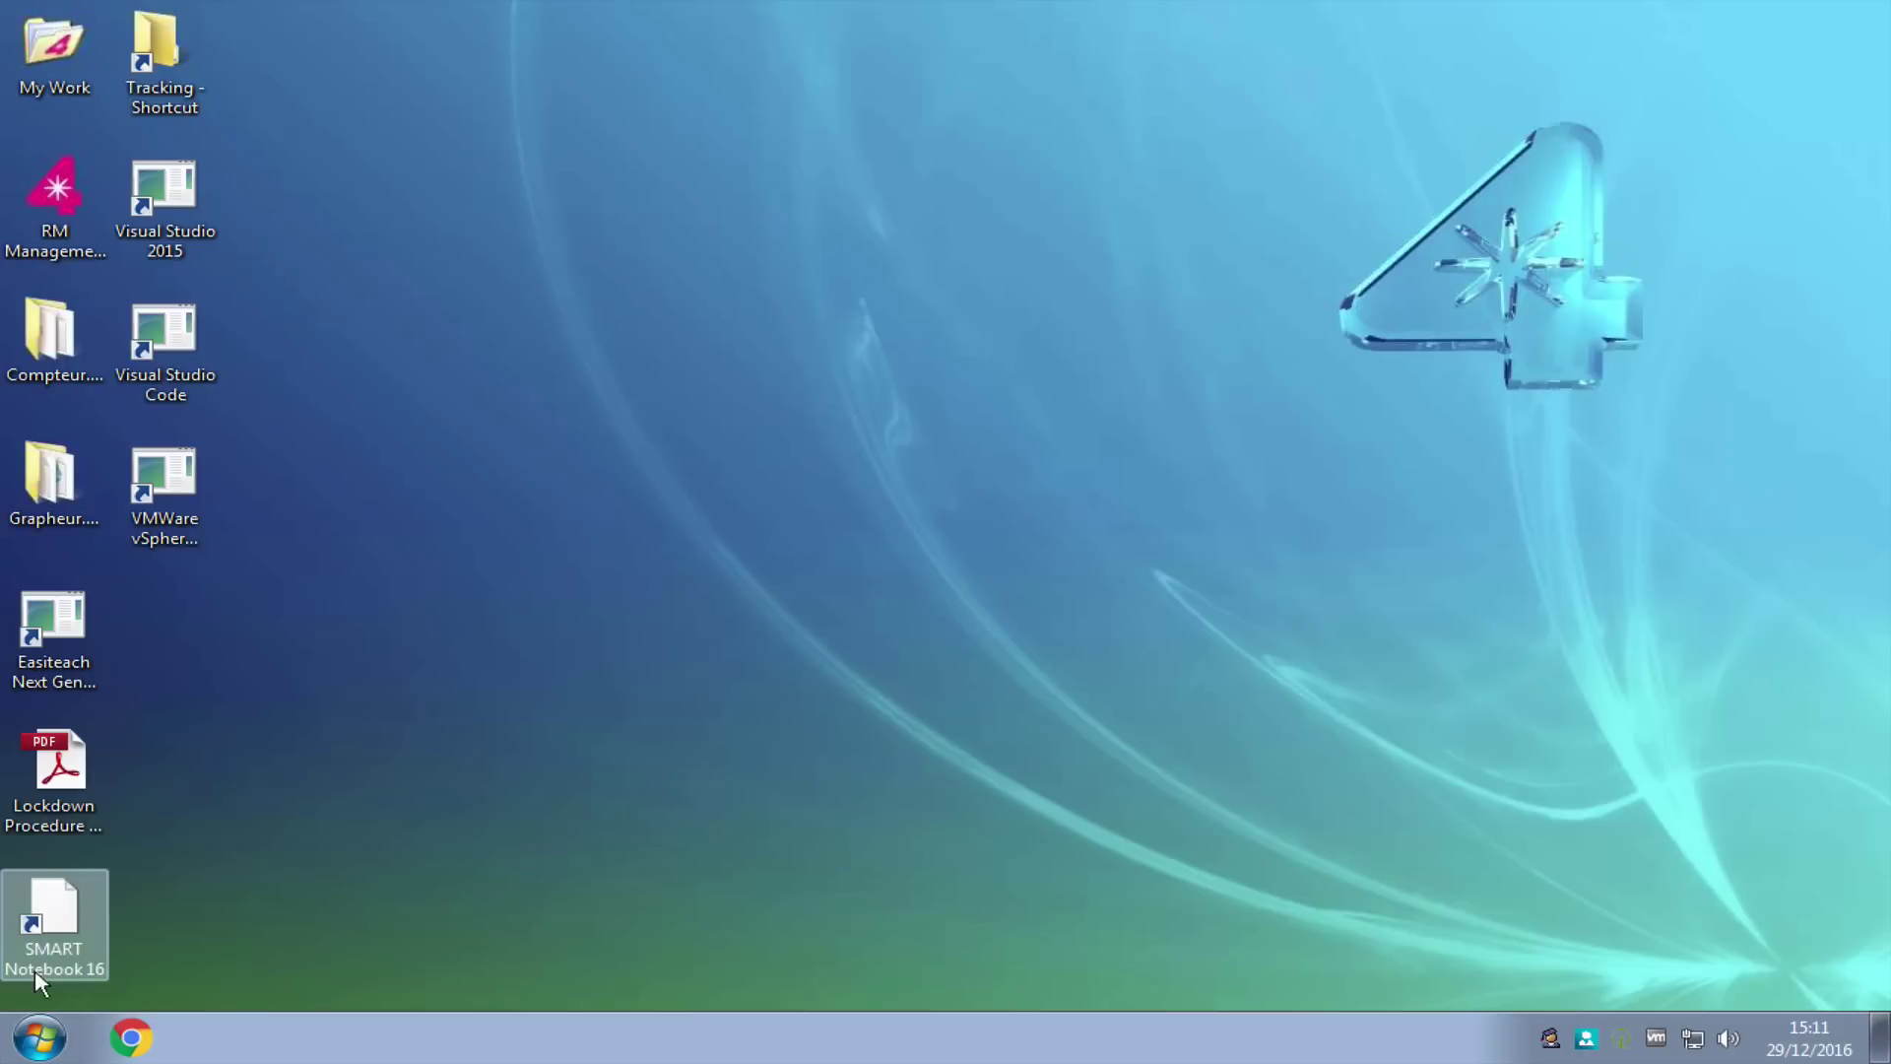
- Open Access 2013 and start a blank desktop database named Cleaners_relational
click(48, 1024)
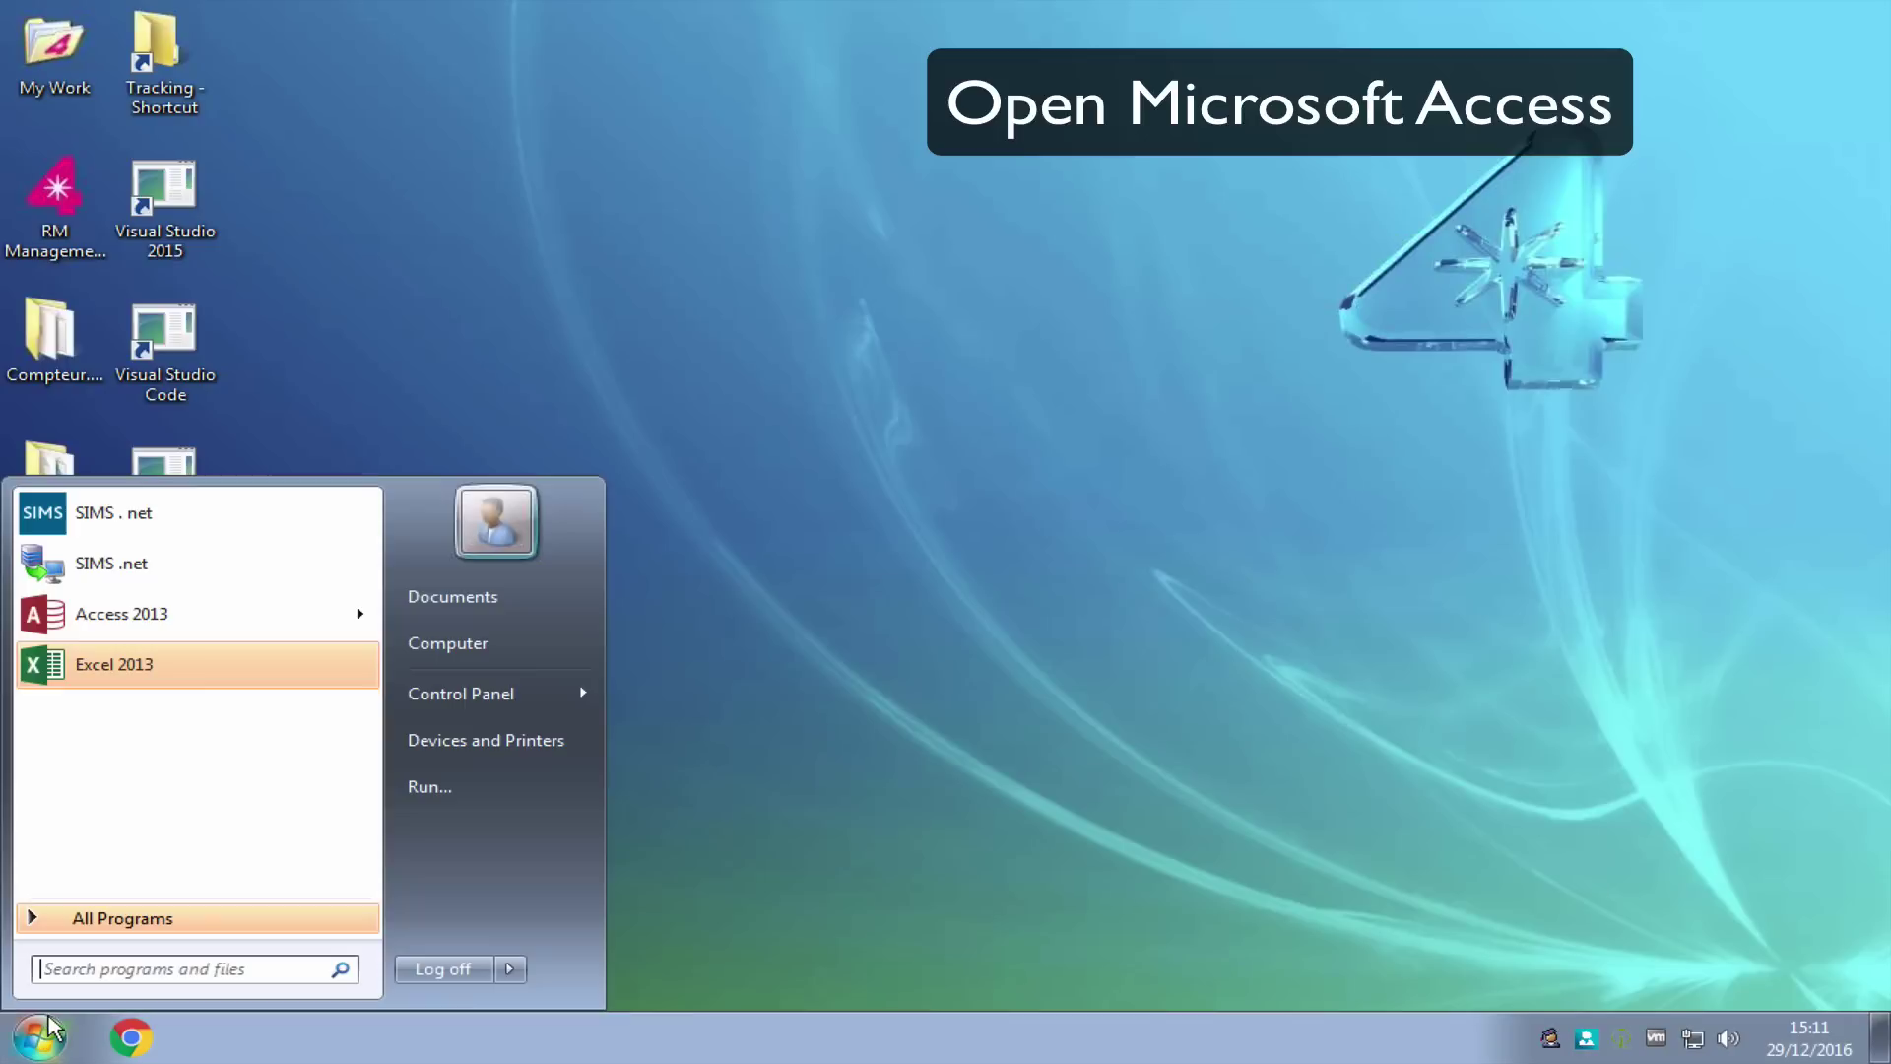
click(205, 626)
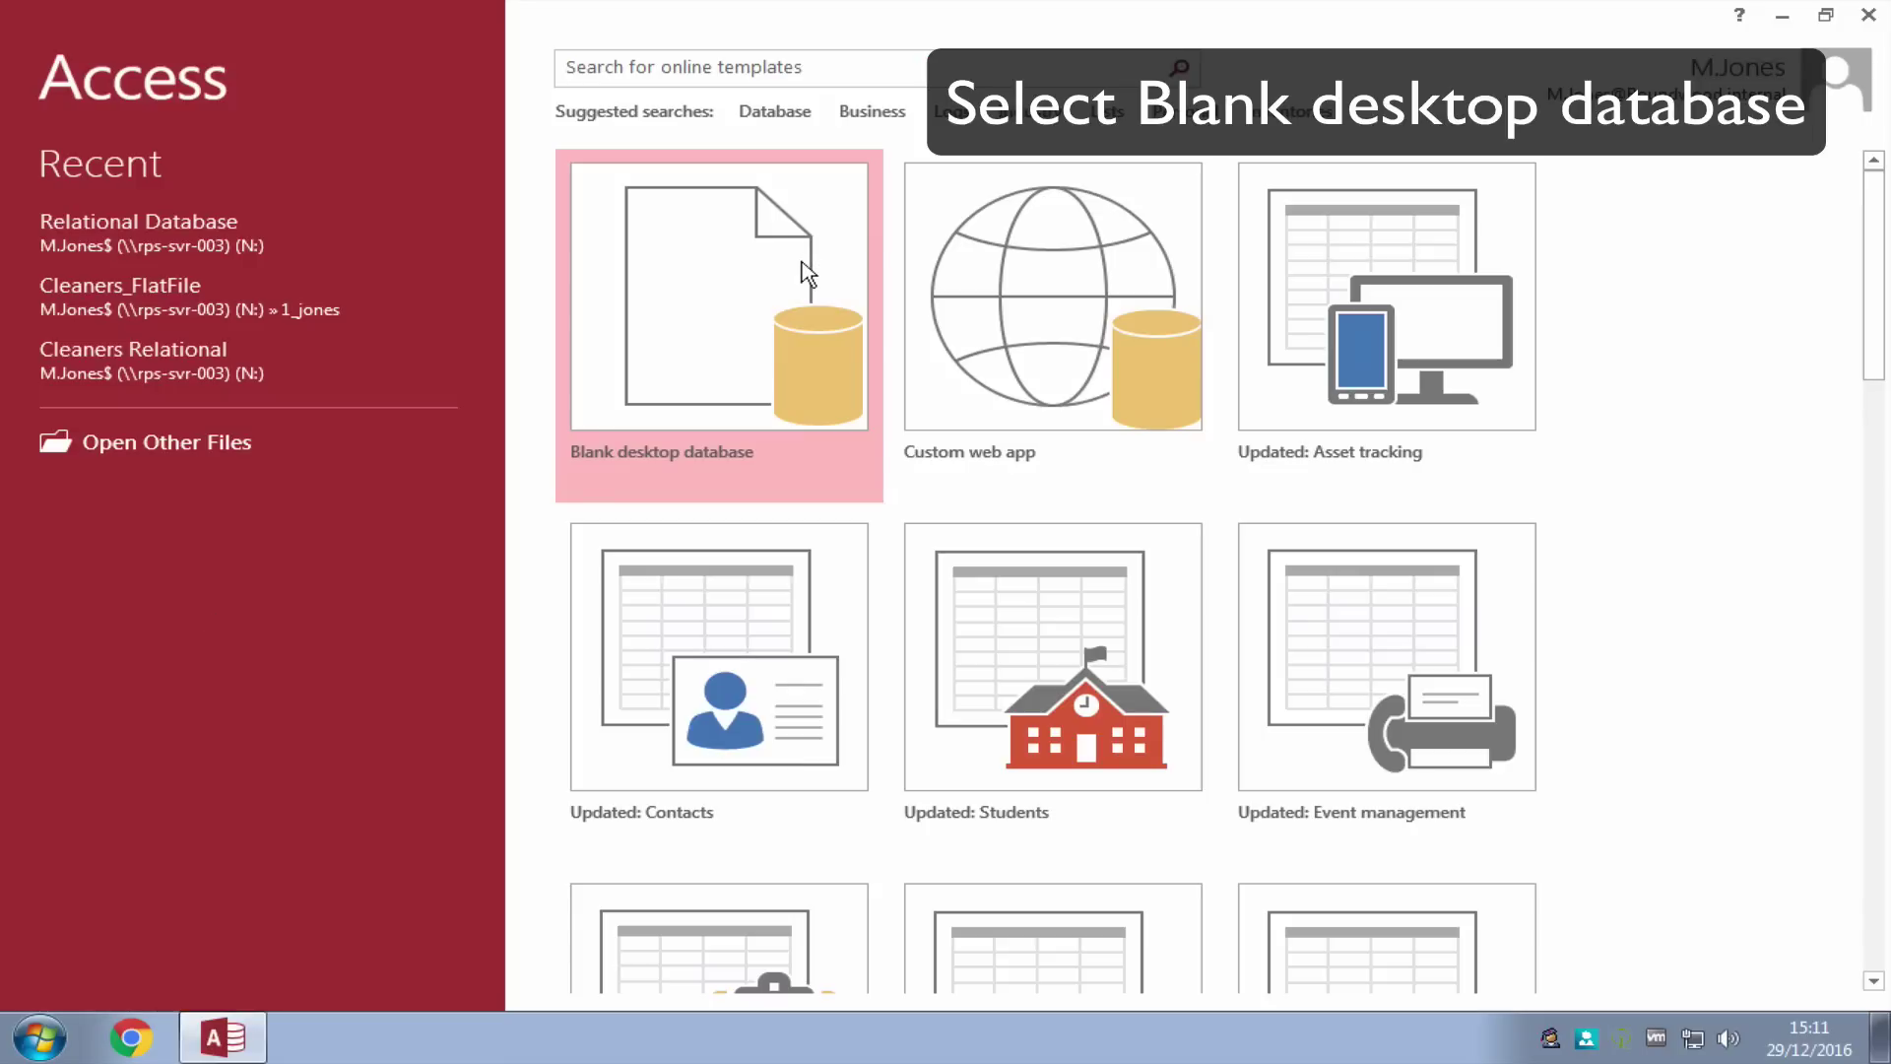
click(806, 272)
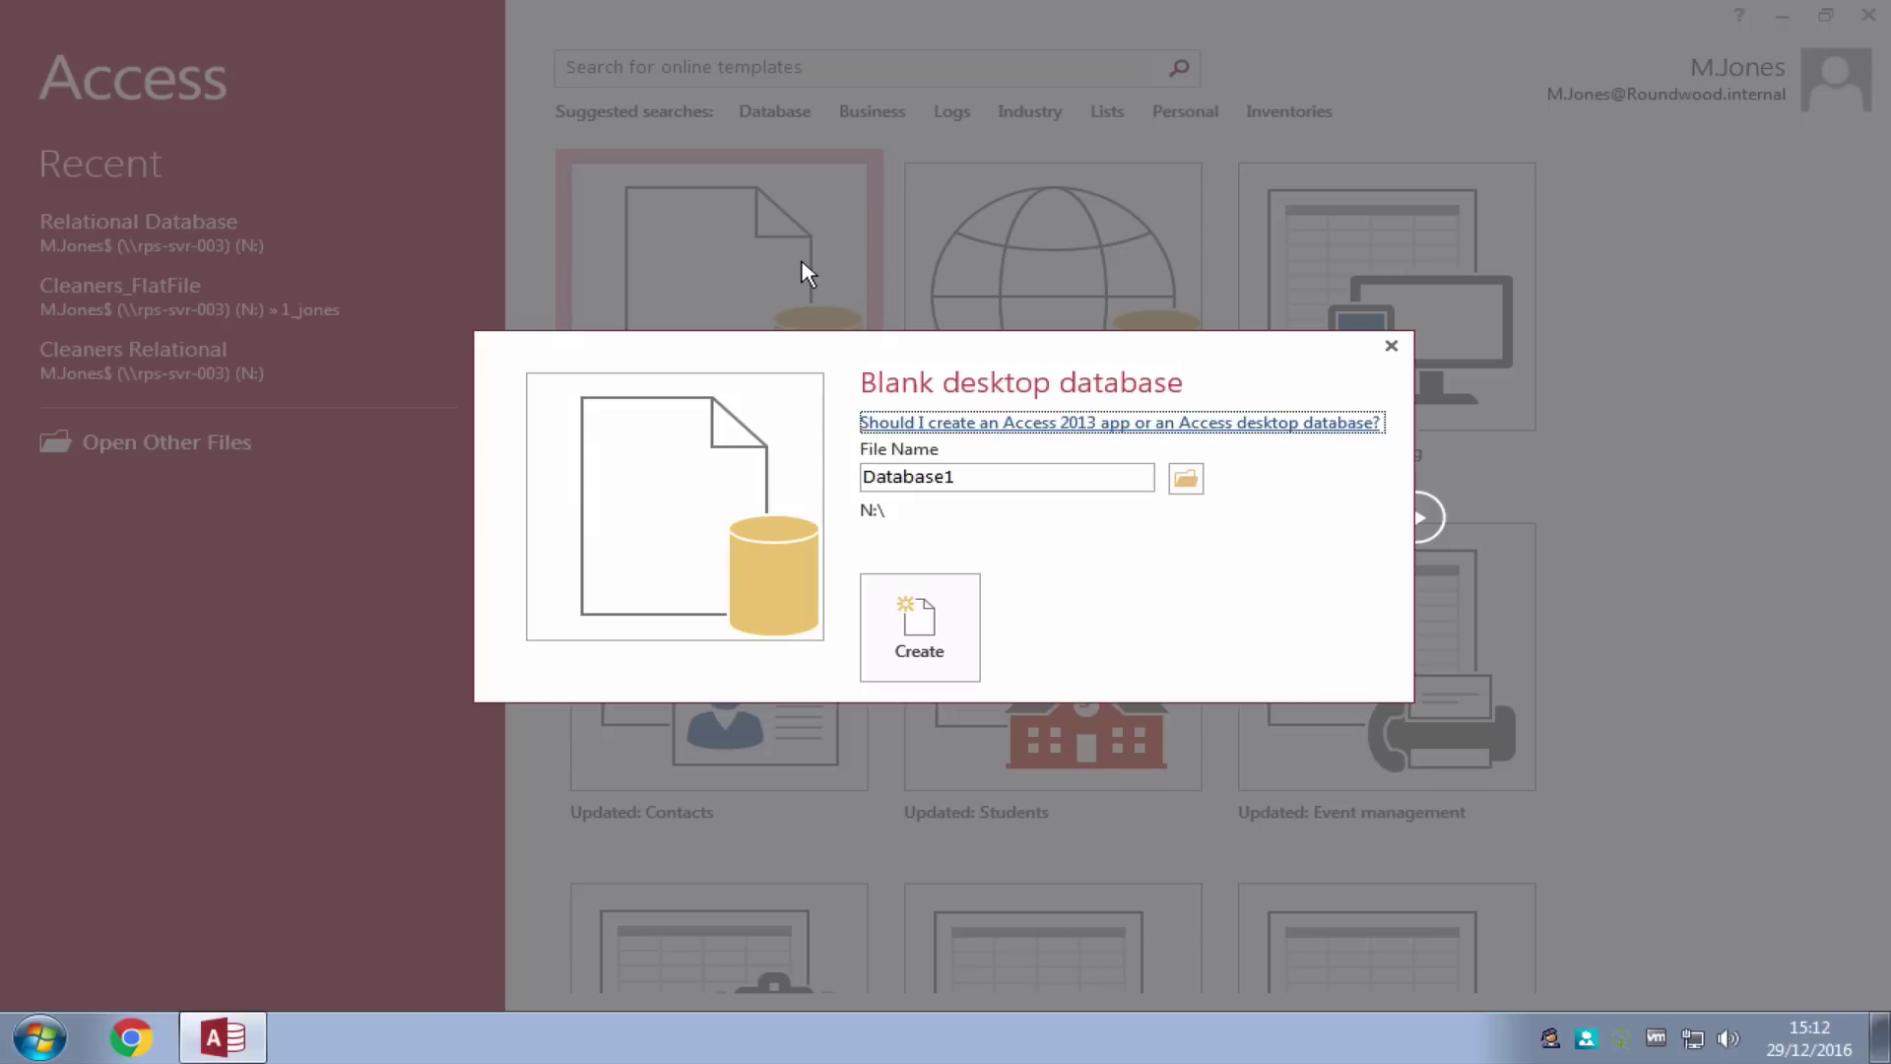
click(997, 485)
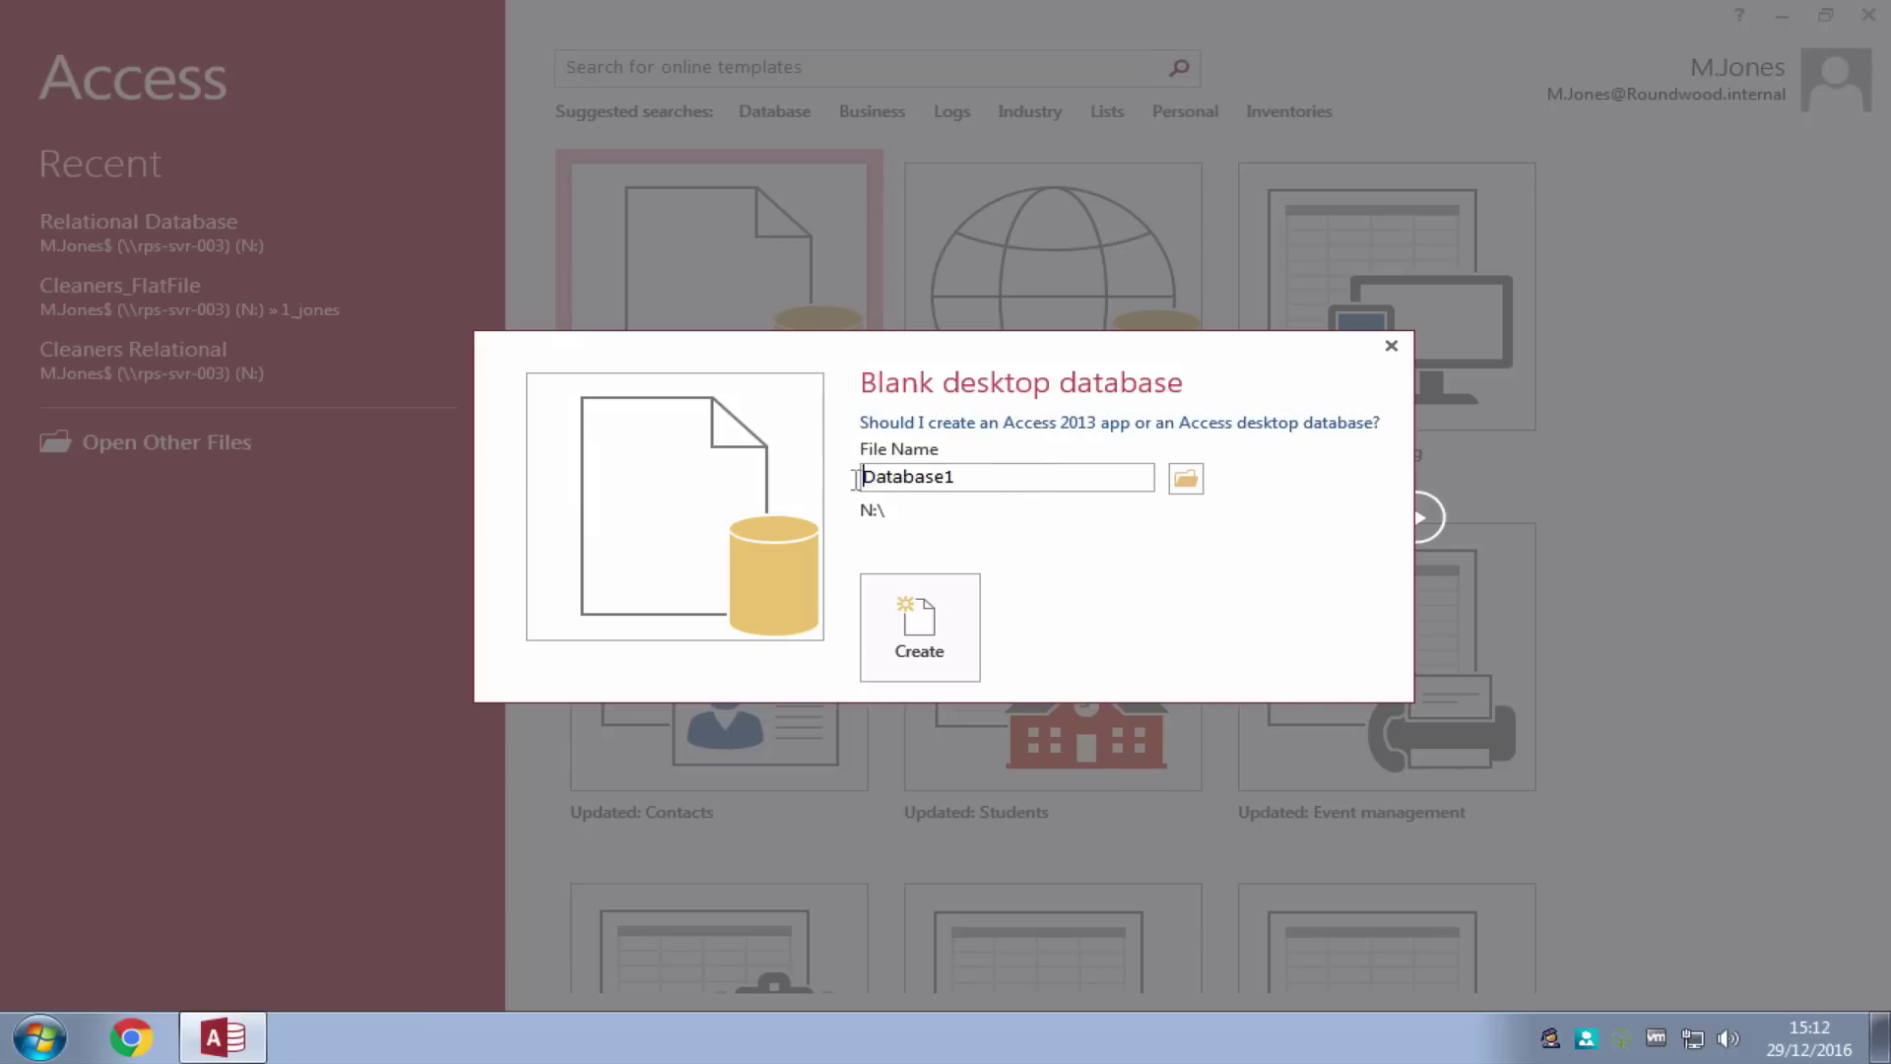
double_click(1067, 489)
text(Cleaners_relational)
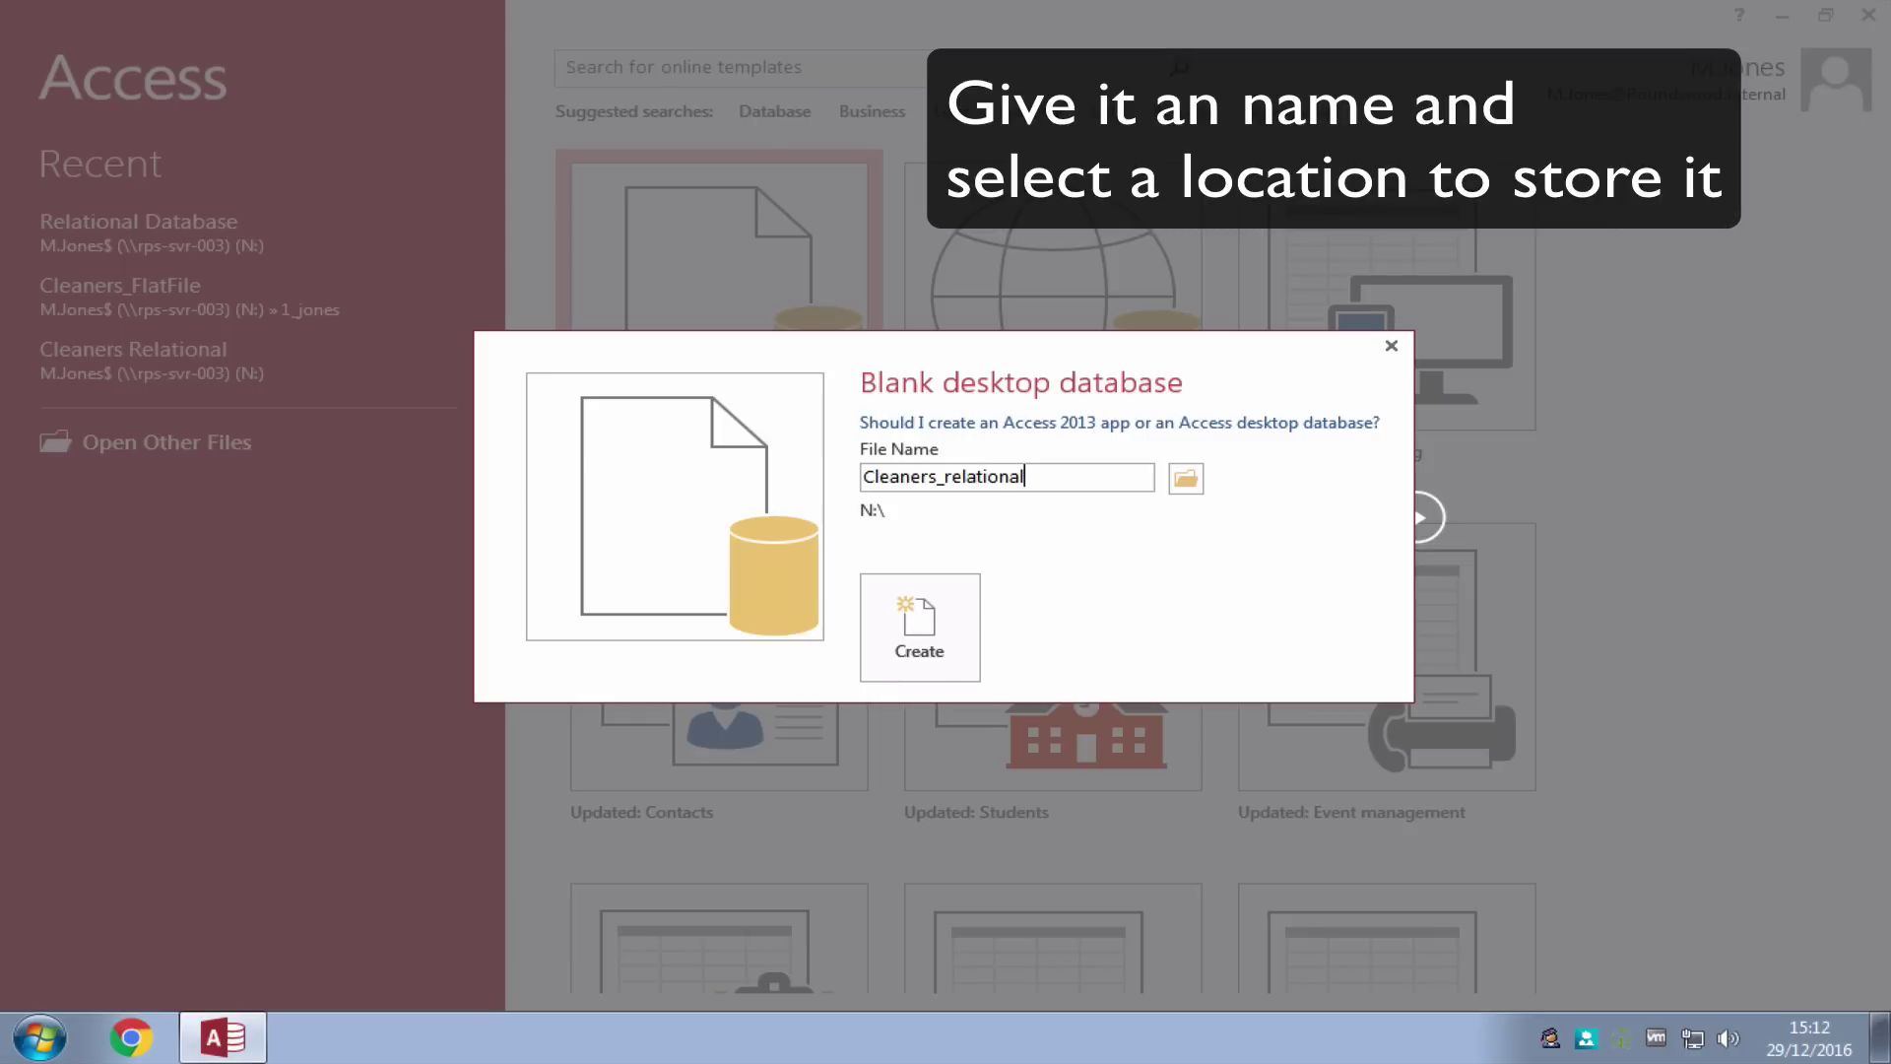
- Create the database in the personal folder prefixed "1_" on the N: drive and close the default empty table
click(1201, 484)
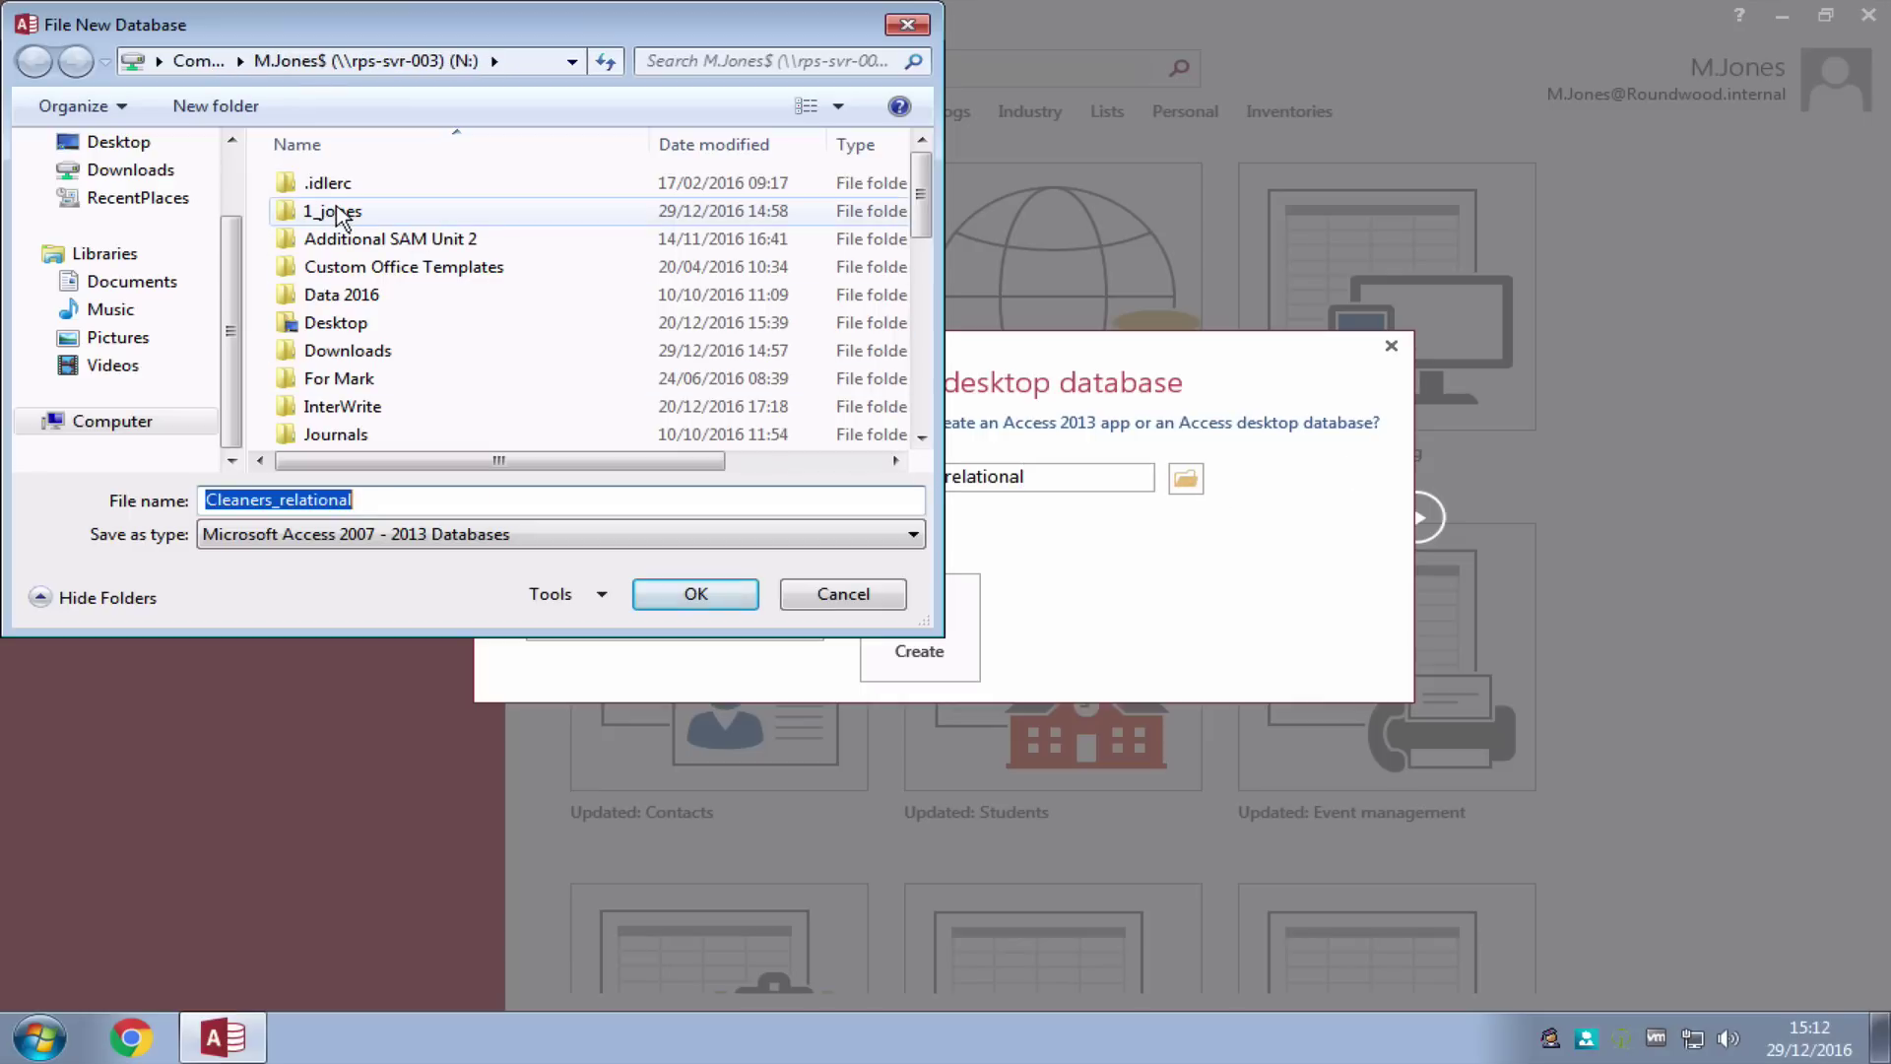
double_click(335, 211)
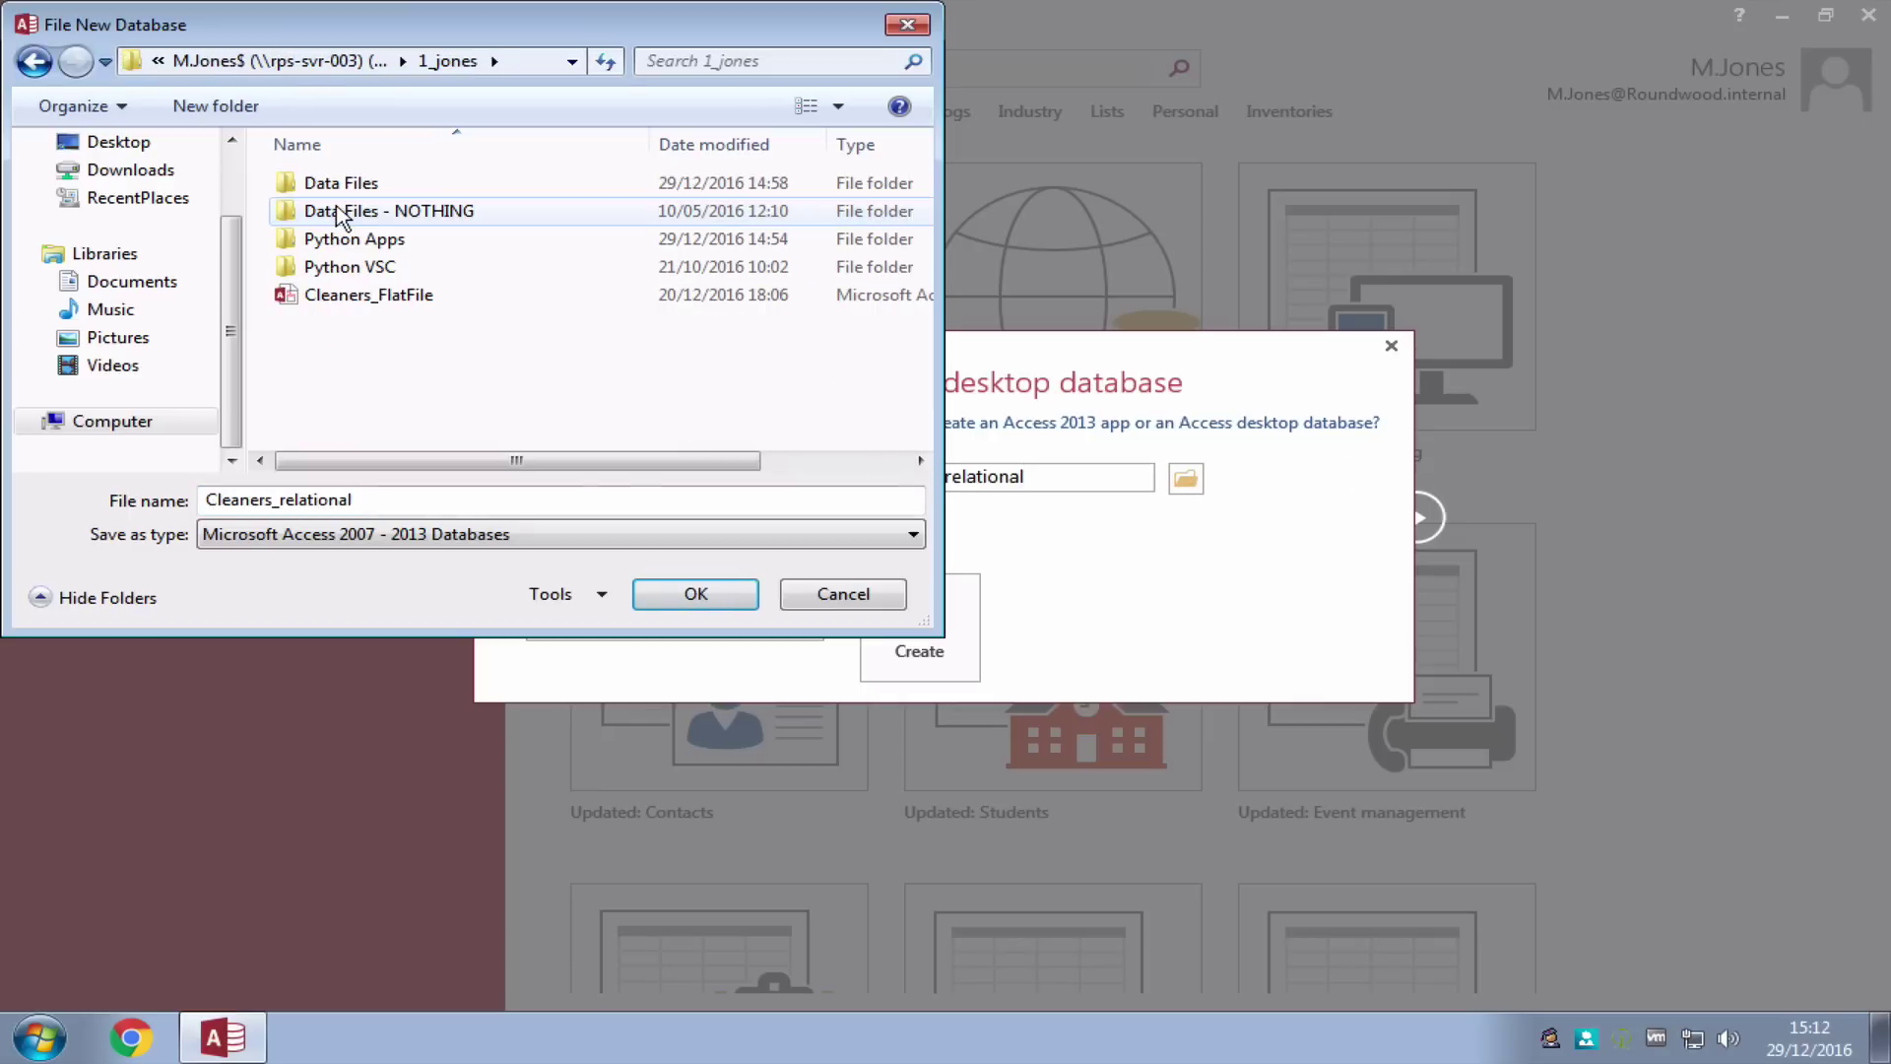
click(695, 593)
click(917, 635)
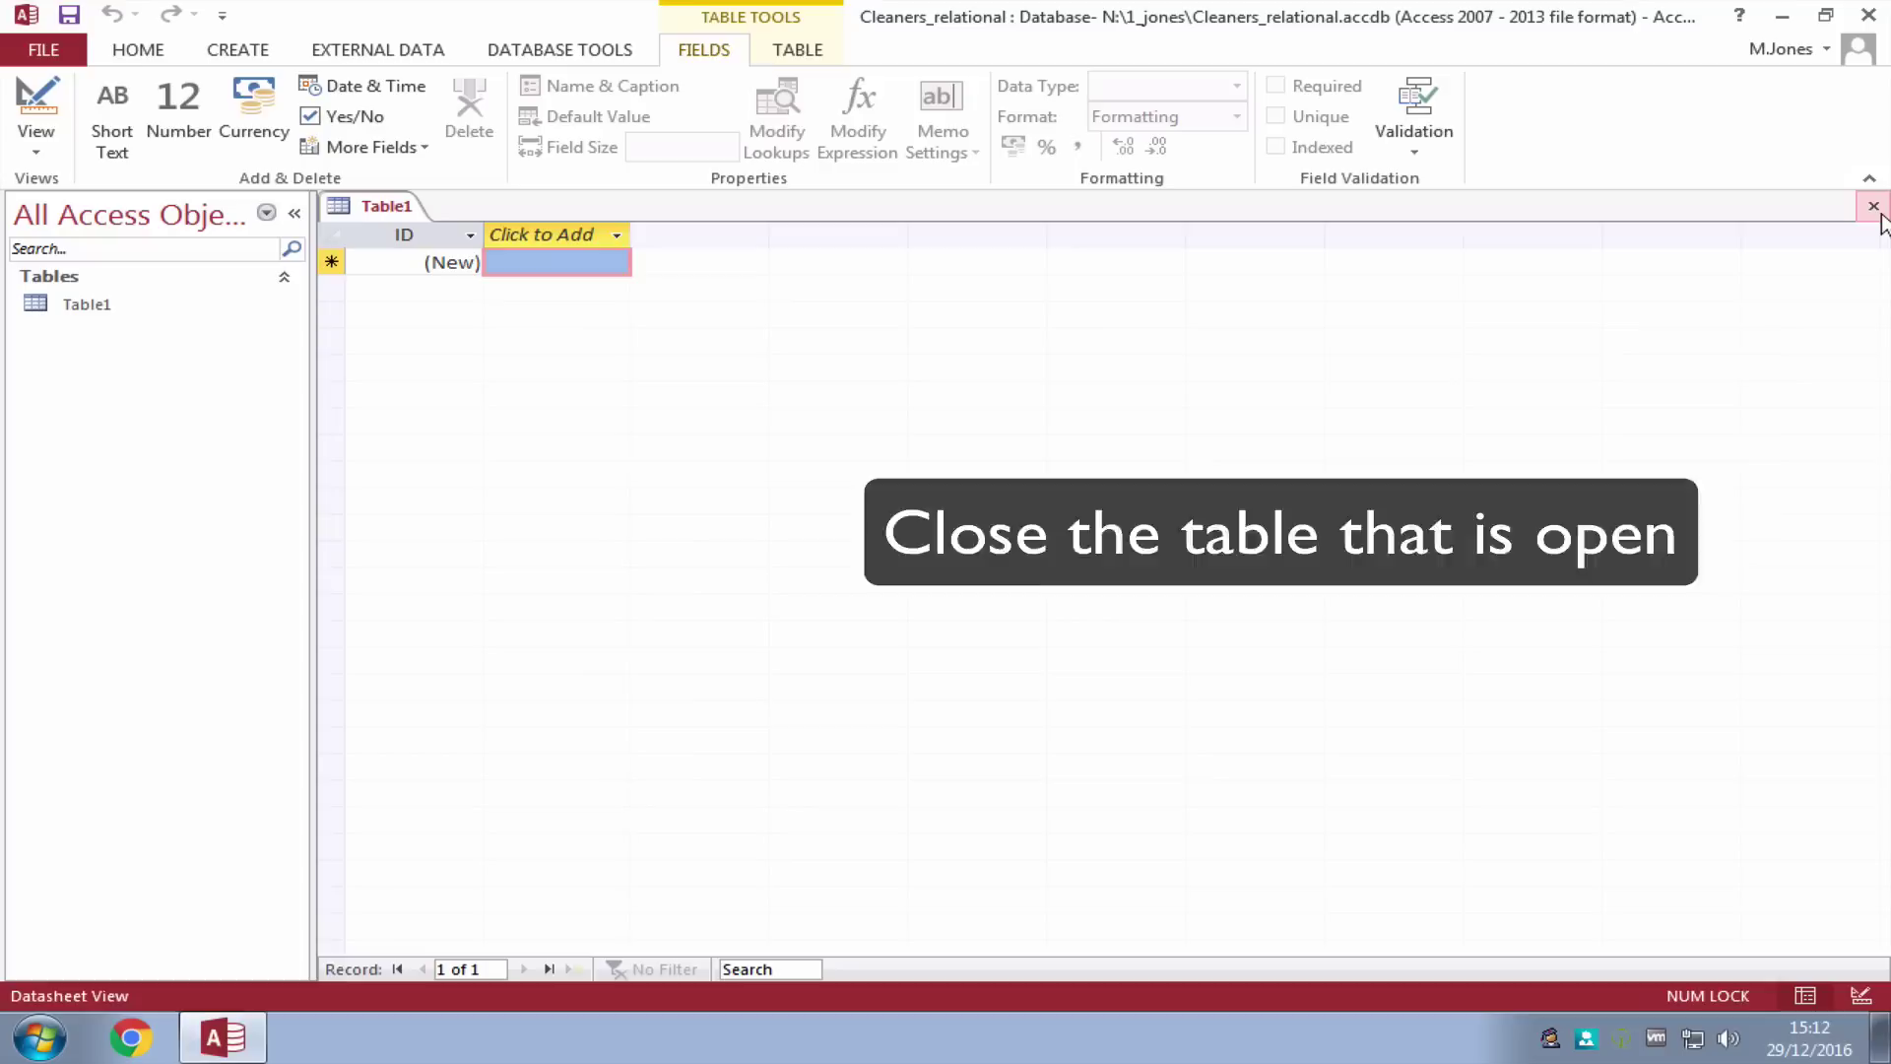
click(1881, 204)
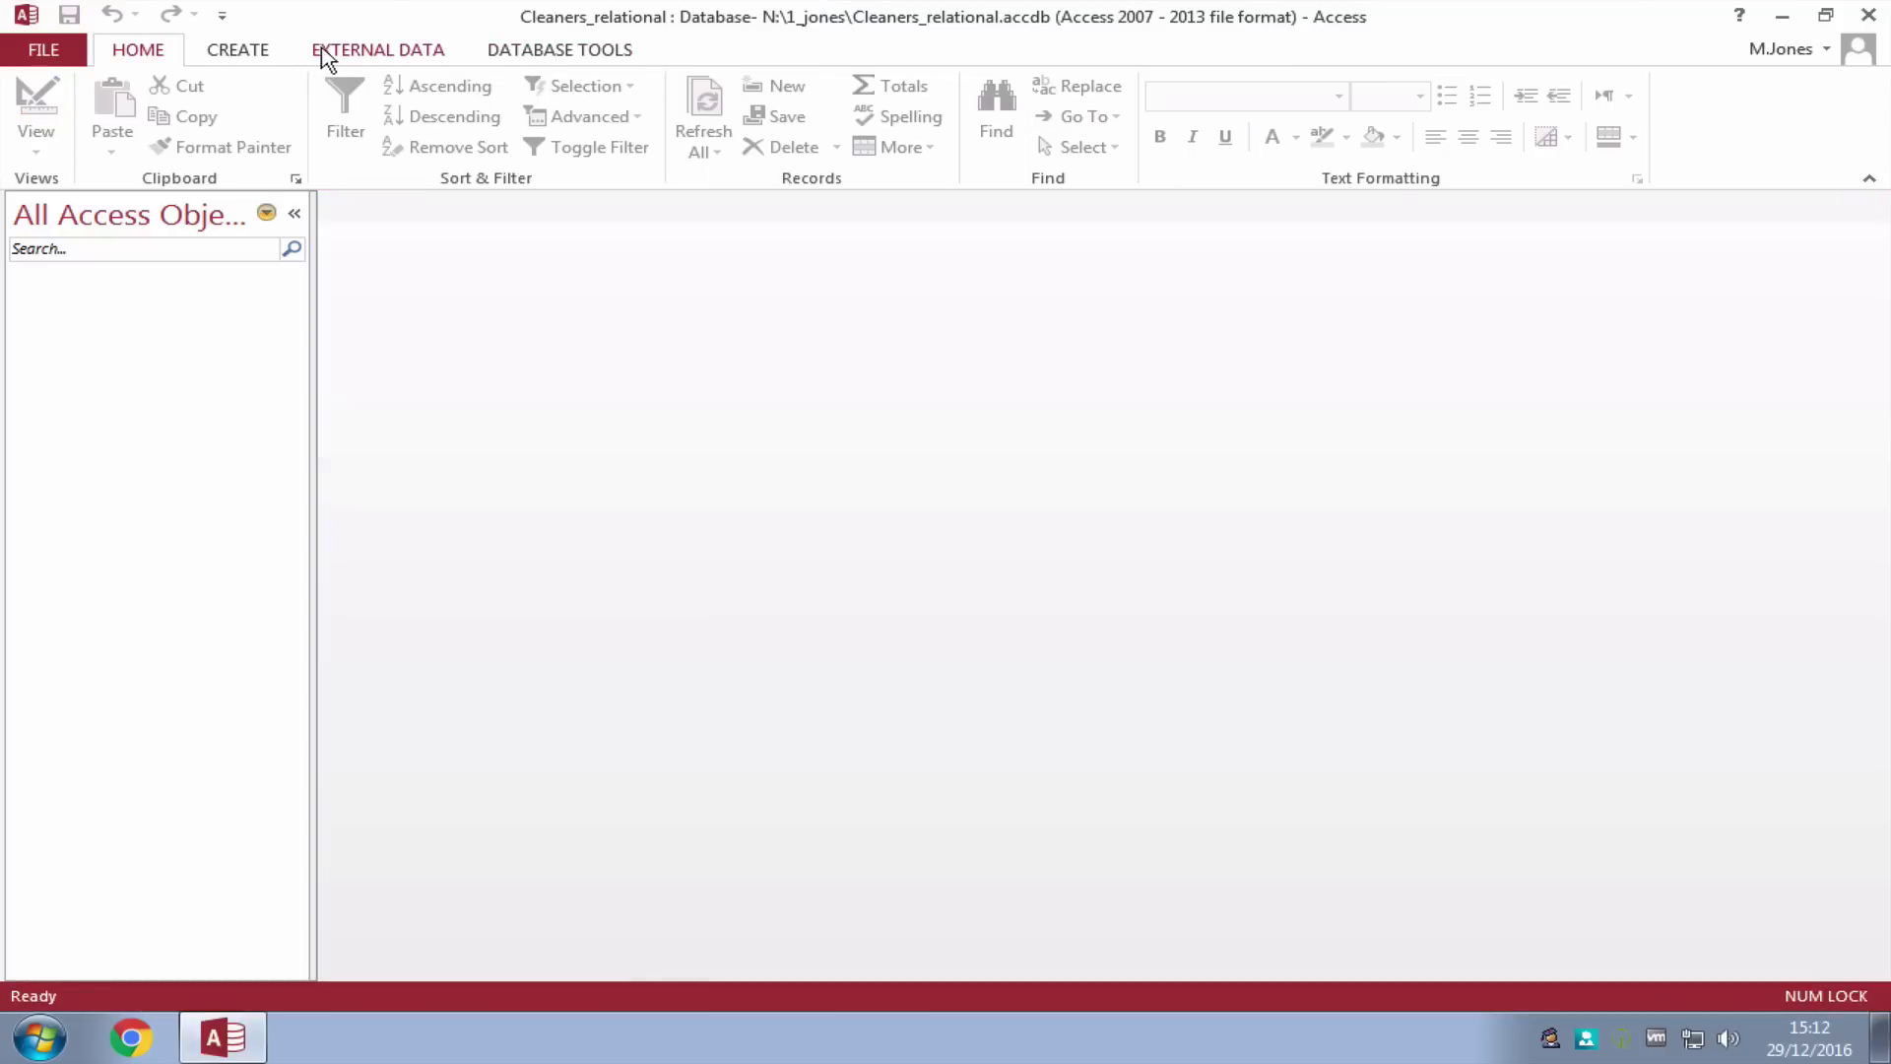
- Start a text file import into a new table, using CleanEzy Relational.txt from the Data Files folder as the source
click(326, 54)
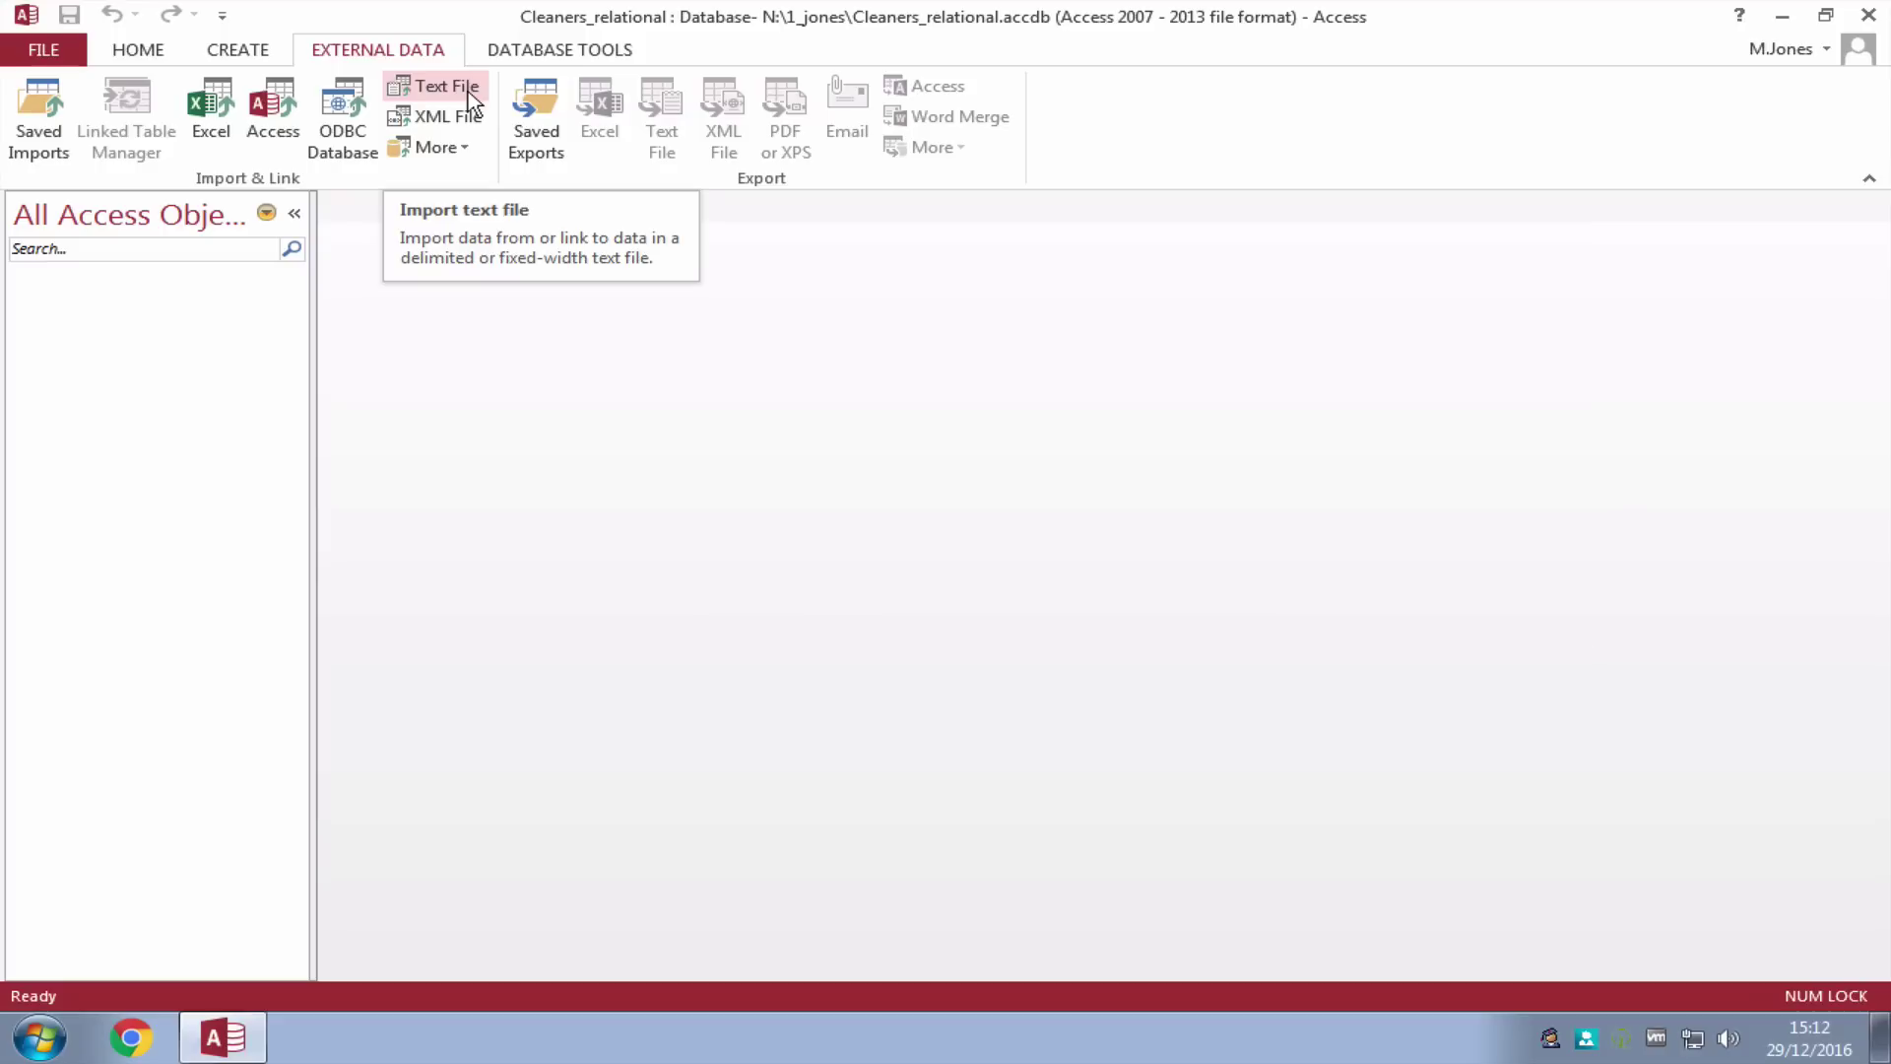
click(469, 94)
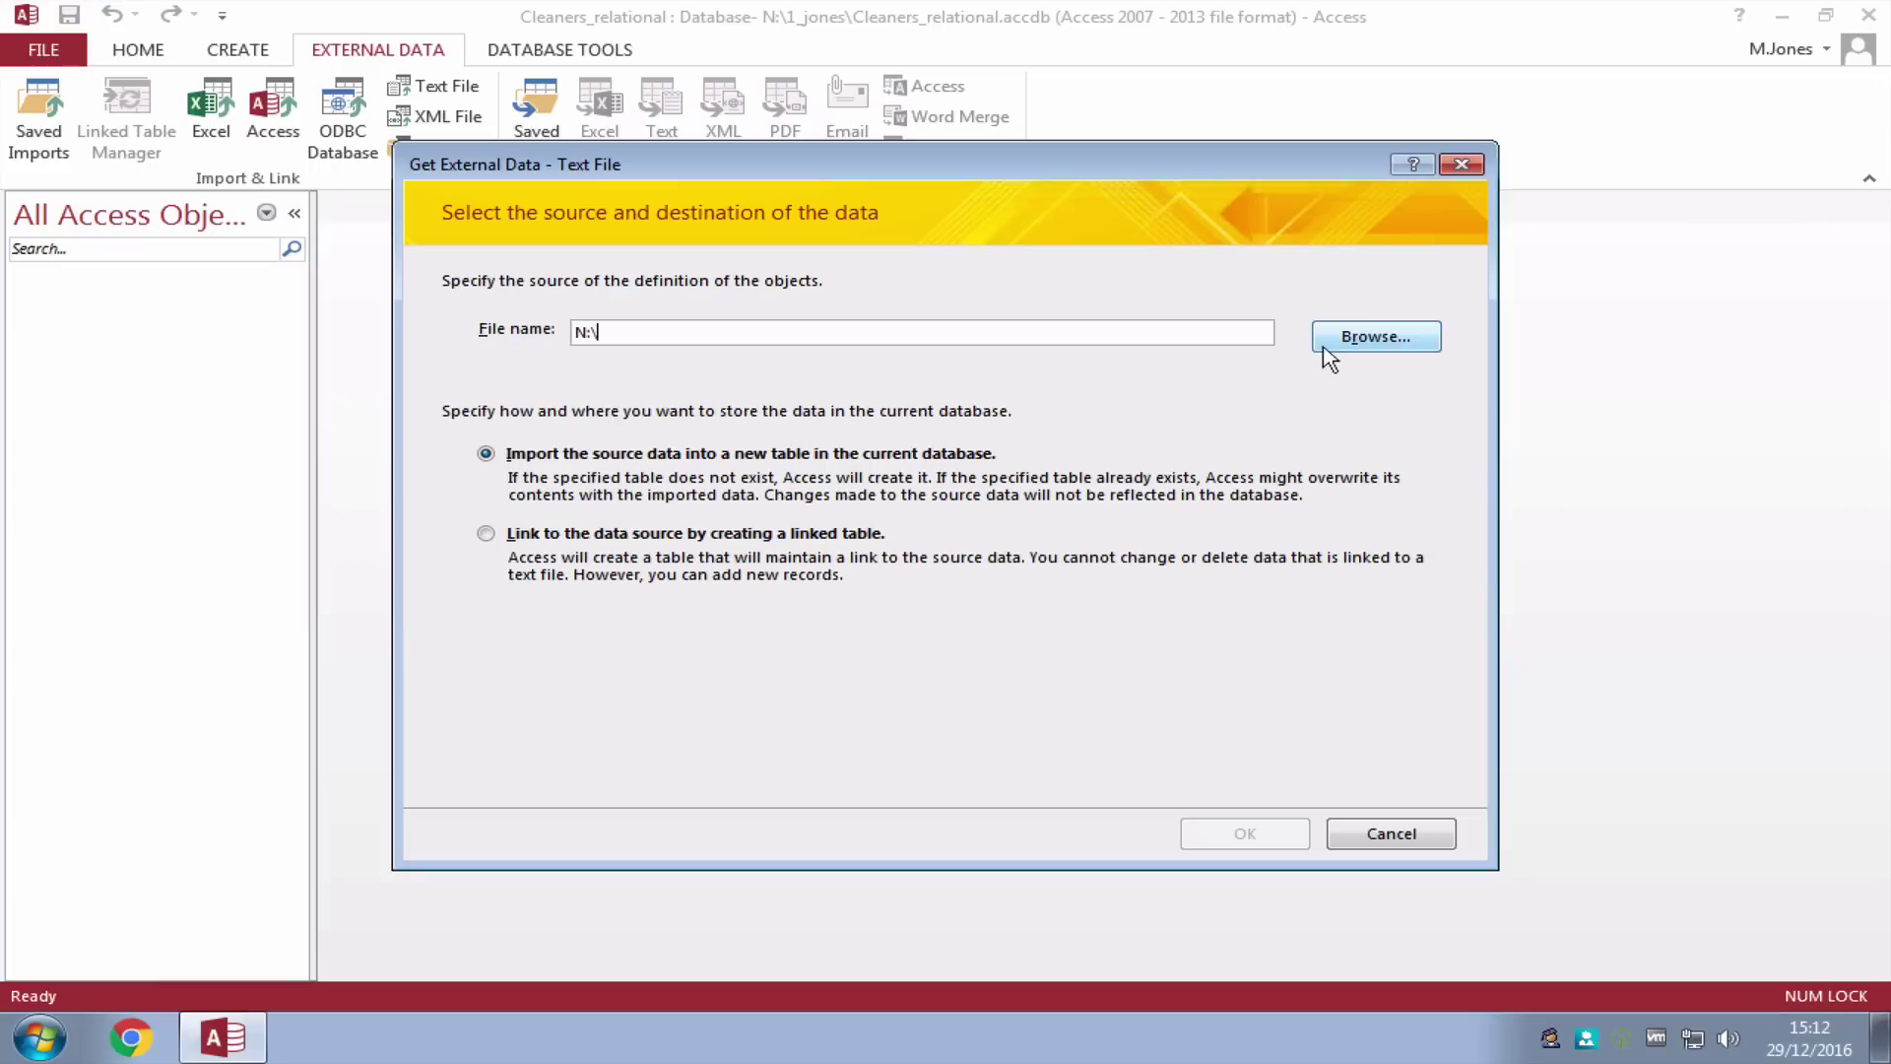
click(1374, 336)
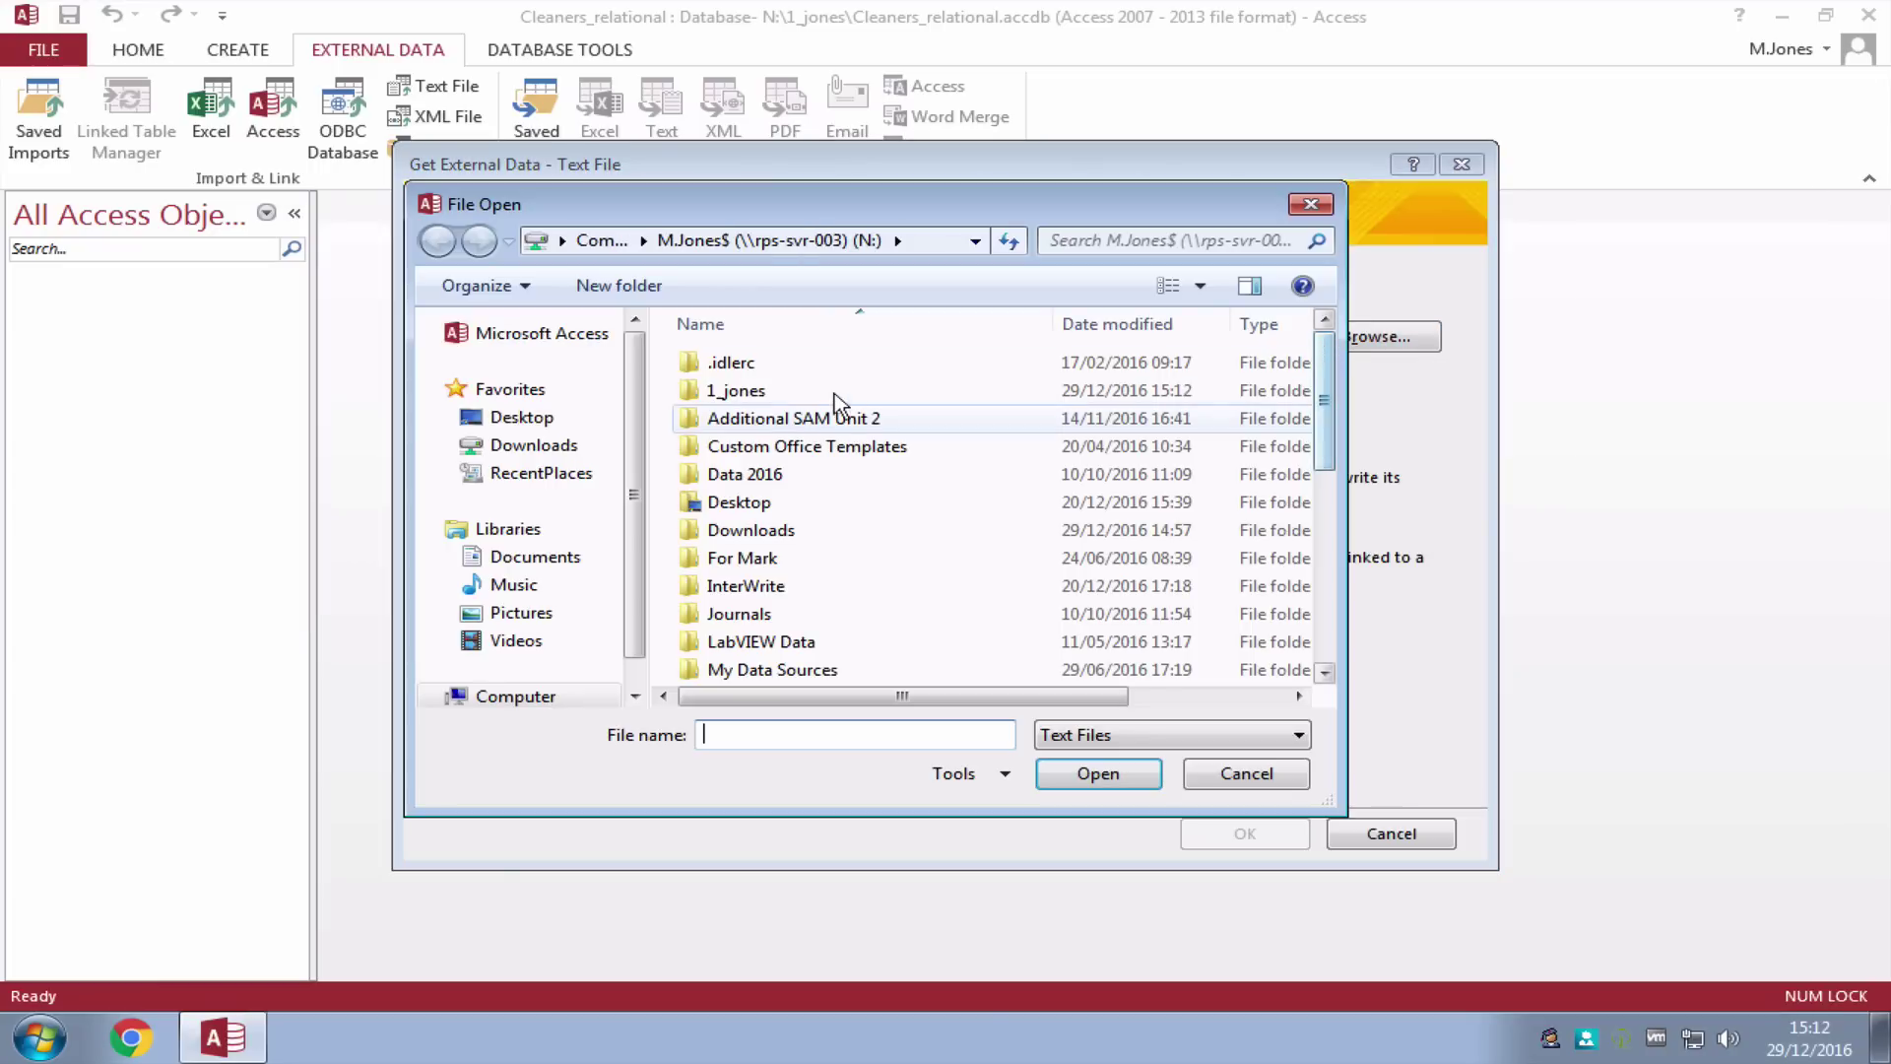
double_click(807, 391)
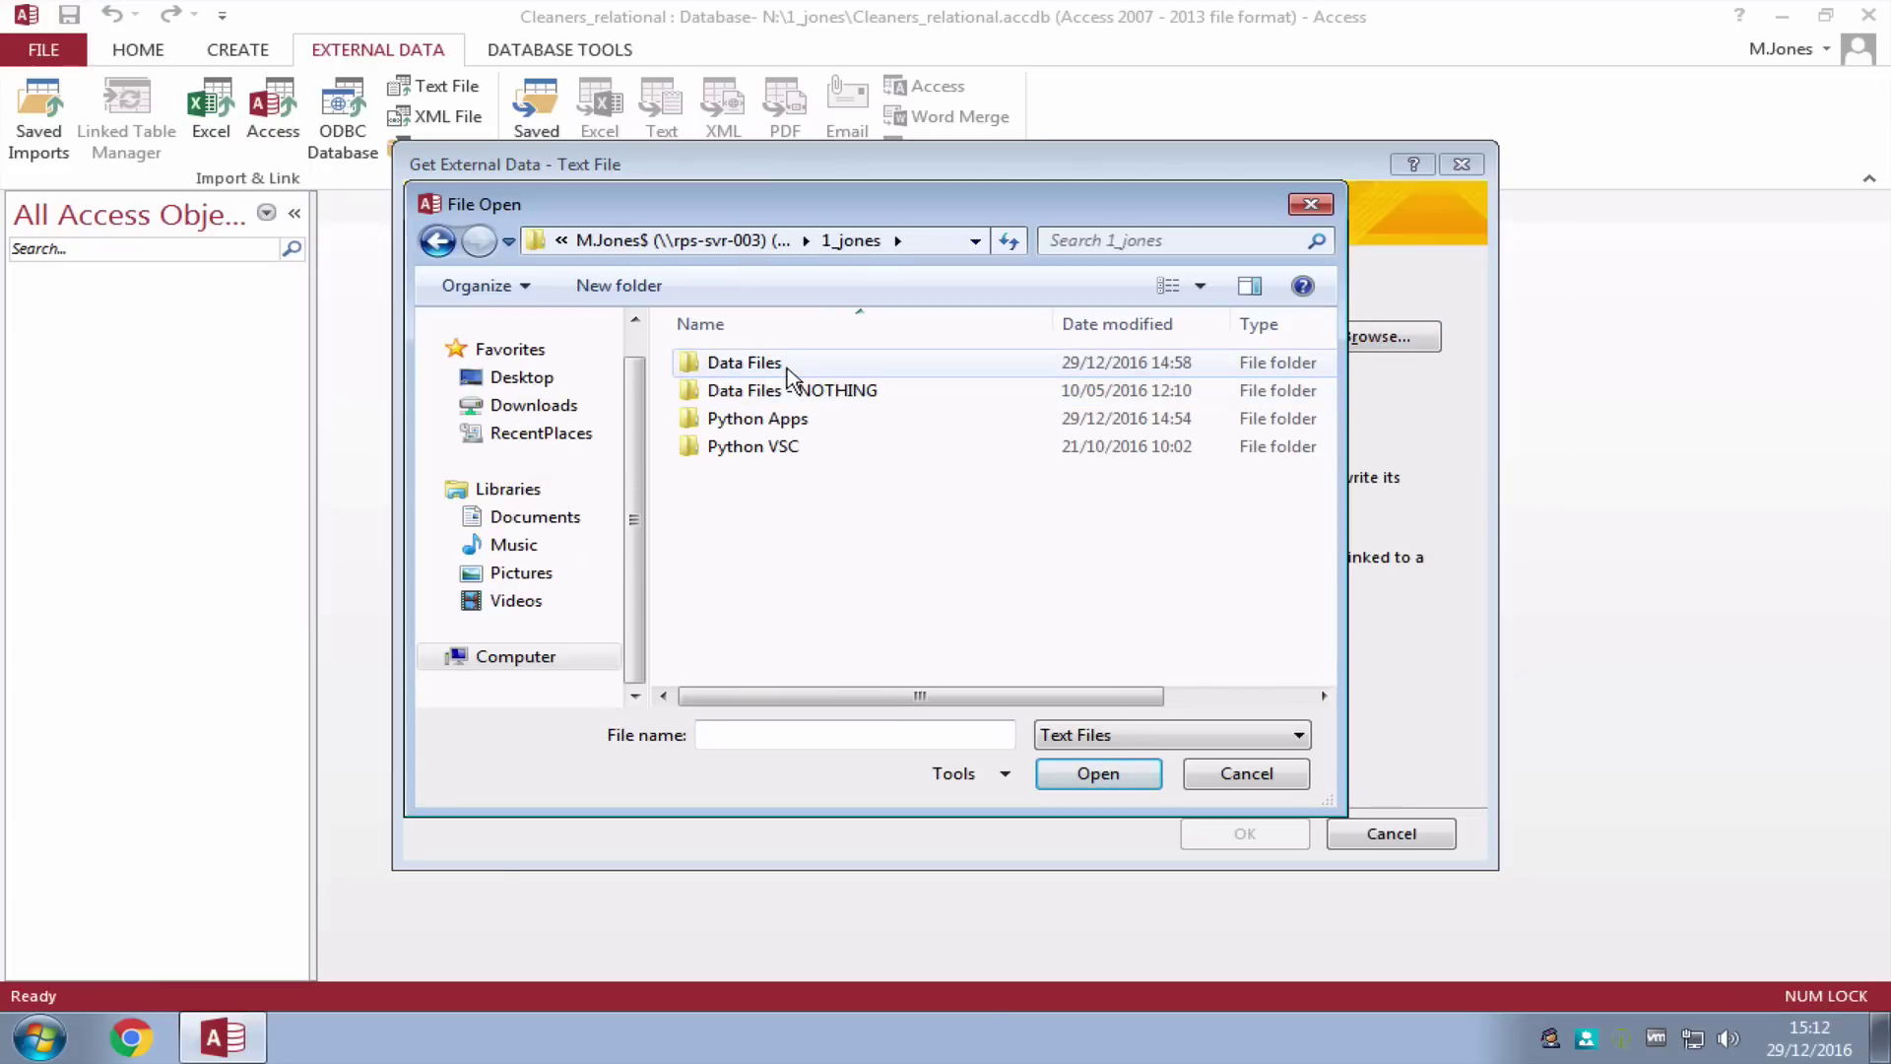
double_click(798, 371)
click(806, 391)
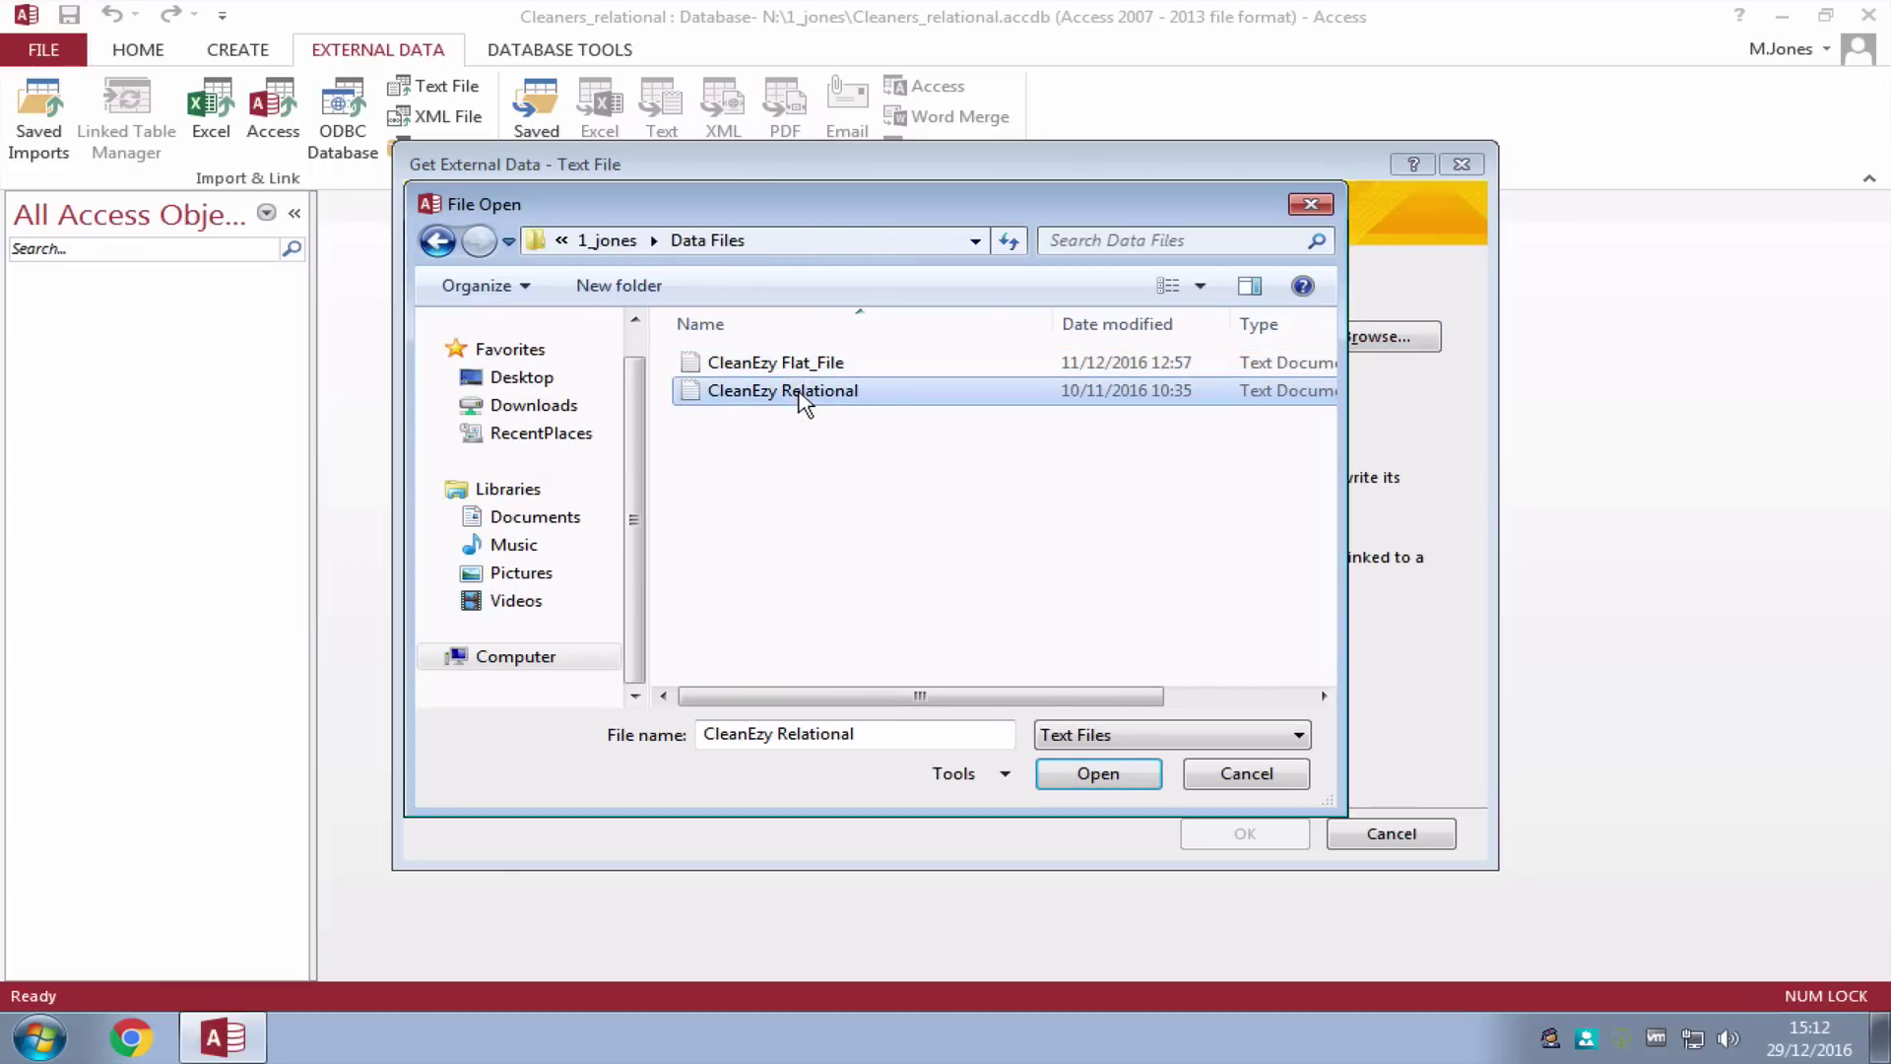
click(1087, 781)
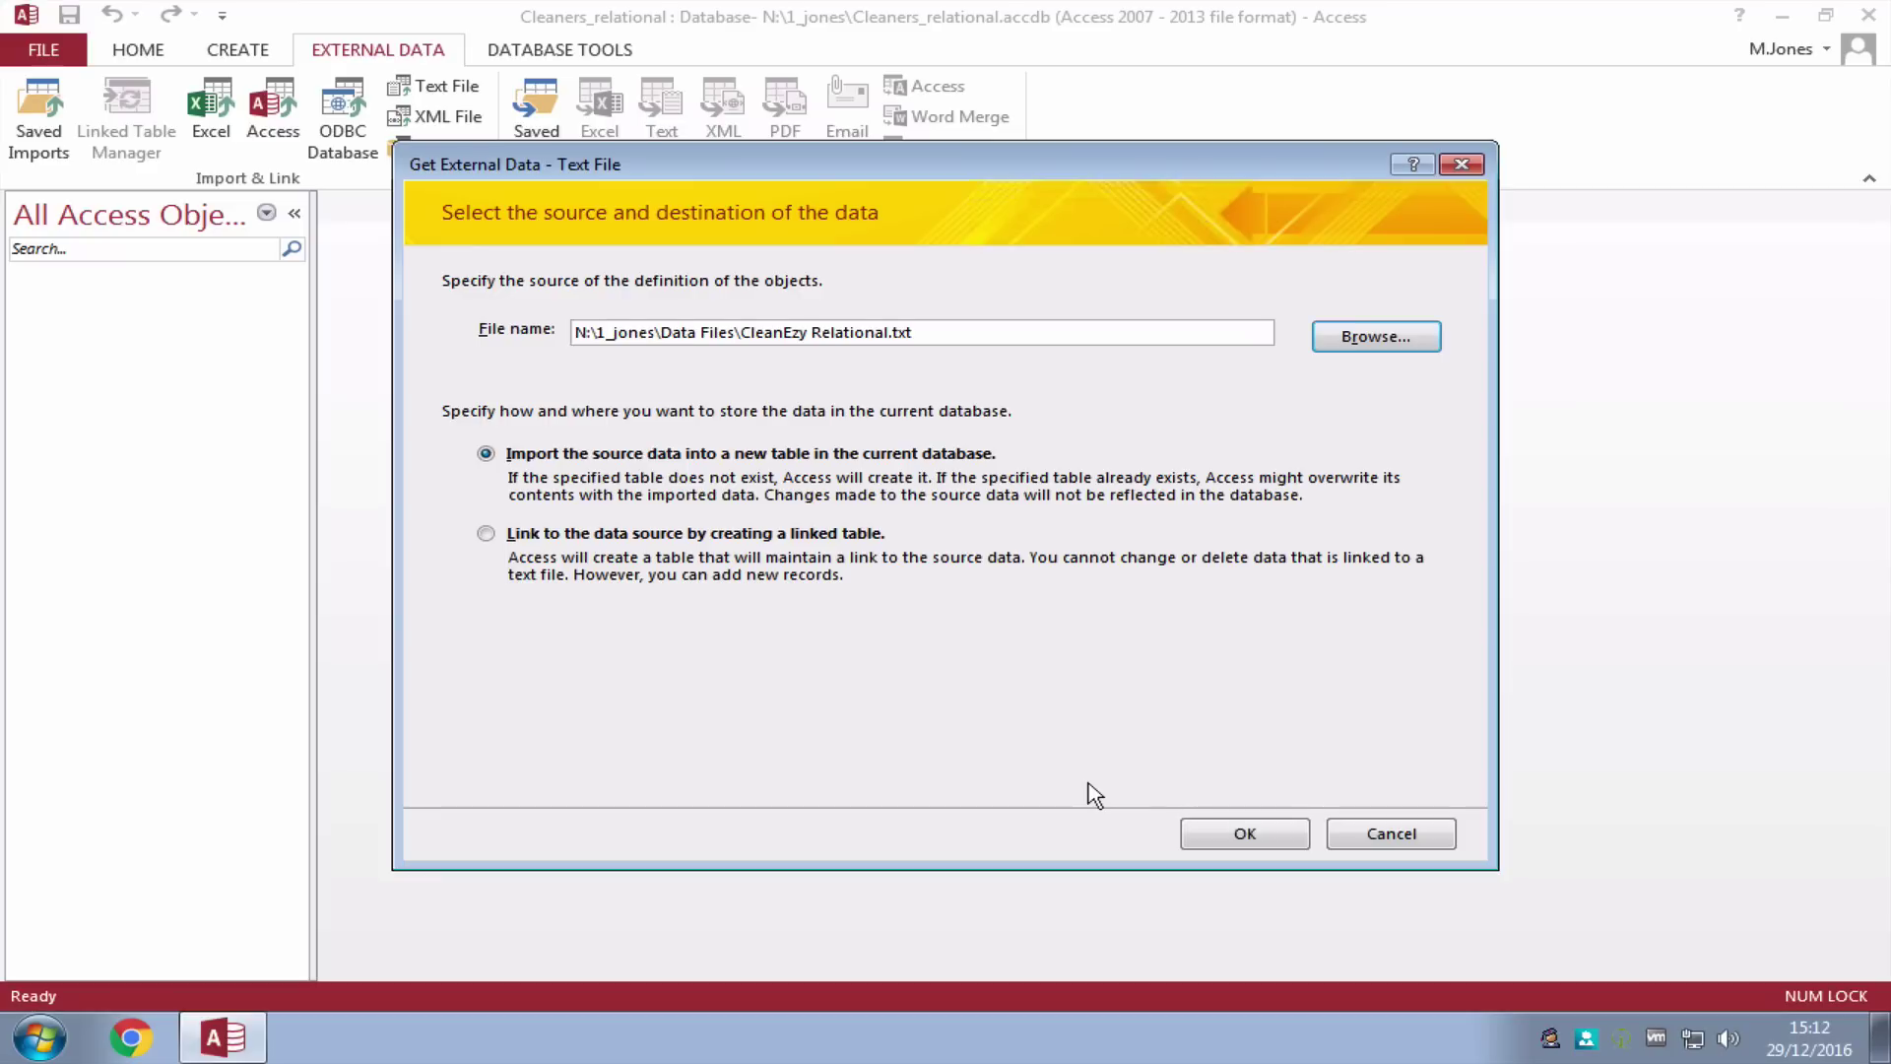
click(1259, 836)
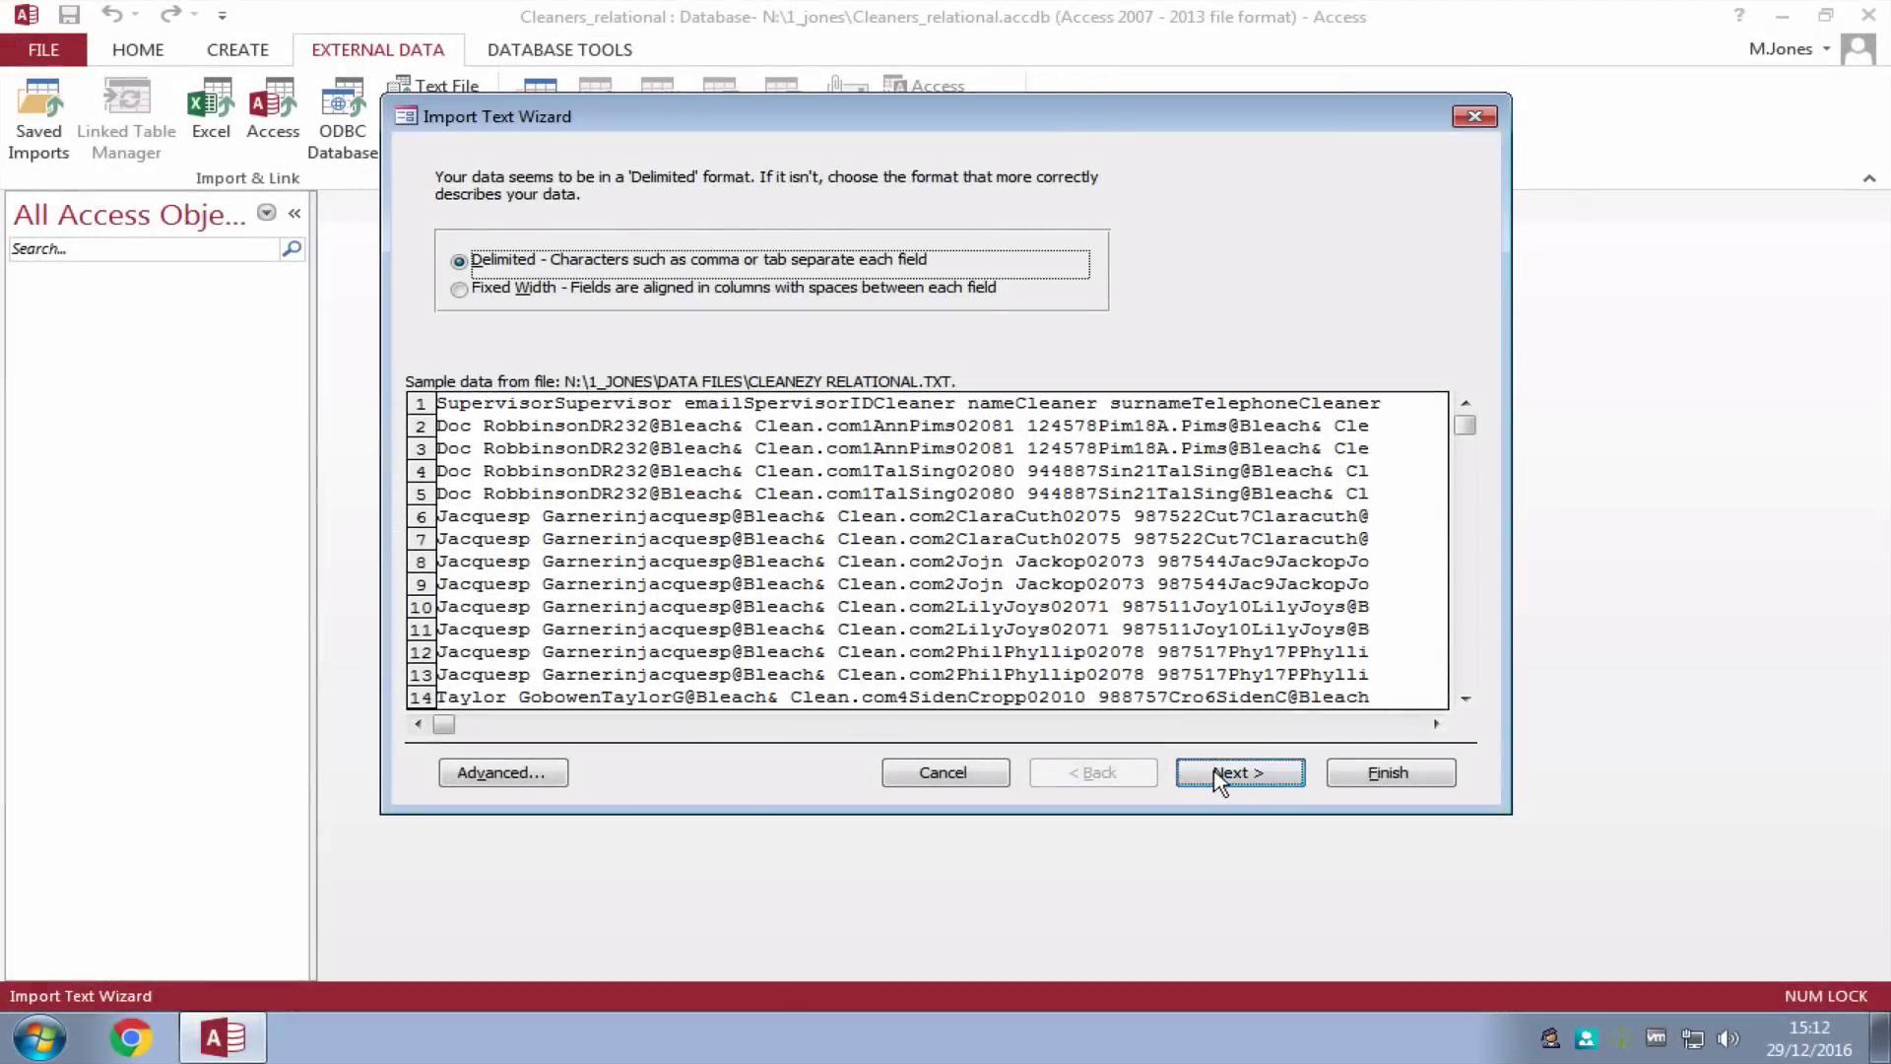
- Import the tab-delimited data with first-row field names and no primary key into table CleanEzy Relational, without saving the import steps
click(1215, 773)
click(509, 314)
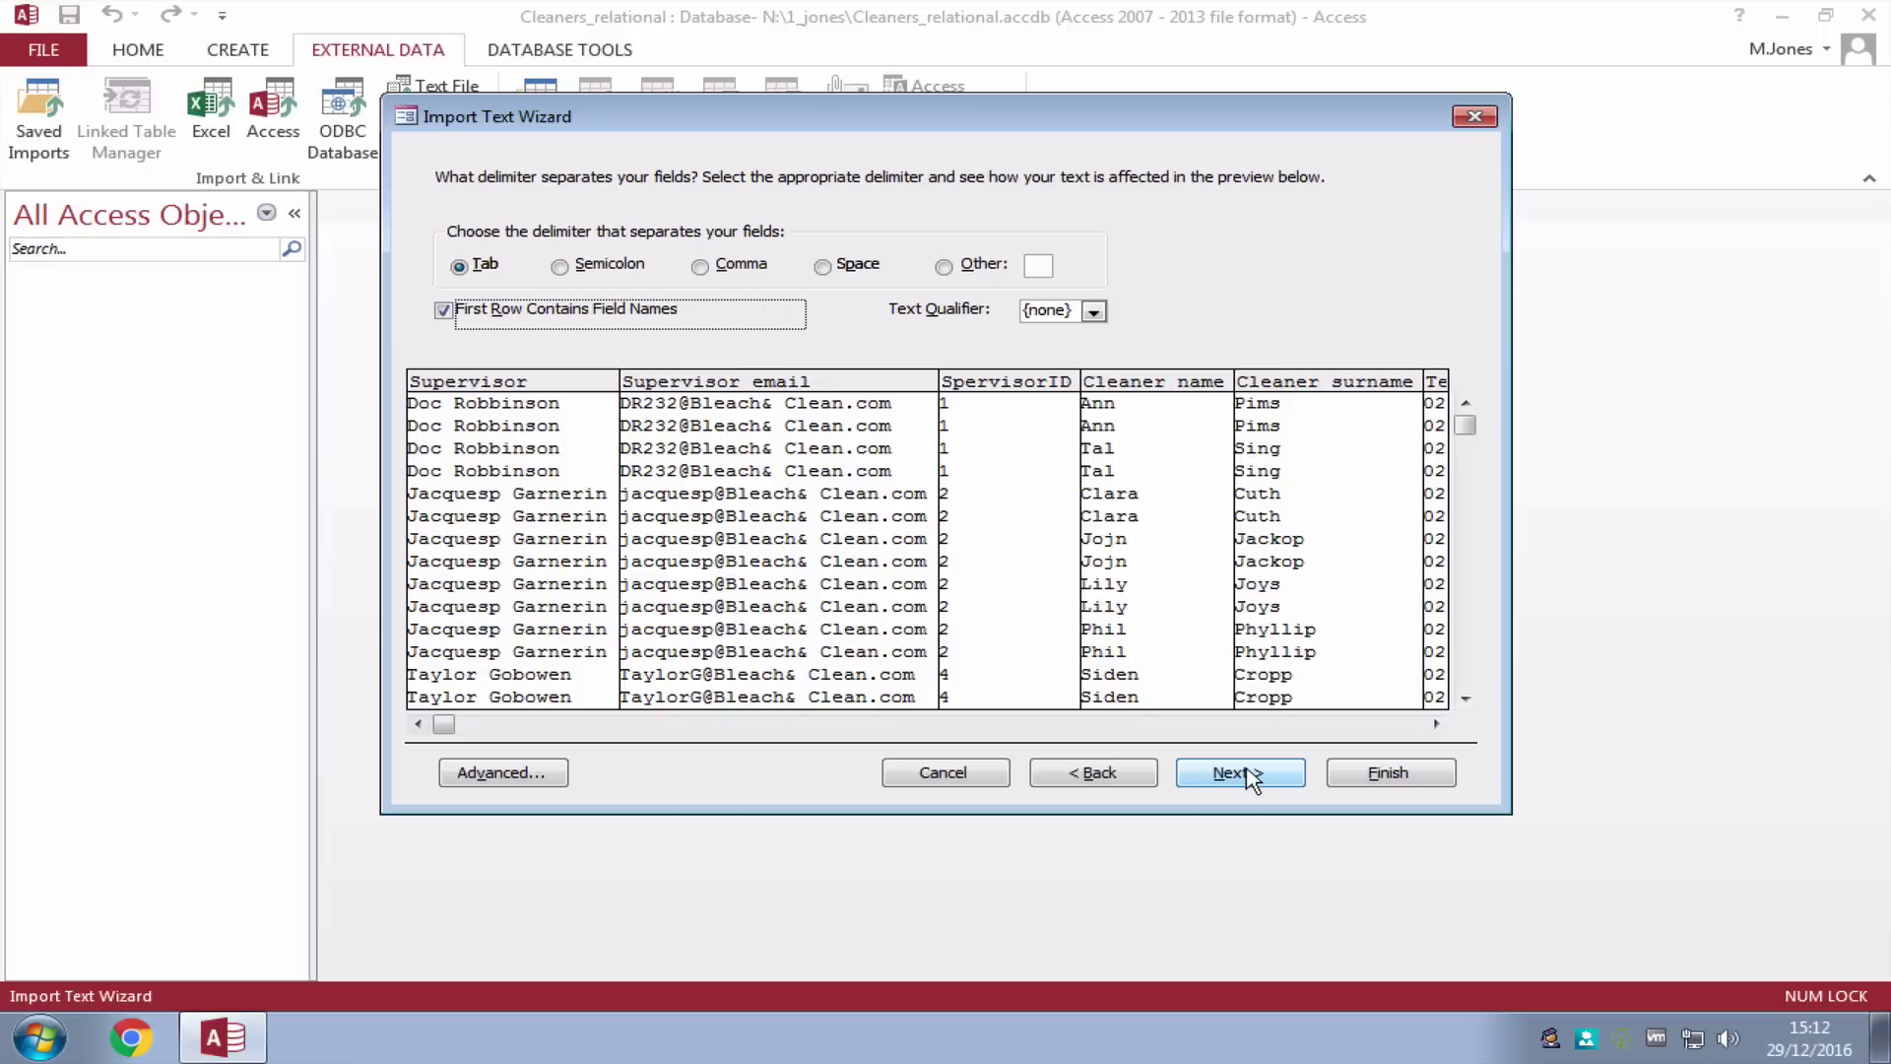
click(1243, 774)
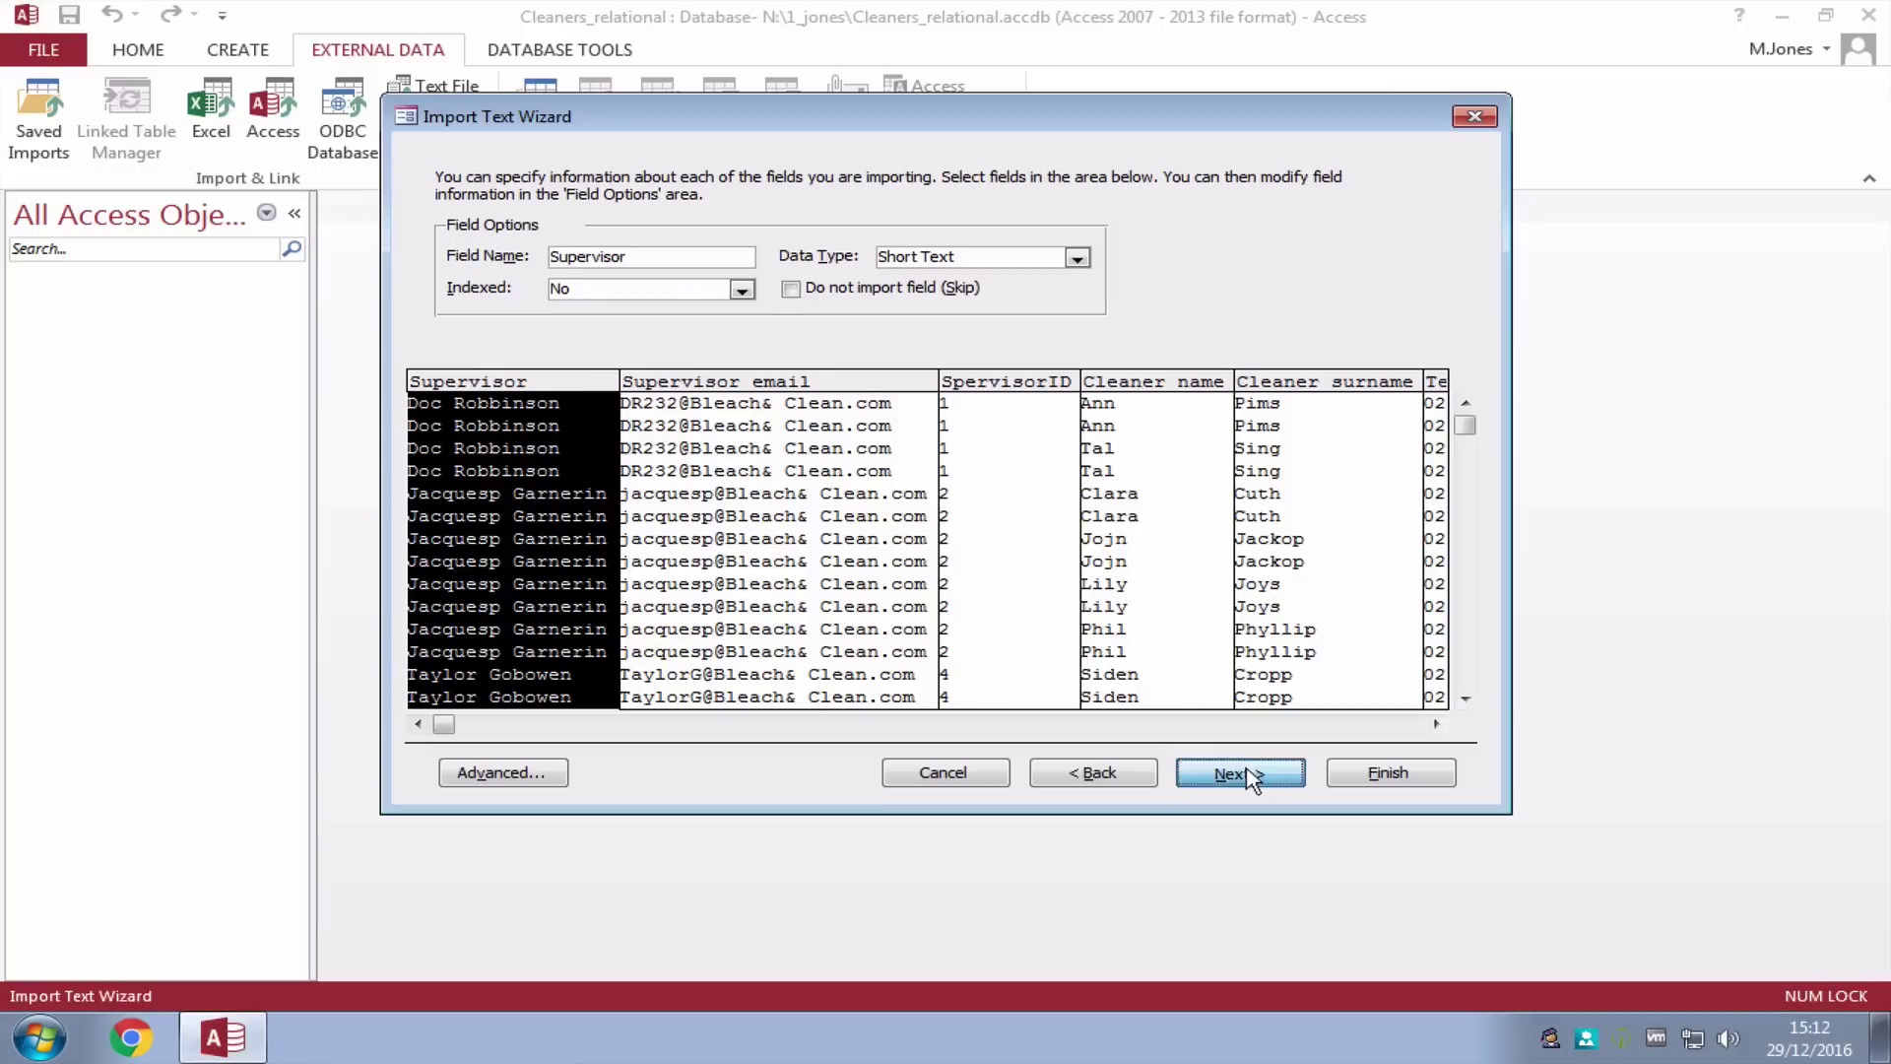
click(1243, 773)
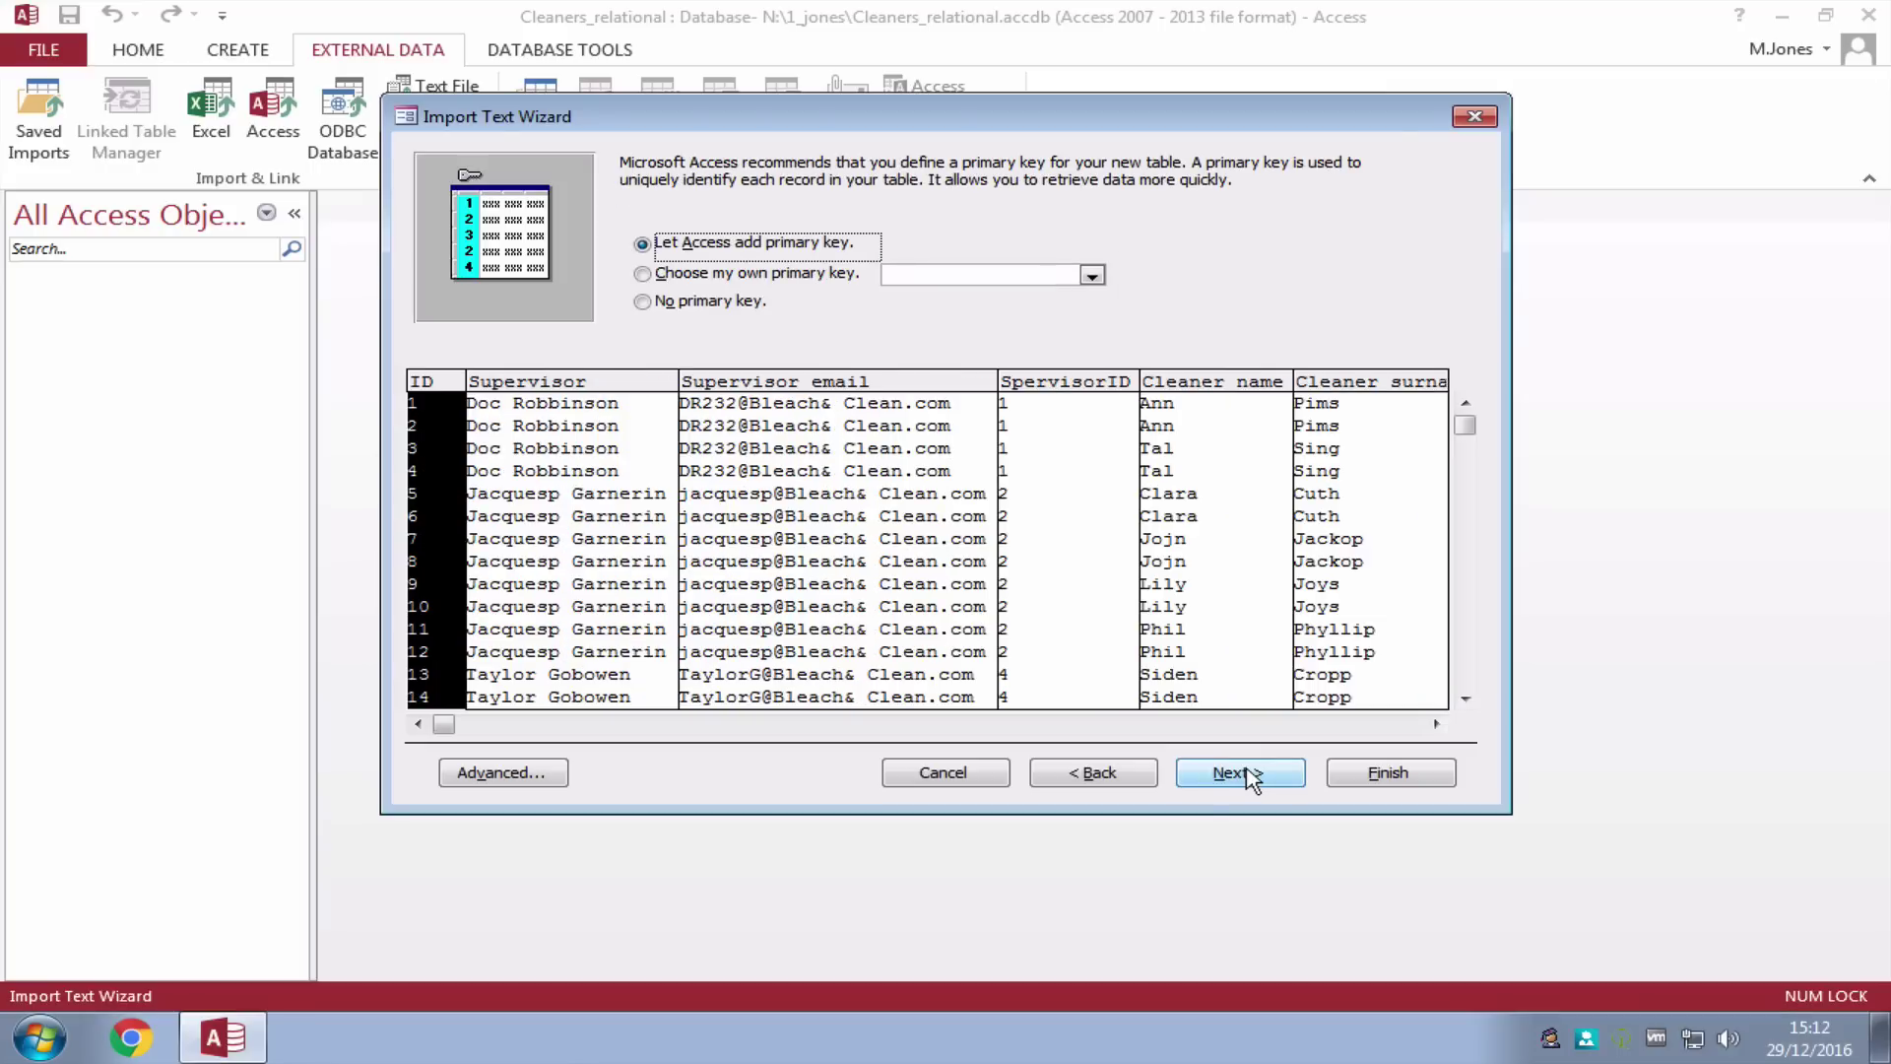
click(697, 304)
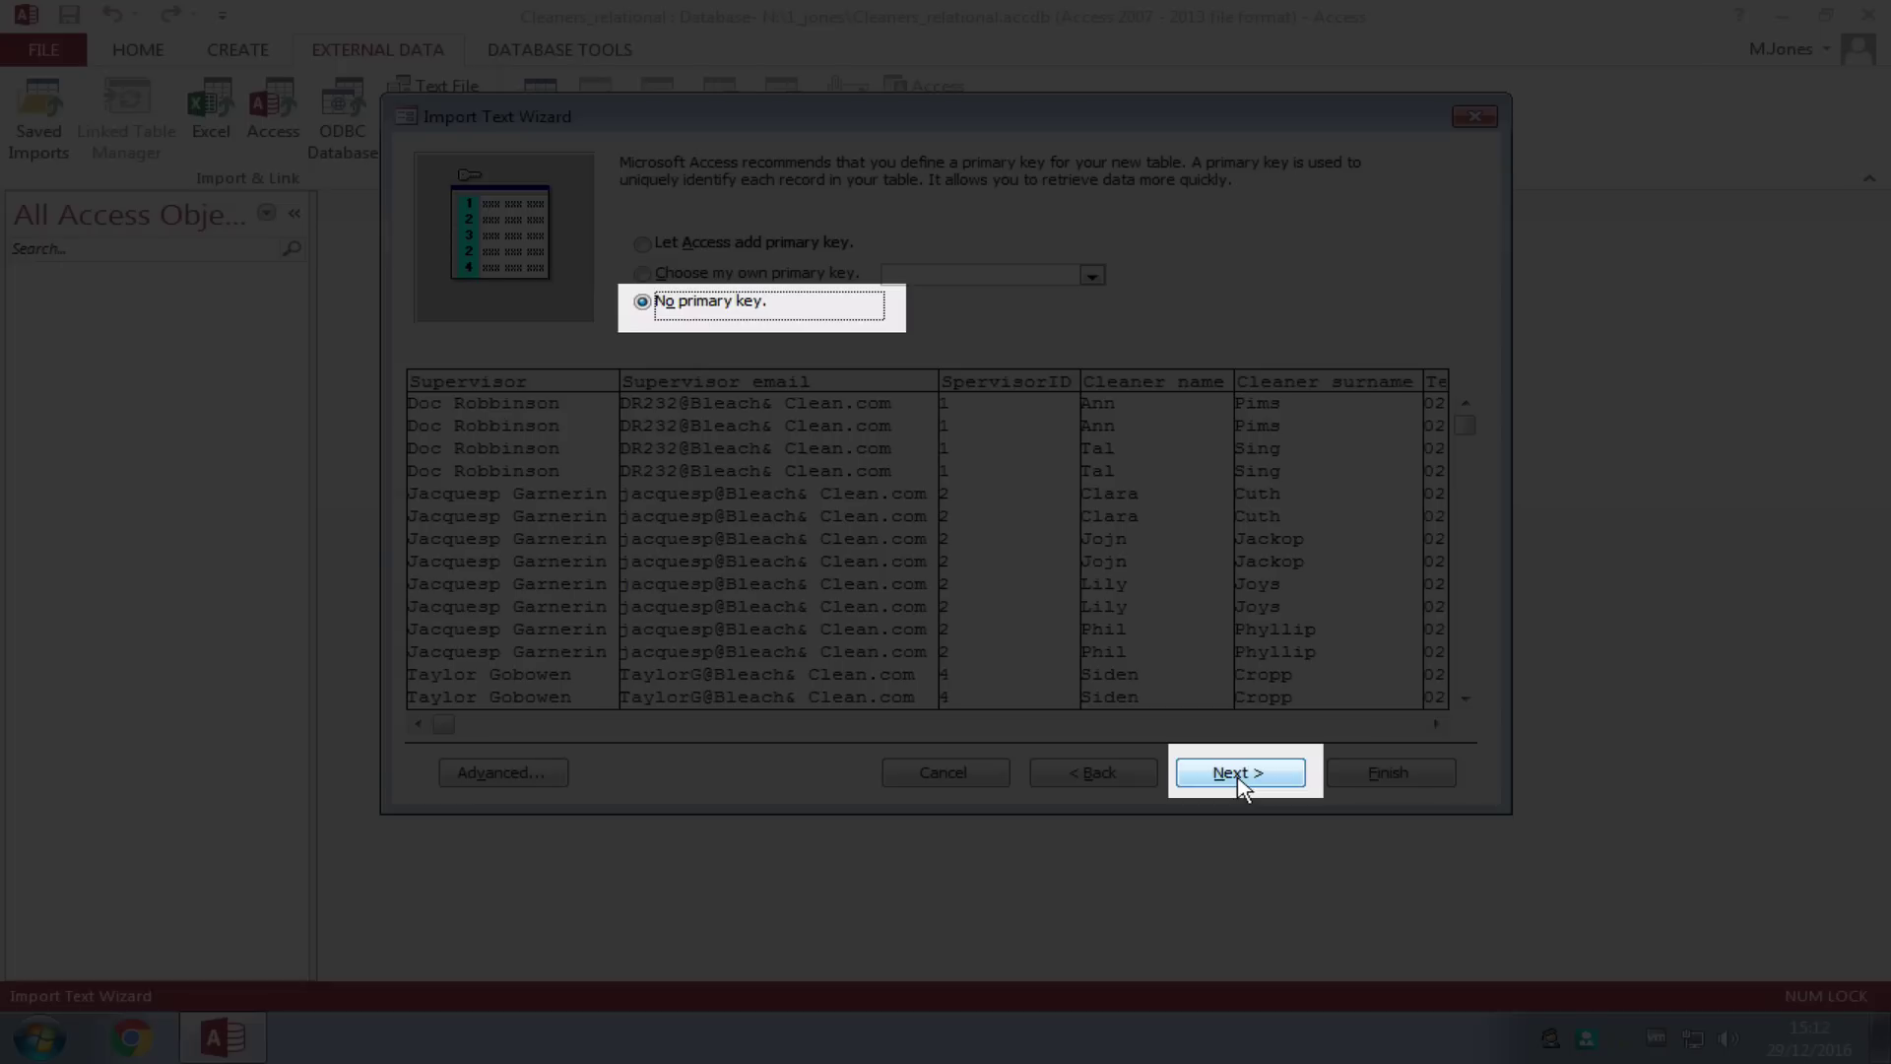
click(1239, 774)
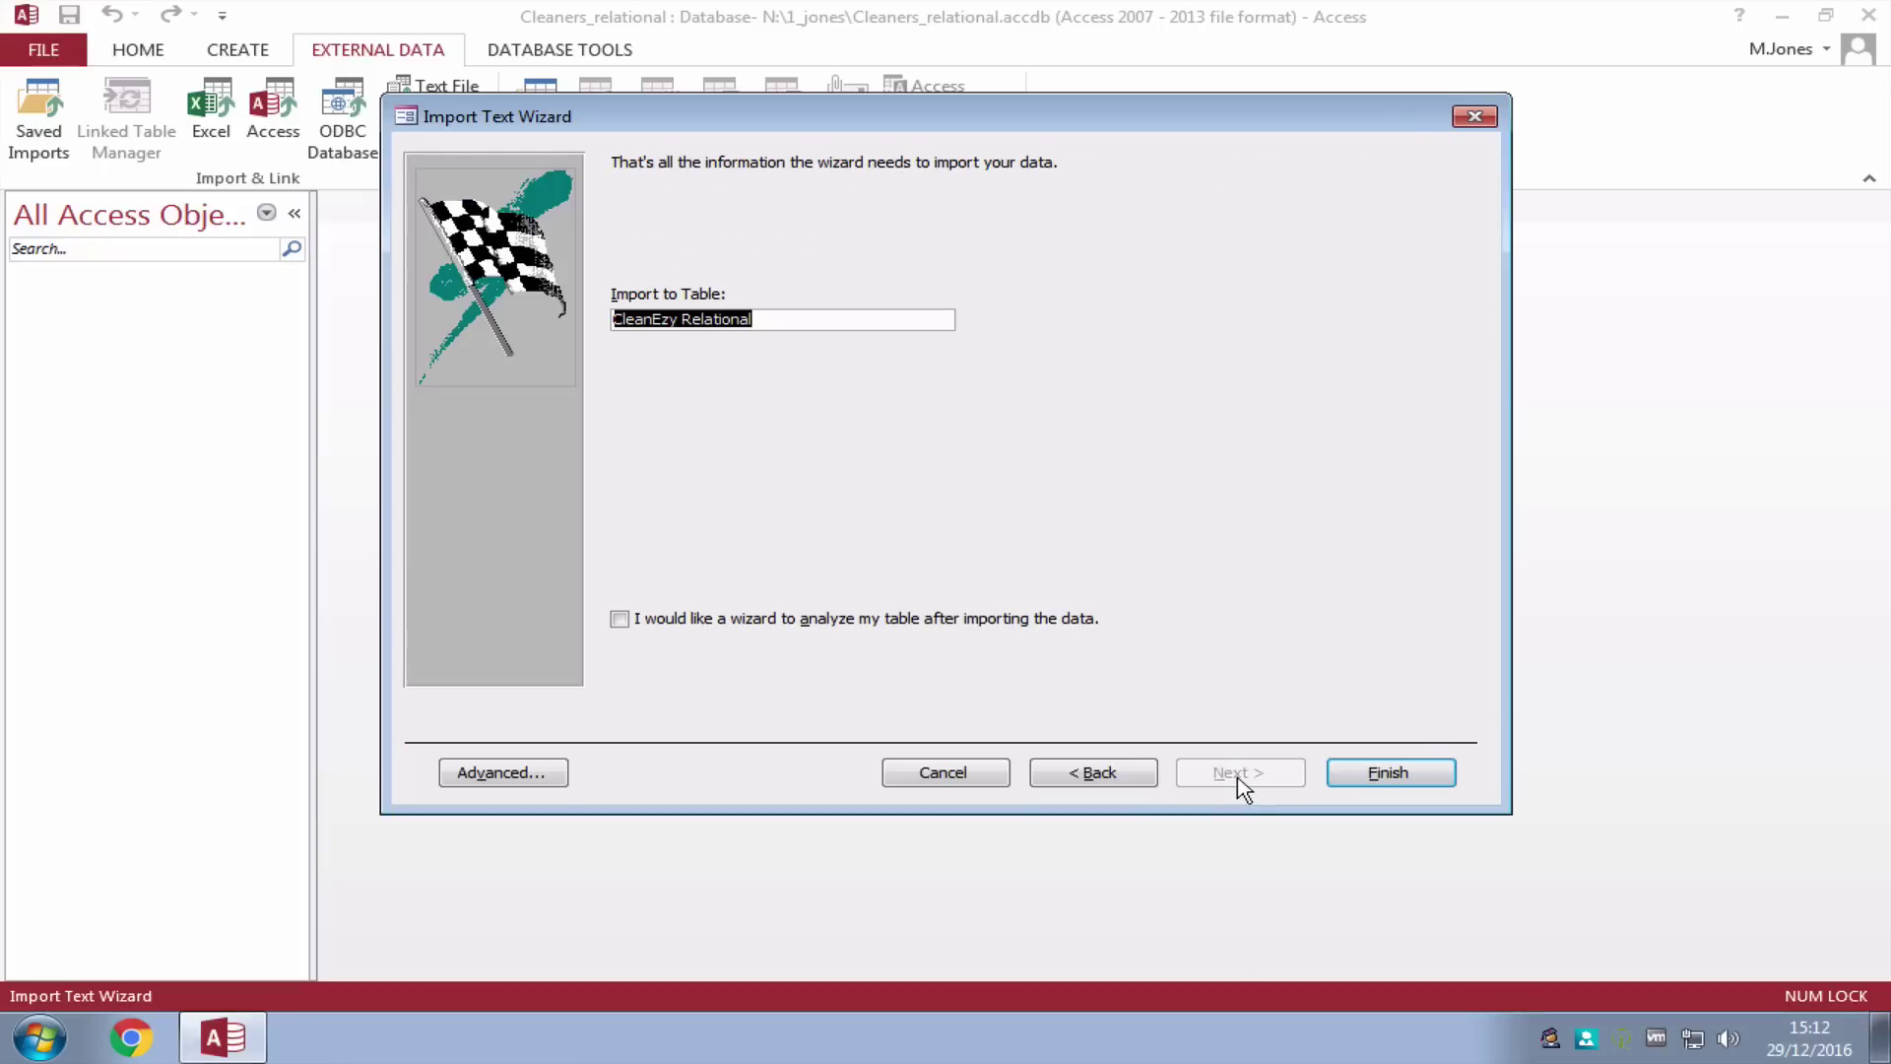
click(1386, 771)
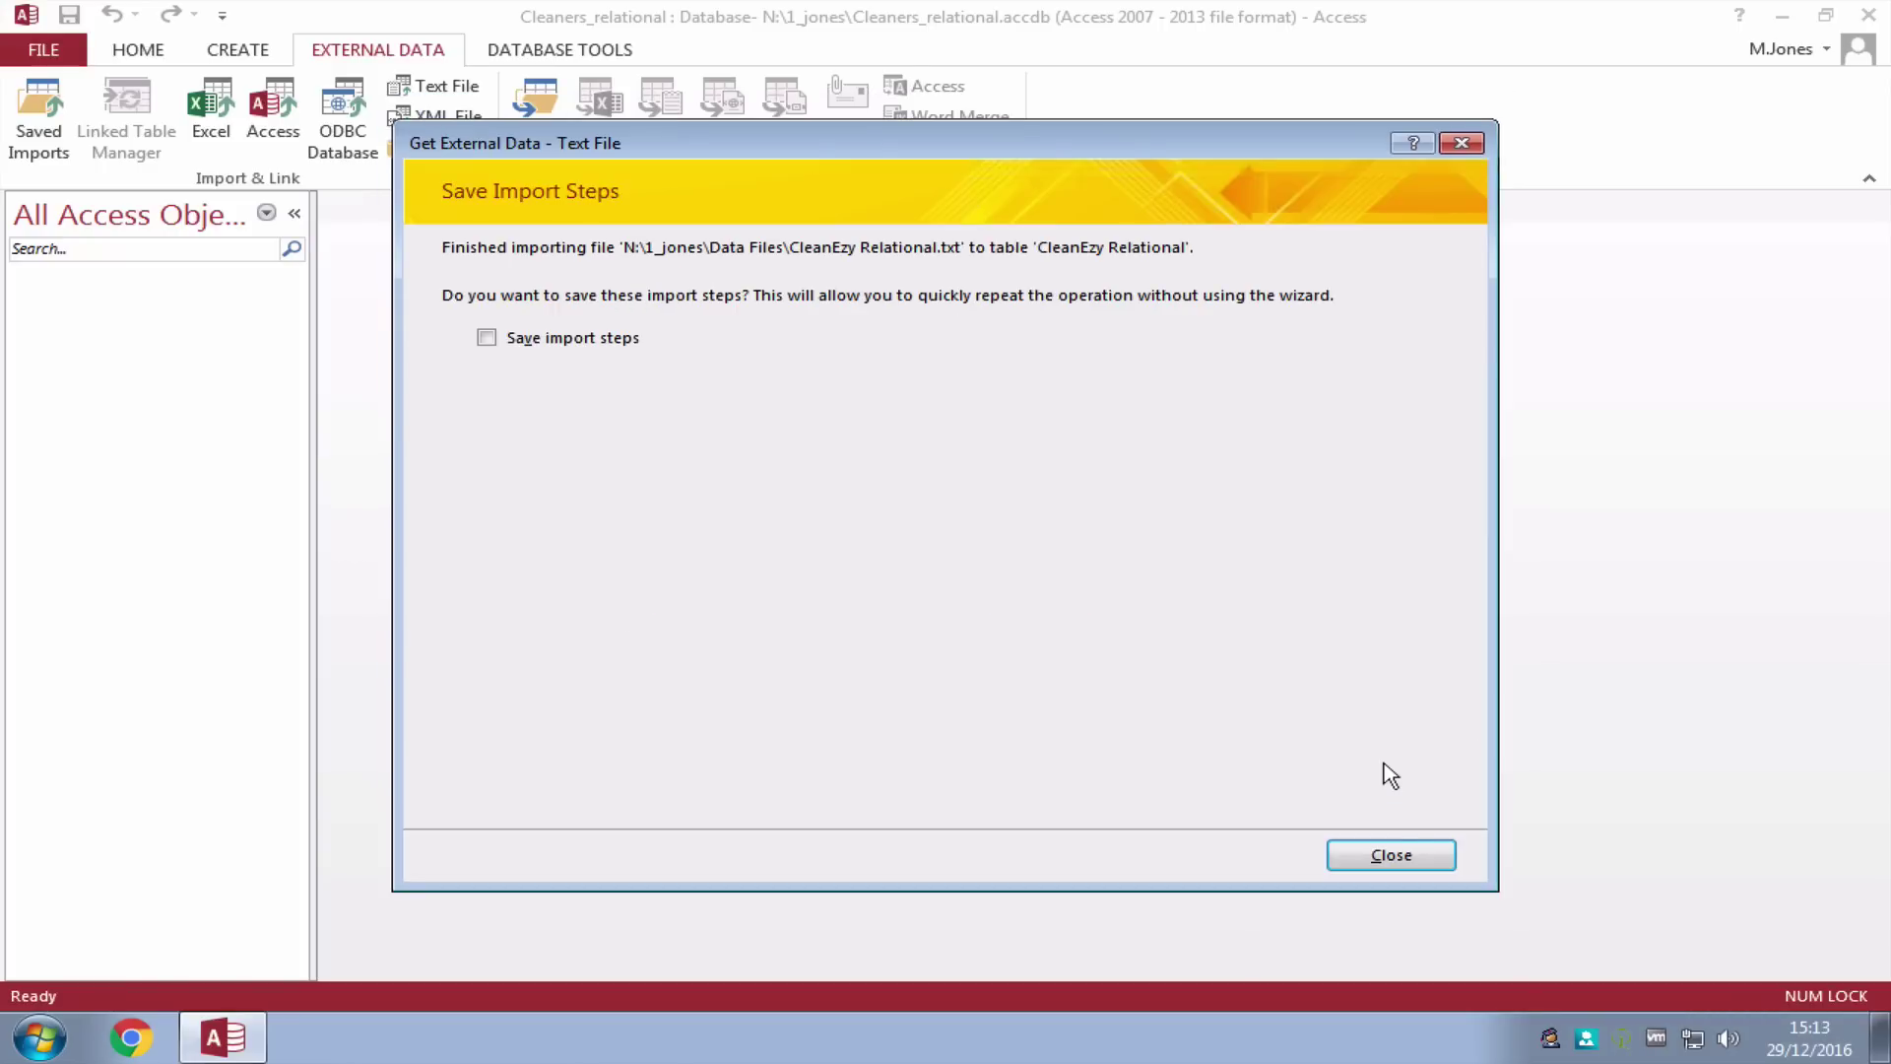
click(1396, 856)
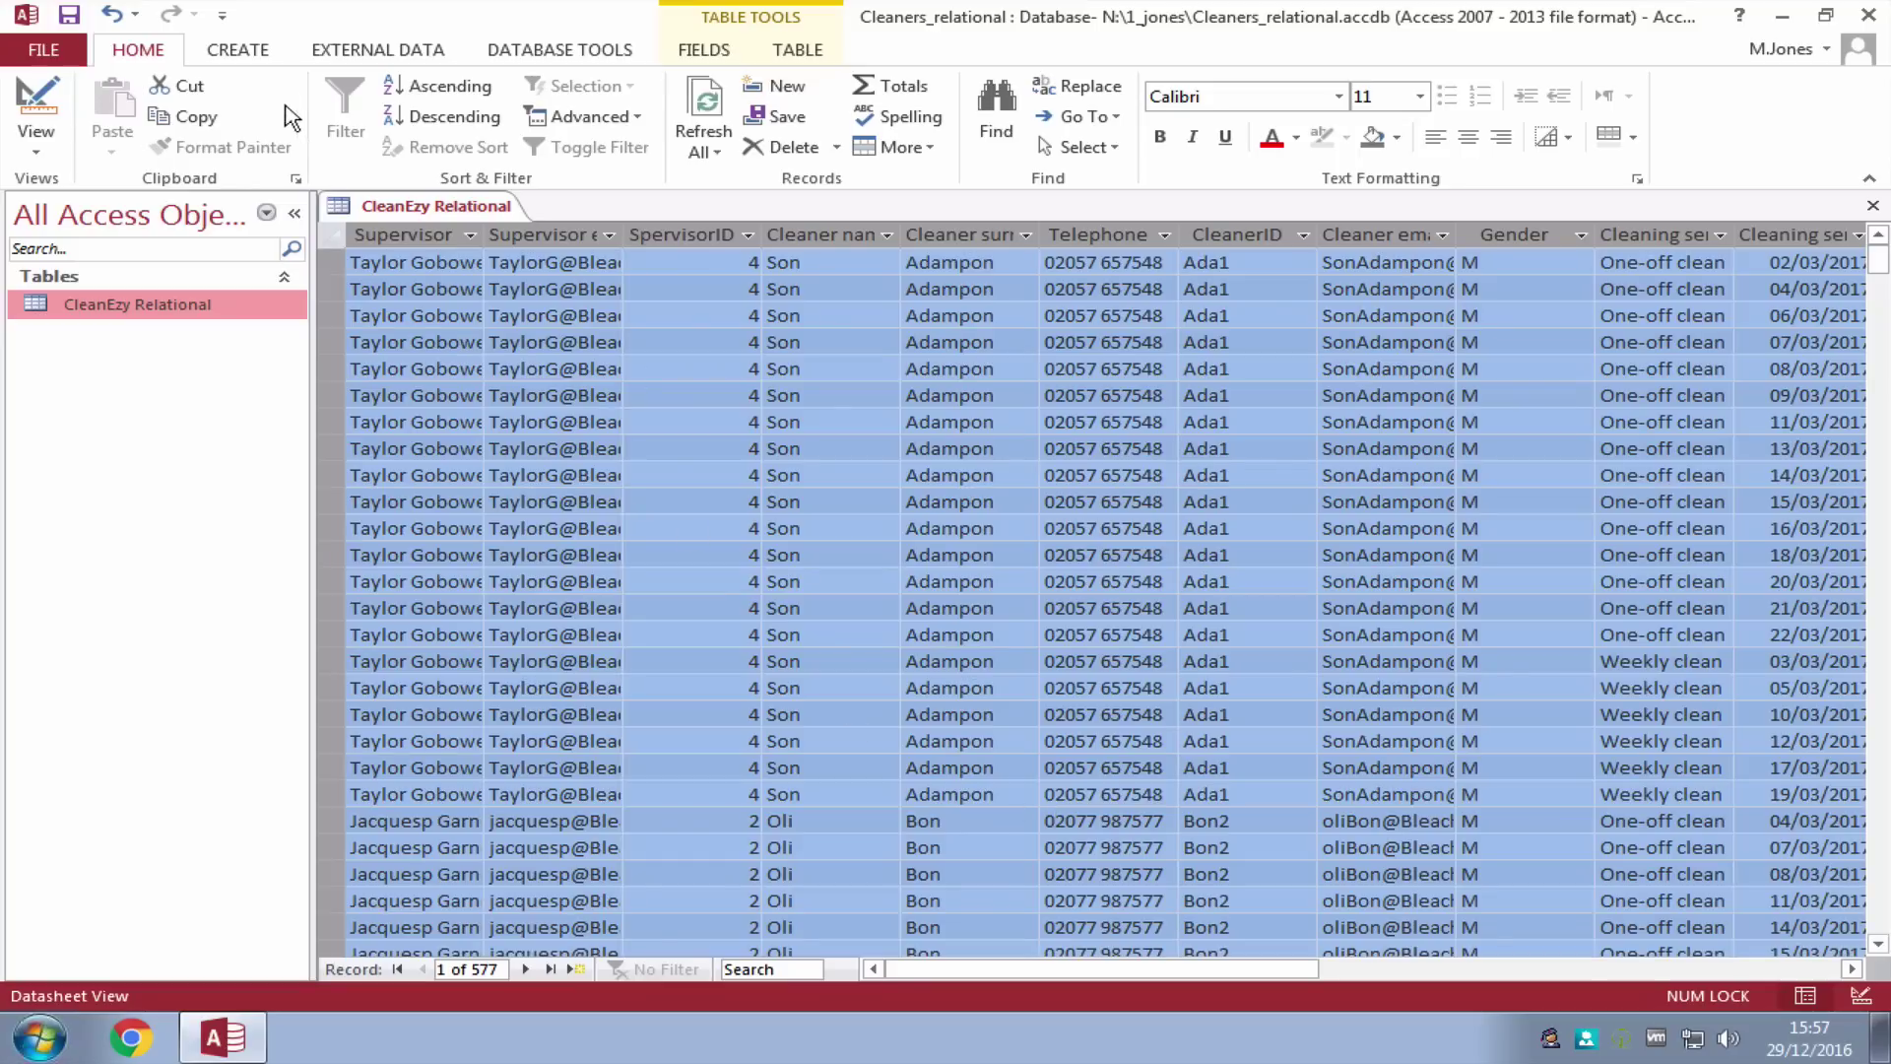
- Create a new query in Design view based on the CleanEzy Relational table and enlarge its field list to show all fields
click(238, 51)
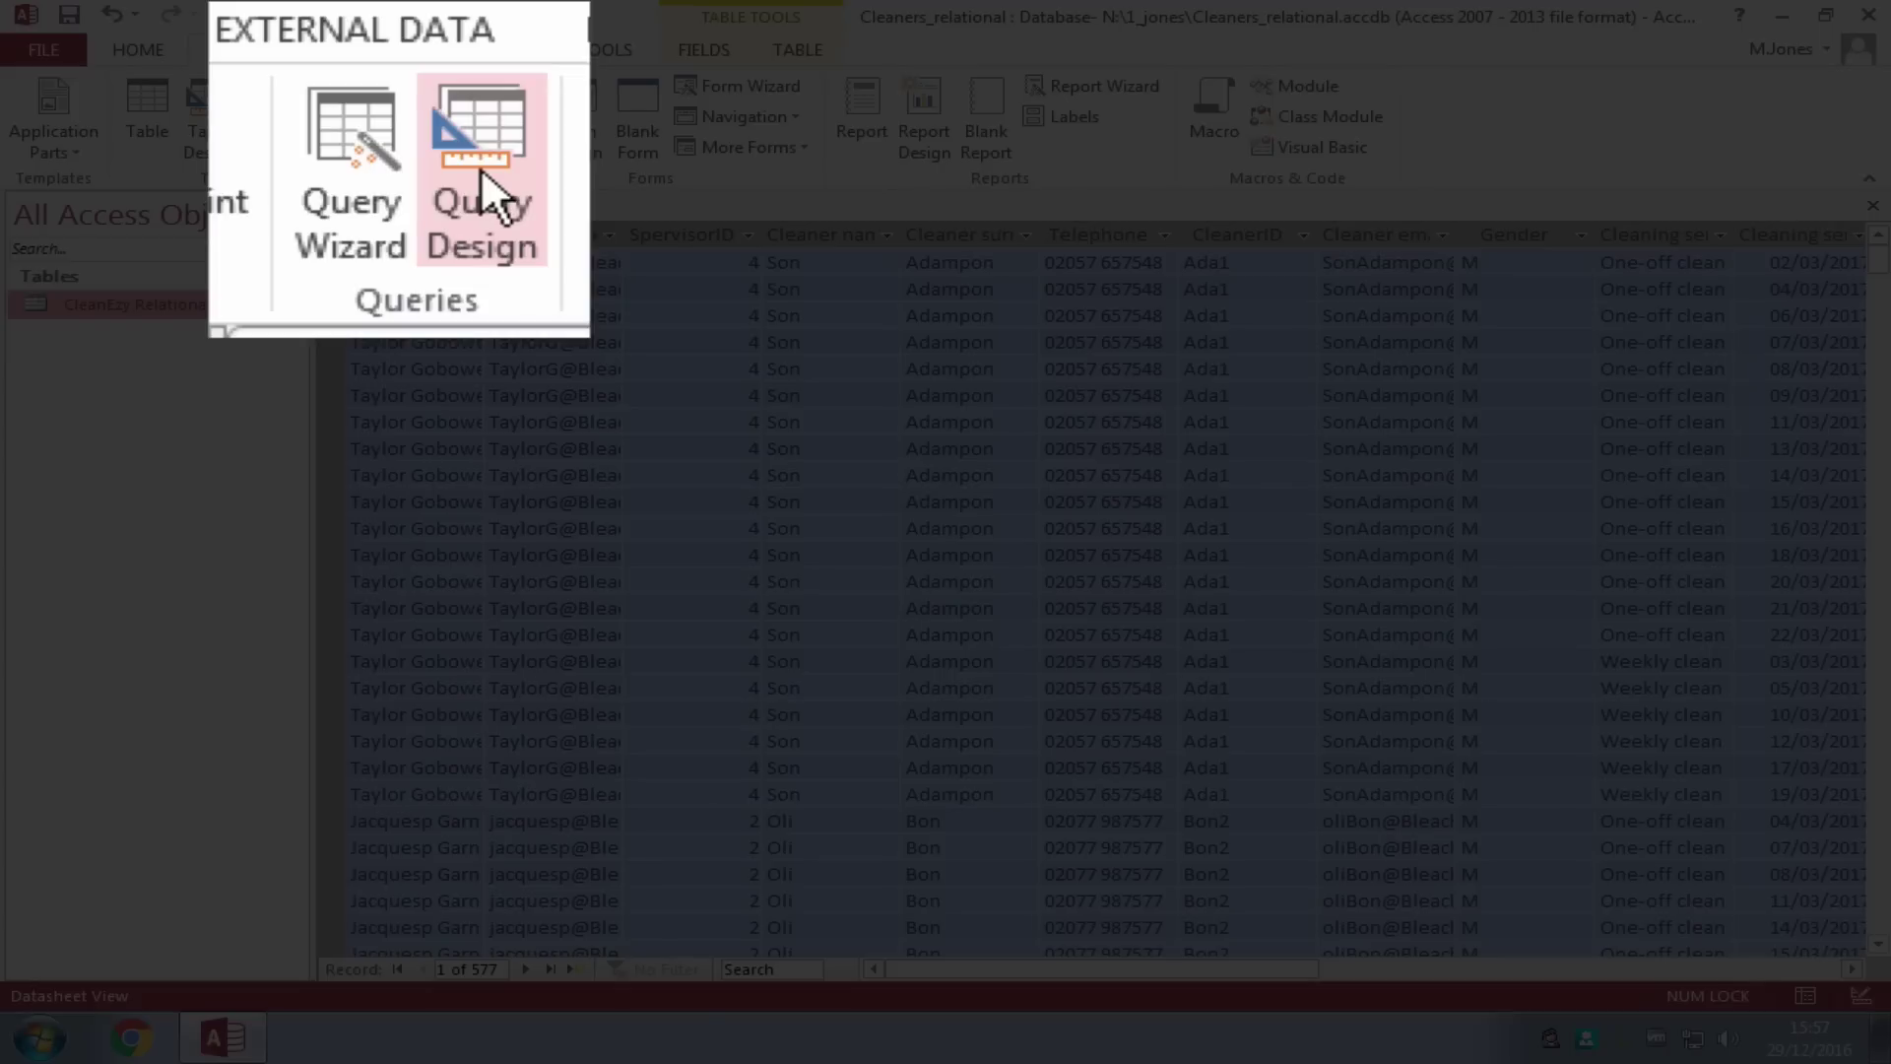
click(435, 118)
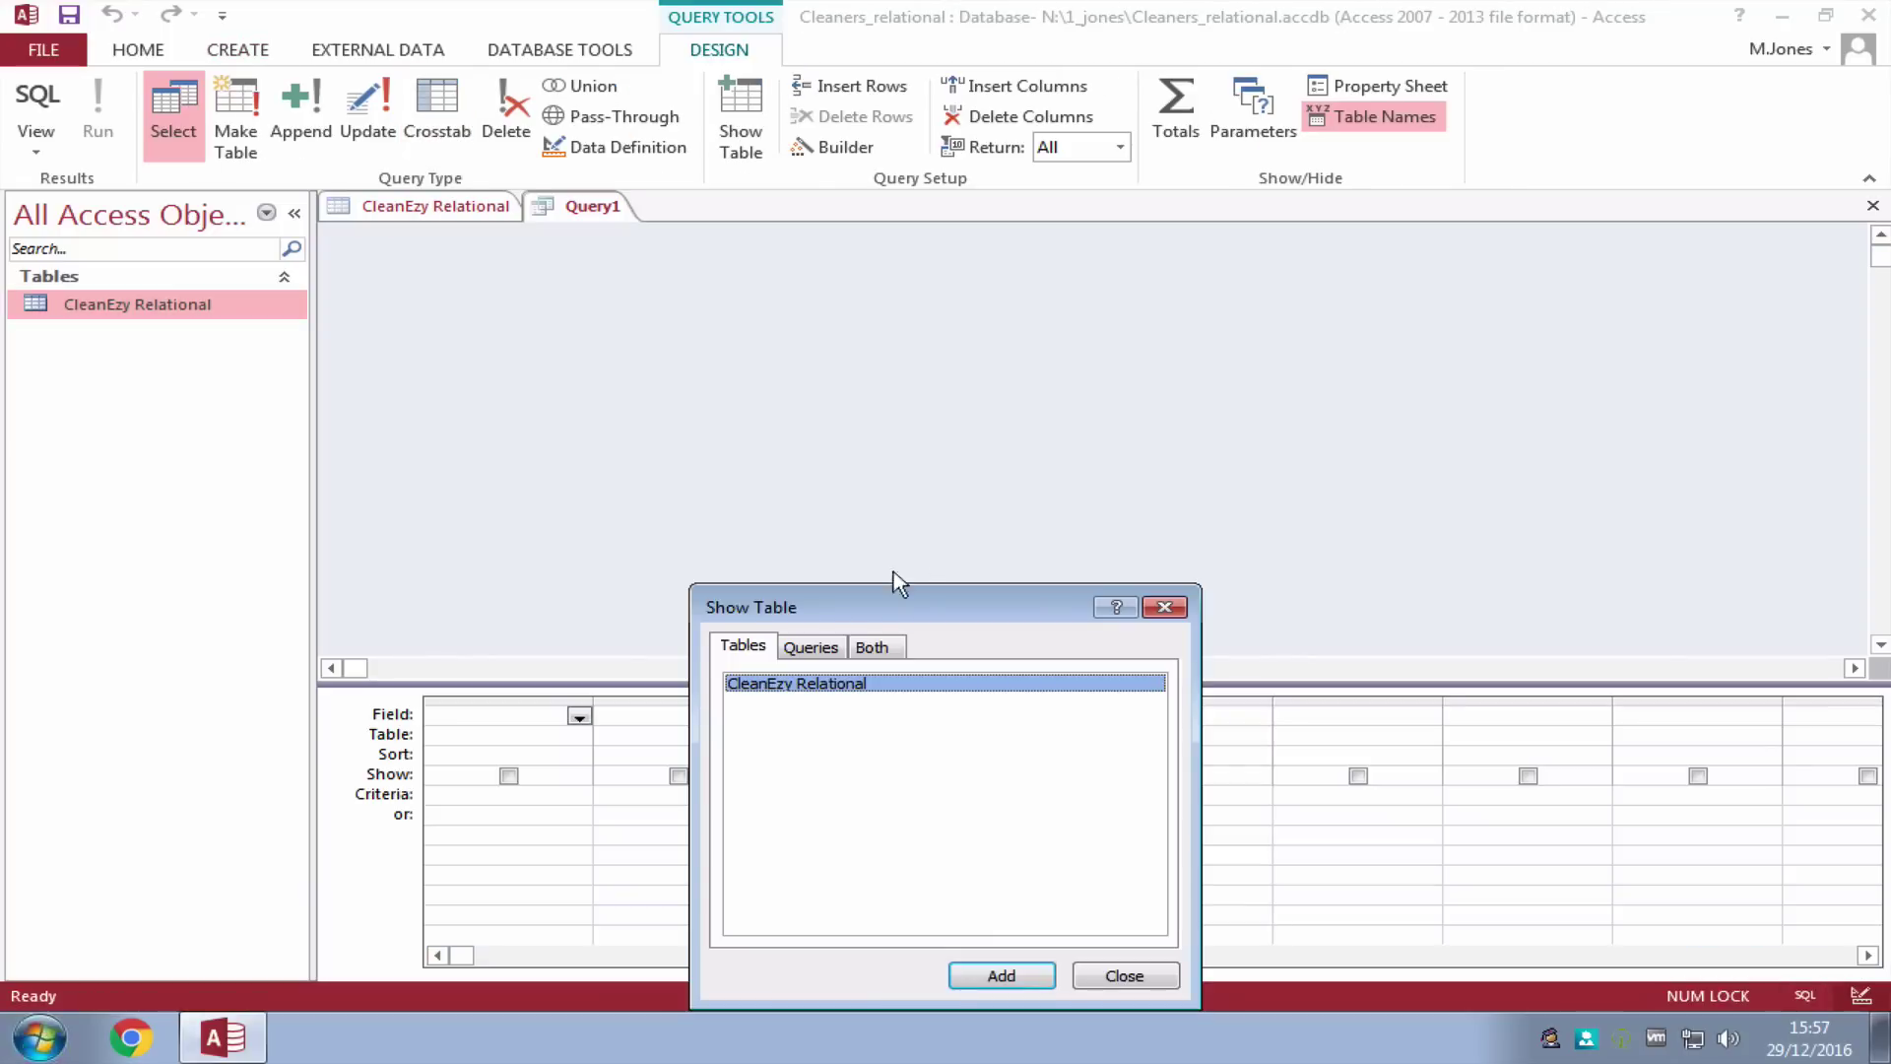
double_click(860, 684)
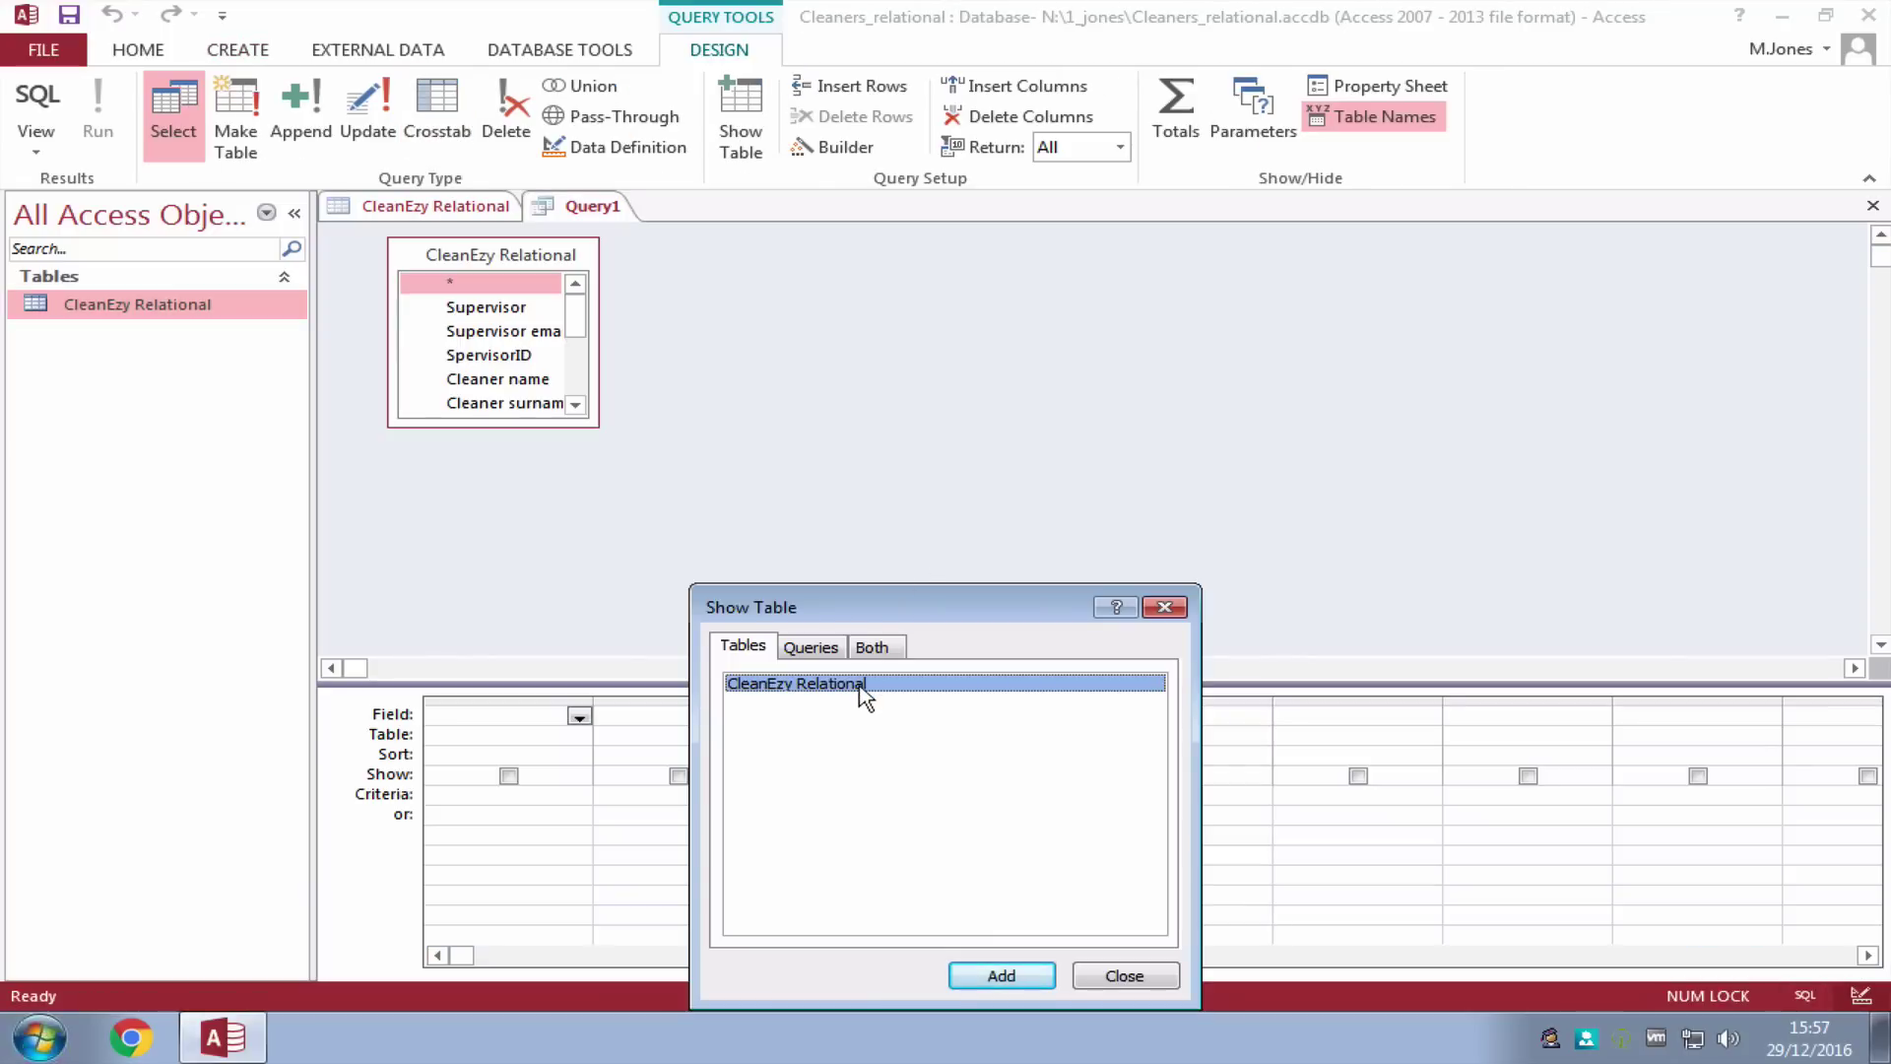
click(1093, 977)
drag(599, 425, 1072, 655)
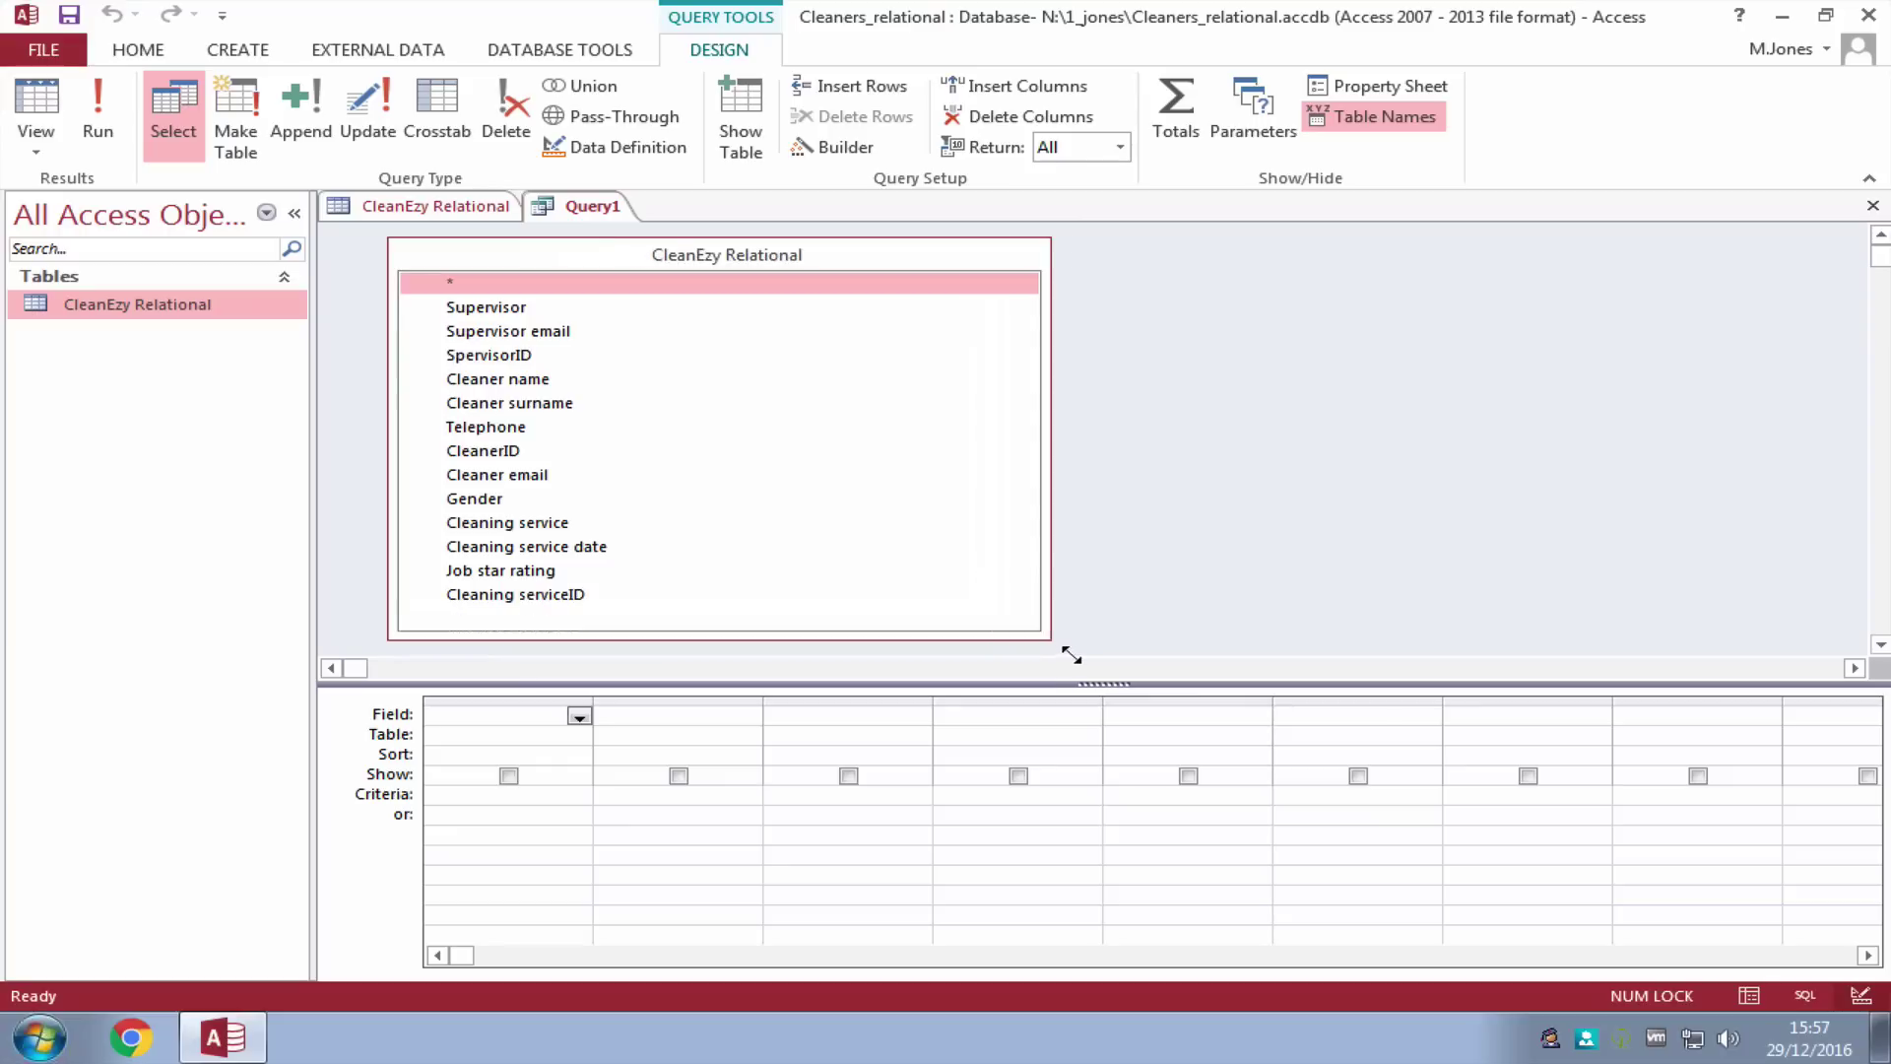
- Add the SpervisorID, Supervisor and Supervisor email fields to the query grid, in that order
double_click(537, 357)
click(532, 309)
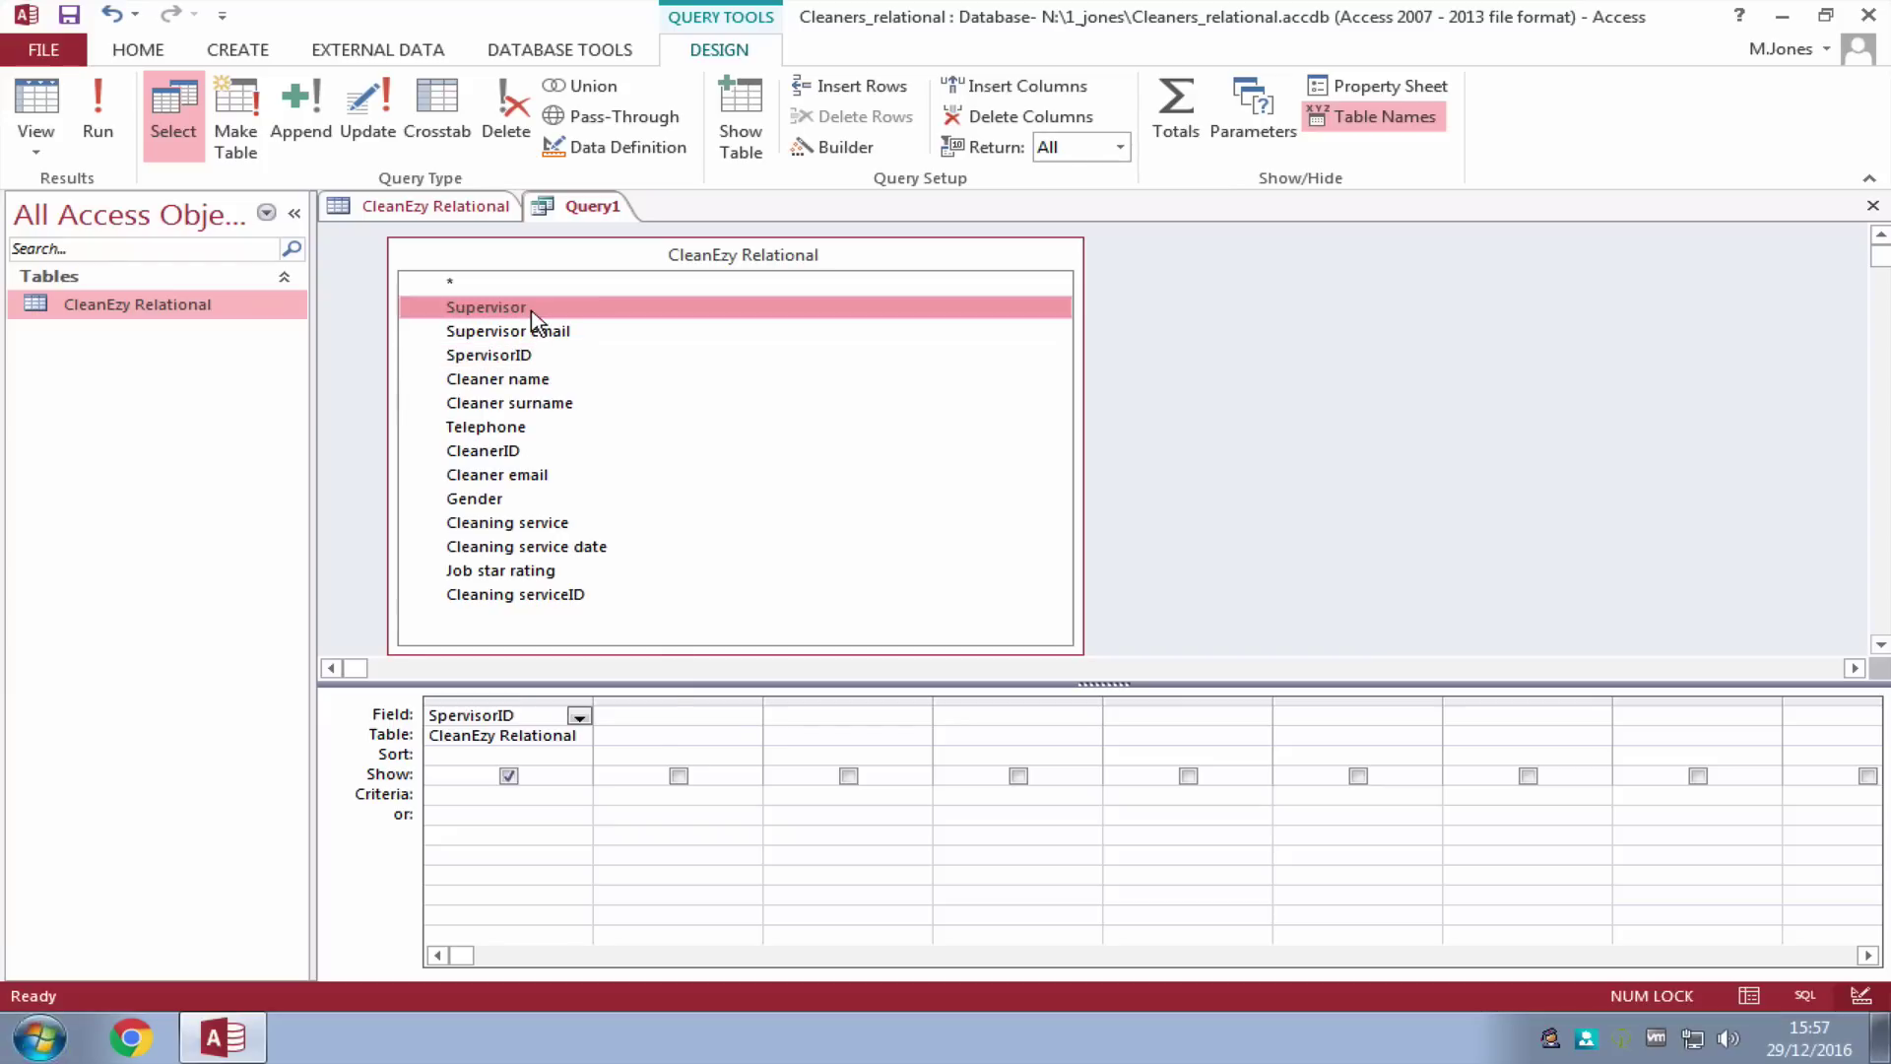
double_click(532, 309)
double_click(541, 333)
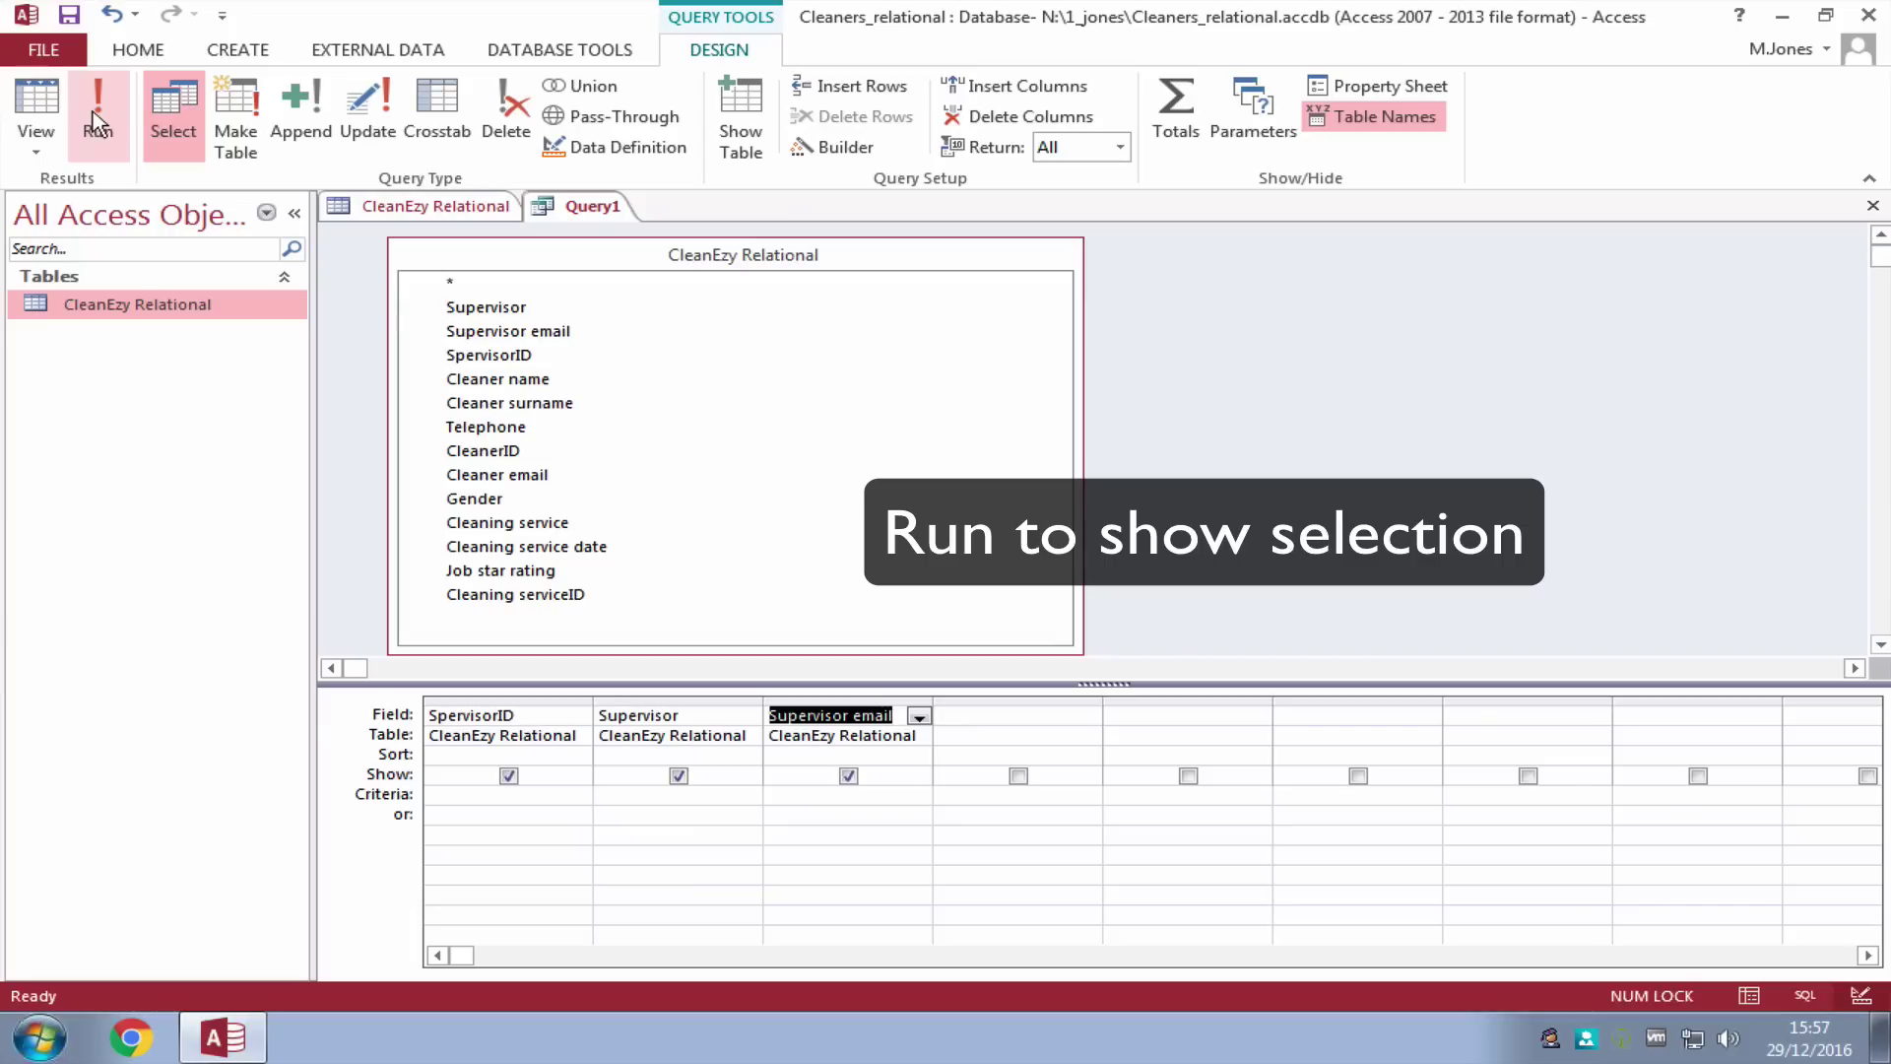
- Run the query and widen the Supervisor and Supervisor email columns to fit their contents
click(97, 118)
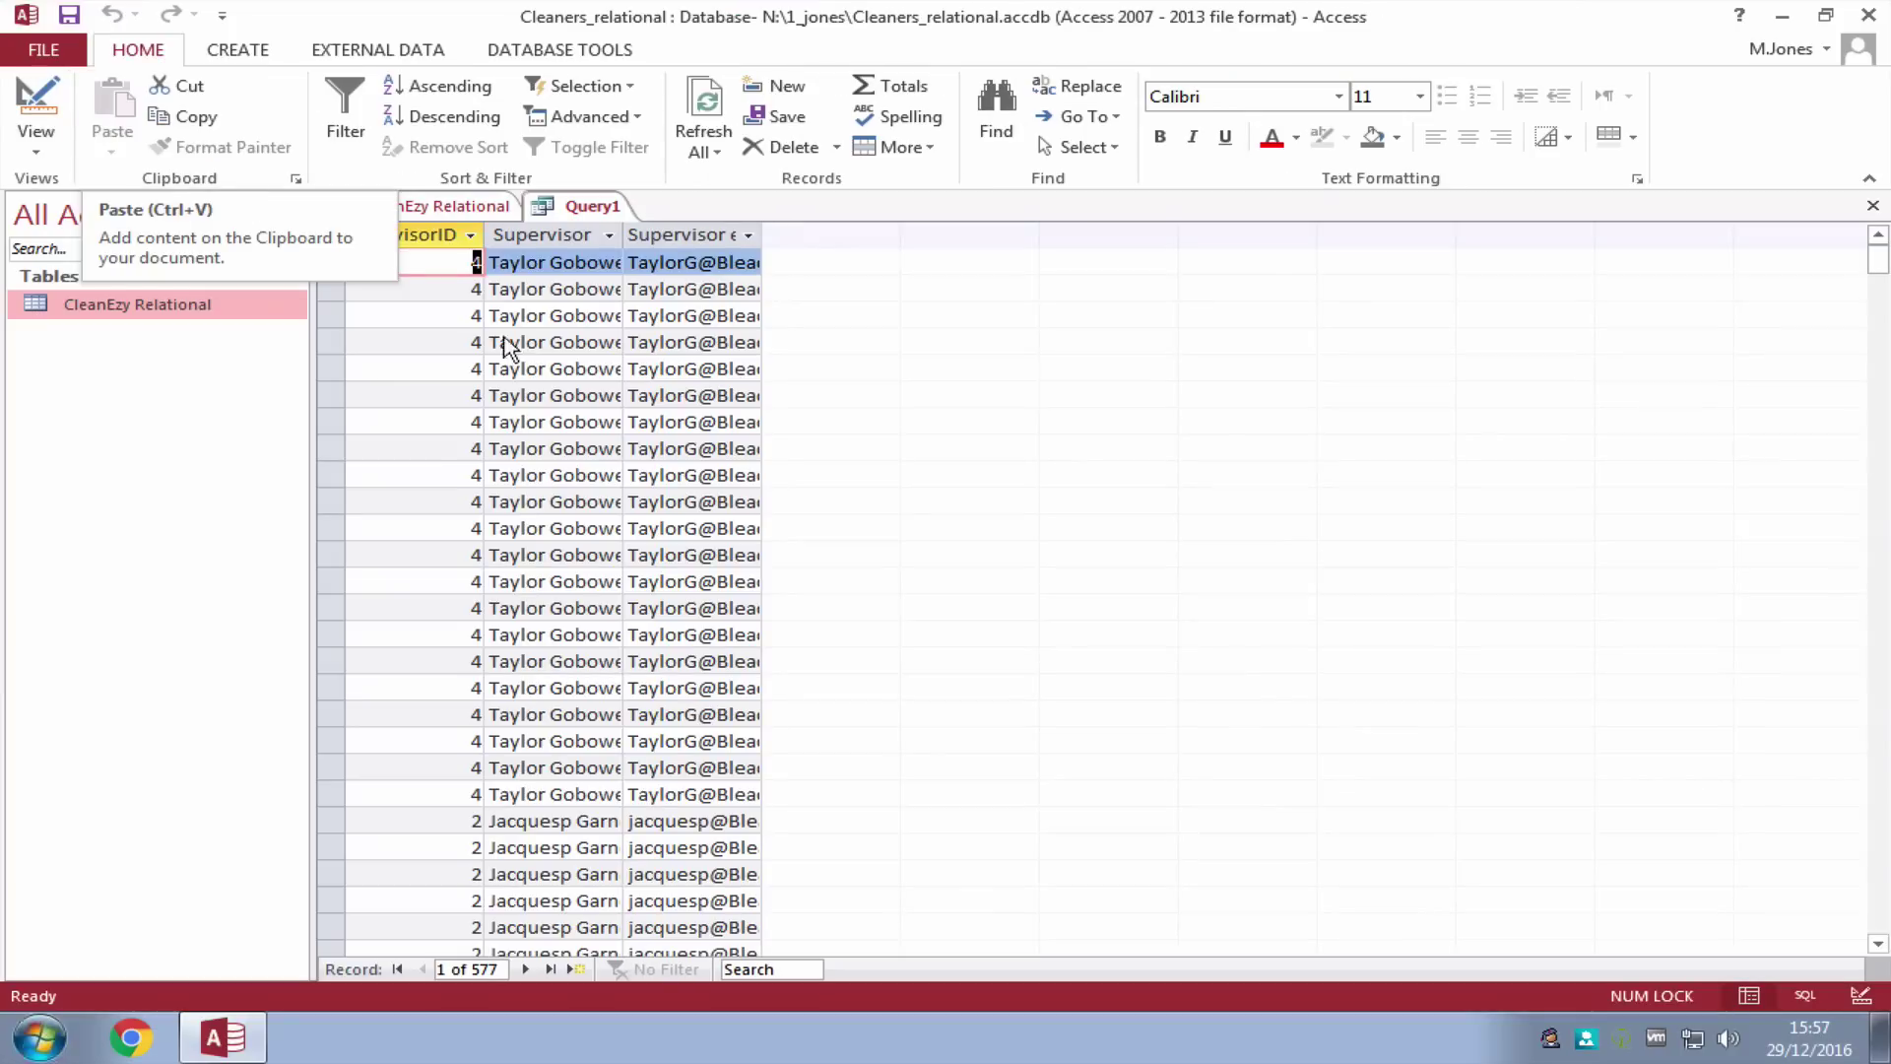
double_click(623, 225)
double_click(805, 234)
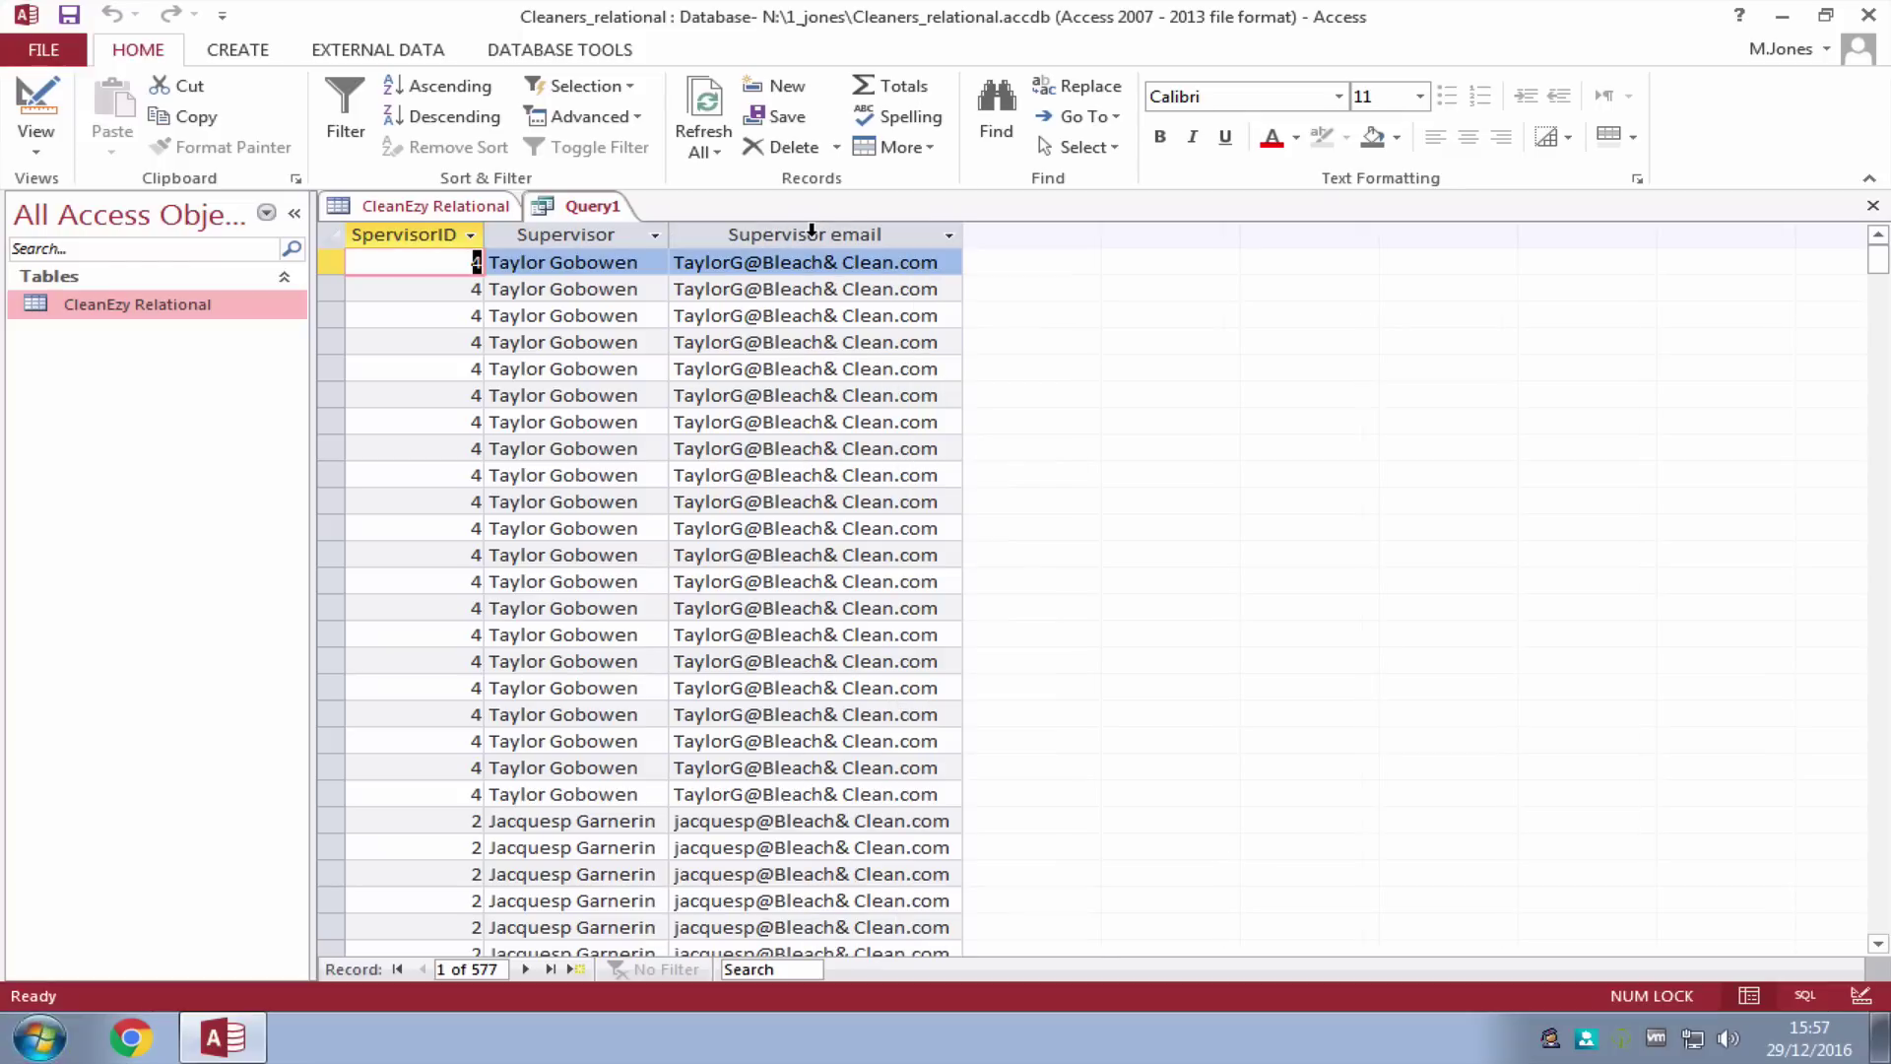
- Set the query's Unique Values property to Yes in Design view and run the query
click(39, 152)
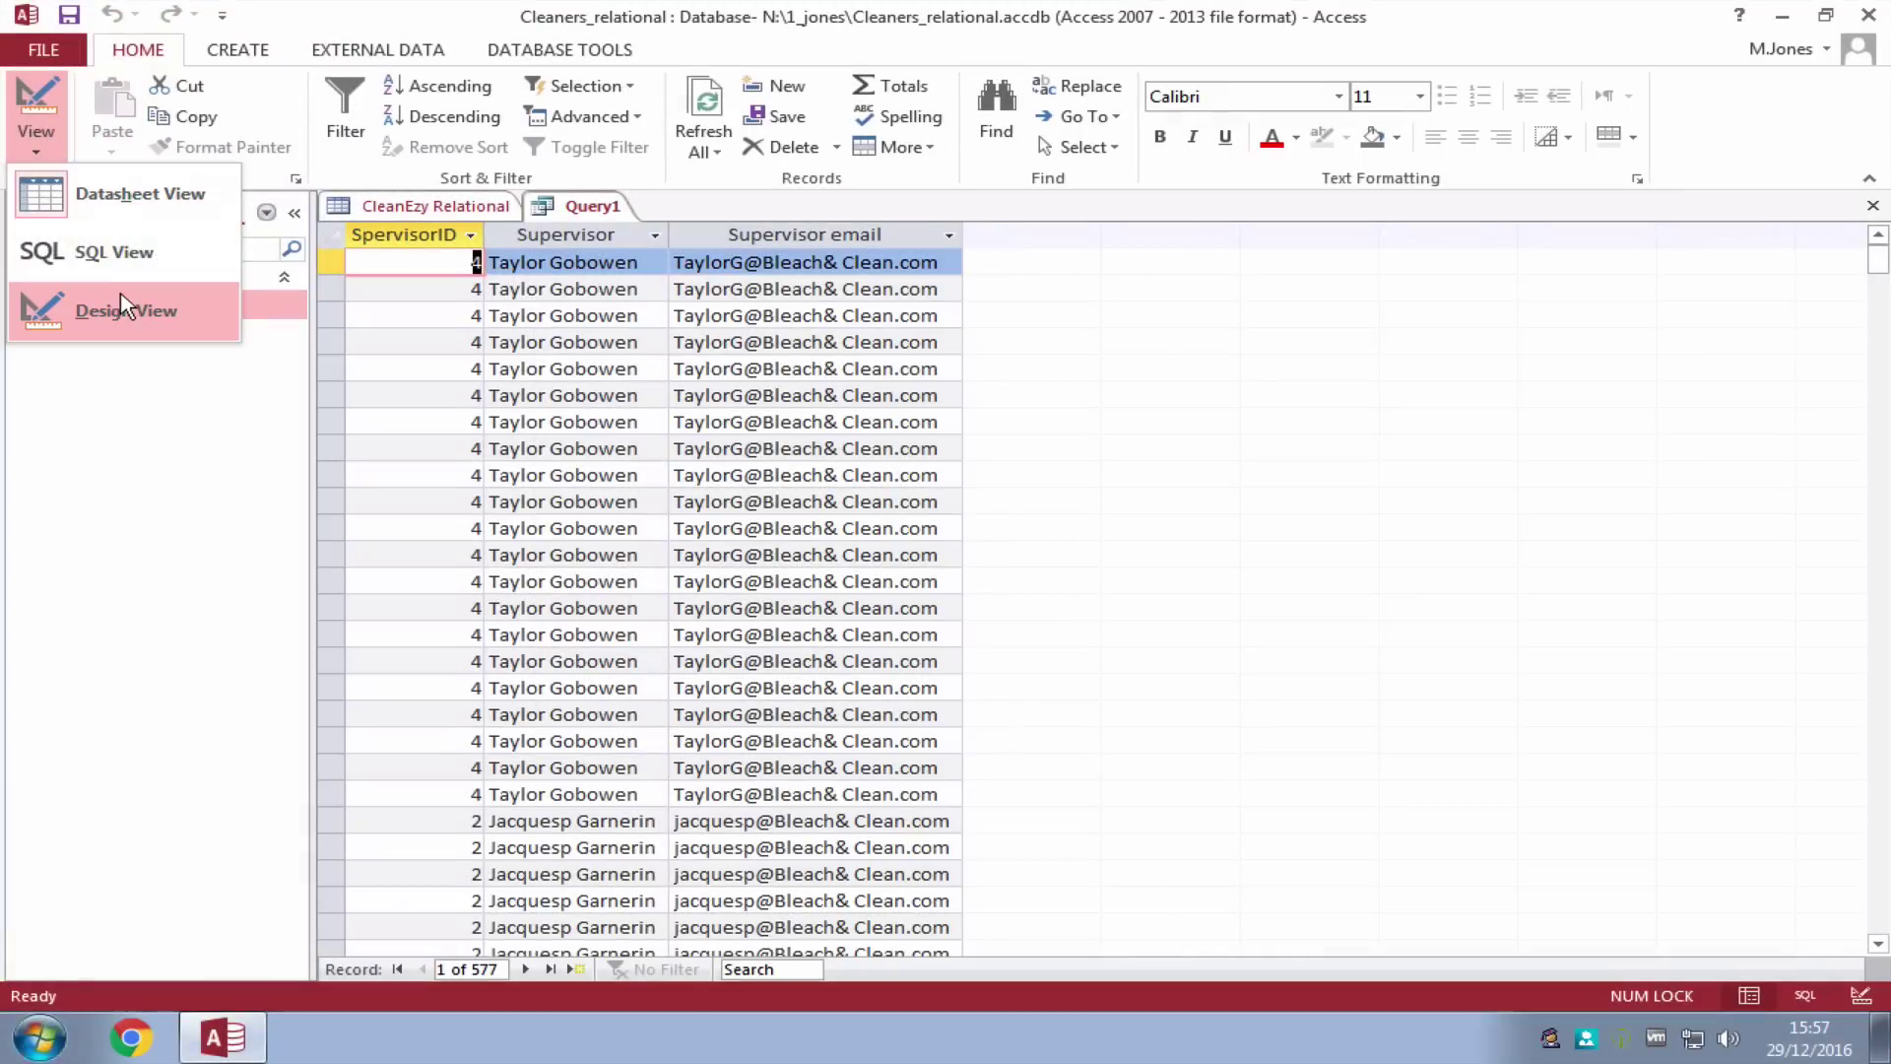
click(126, 305)
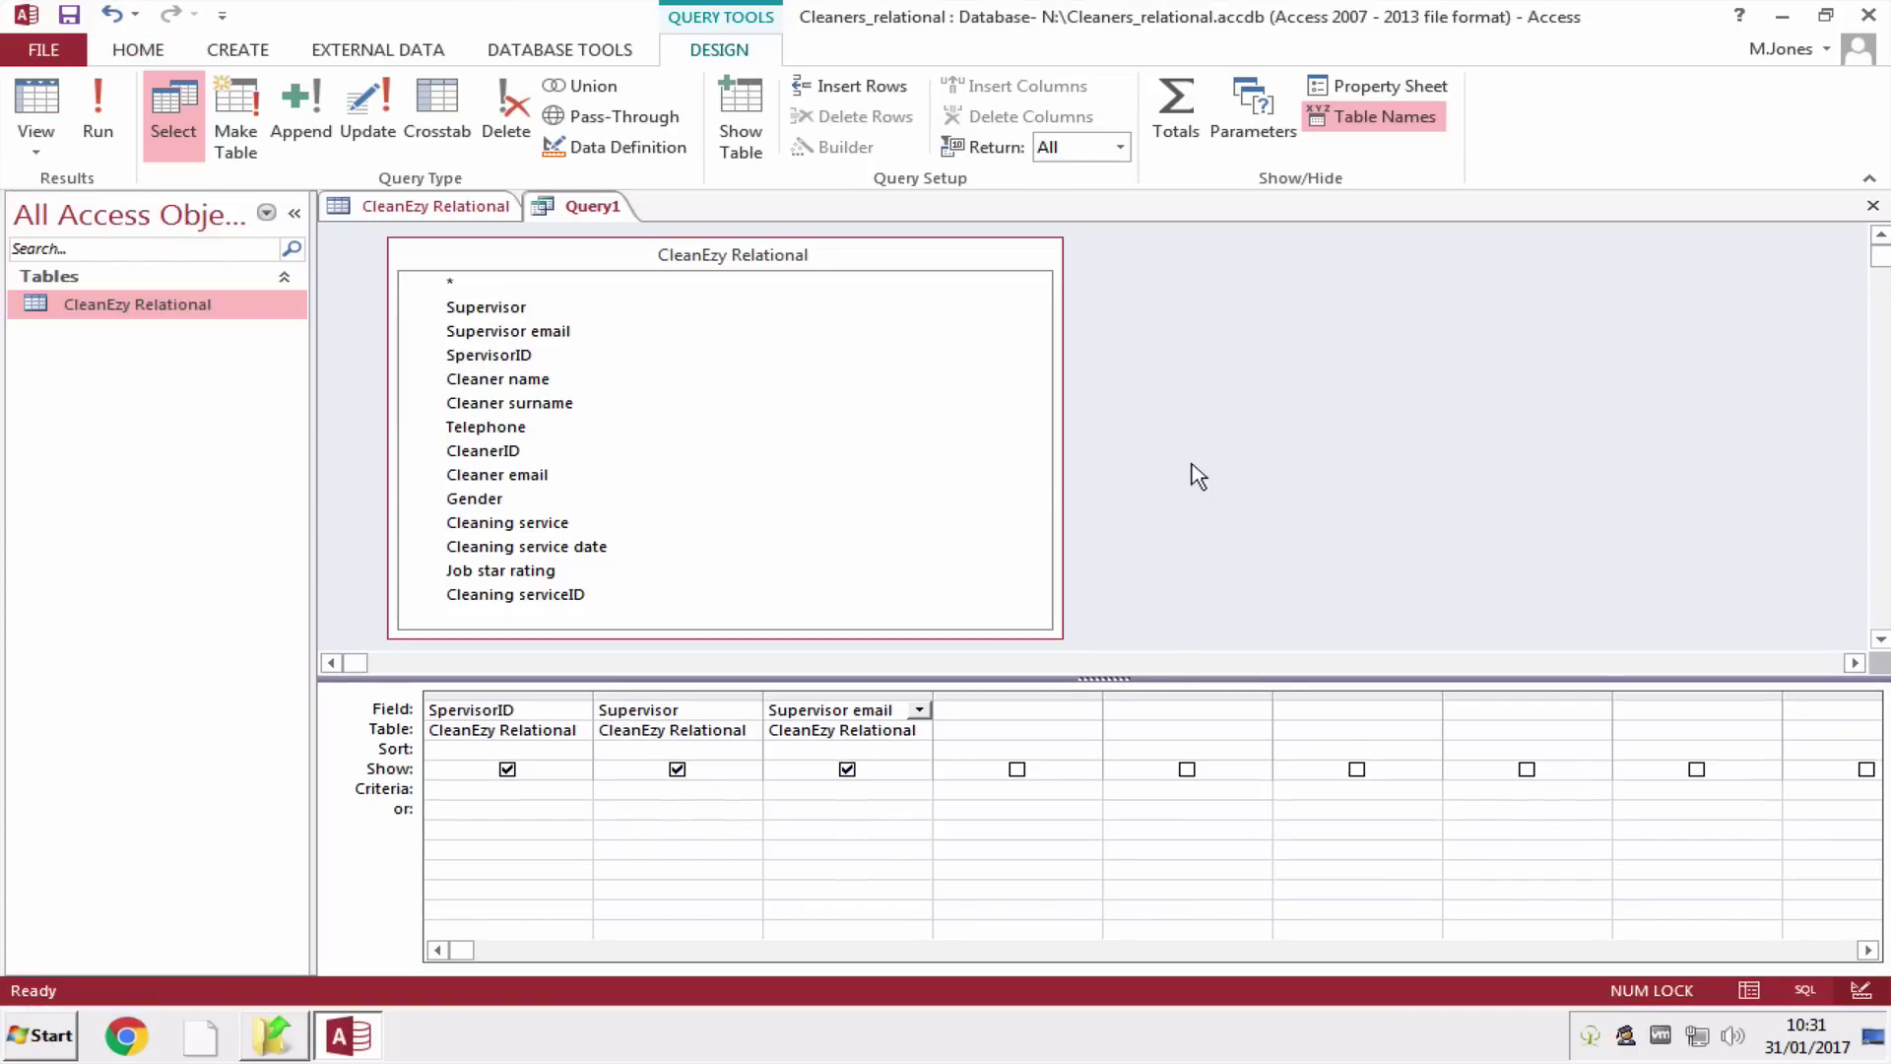
click(1374, 87)
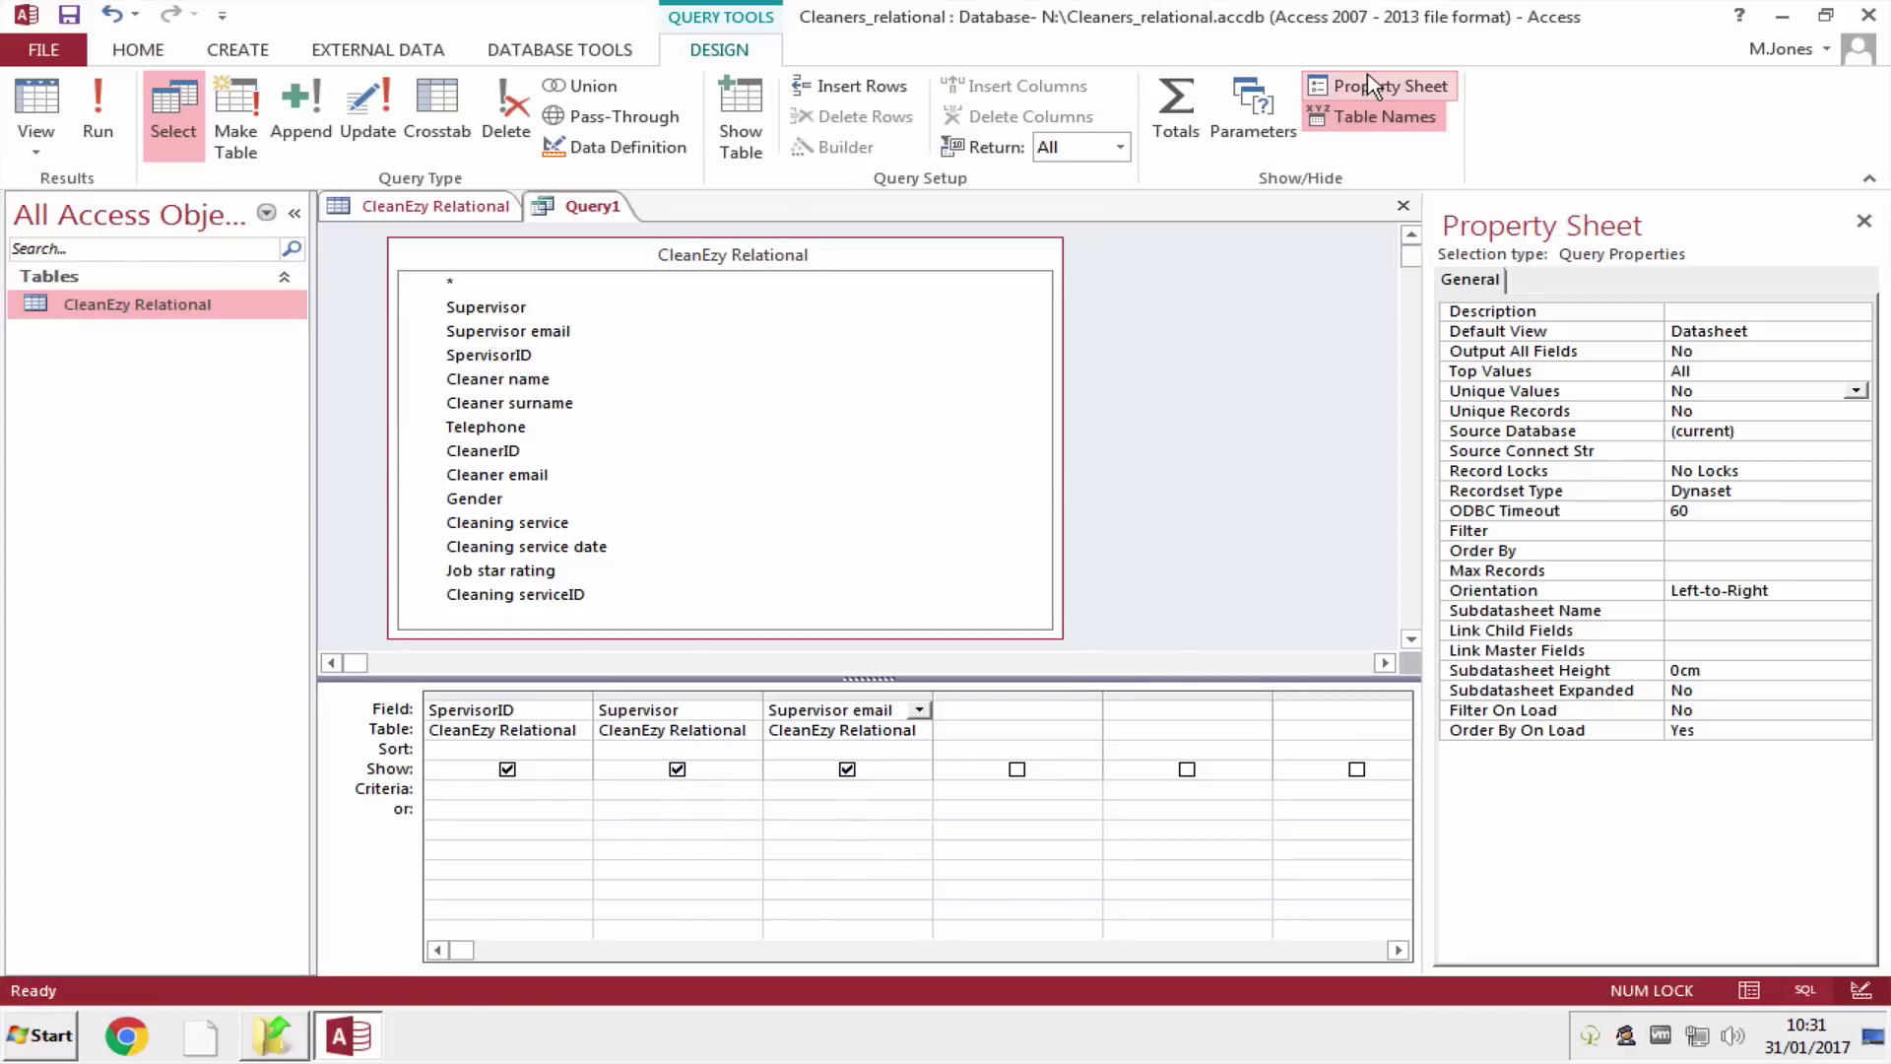
click(1751, 390)
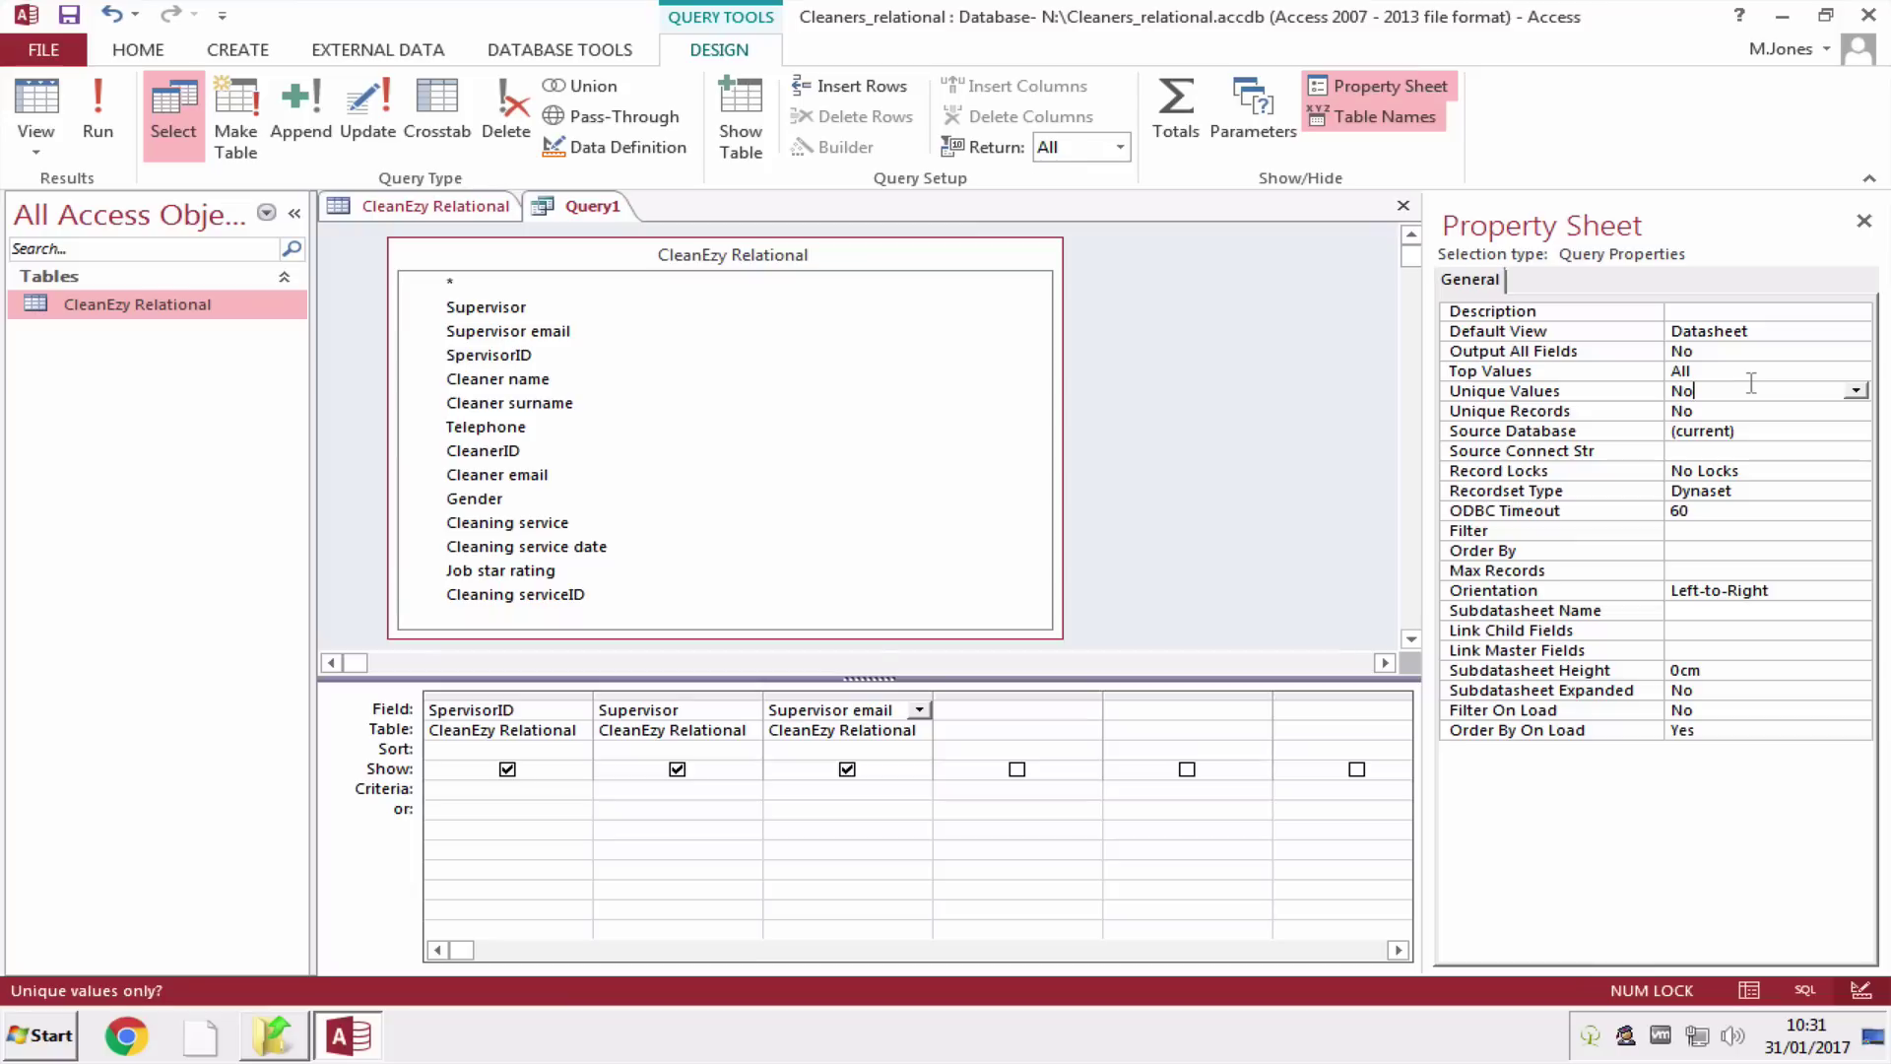
click(1854, 390)
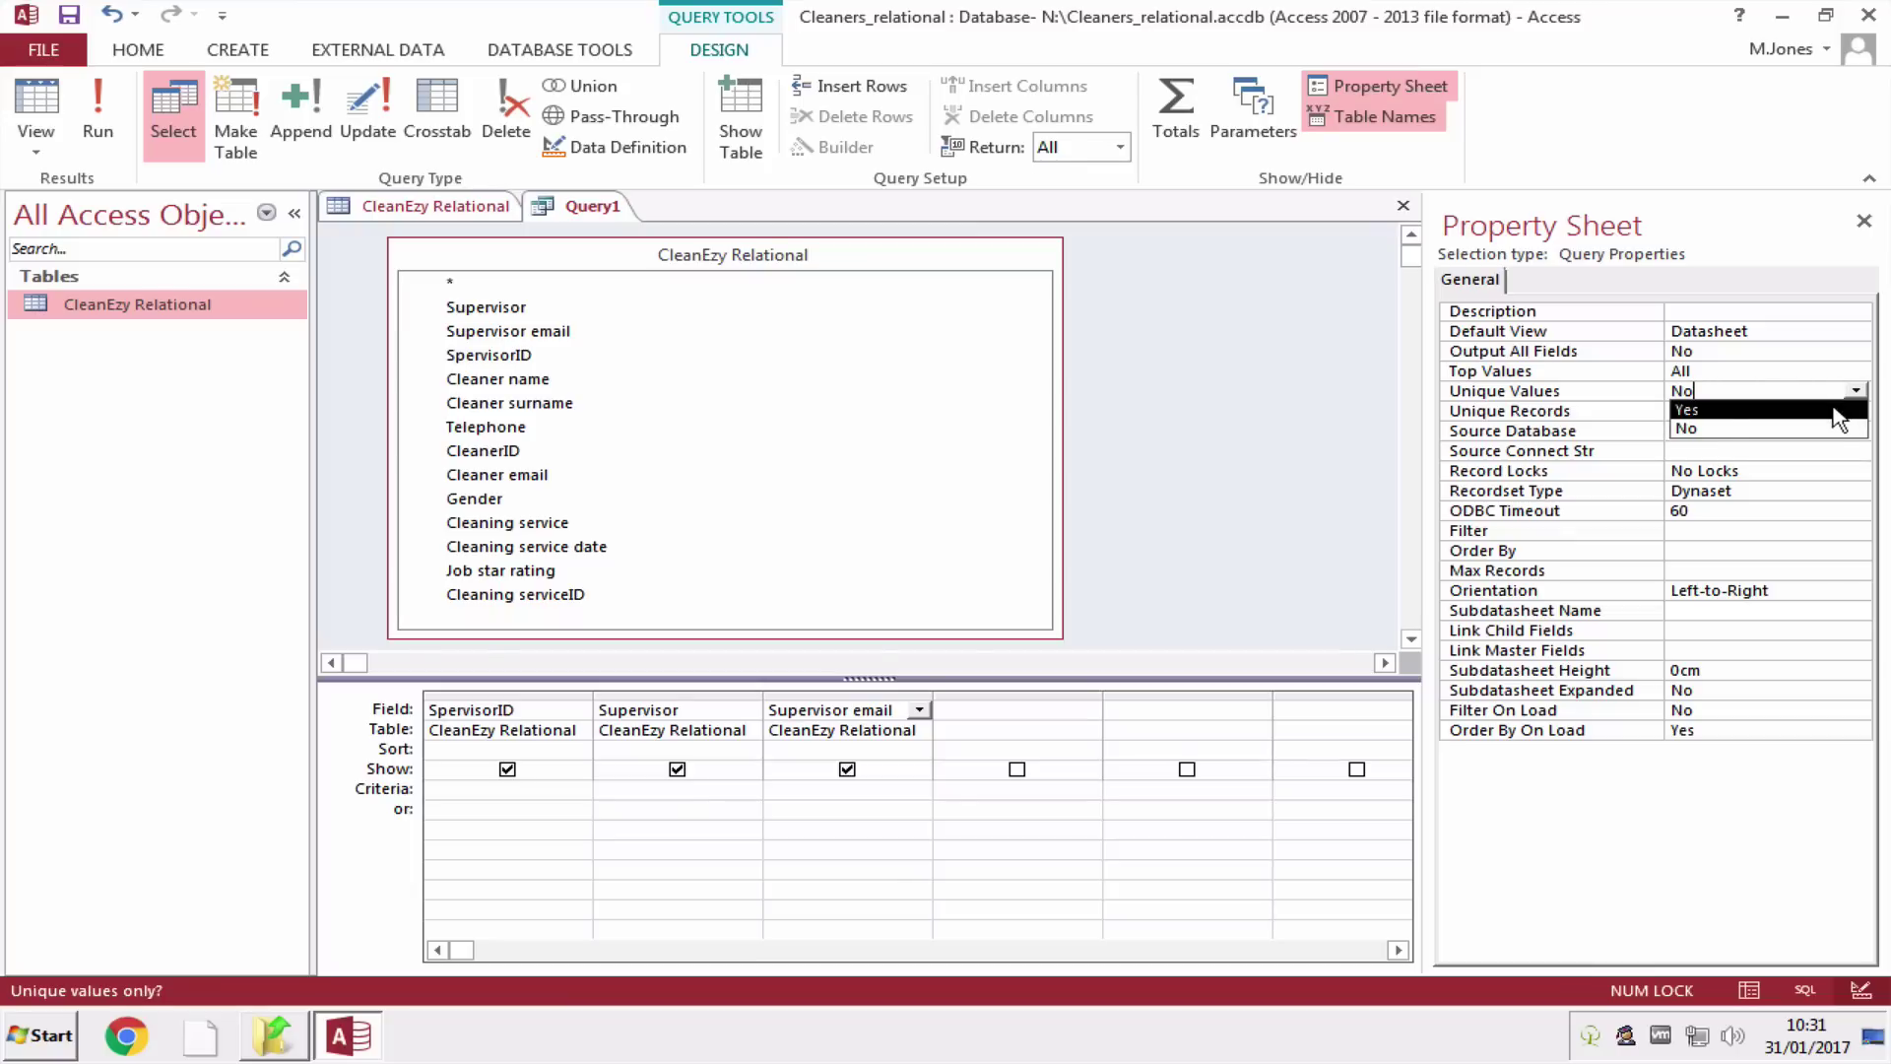
click(1838, 418)
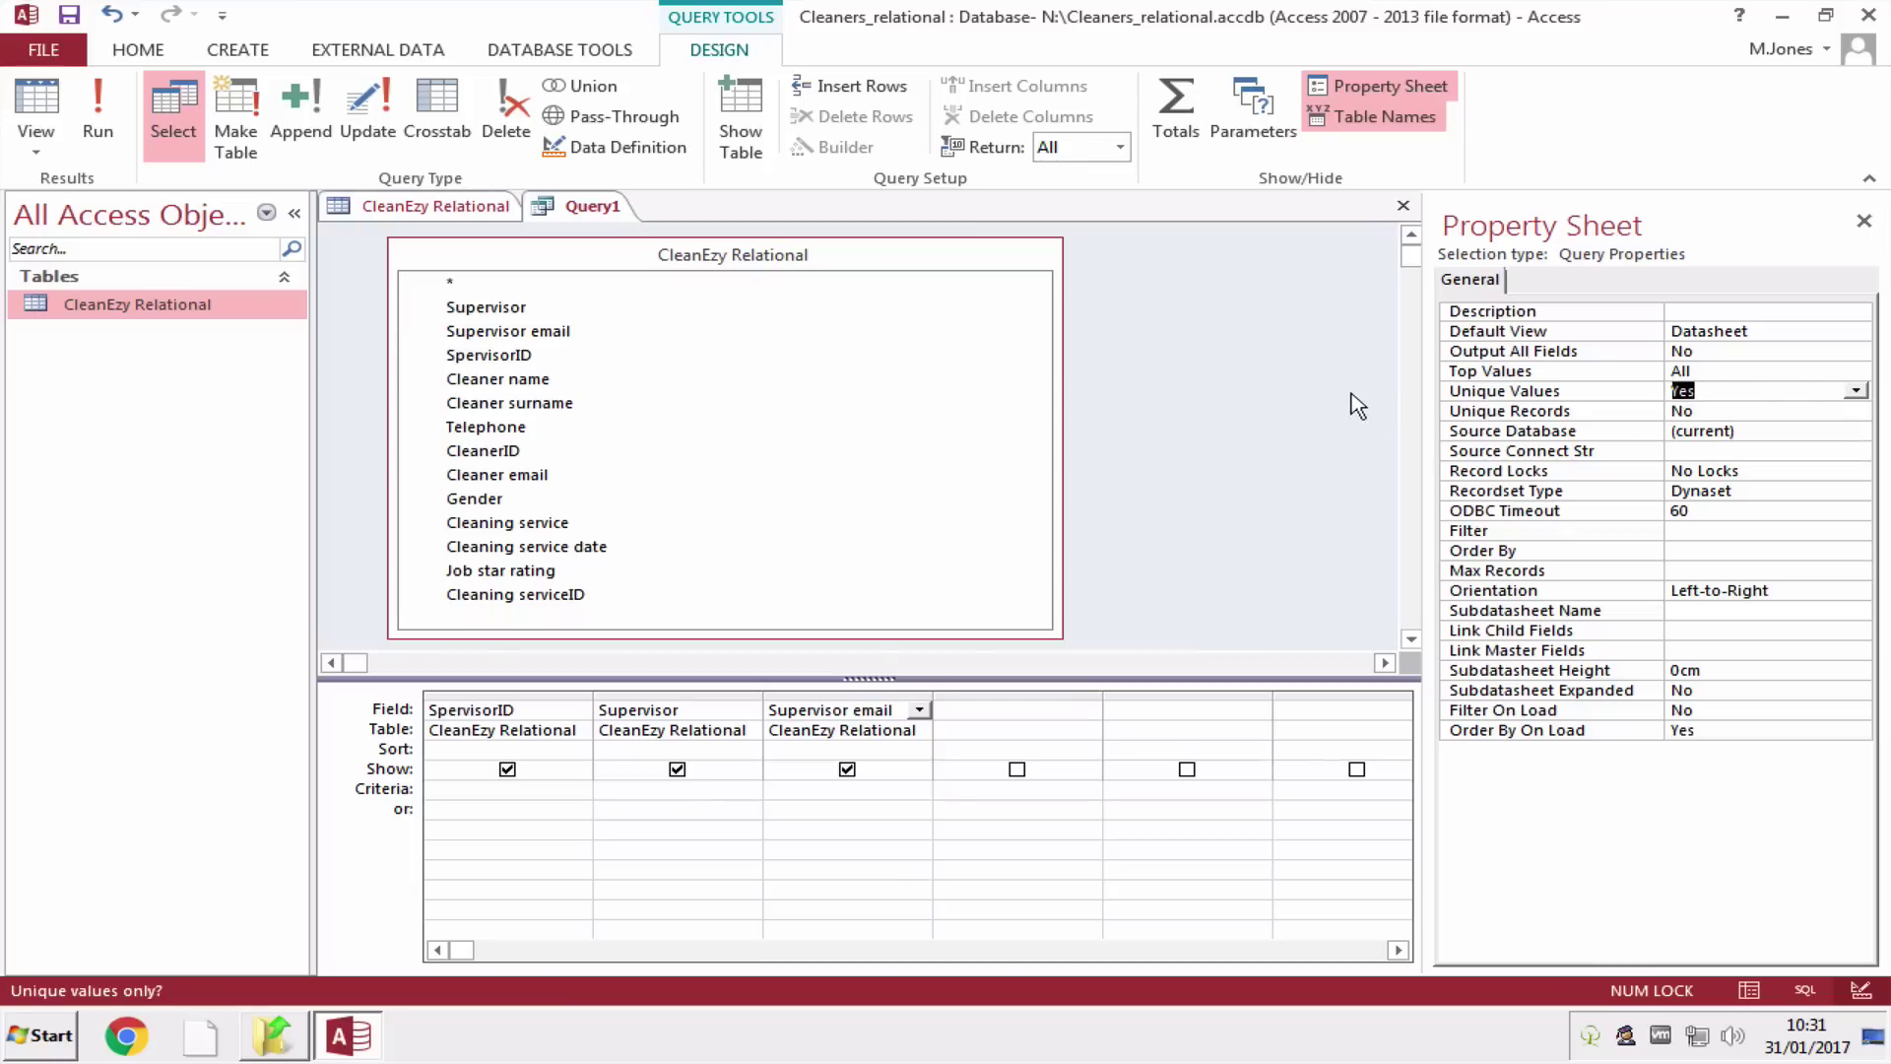
click(98, 114)
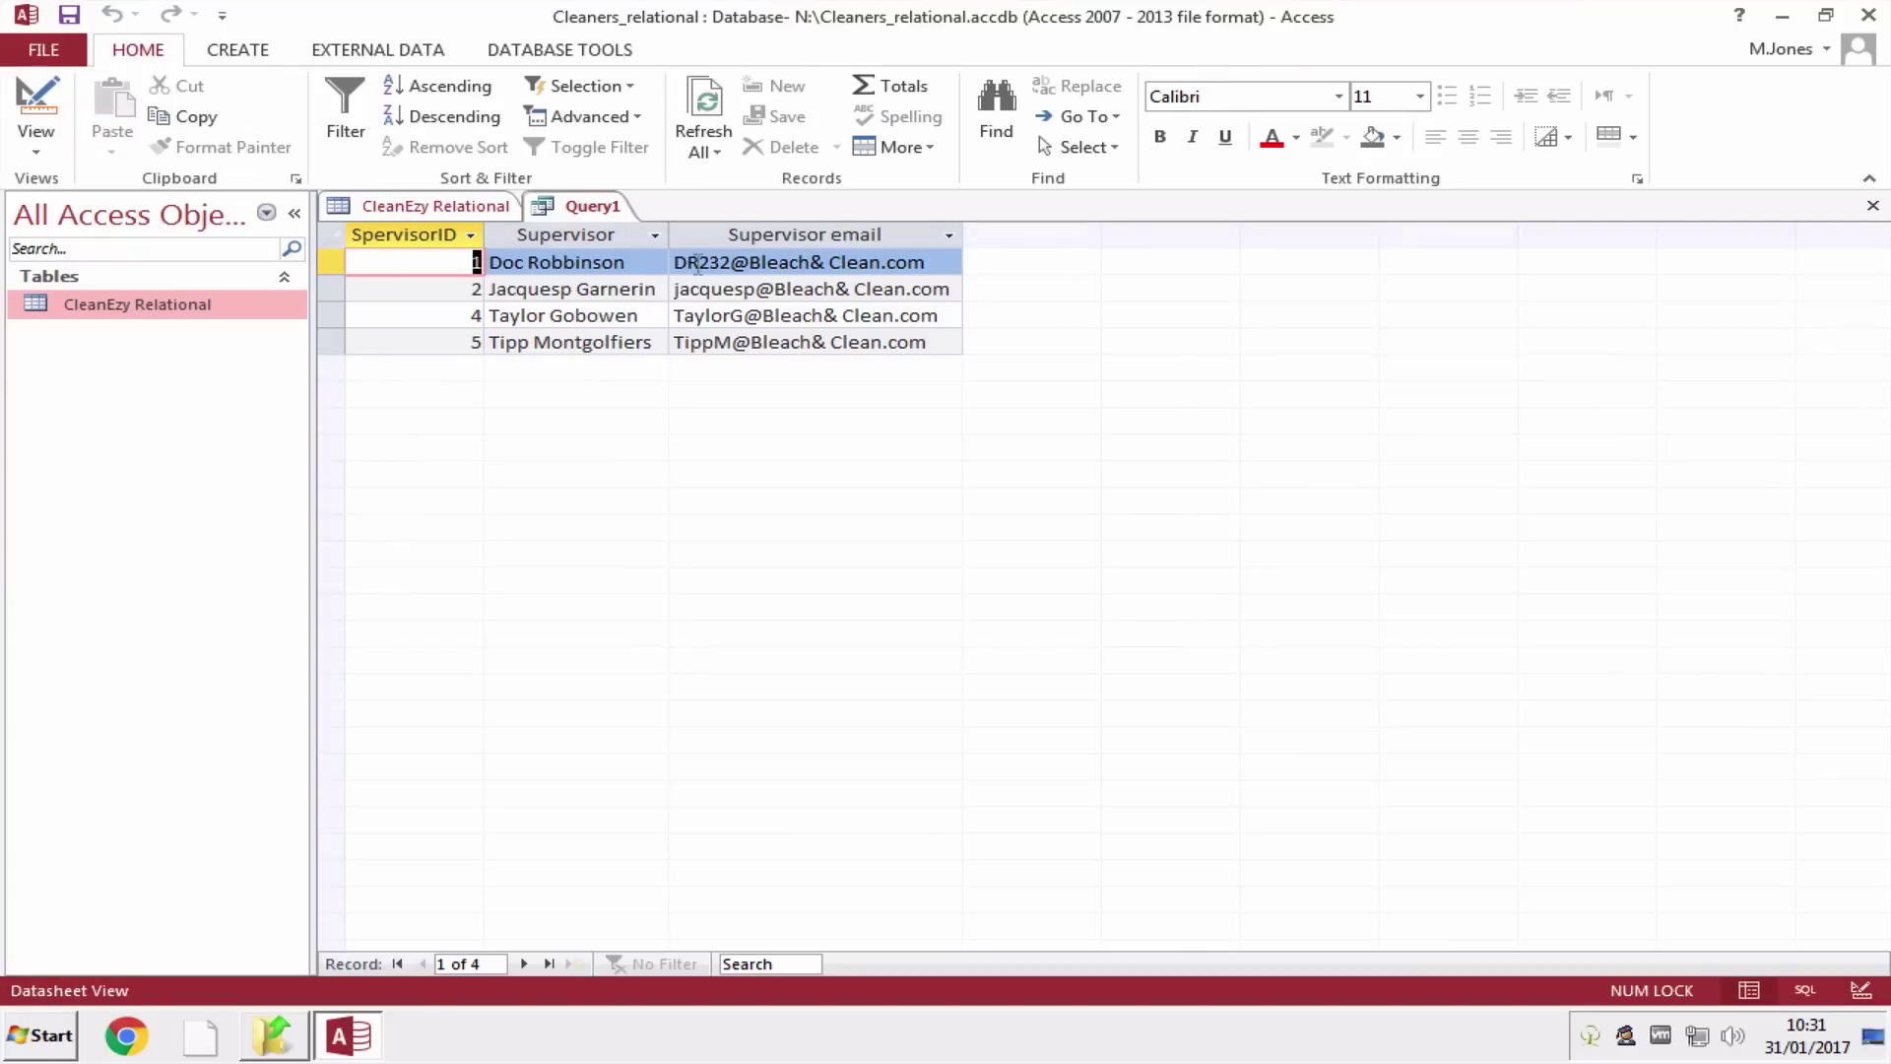
- Turn the query into a make-table query that creates tbl_Supervisors in the current database, and run it
click(50, 153)
click(112, 310)
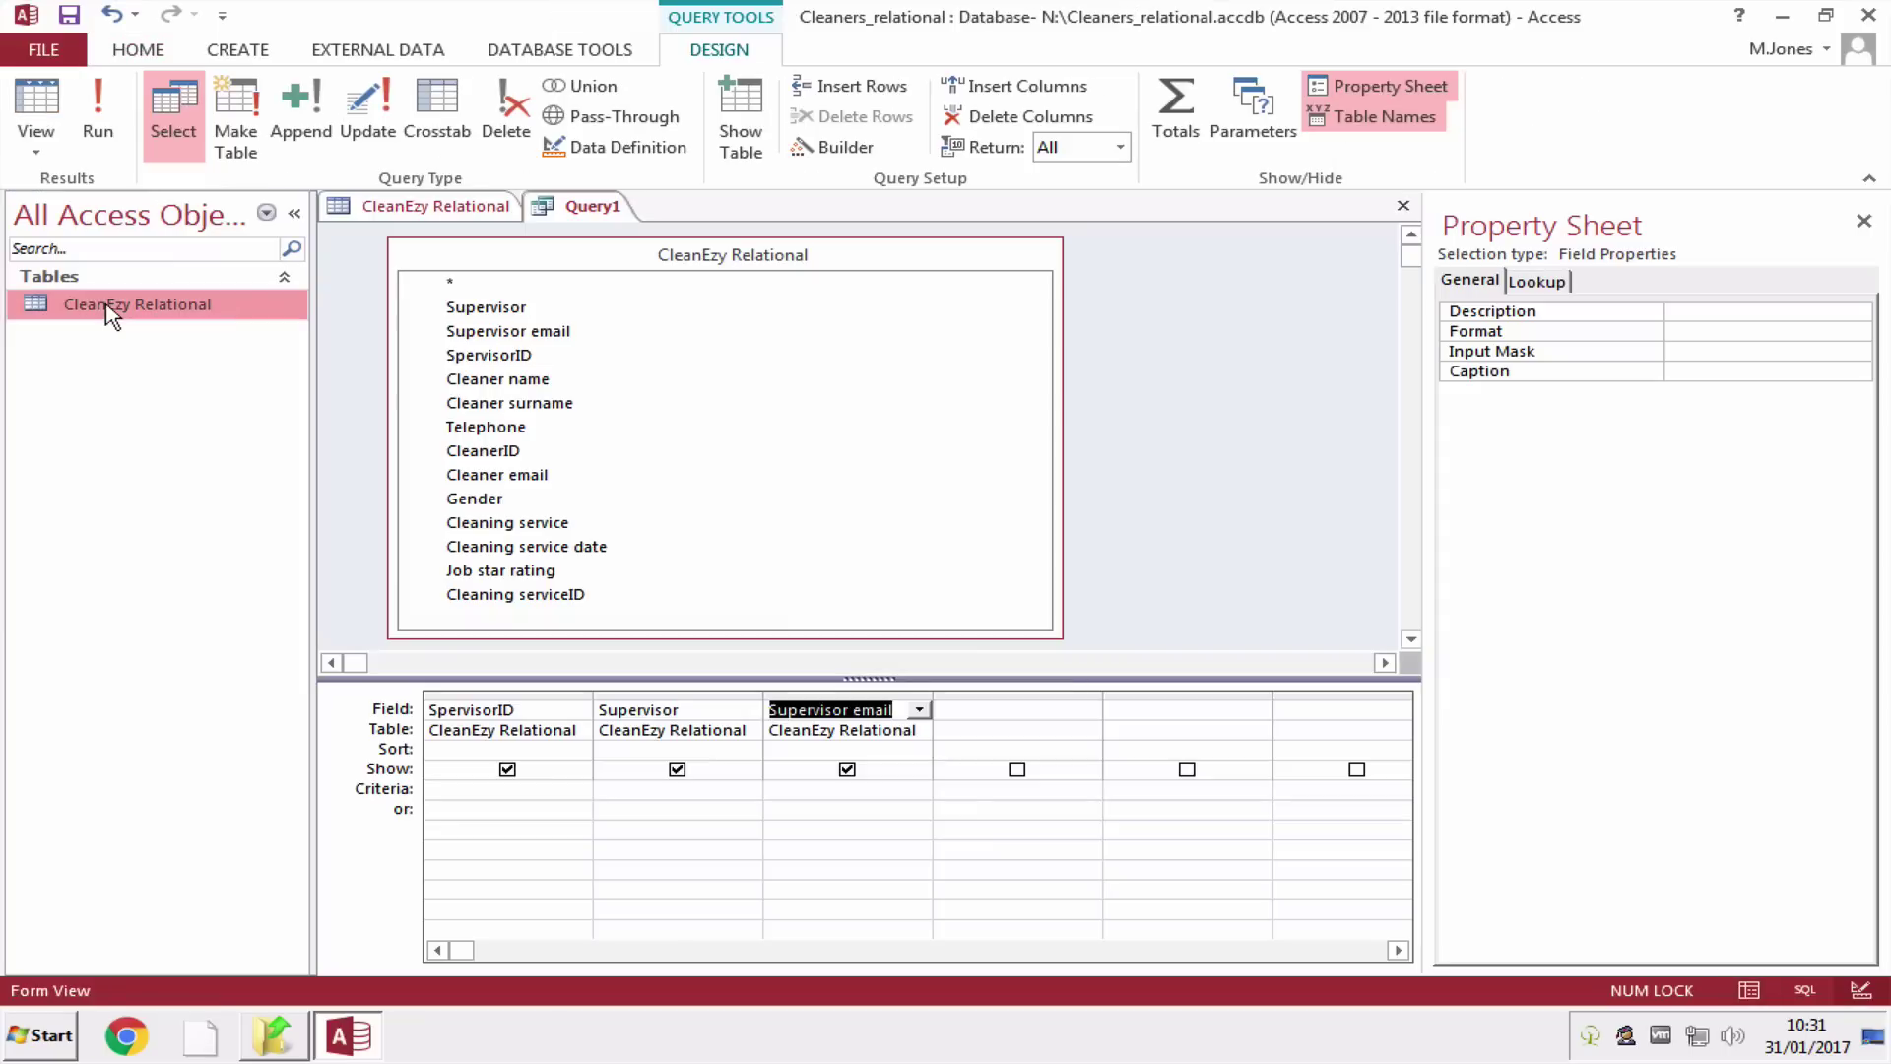
click(231, 148)
click(969, 329)
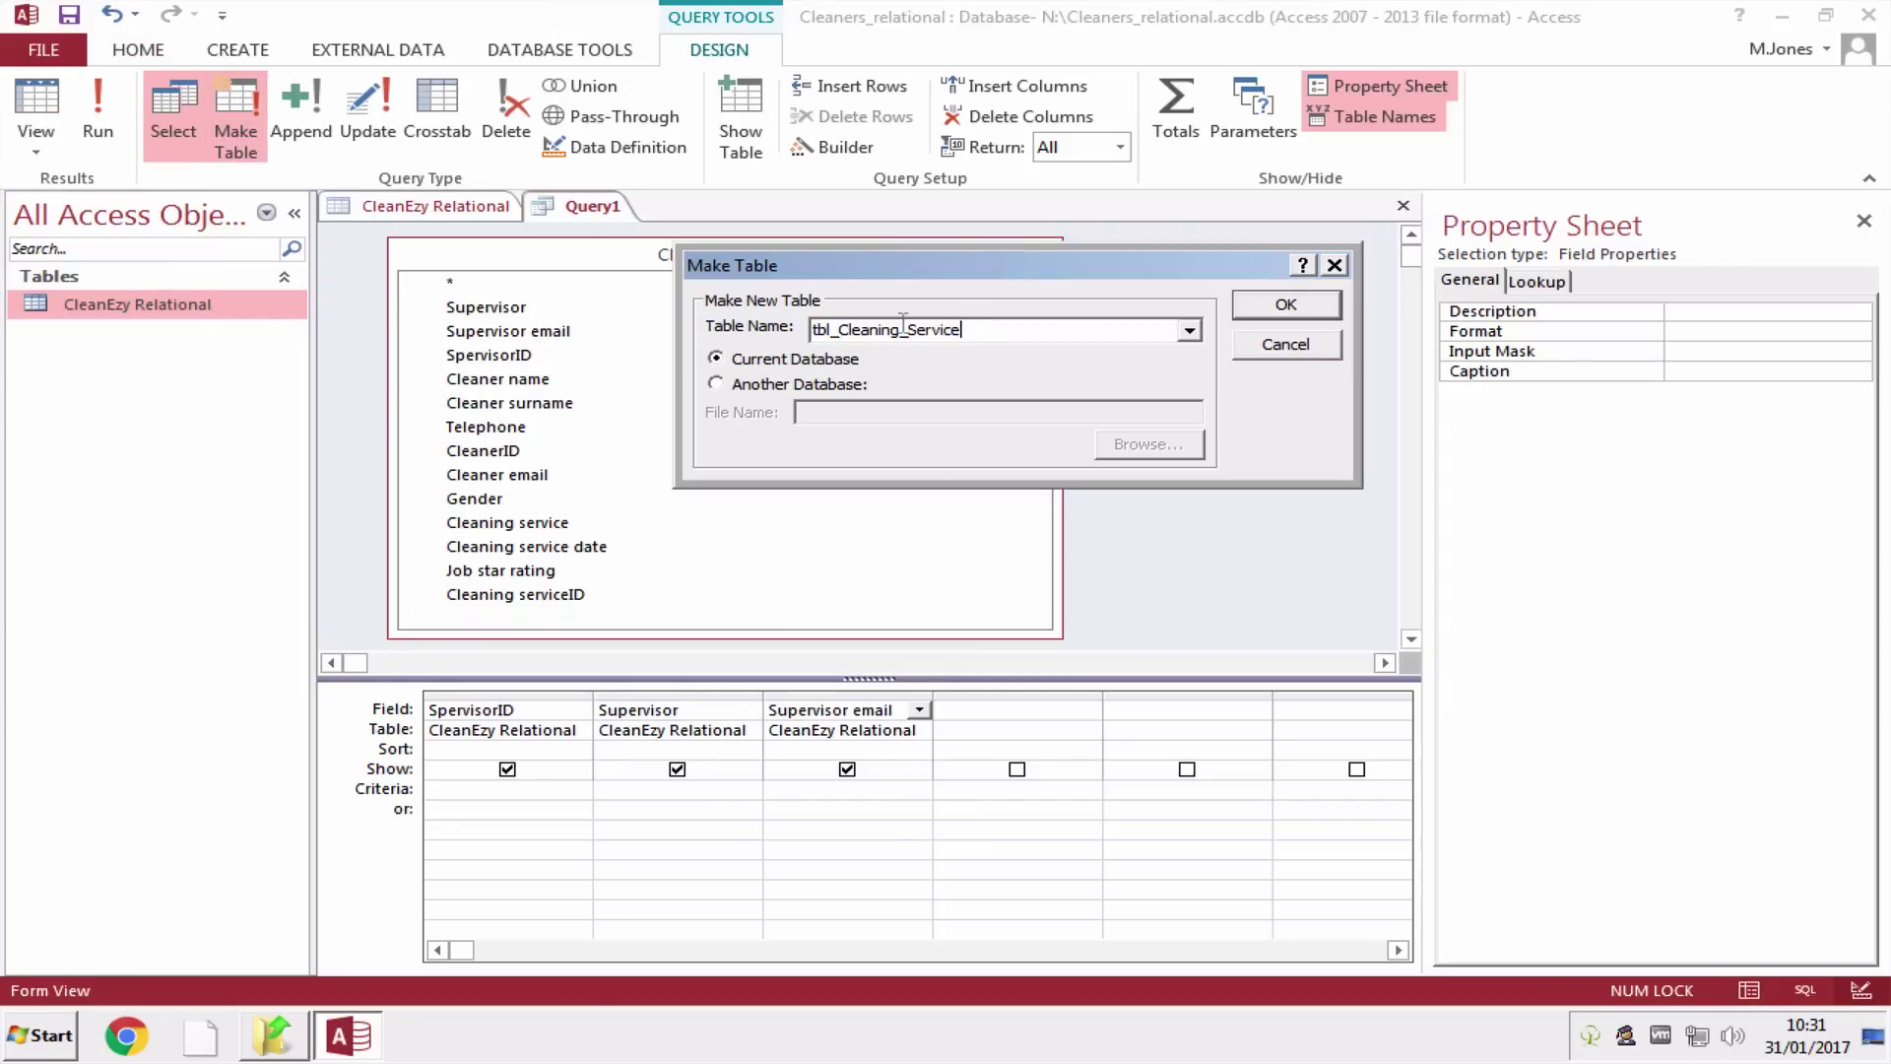
shift+click(838, 329)
key(BackSpace)
text(Supervisors)
click(1244, 319)
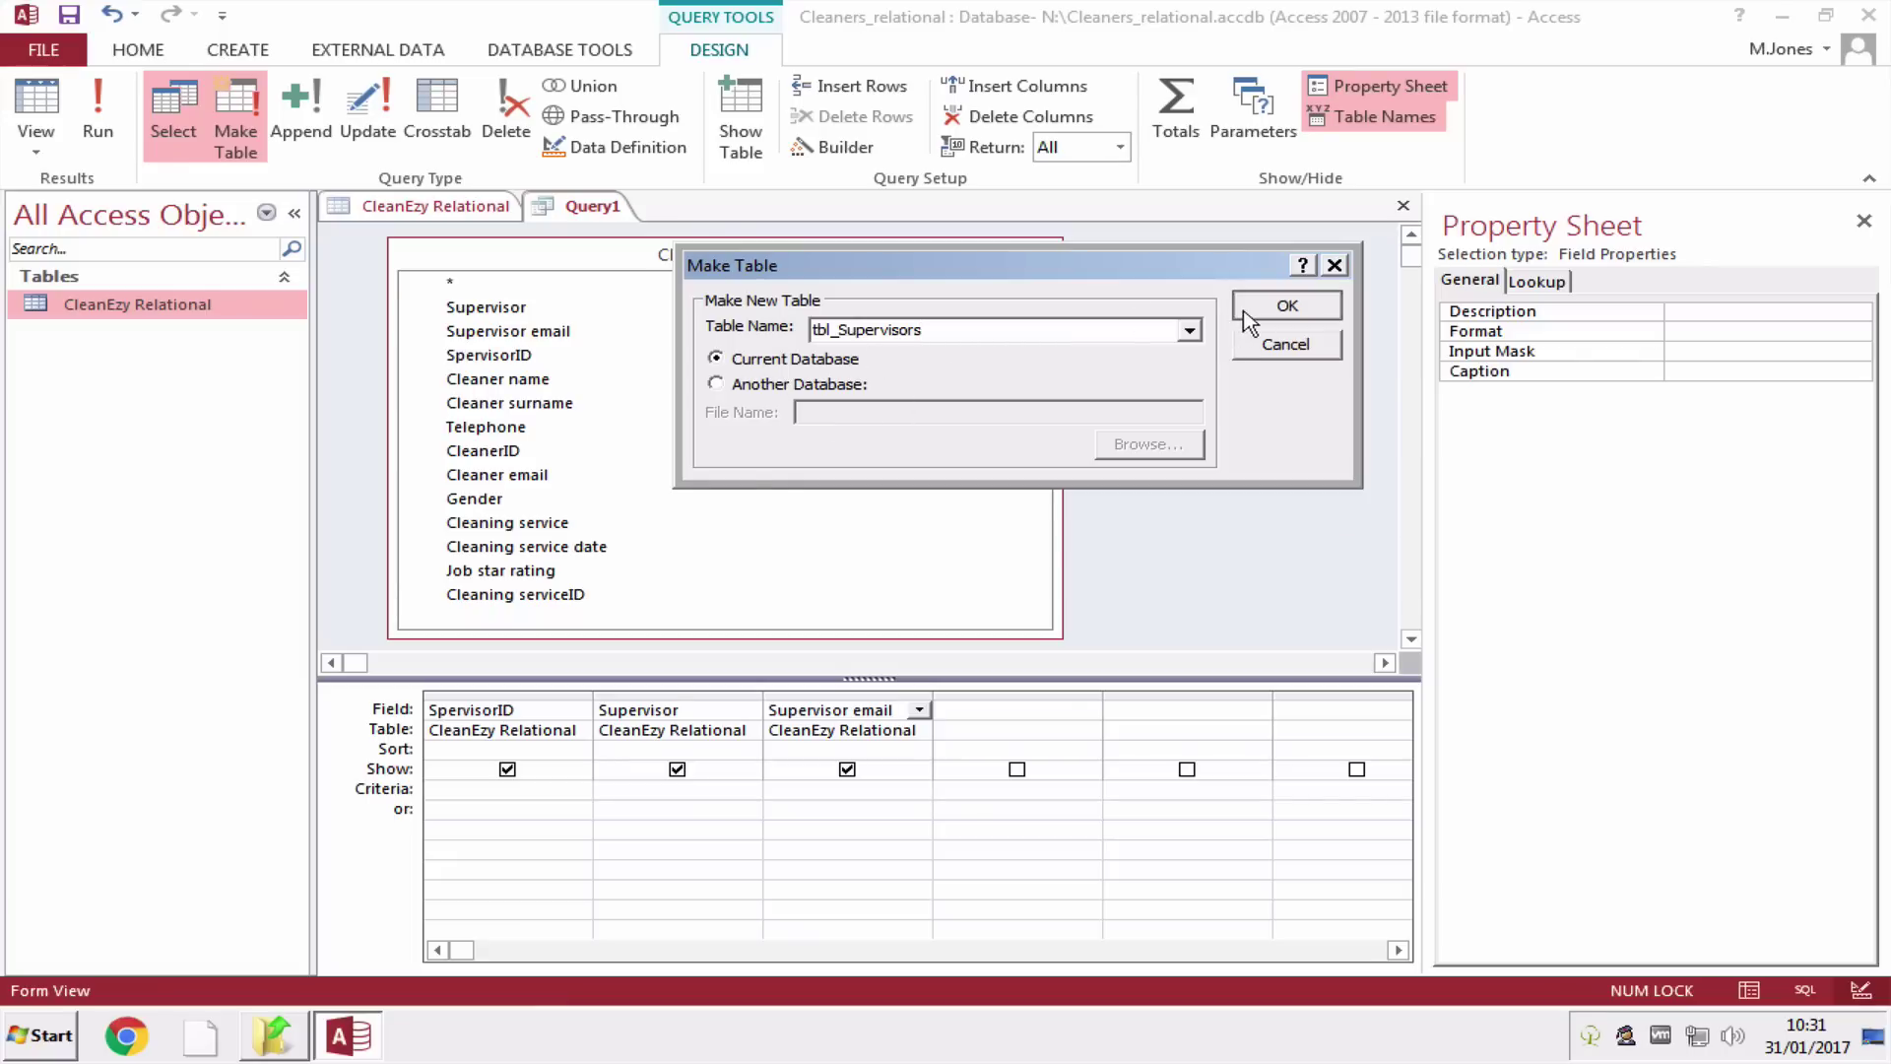
click(102, 126)
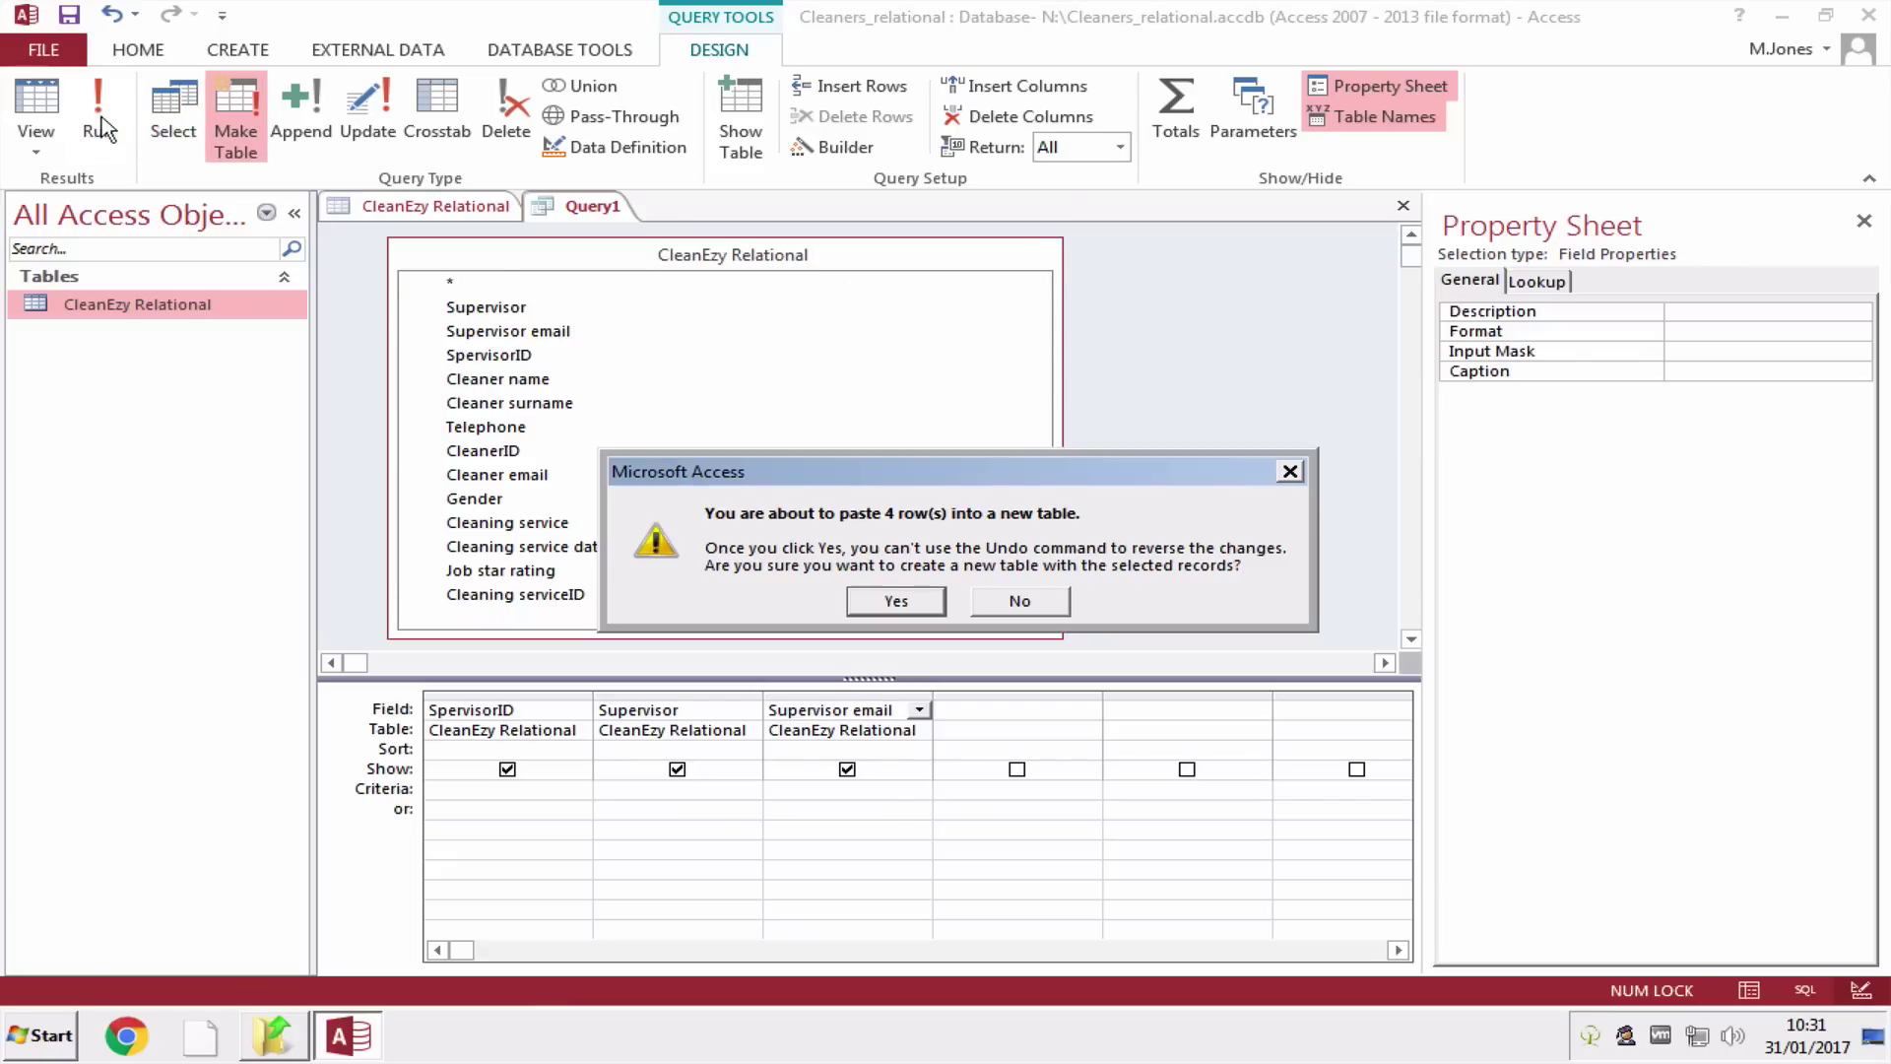
click(898, 600)
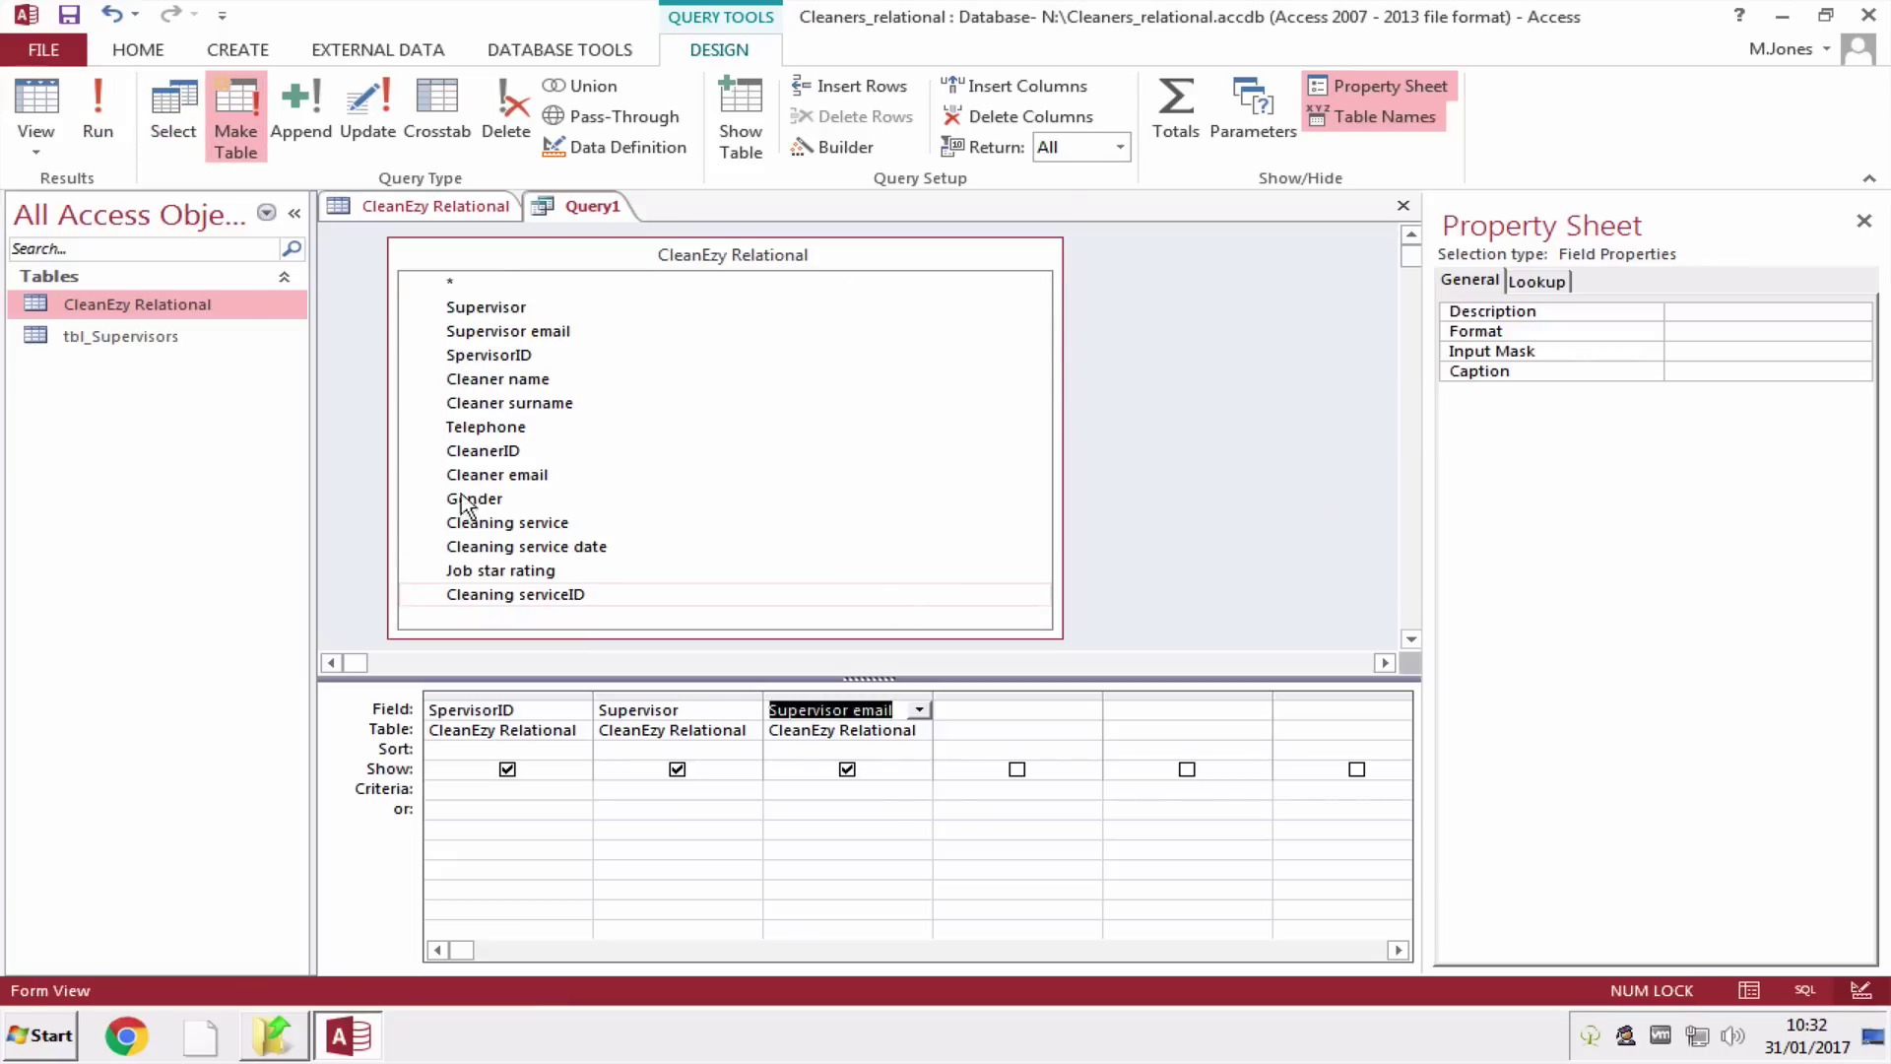
- Open the tbl_Supervisors table and widen its Supervisor and Supervisor email columns to fit their contents
click(173, 340)
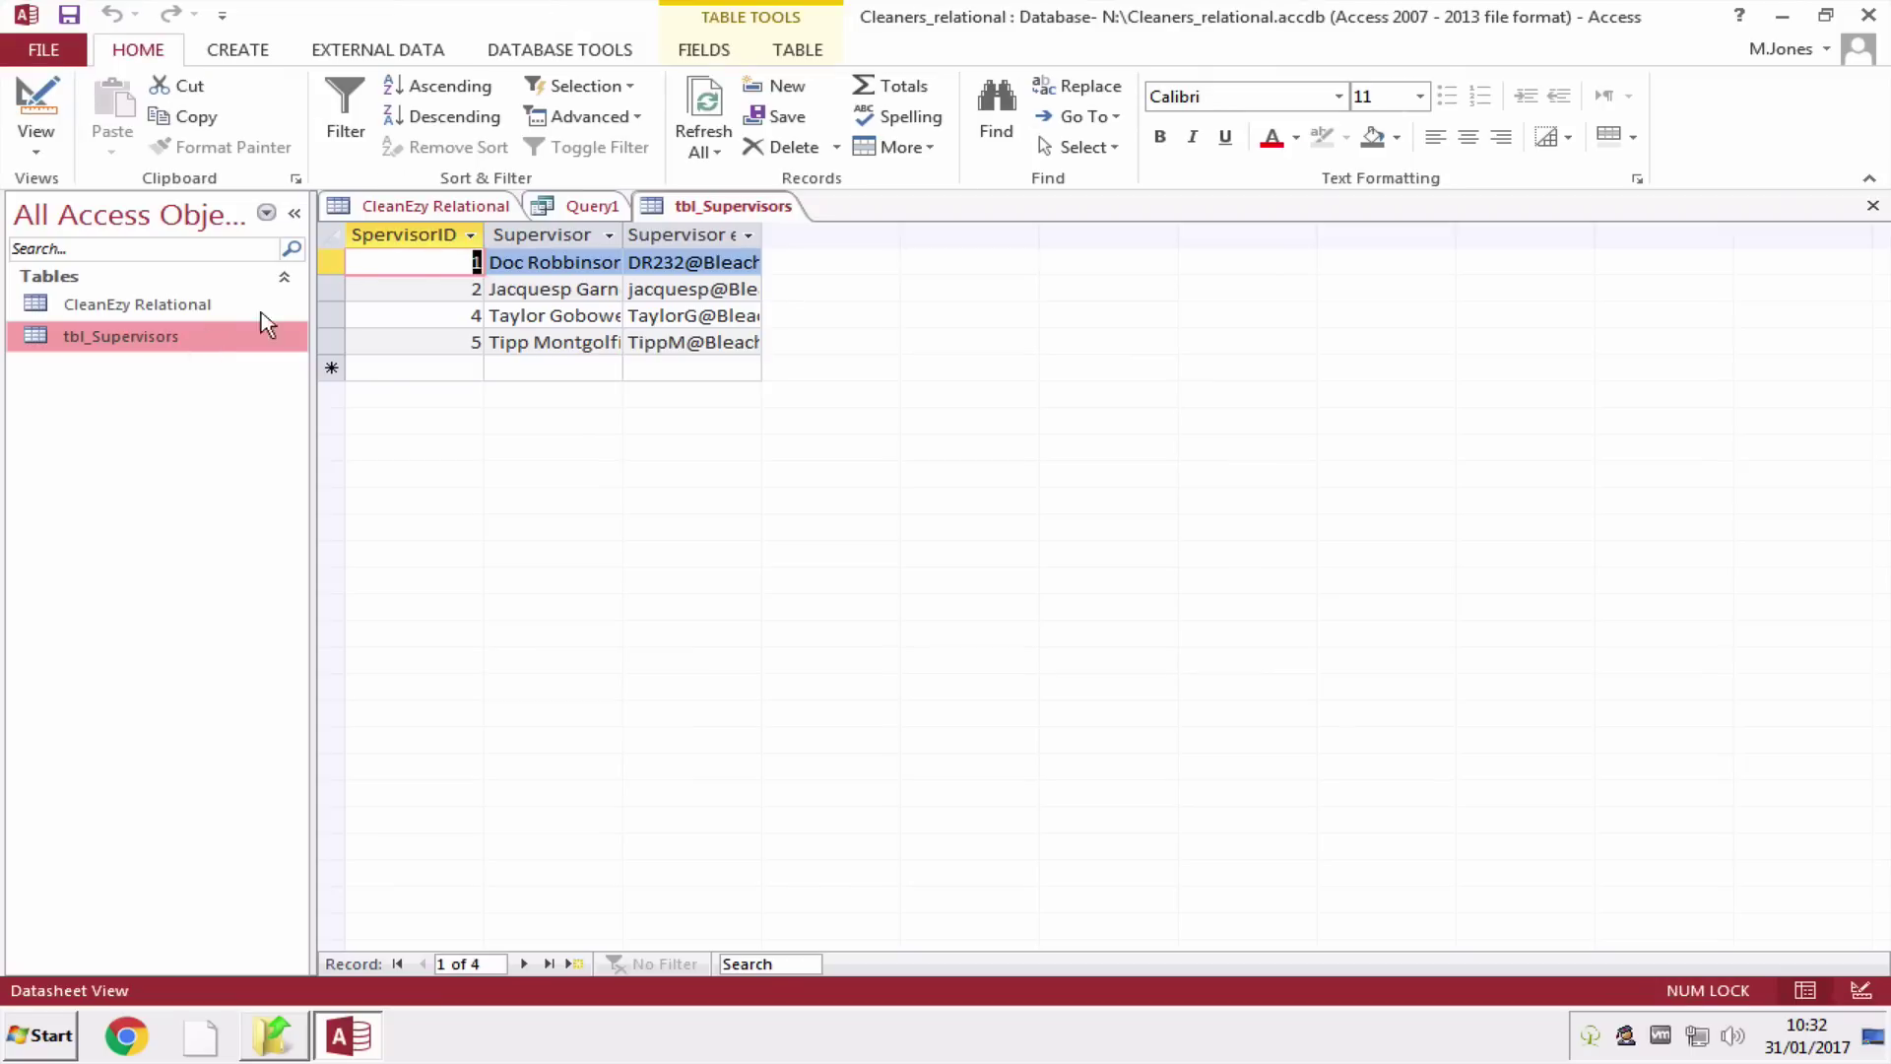
click(619, 235)
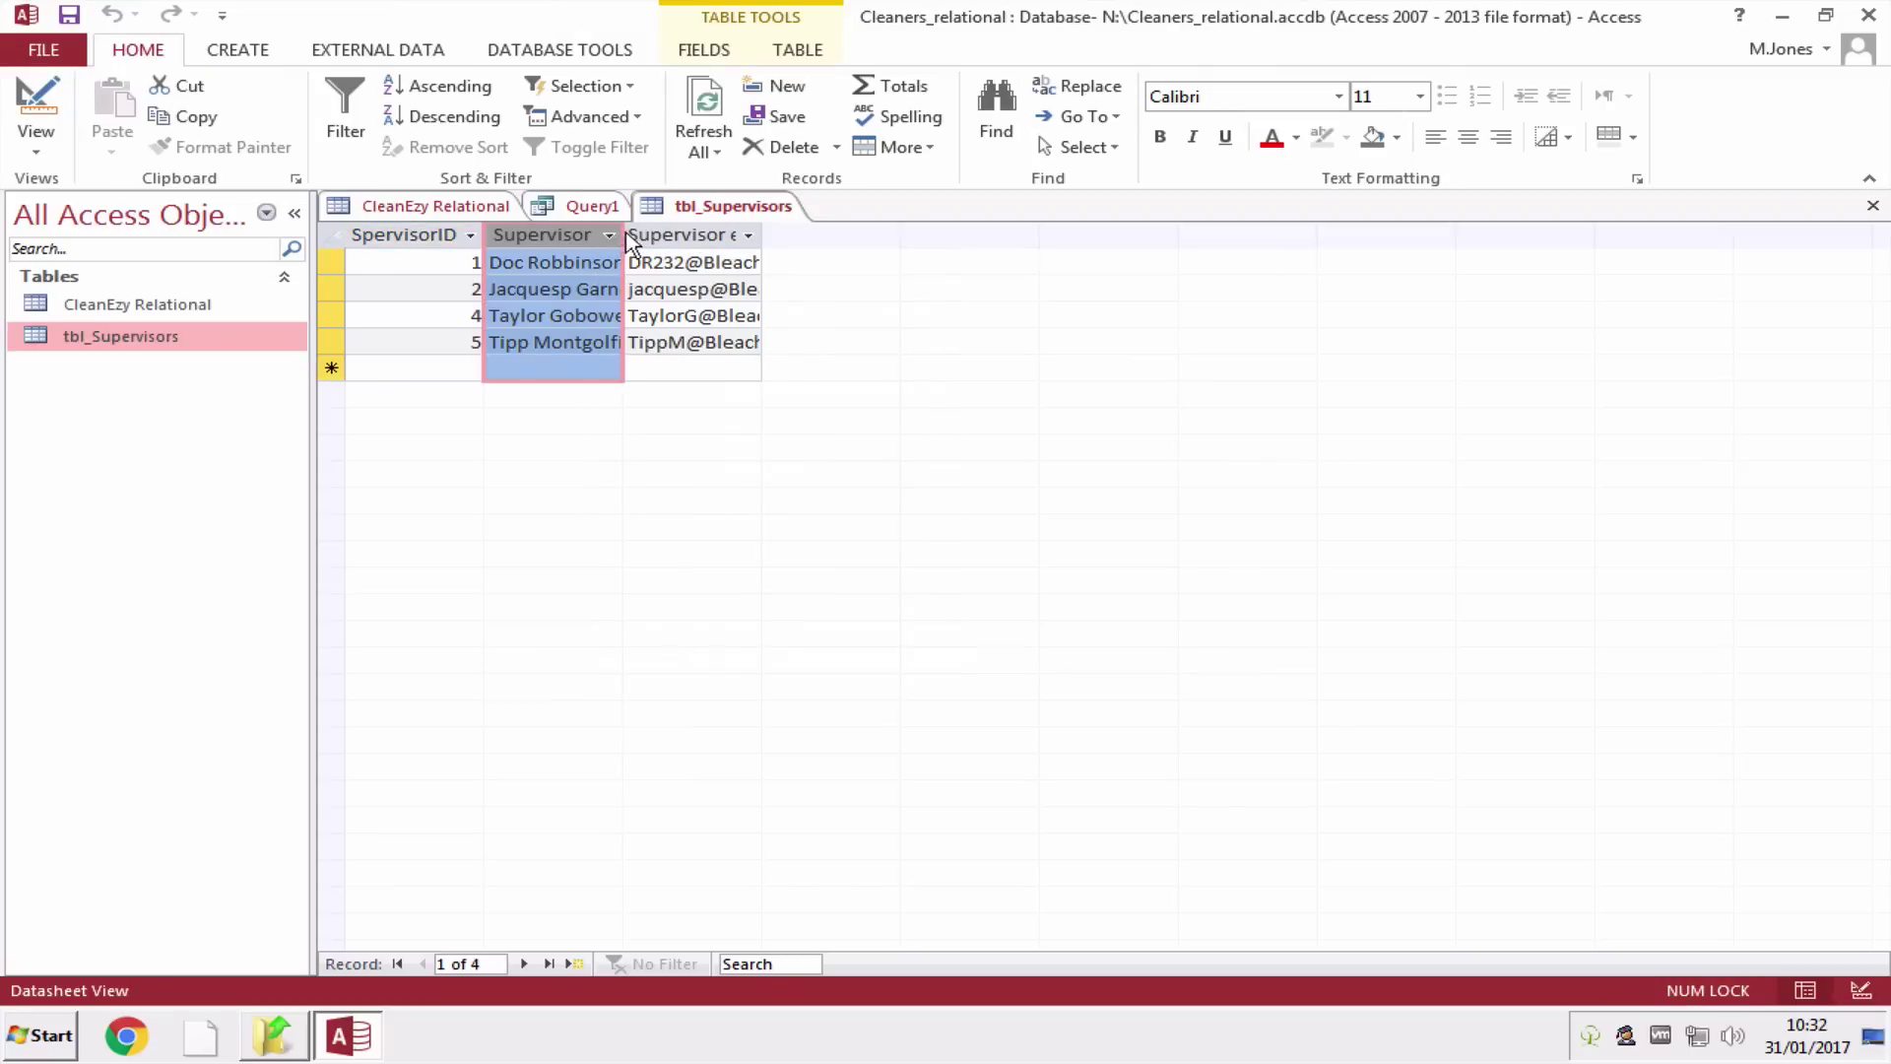
double_click(623, 237)
double_click(808, 231)
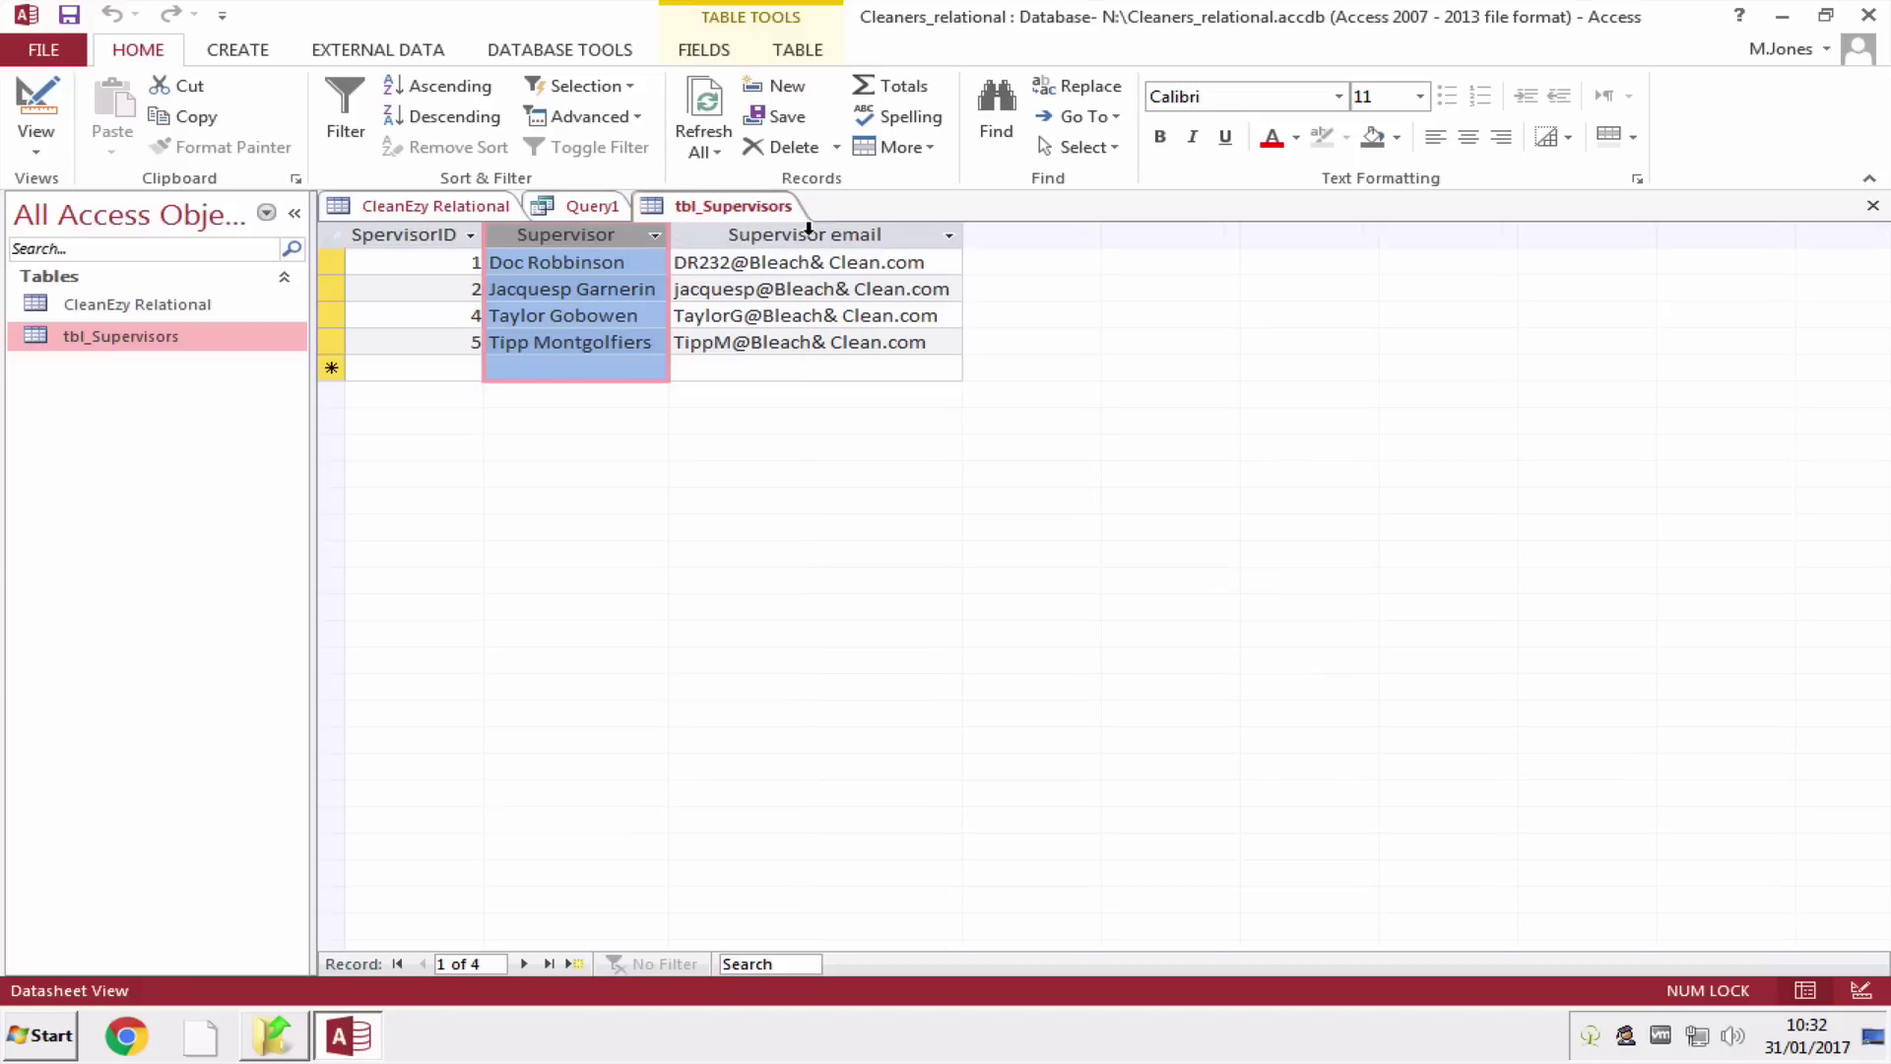
- Make SpervisorID the primary key of tbl_Supervisors in Design view
click(44, 148)
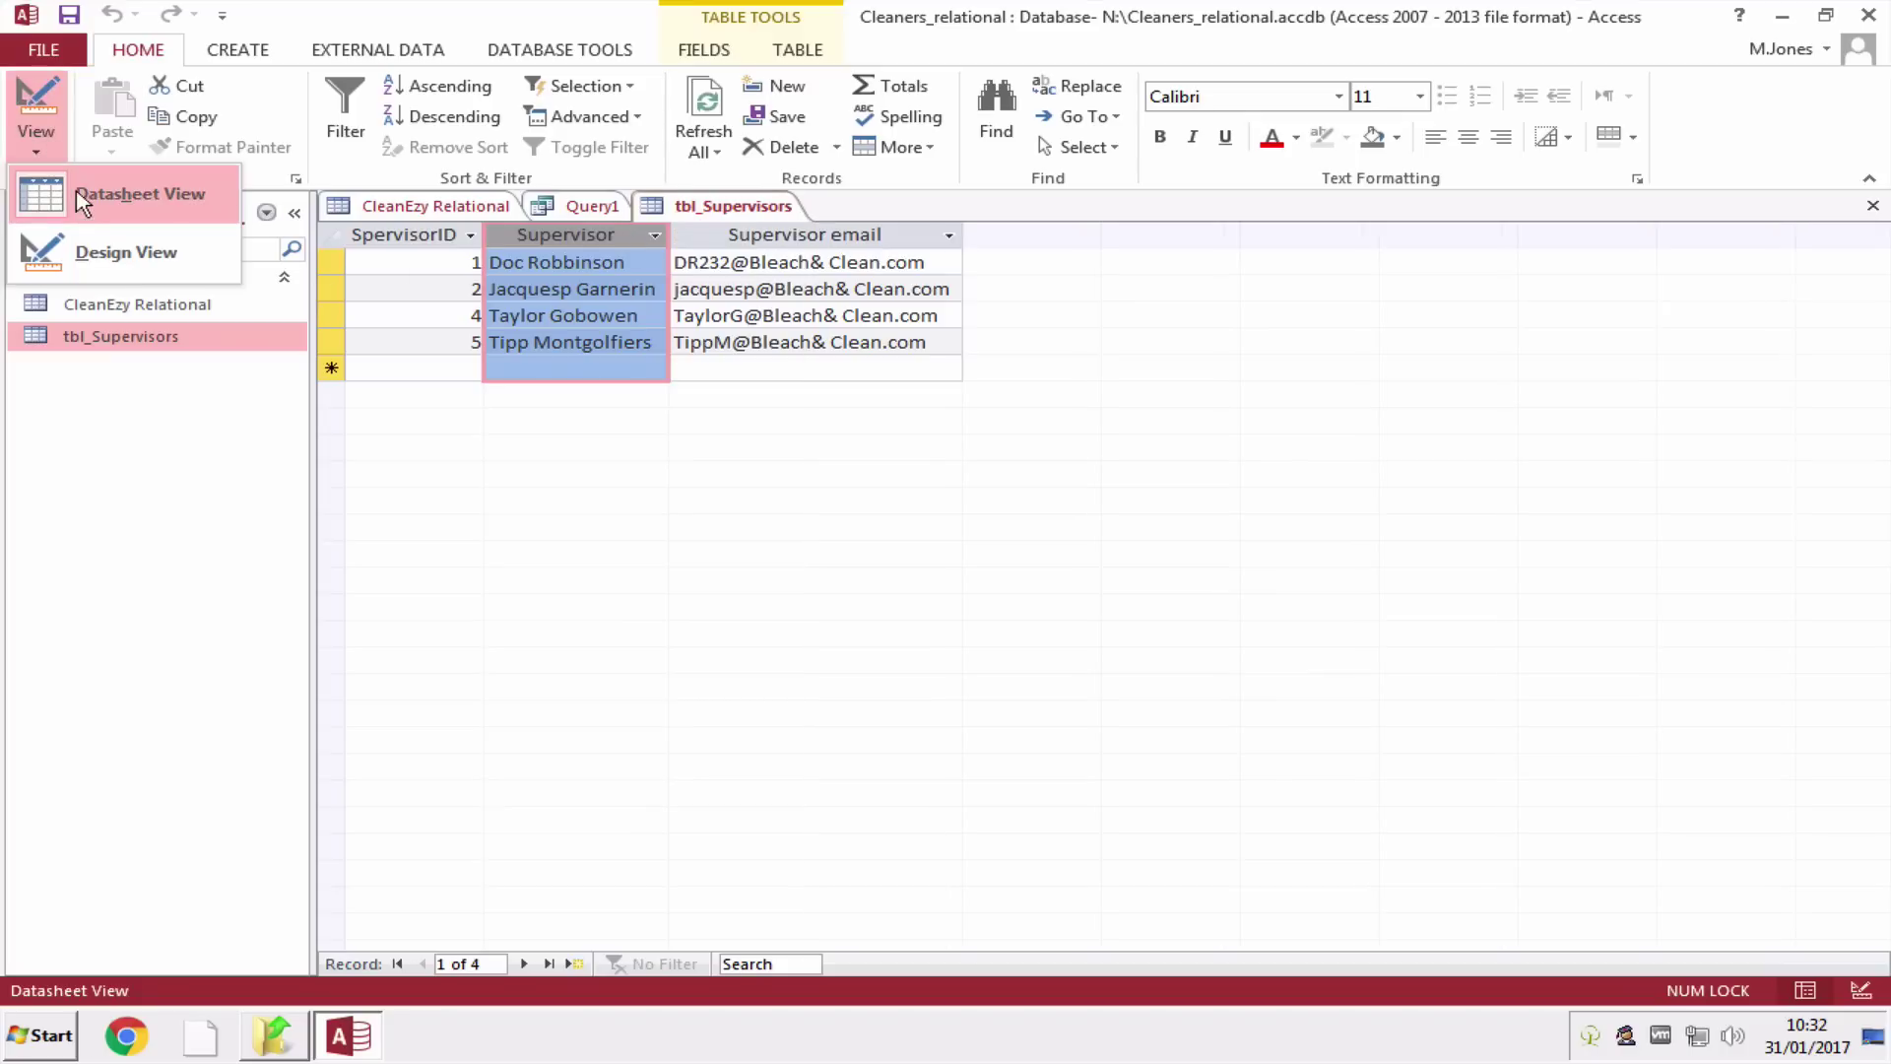
click(89, 254)
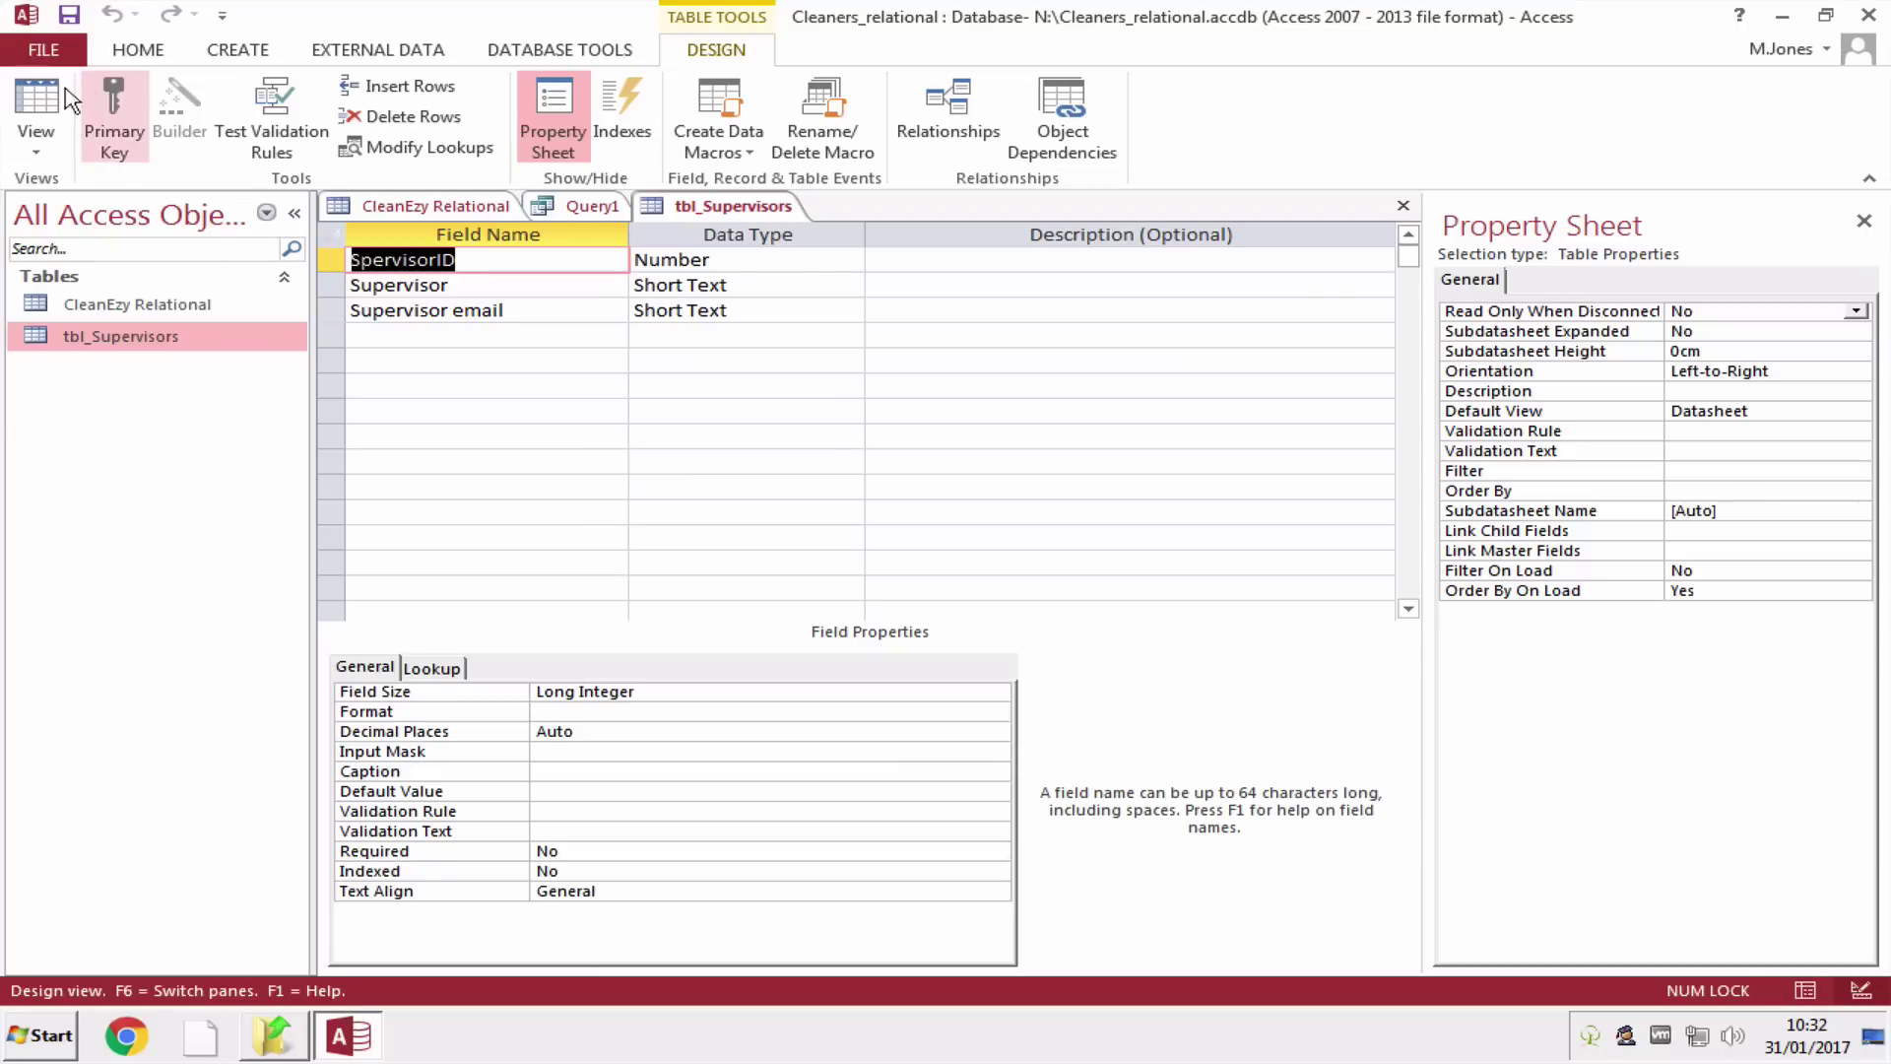
click(115, 148)
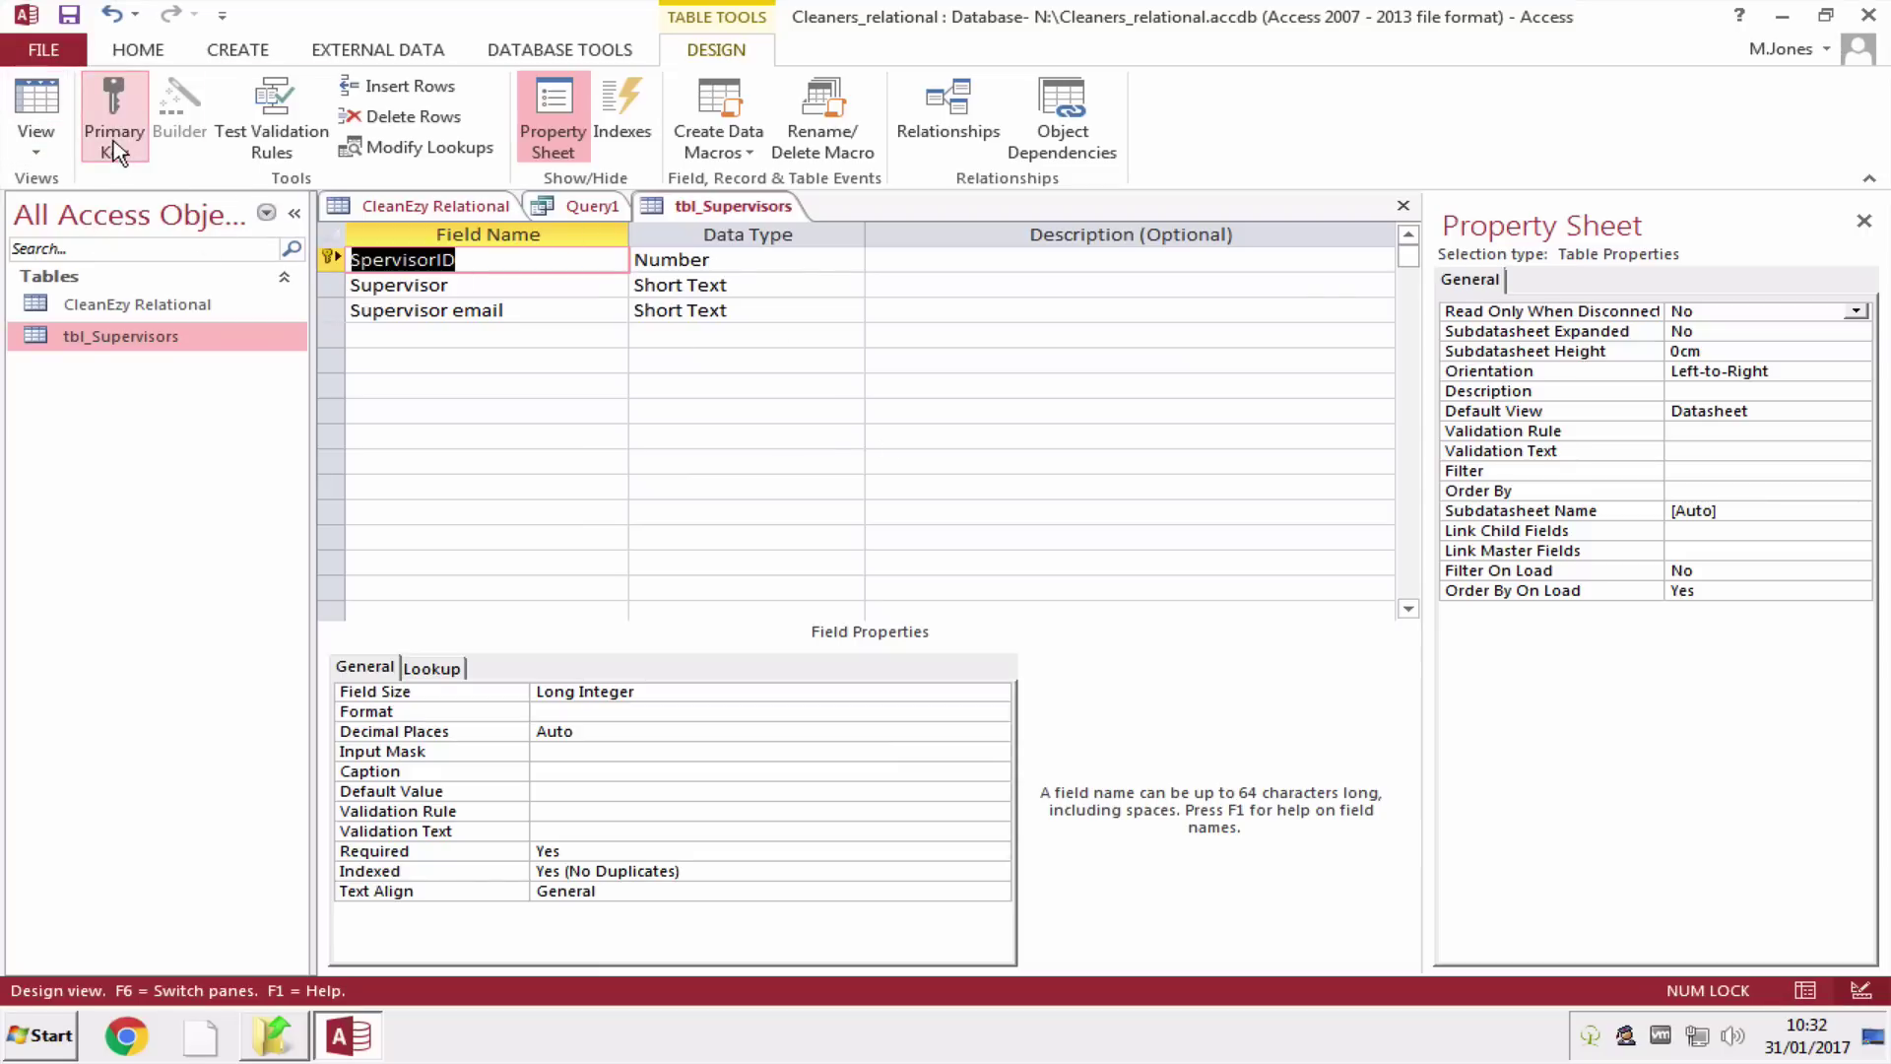
- Check the data types of the three tbl_Supervisors fields, then save the table and return to Datasheet view
click(724, 261)
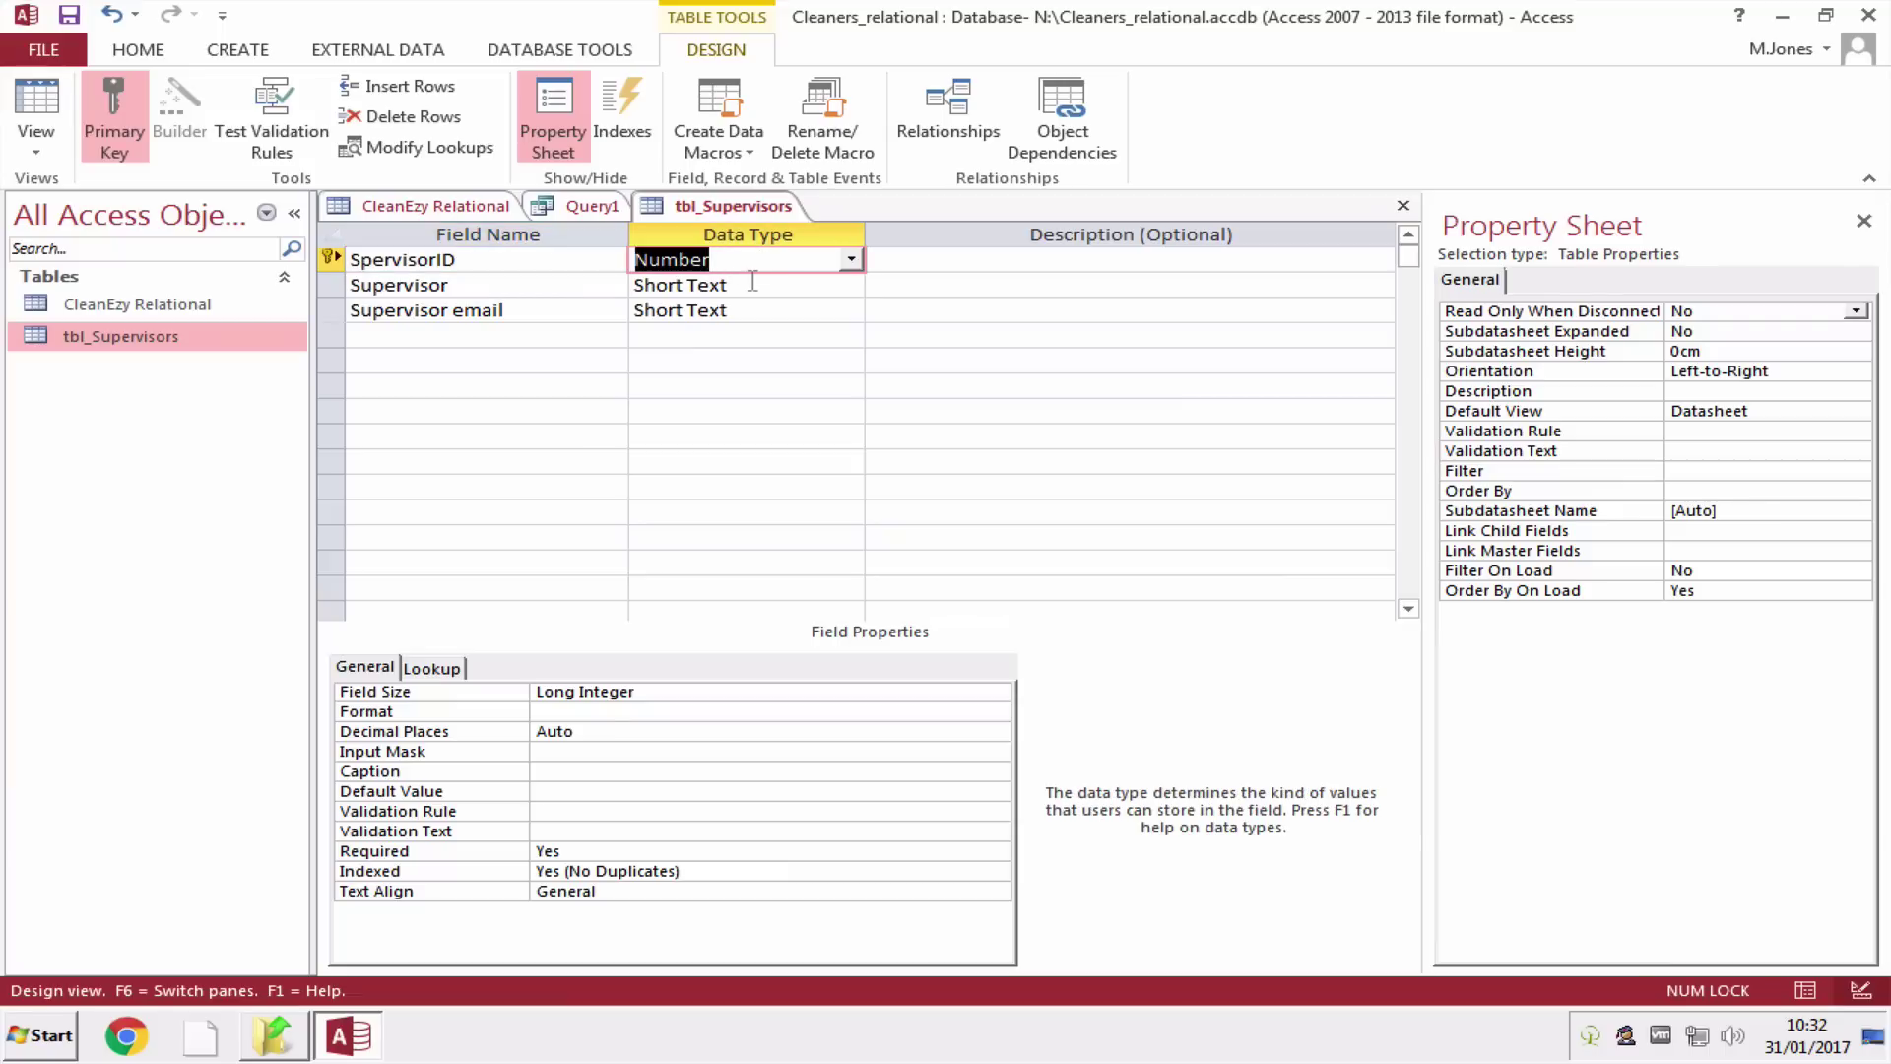
click(752, 283)
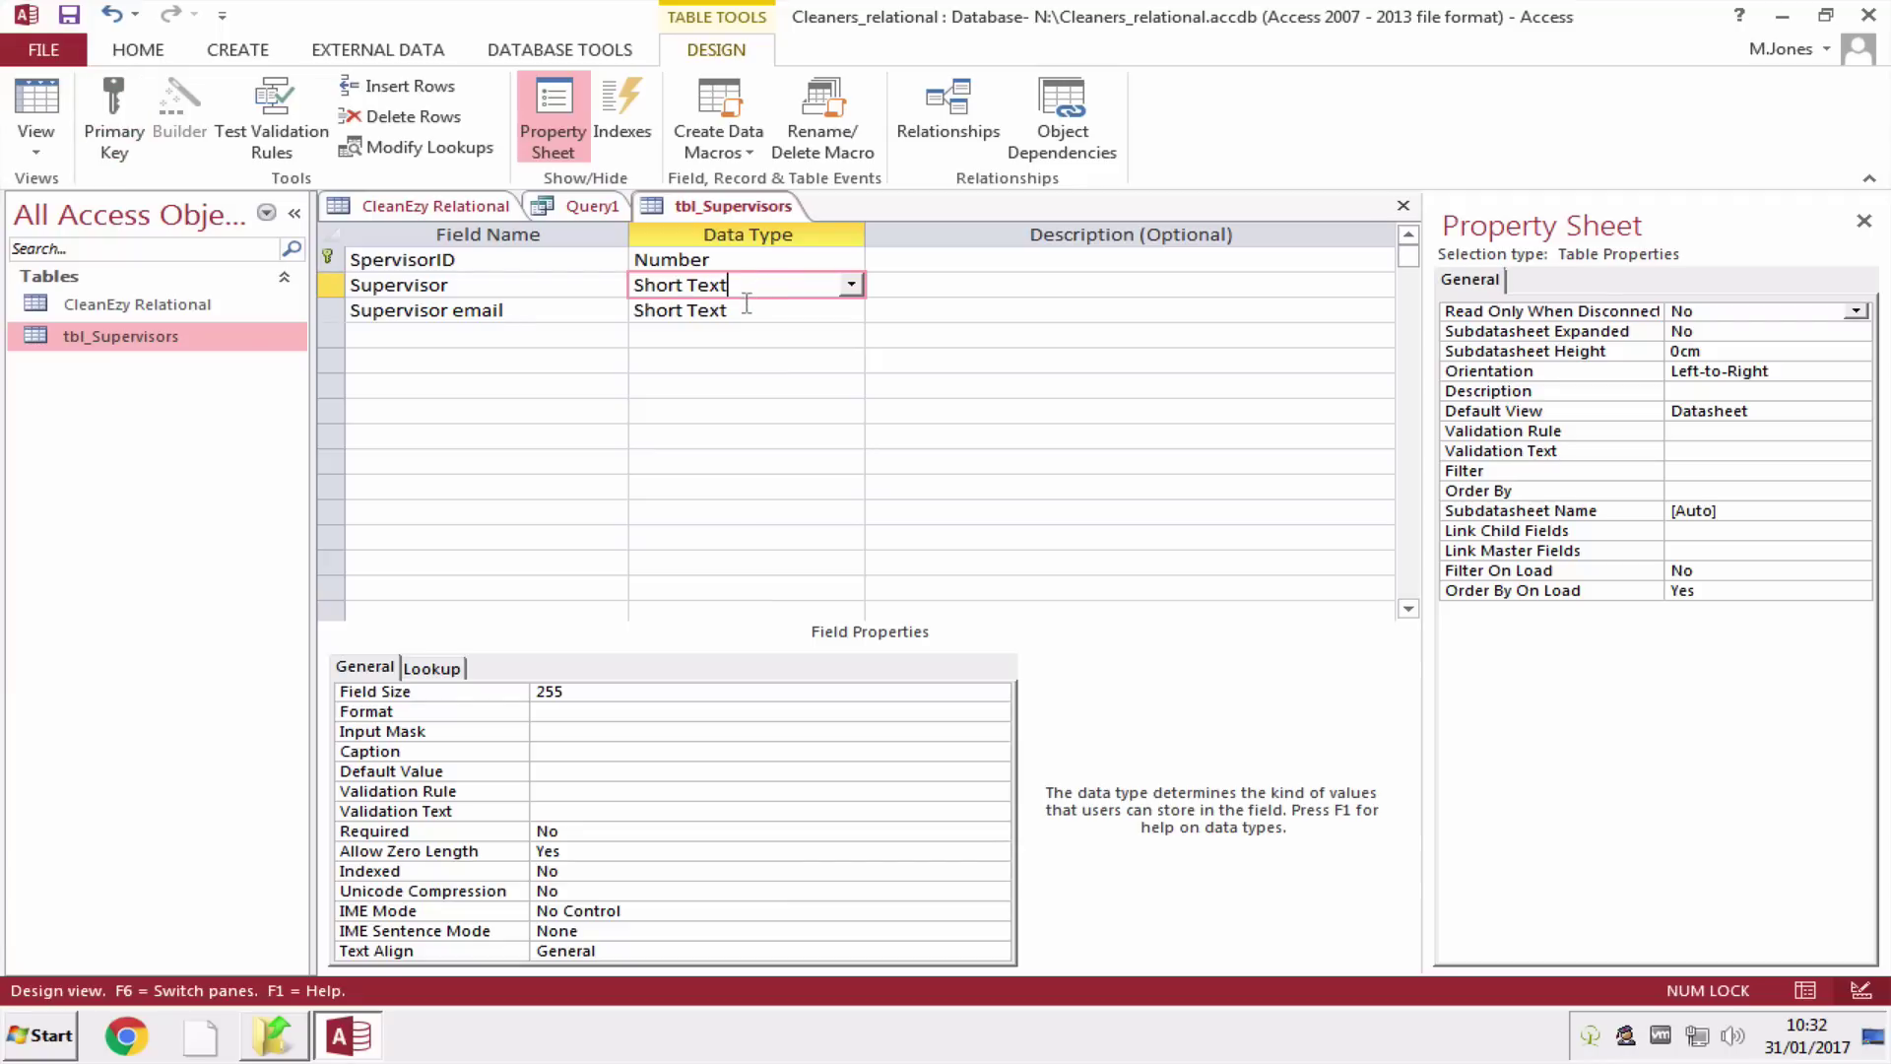
click(746, 309)
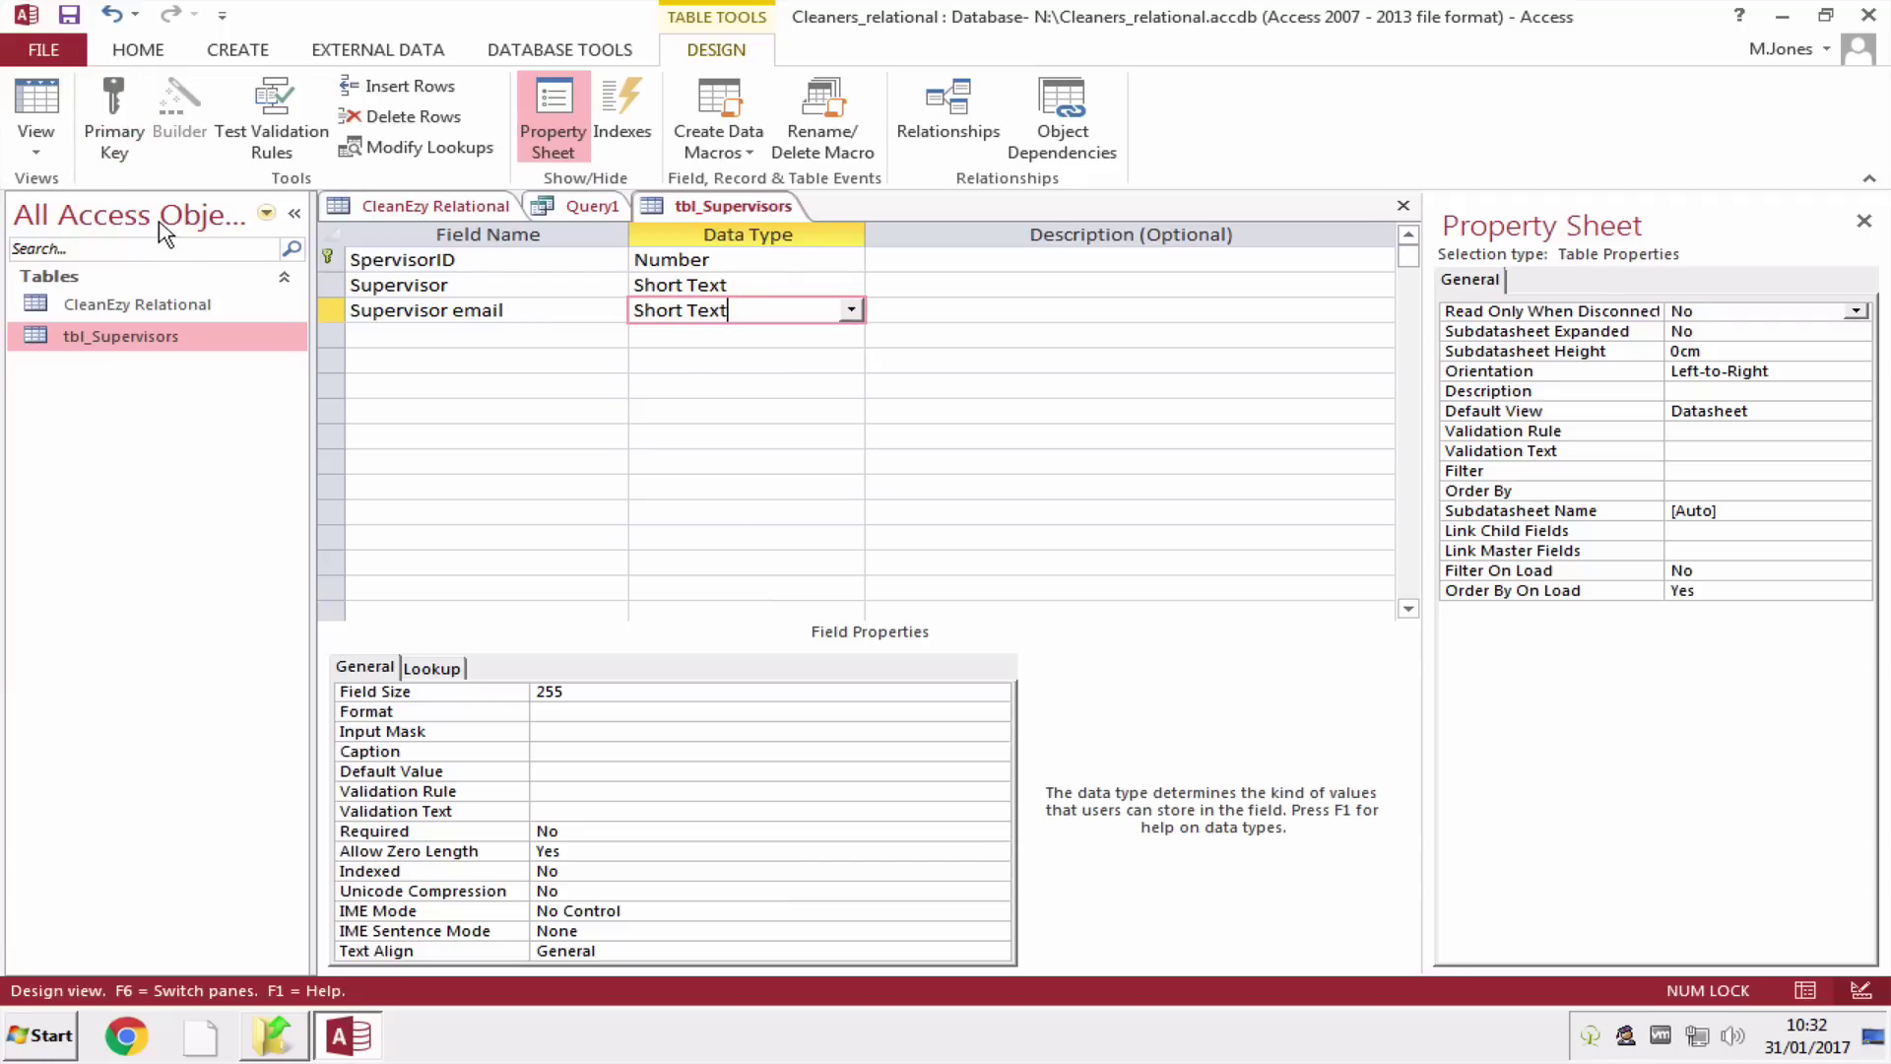
click(36, 148)
click(61, 207)
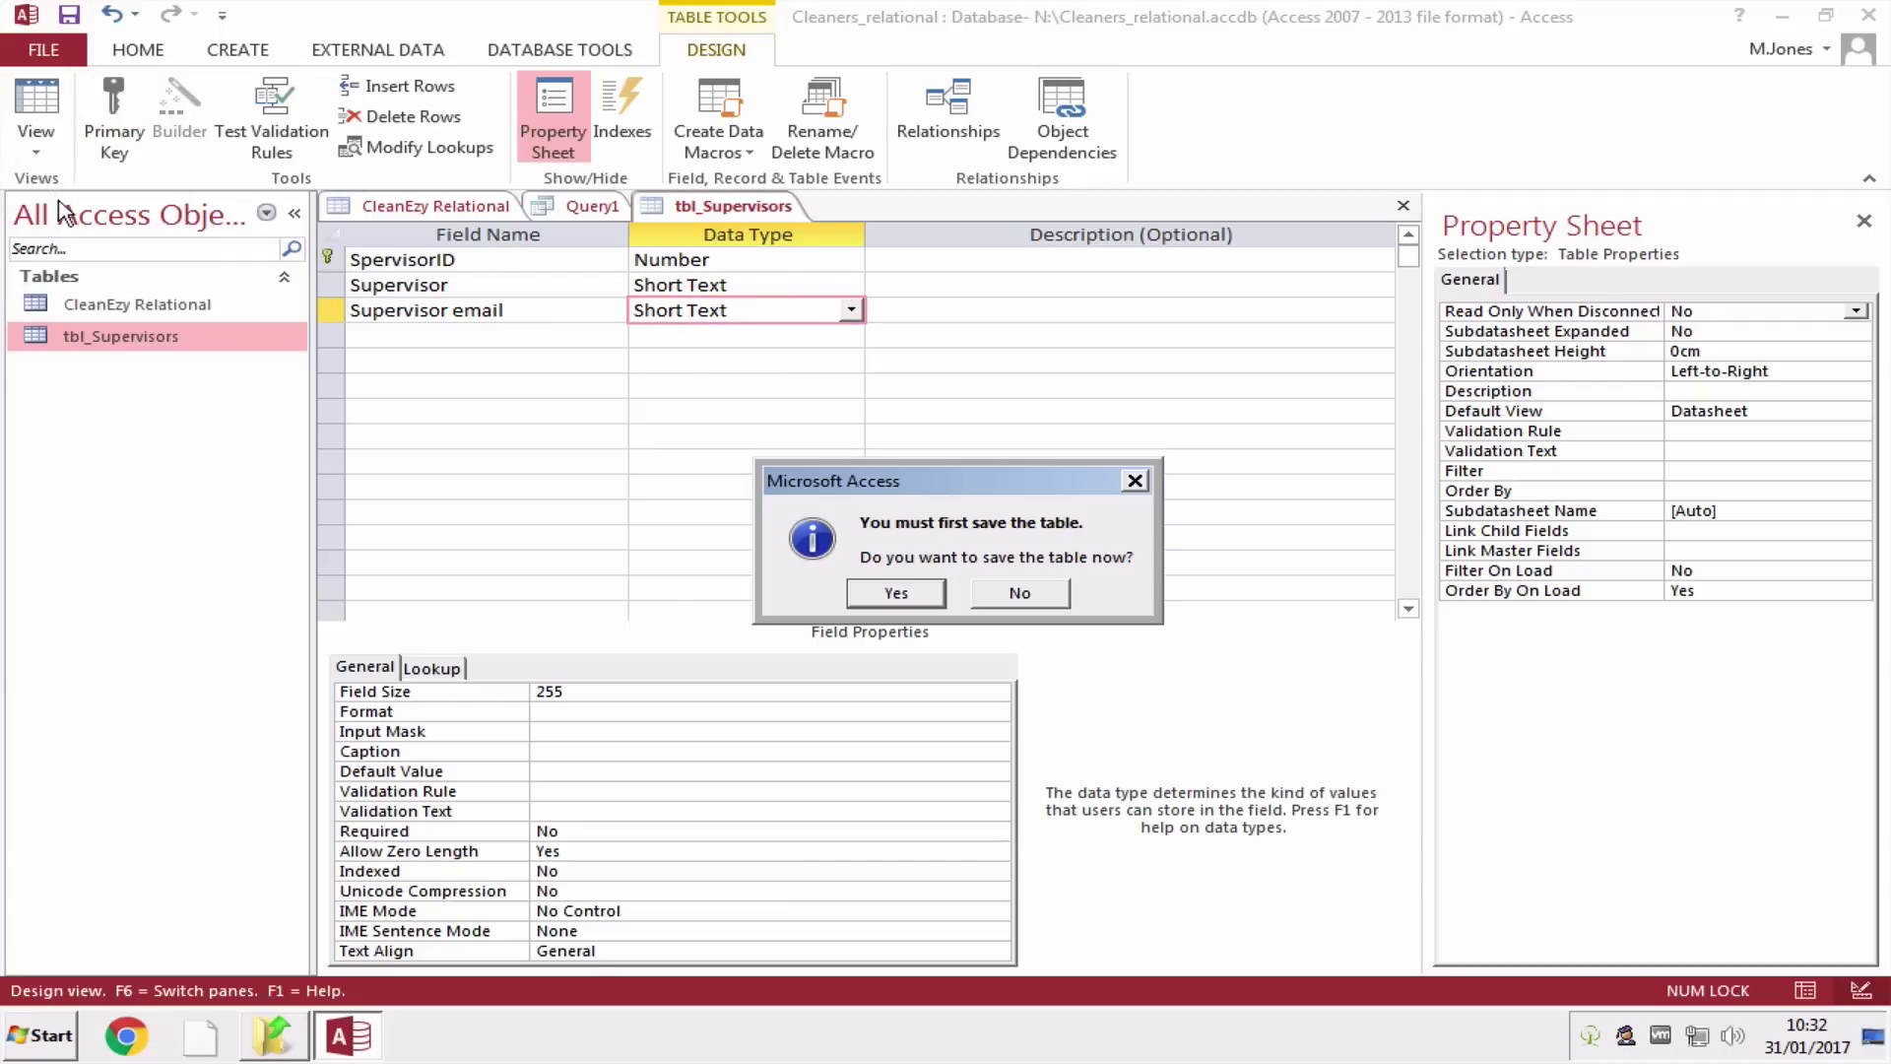
click(931, 591)
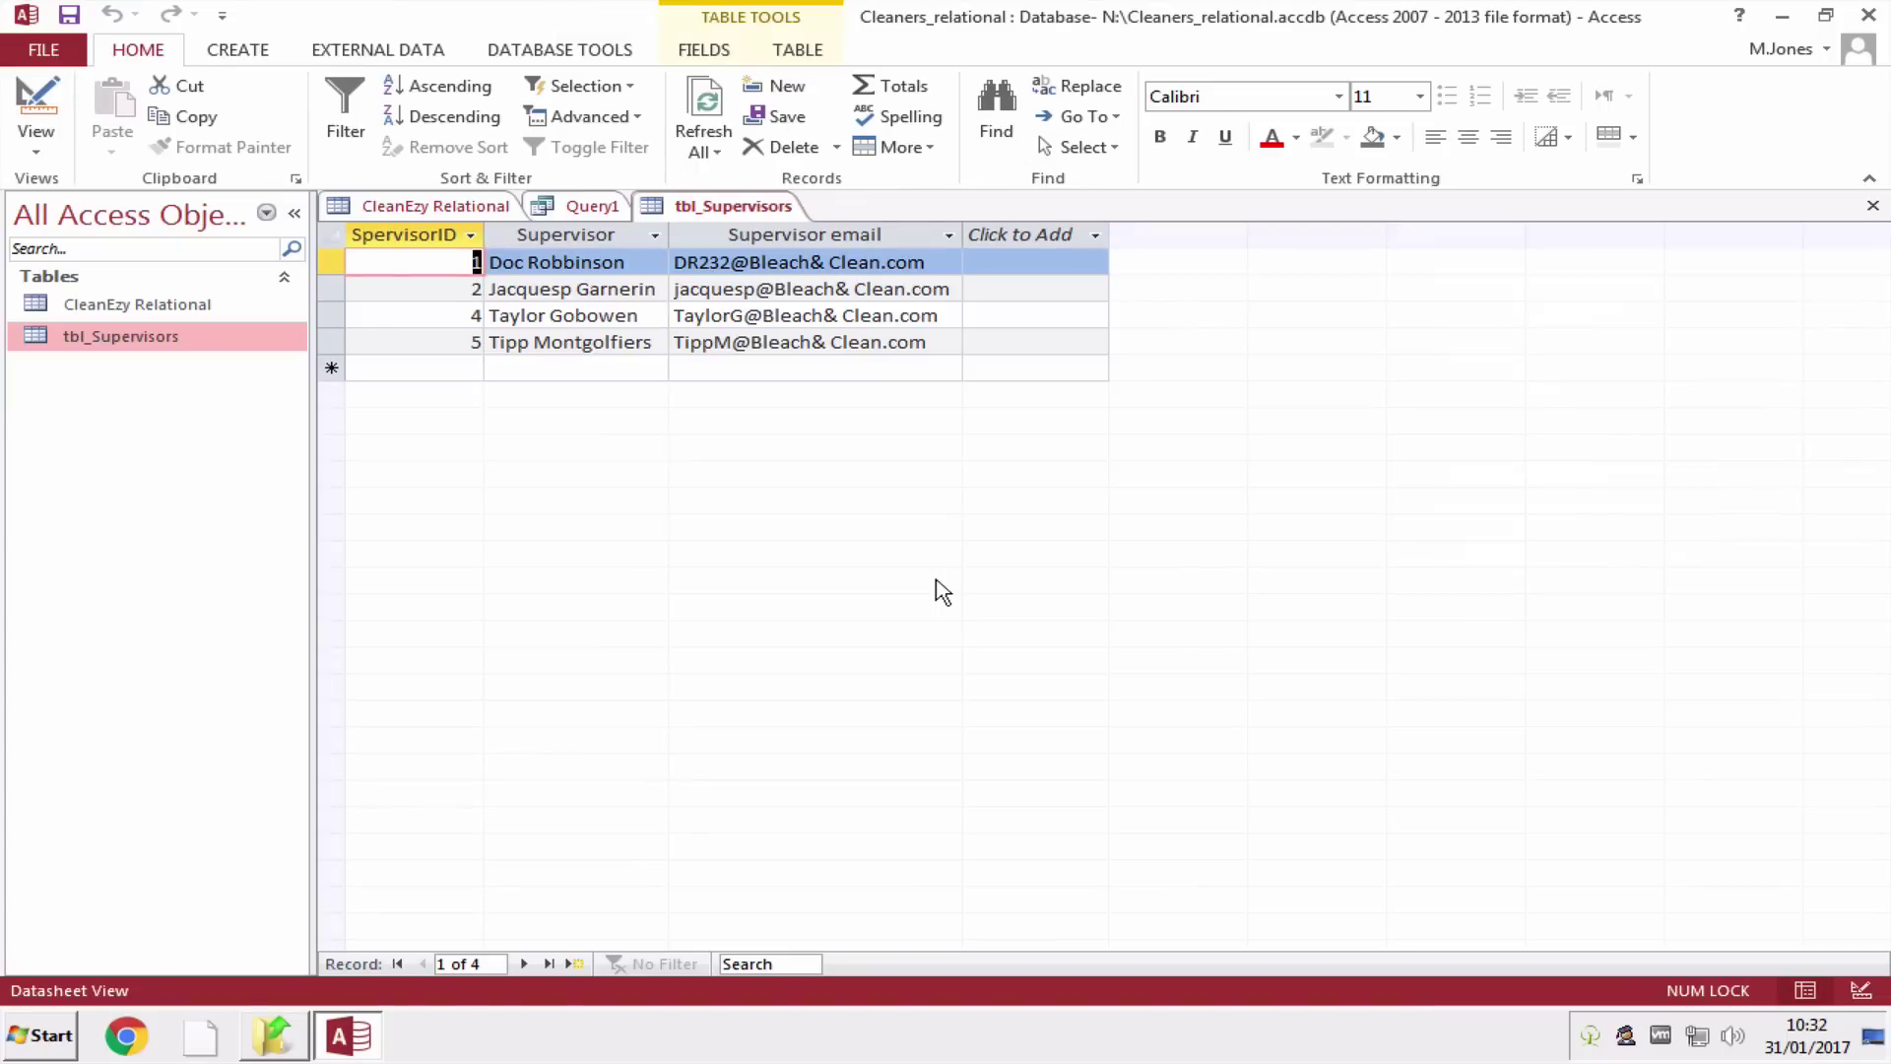
- Replace the three supervisor fields in the Query1 design grid with CleanerID, Cleaner name and Cleaner surname
click(581, 207)
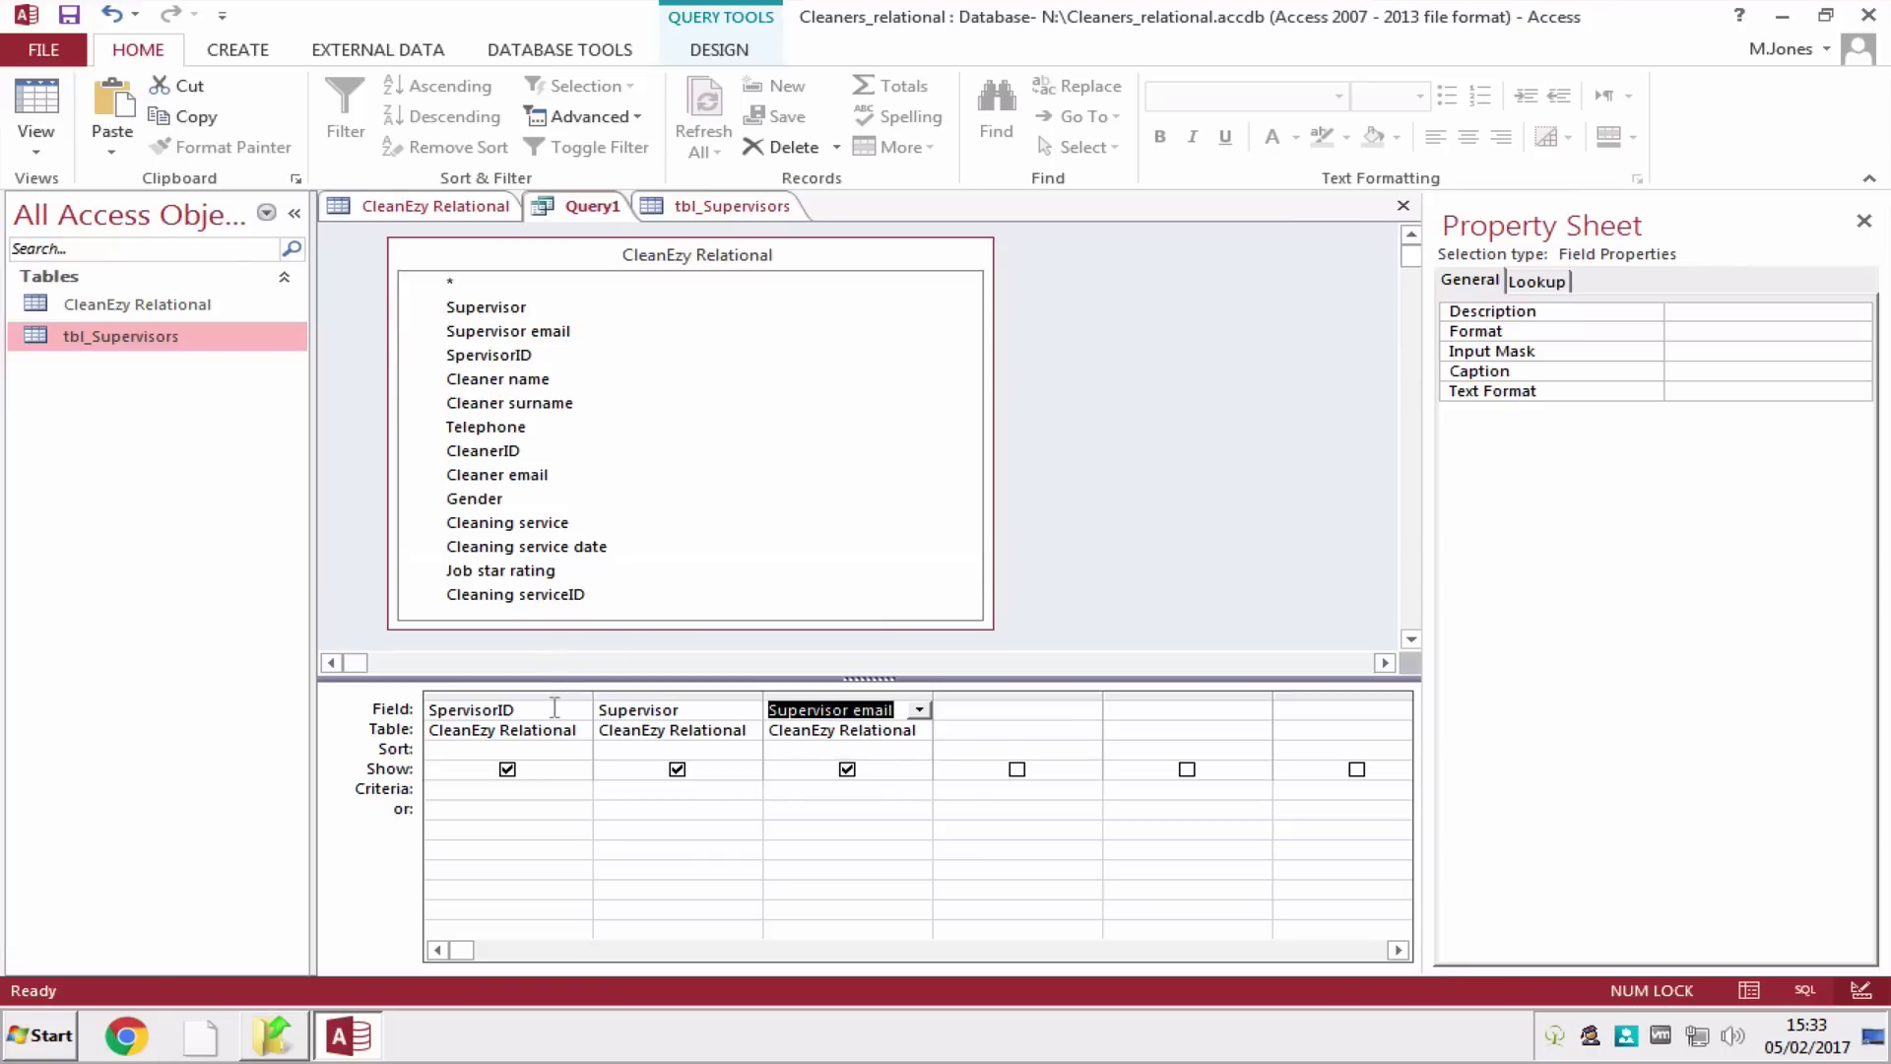
click(576, 707)
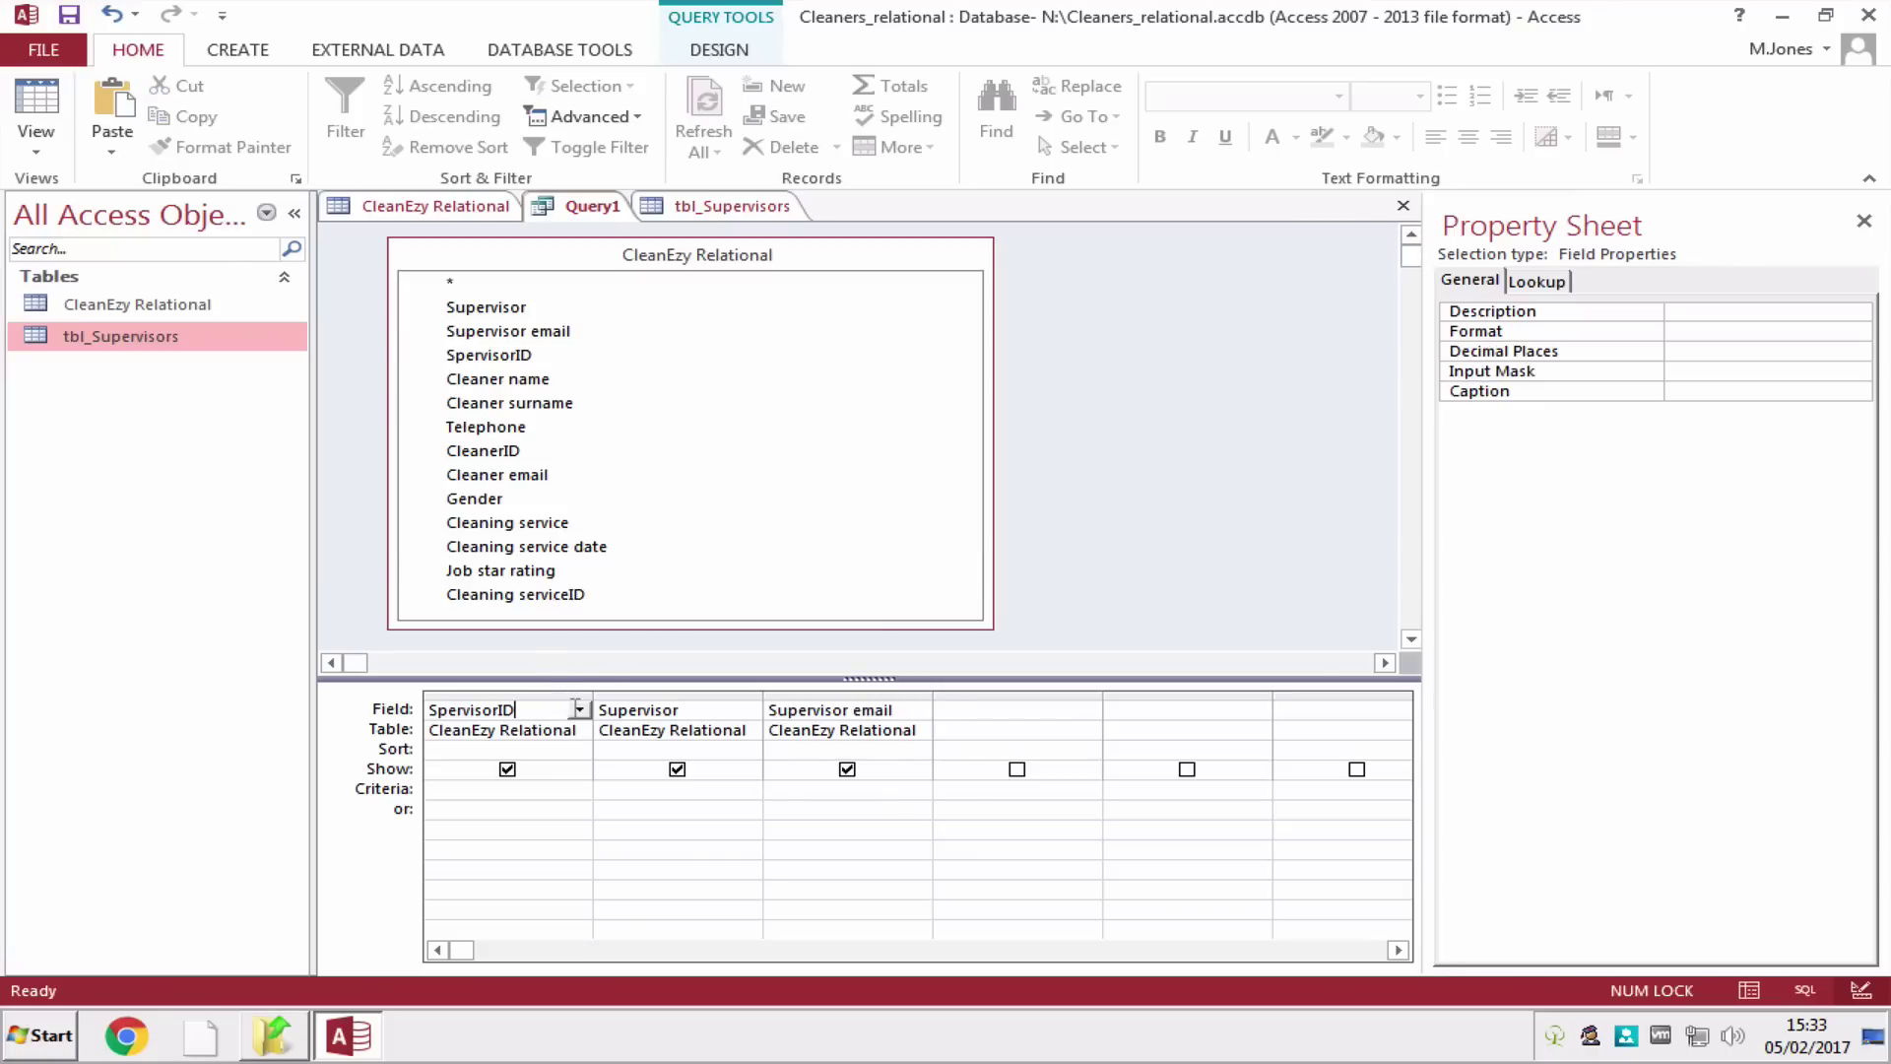
click(579, 710)
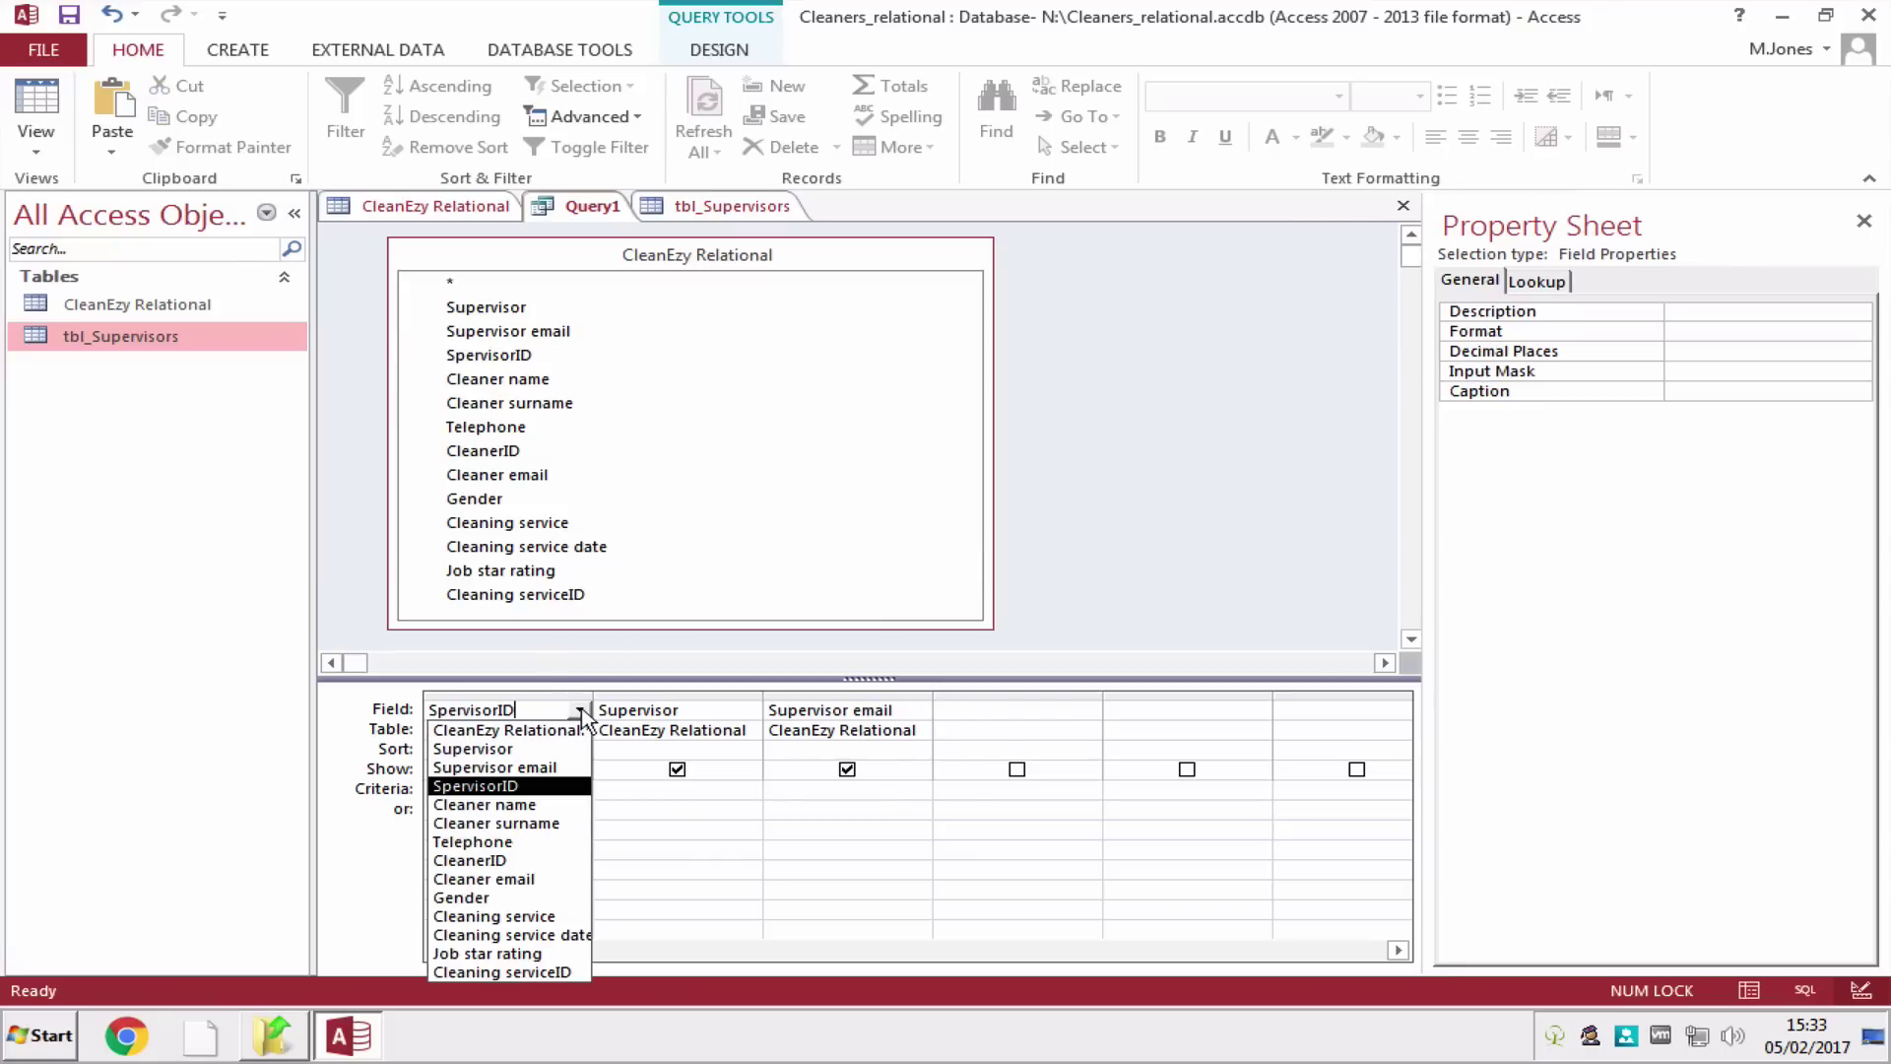
click(557, 859)
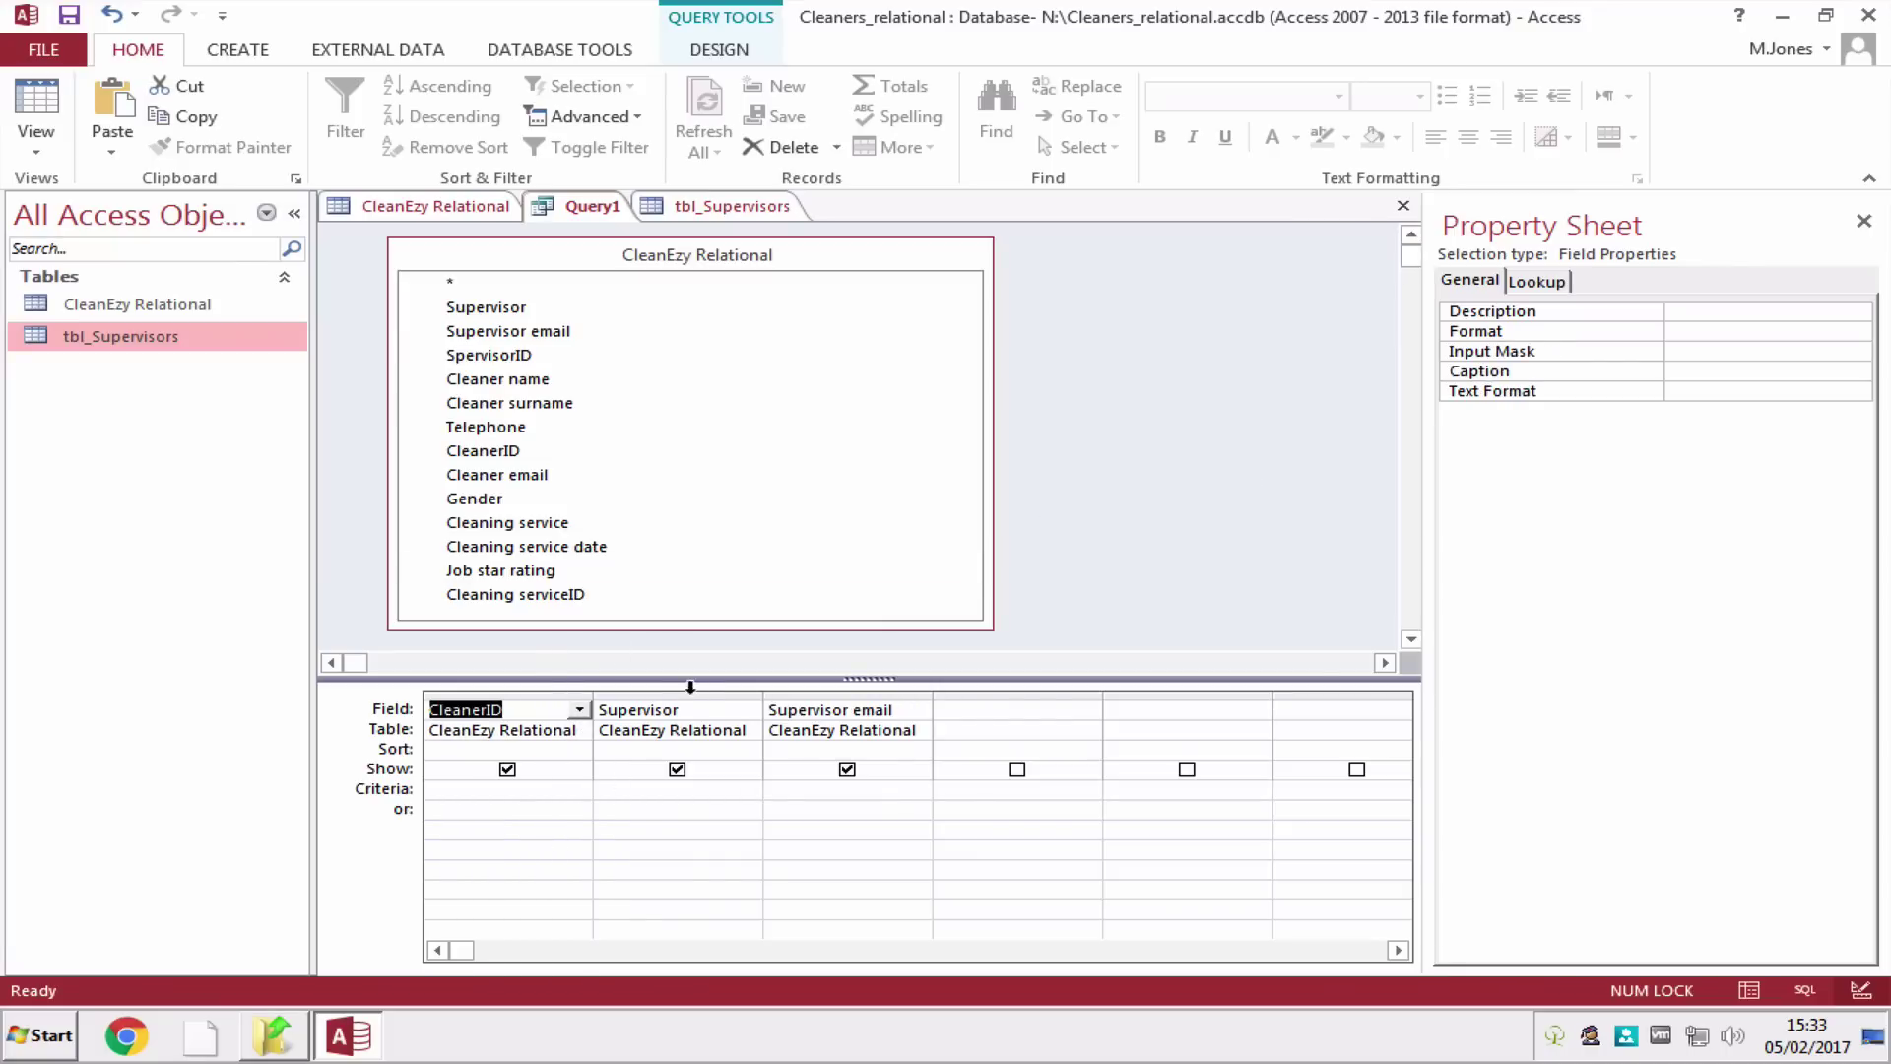
click(697, 709)
click(749, 710)
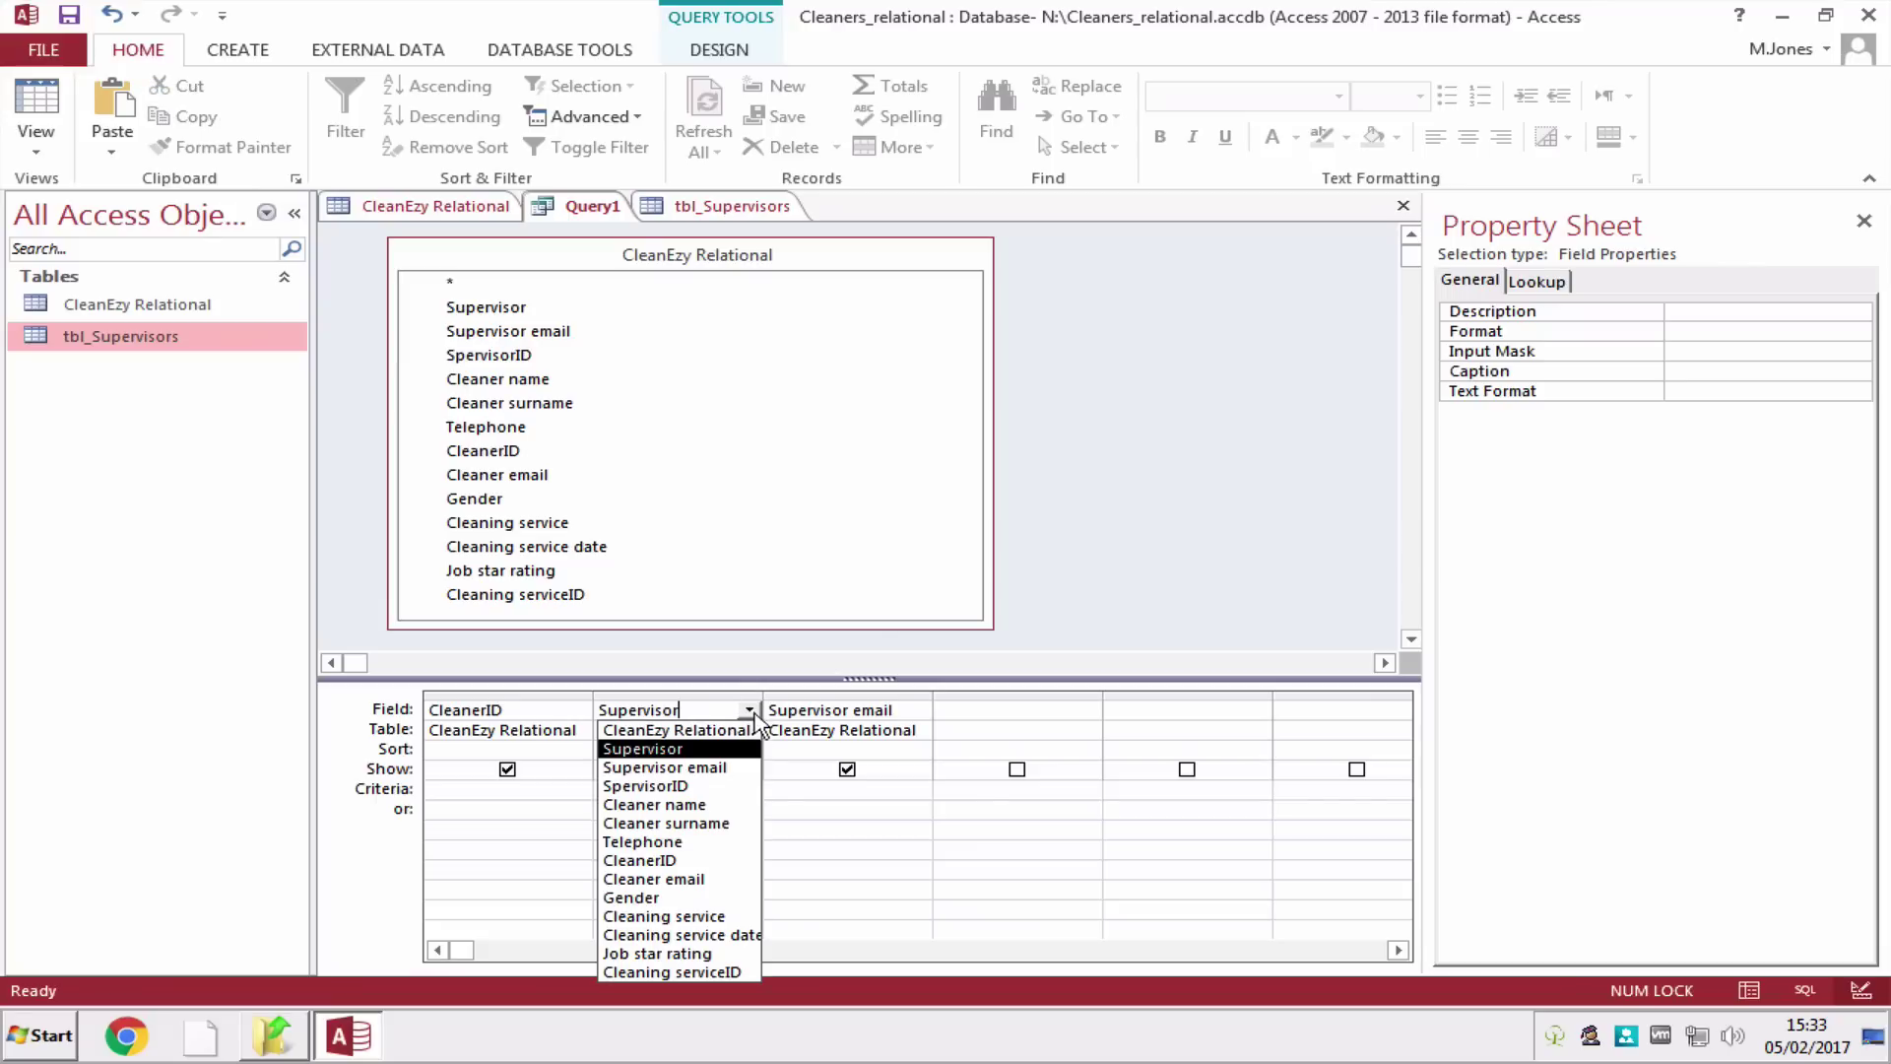
click(734, 805)
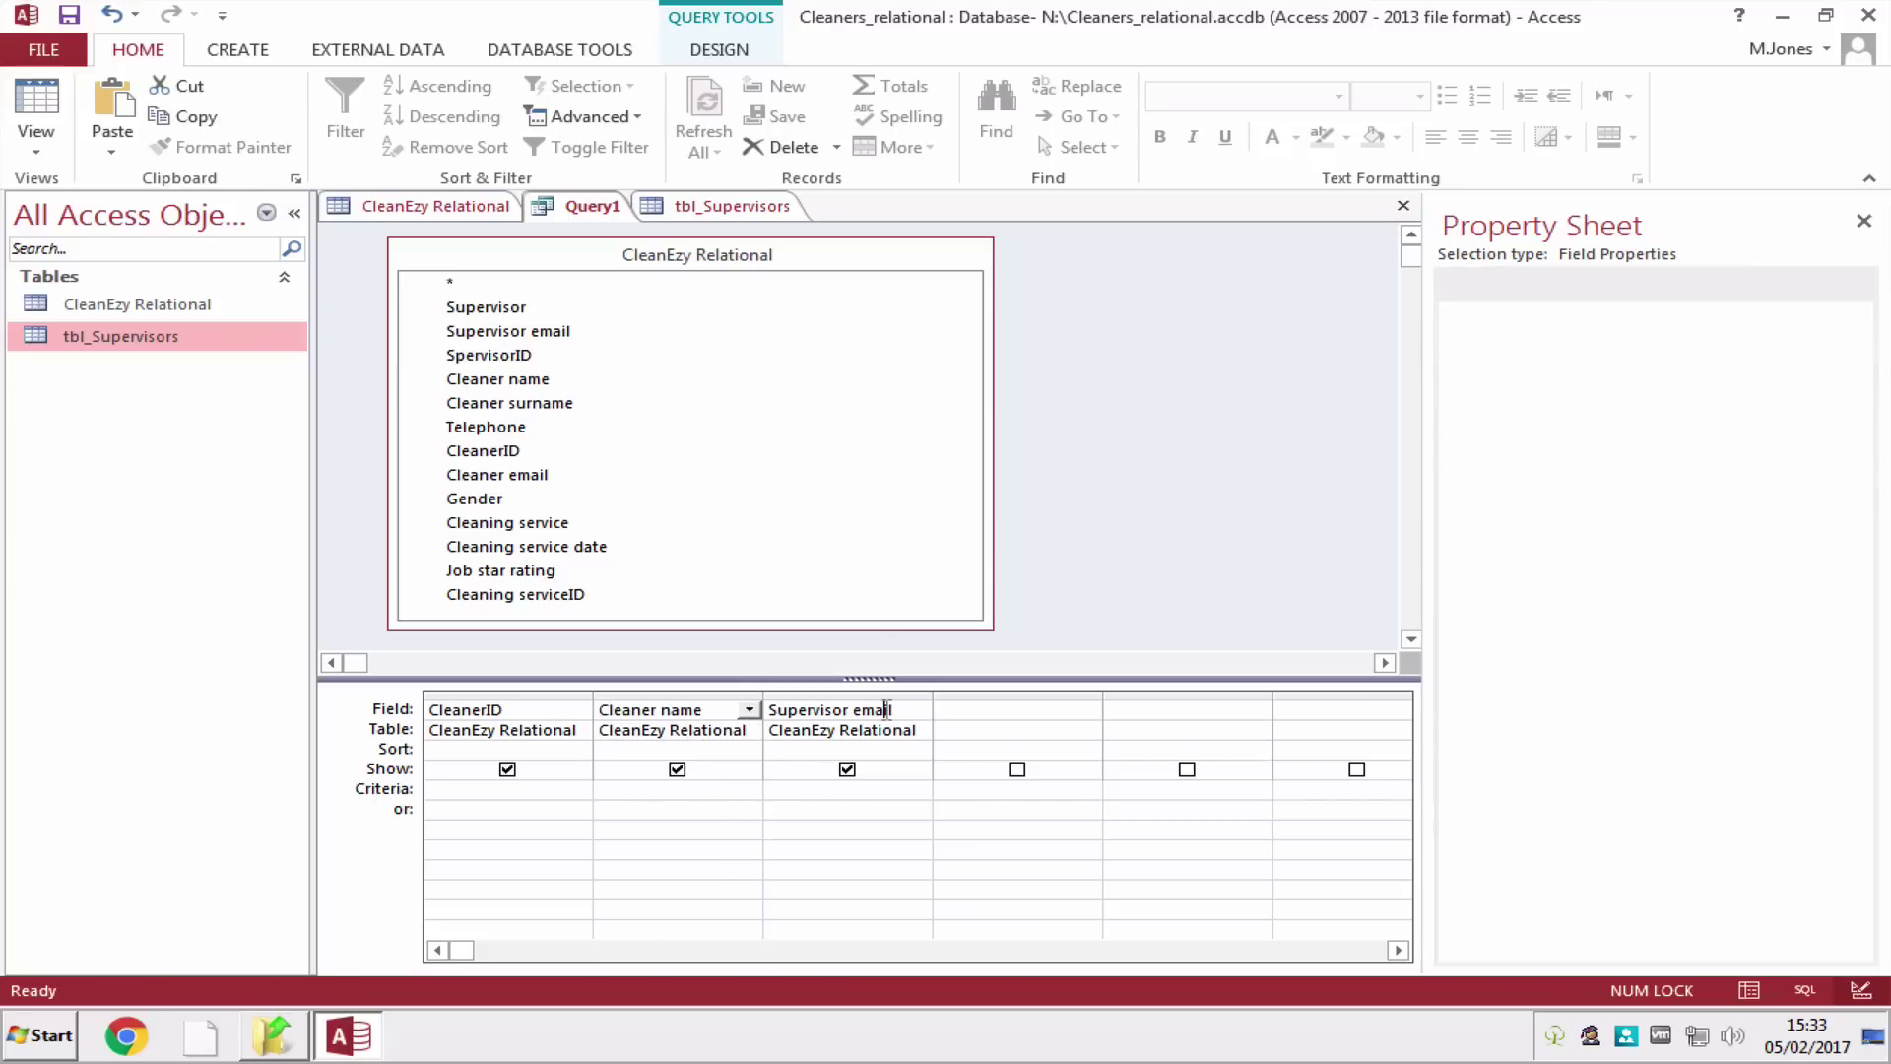
click(887, 709)
click(919, 711)
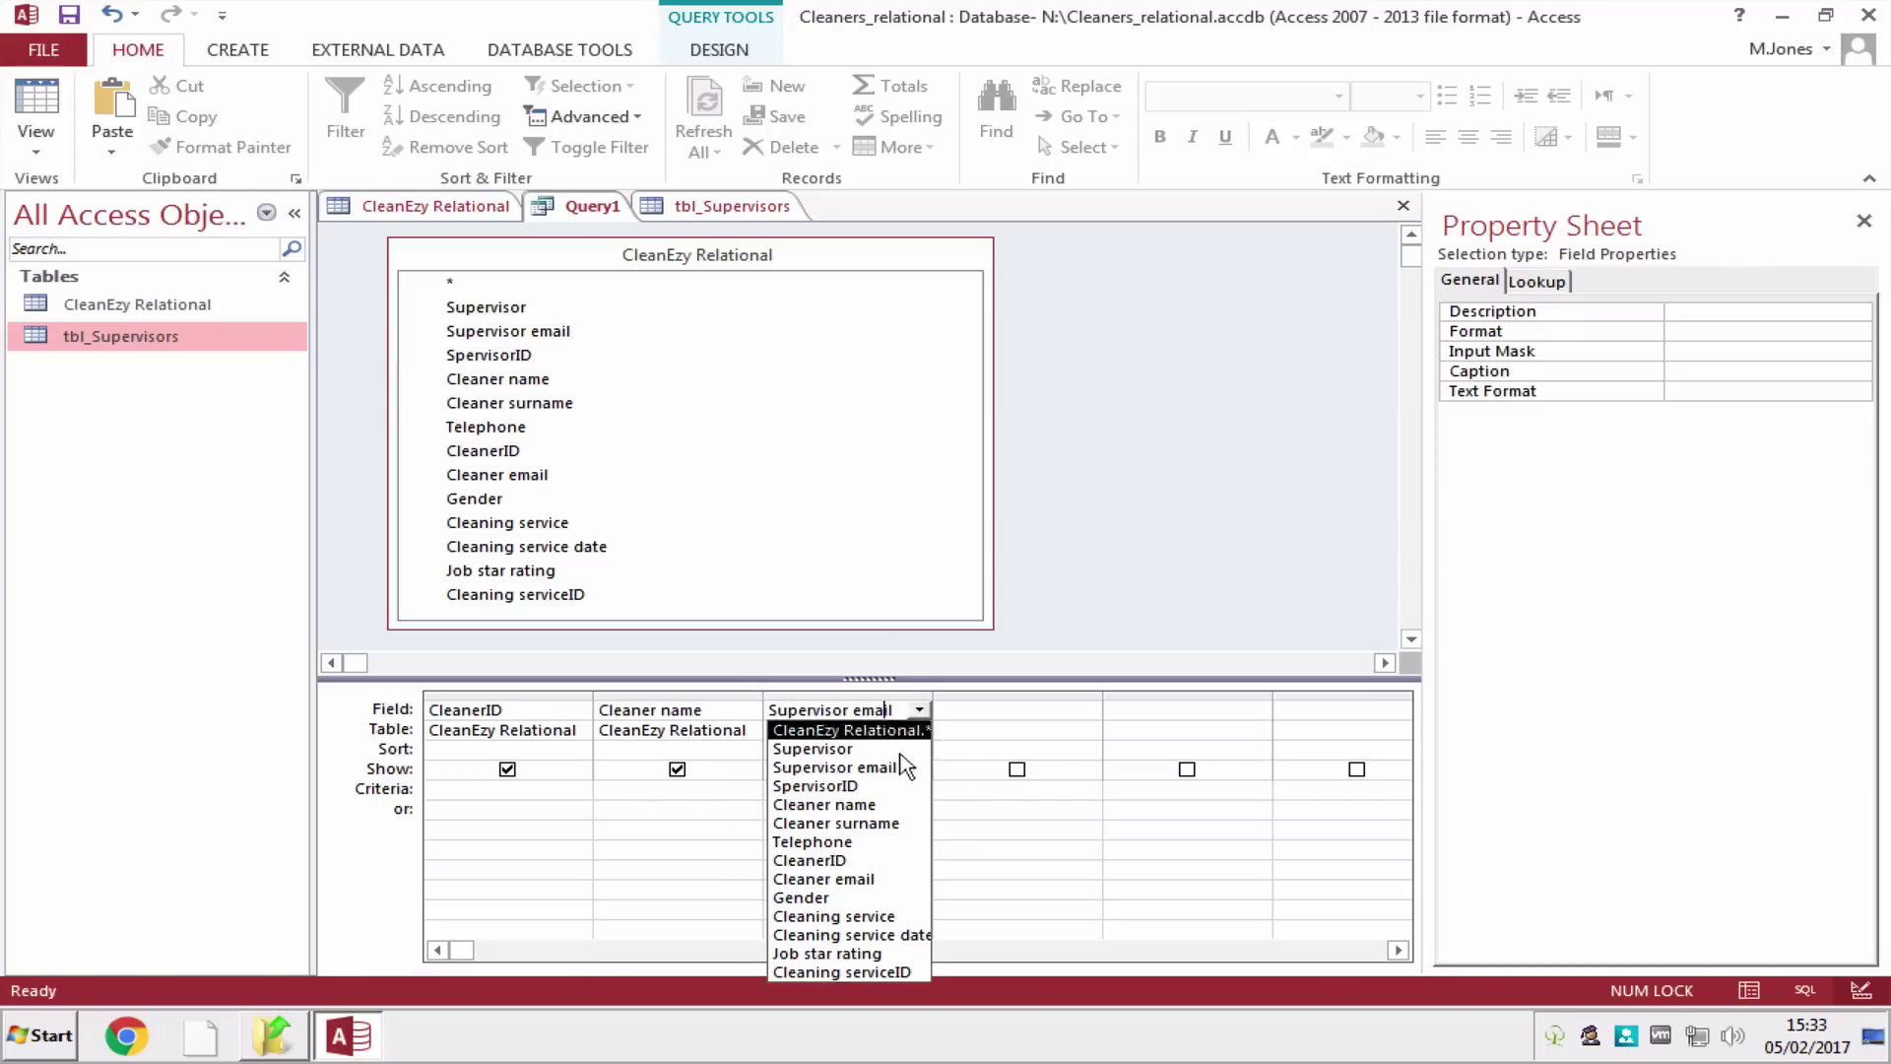
click(887, 824)
- Add the Telephone, Cleaner email, Gender and SpervisorID fields to the query grid after Cleaner surname
click(953, 709)
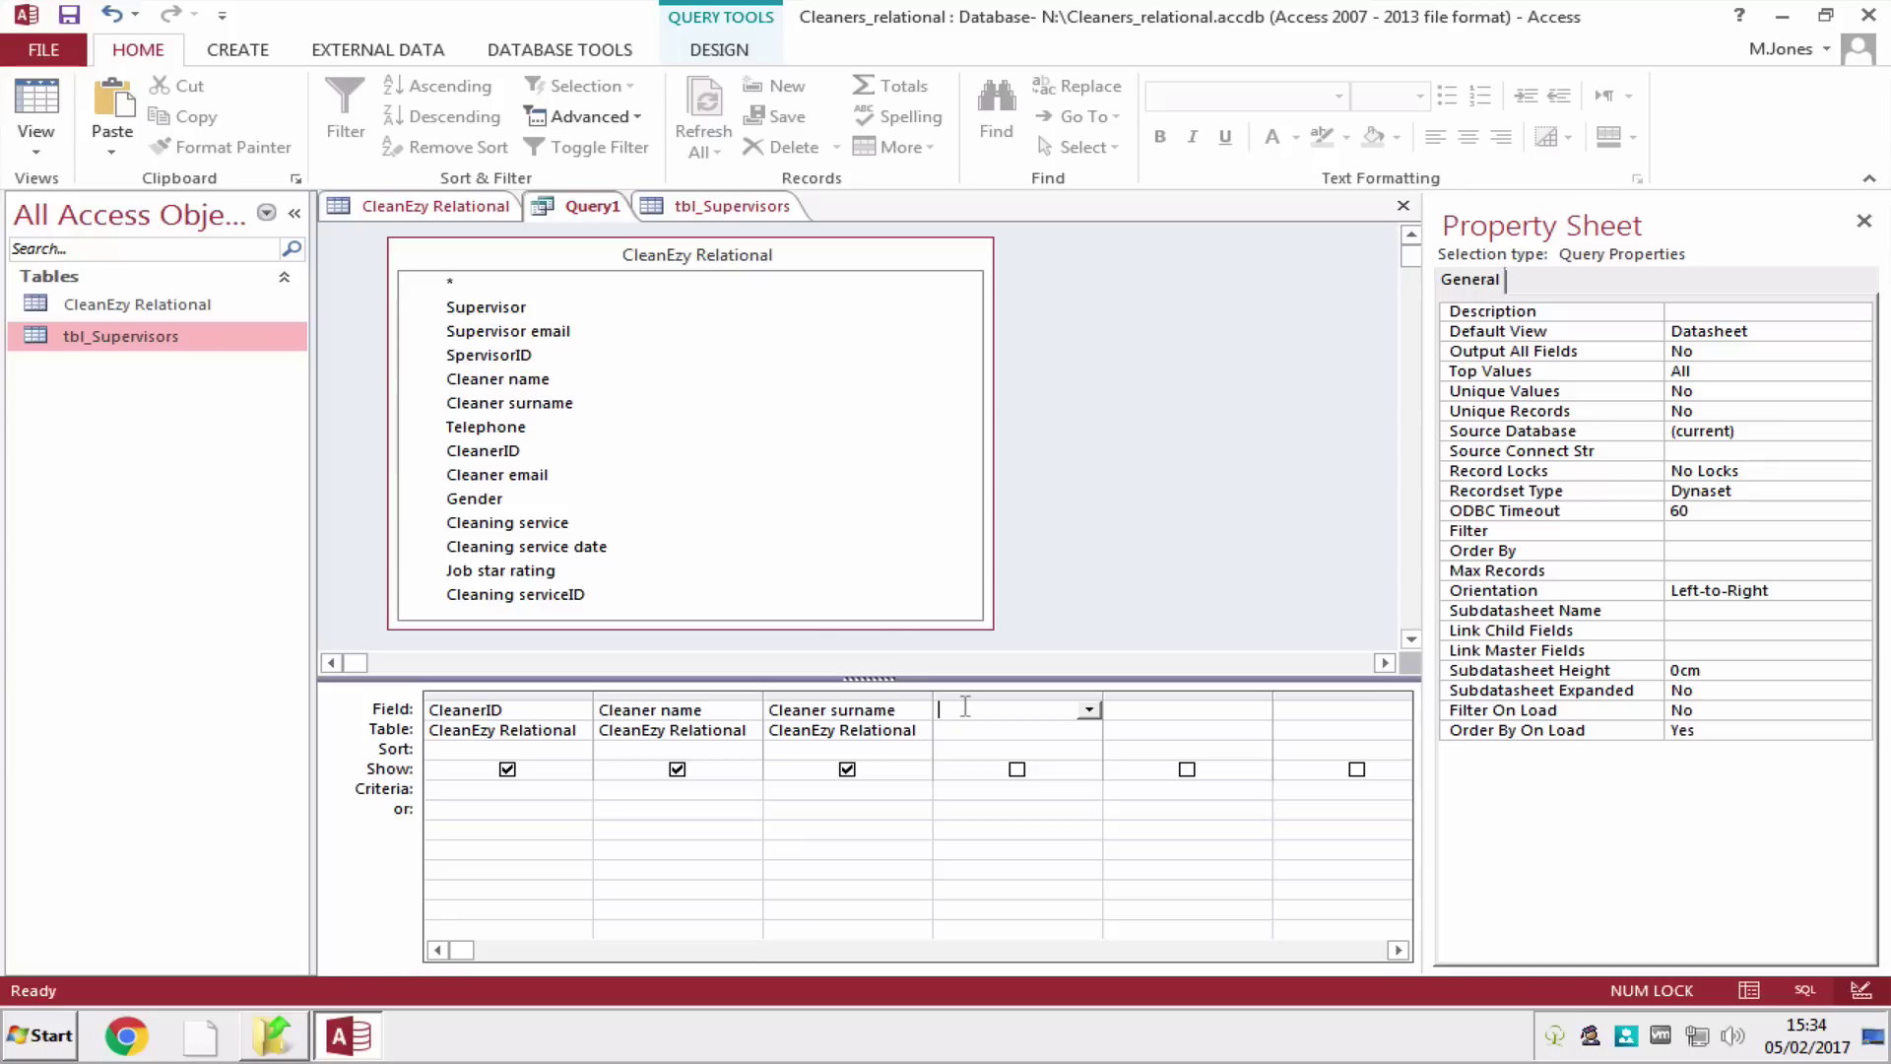
double_click(542, 430)
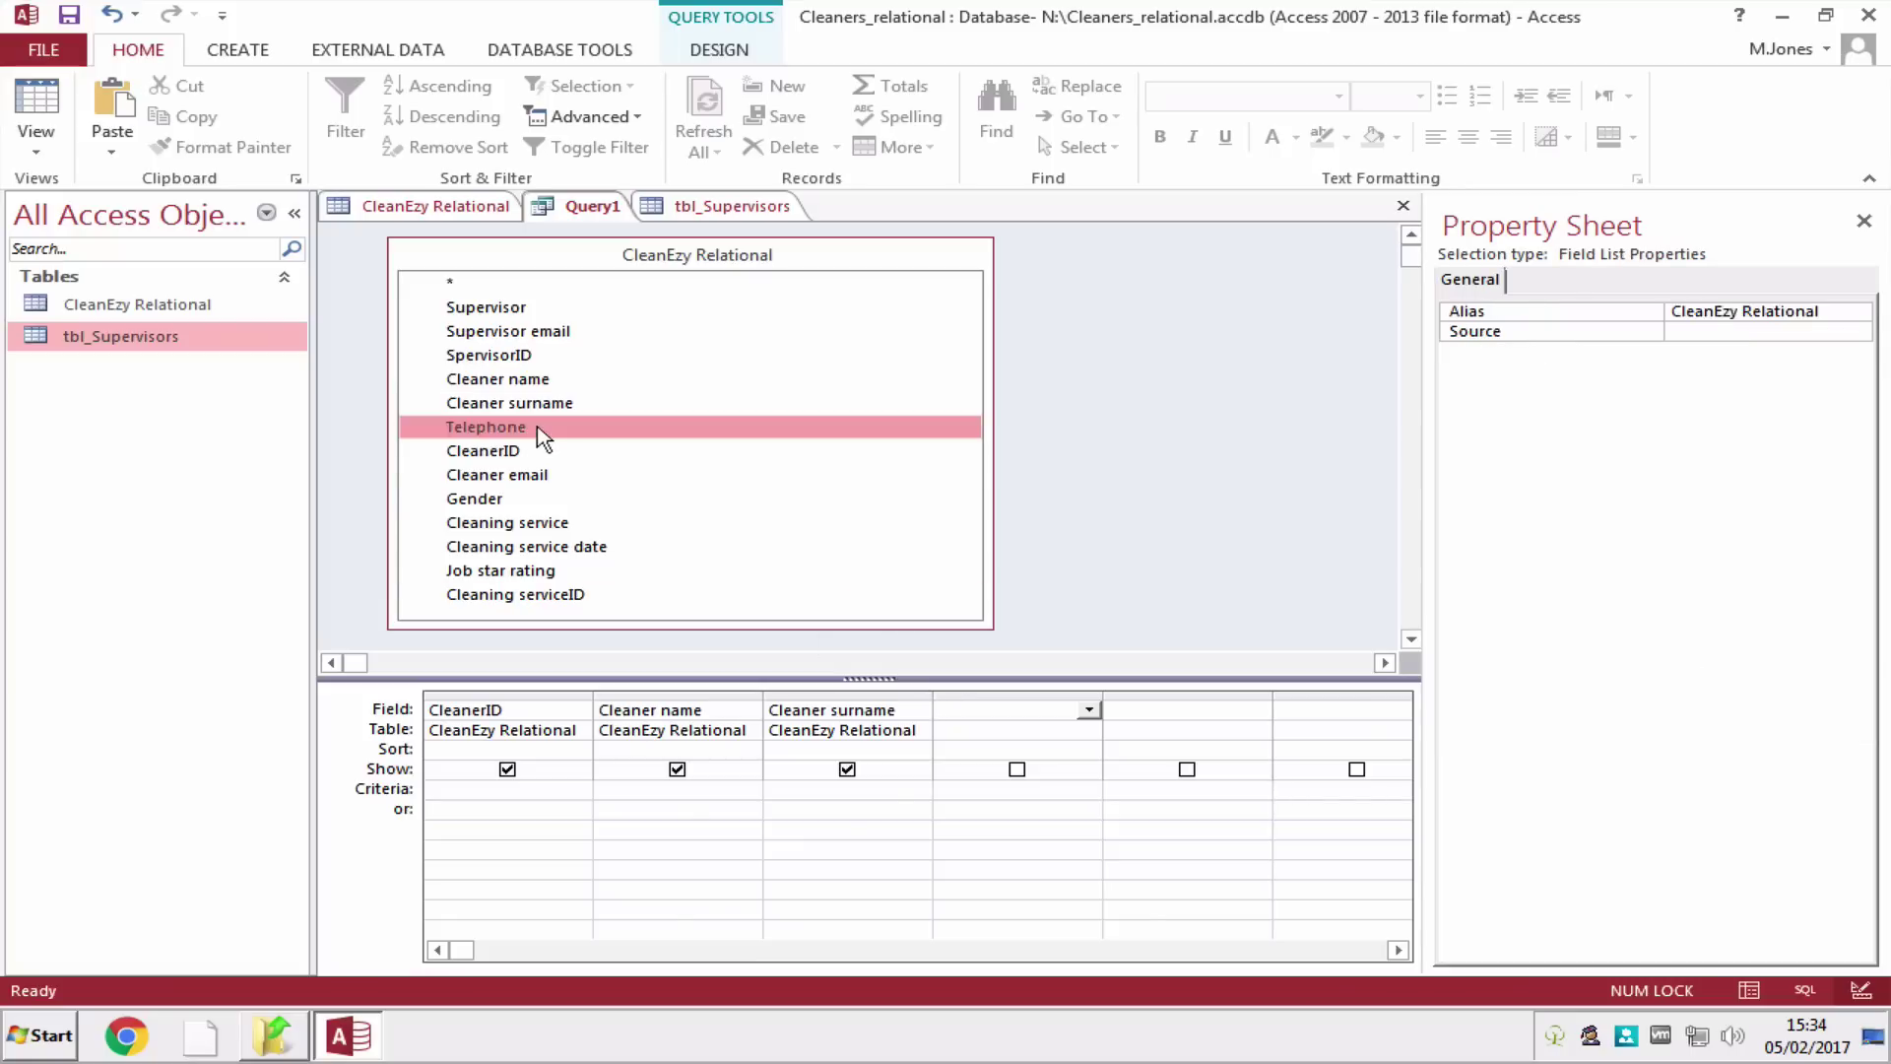
double_click(534, 477)
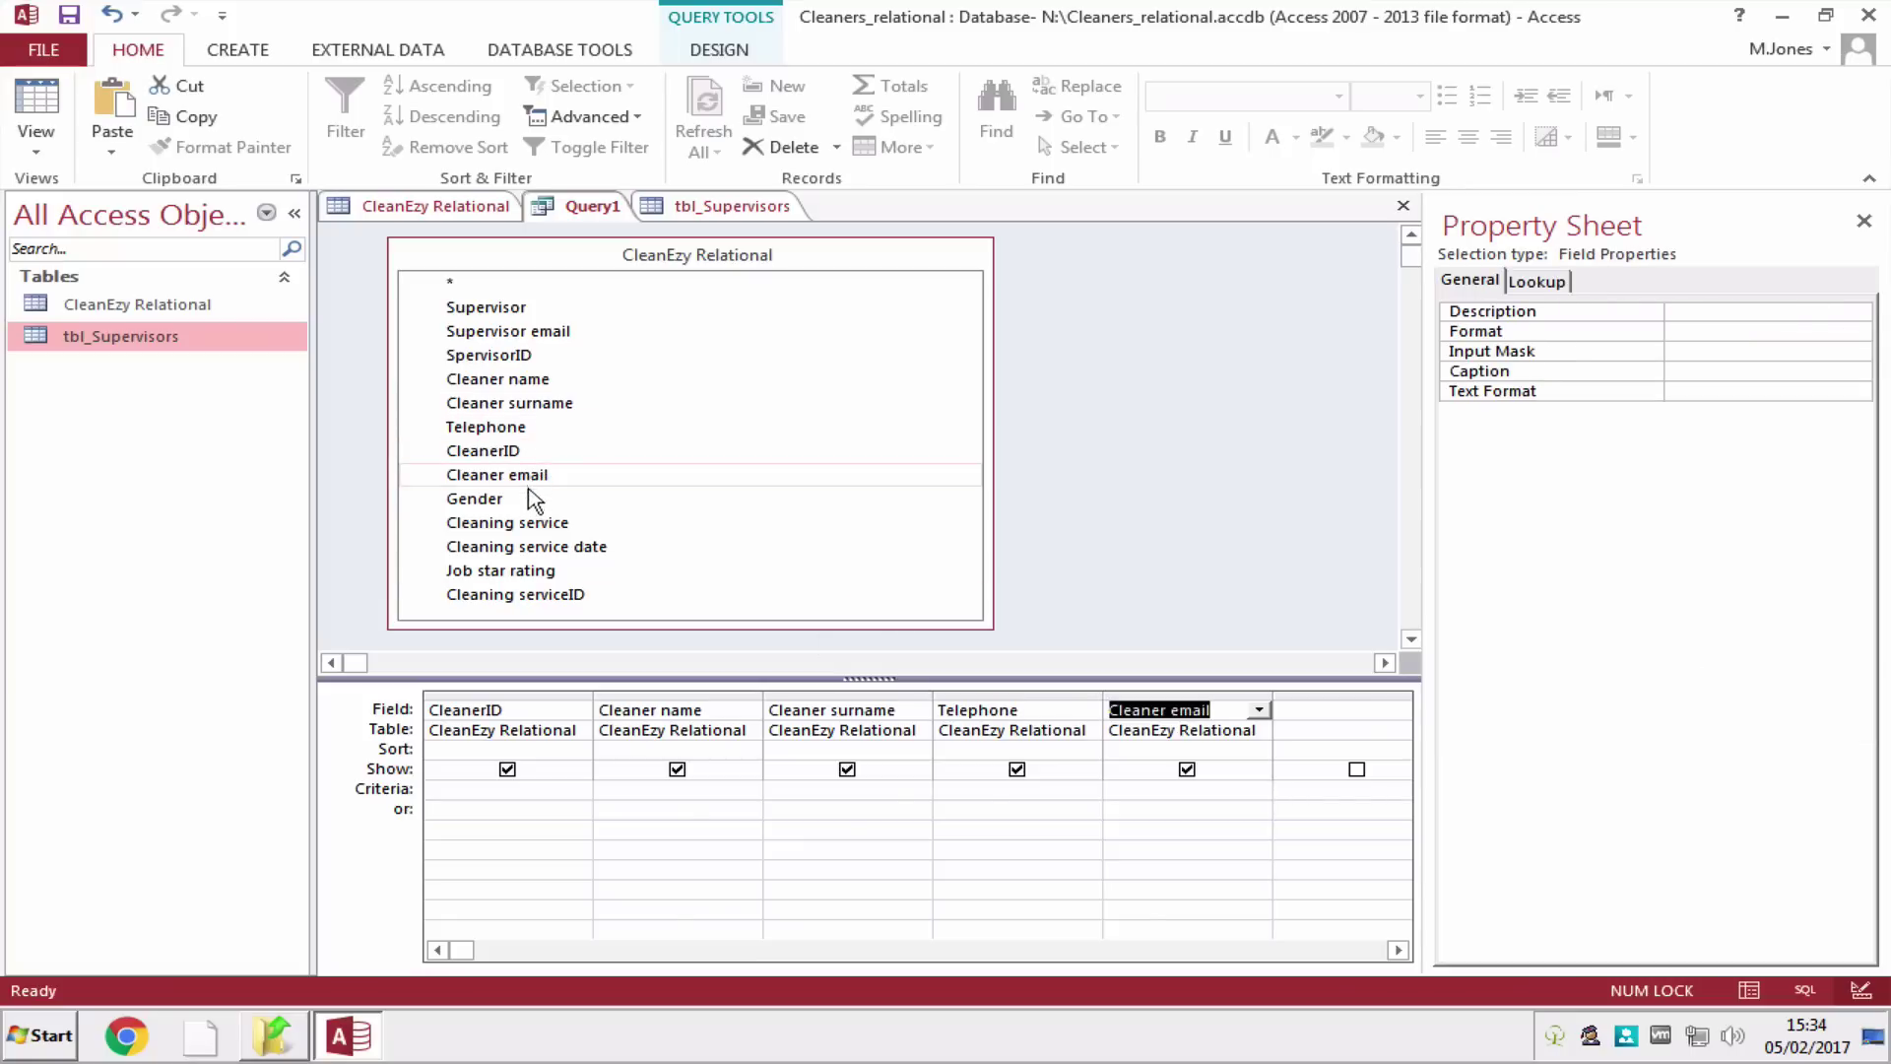
double_click(525, 501)
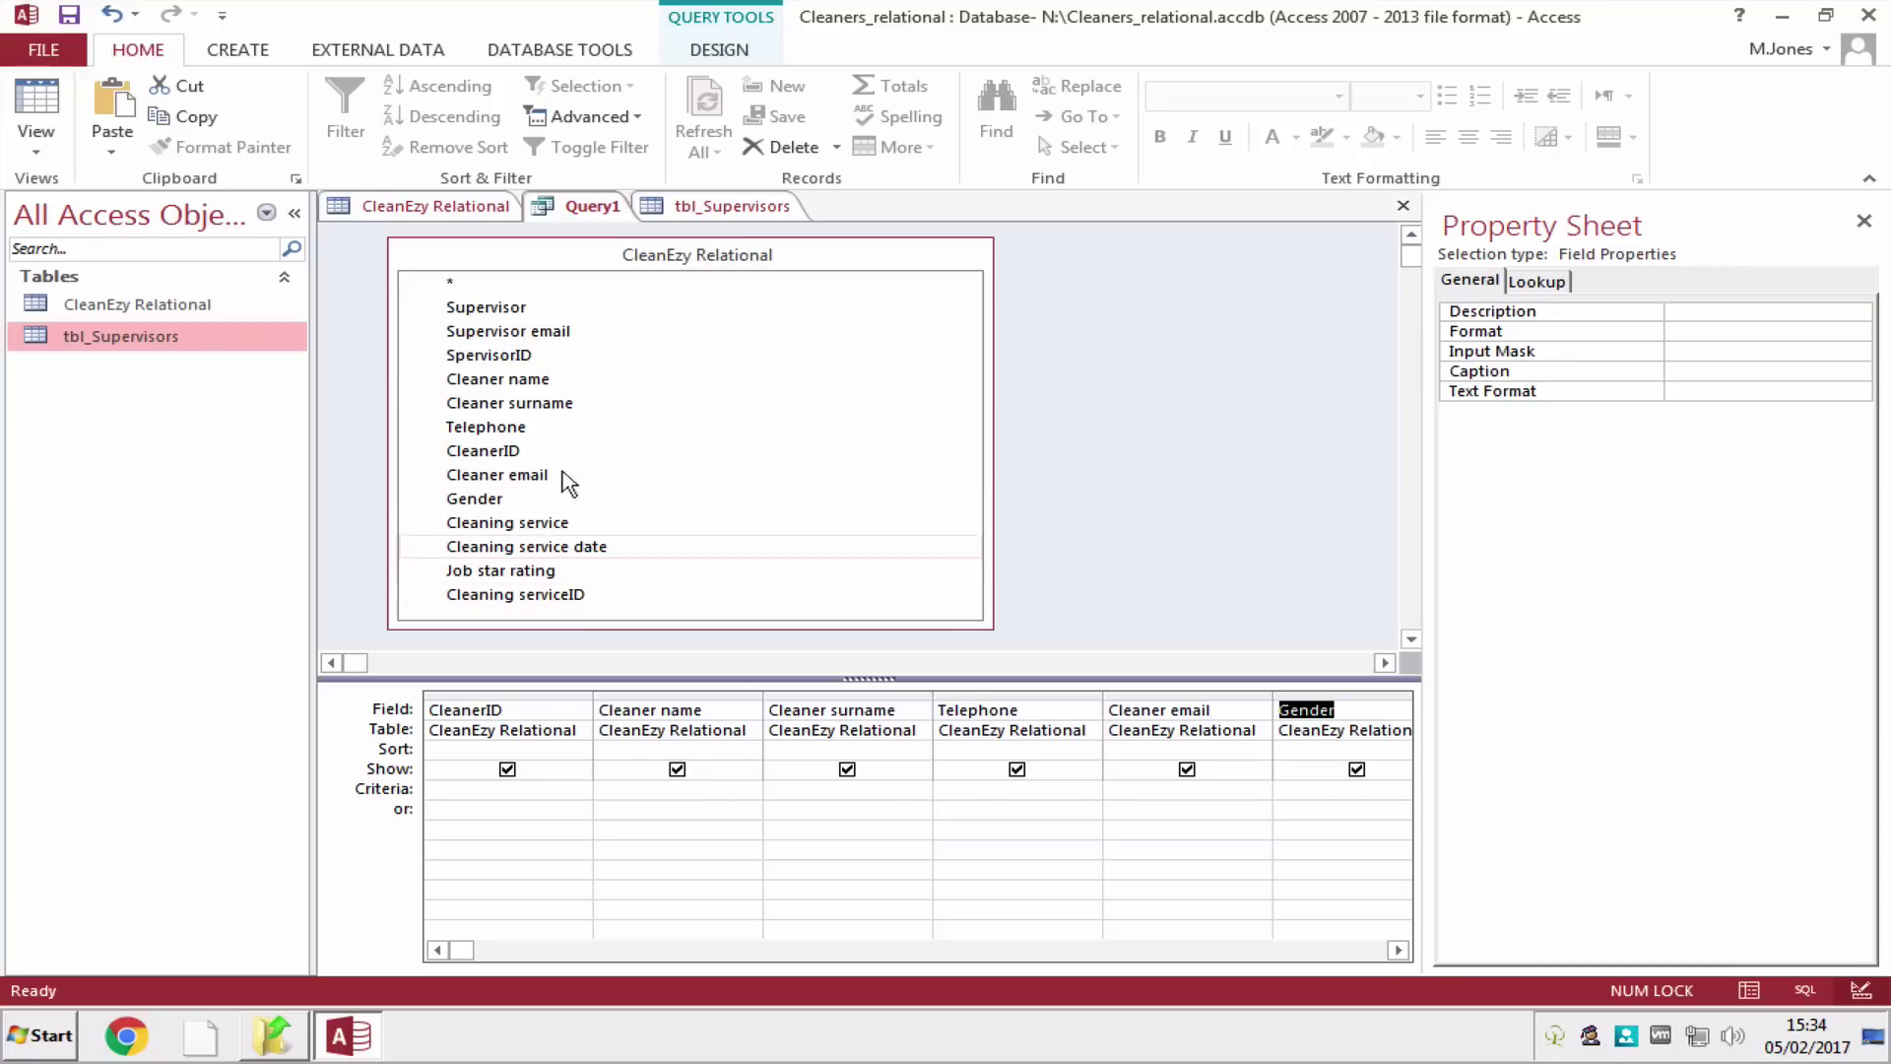
click(553, 364)
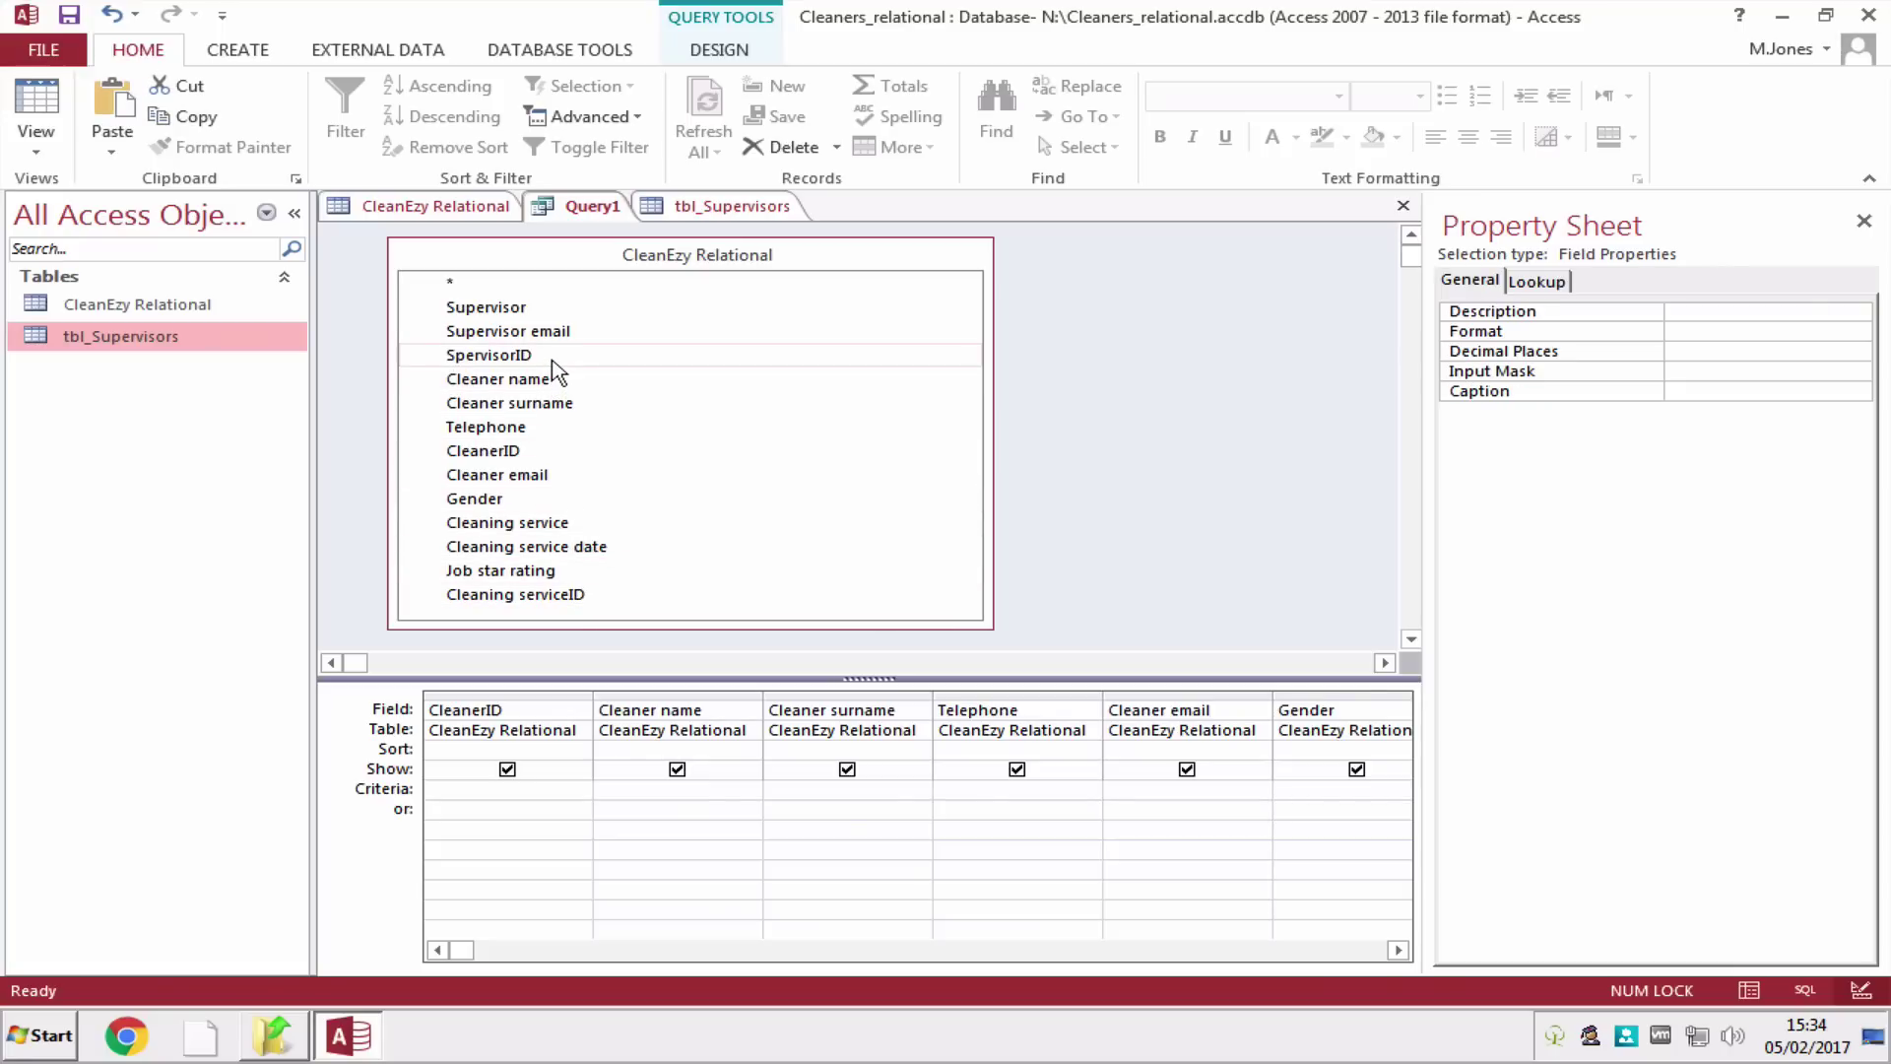
- Check the fields in the Query1 grid, then make it a make-table query for a new table tbl_Cleaners in the current database
click(1398, 950)
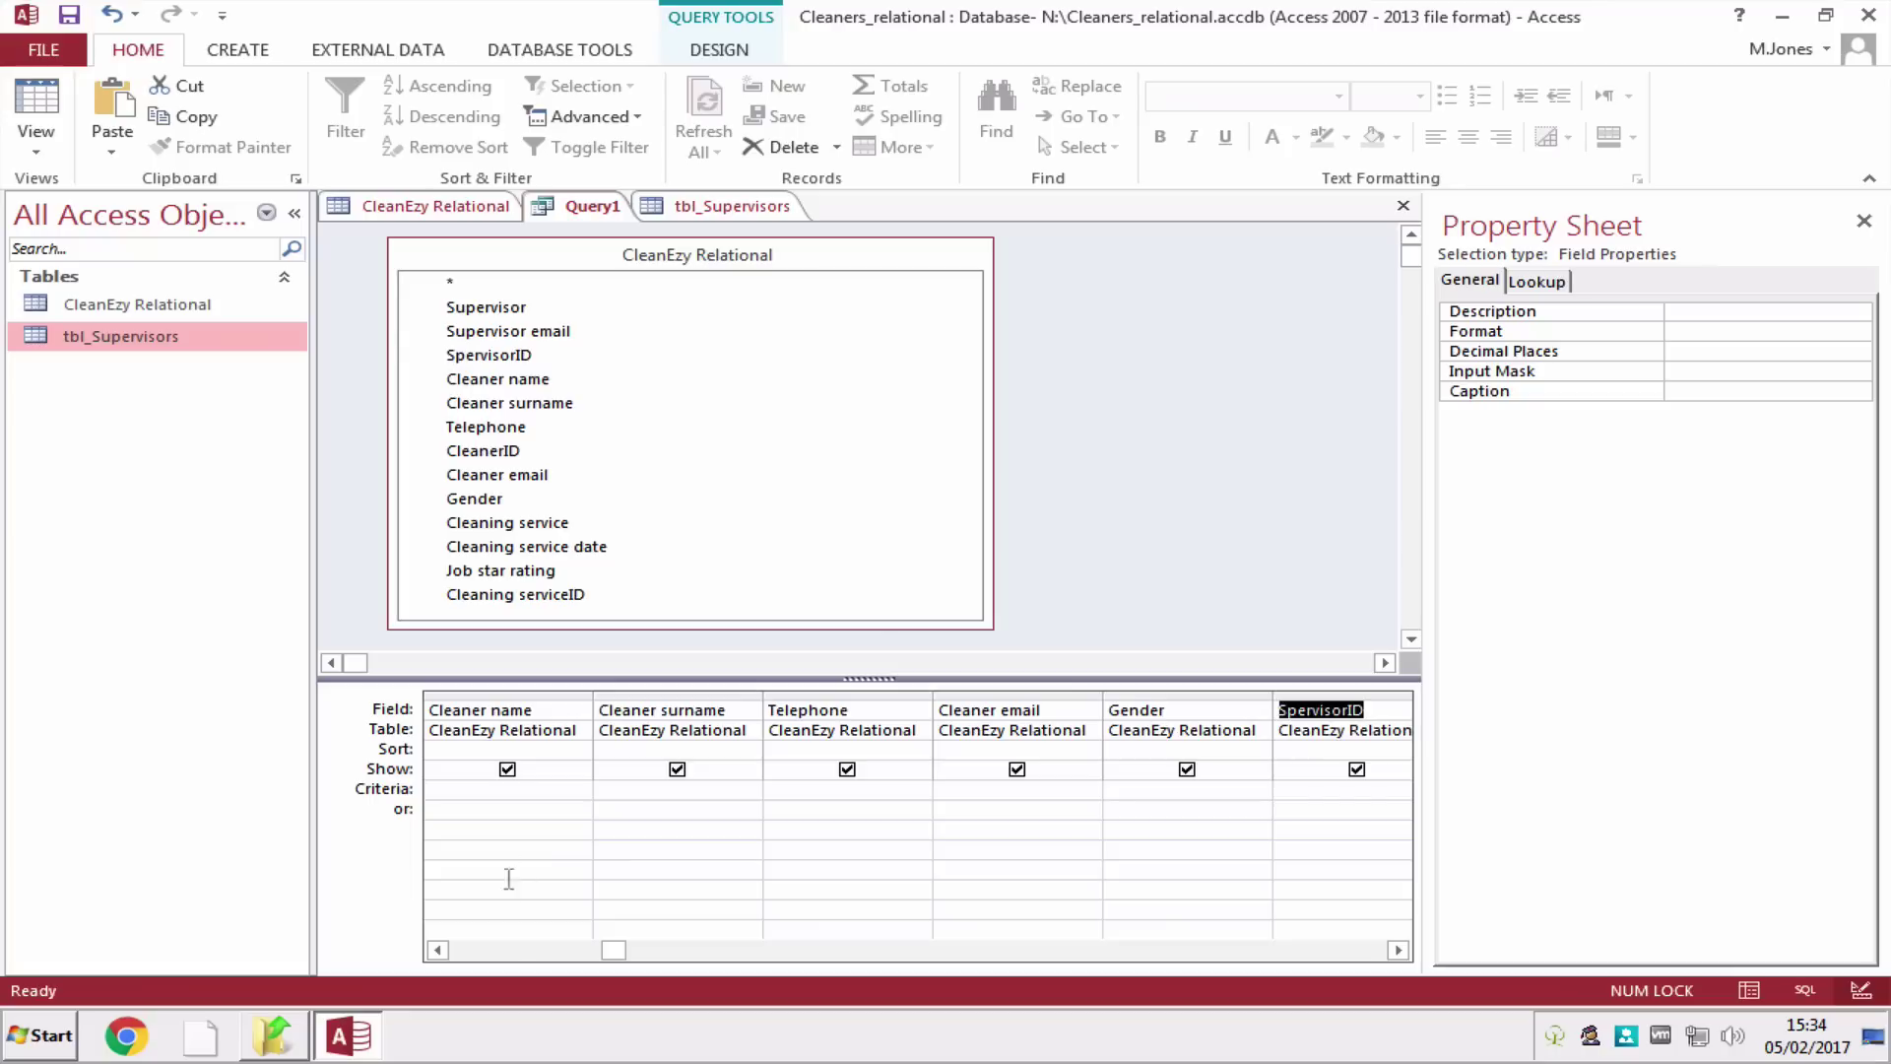
click(436, 949)
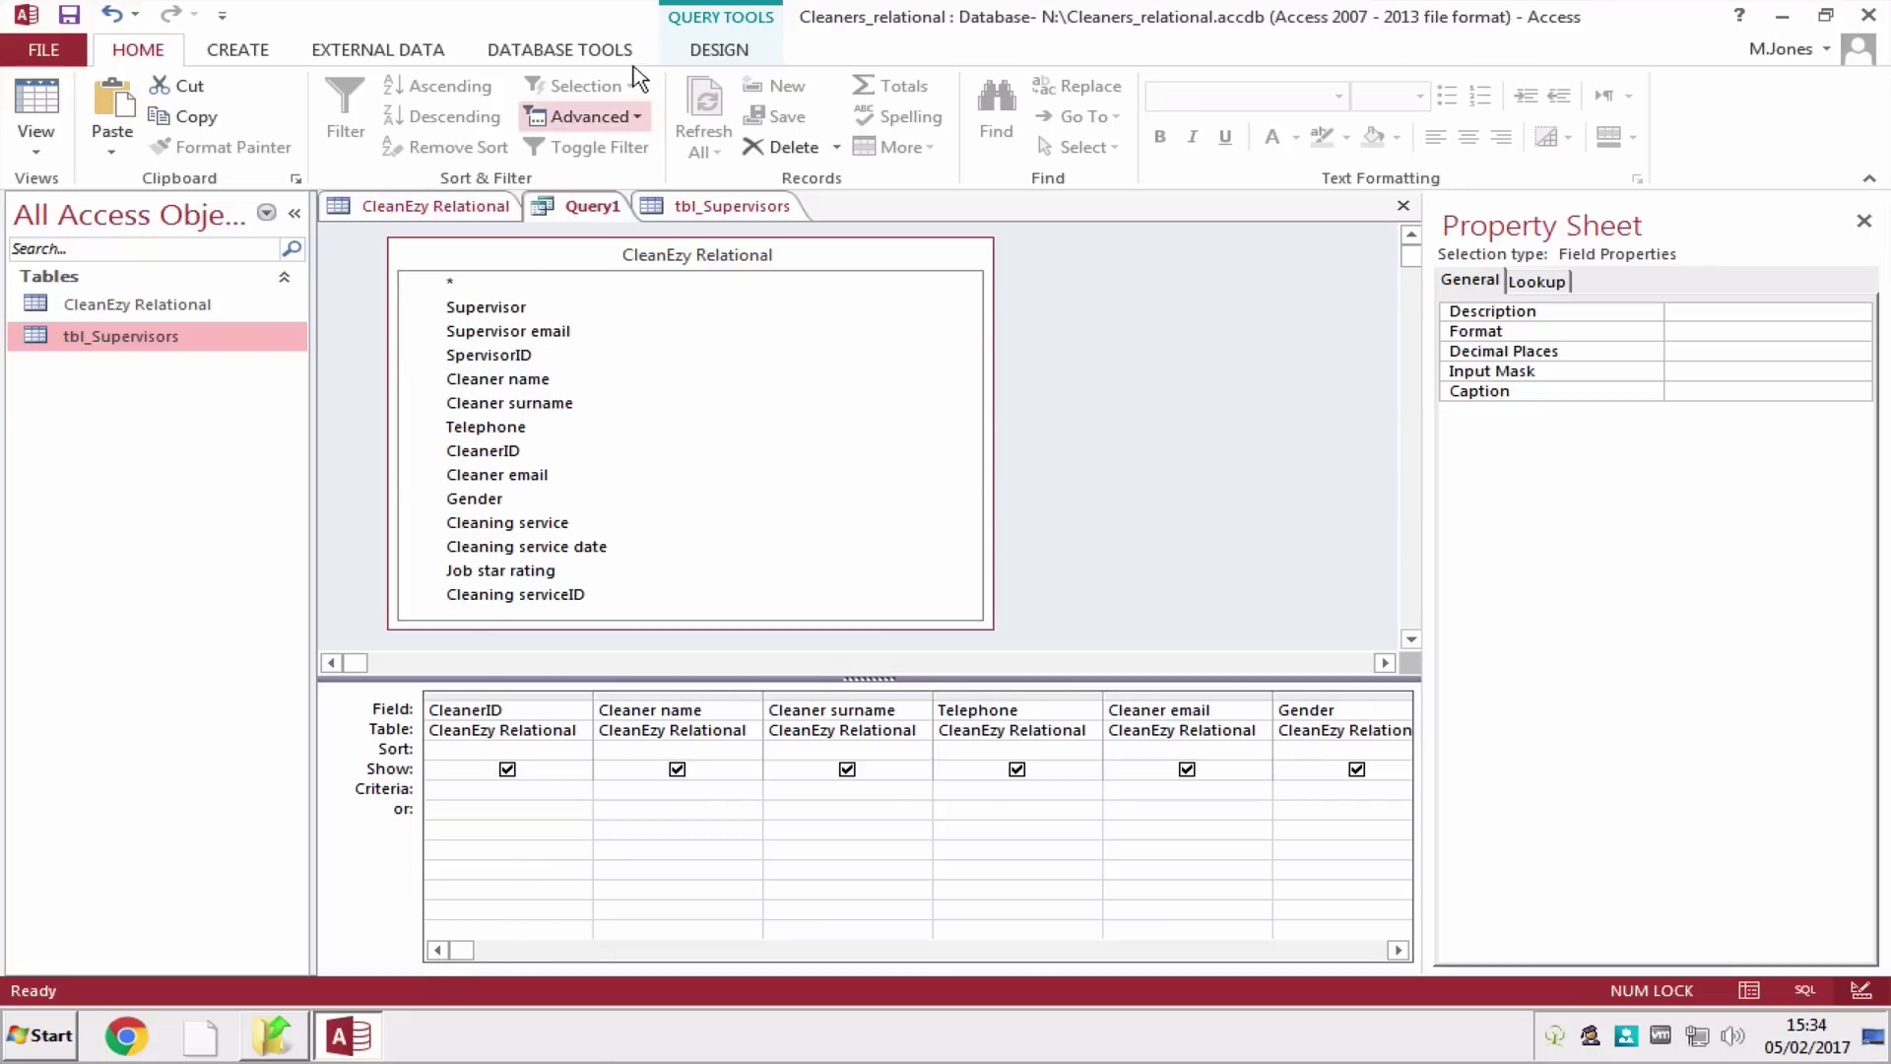
click(722, 49)
click(237, 118)
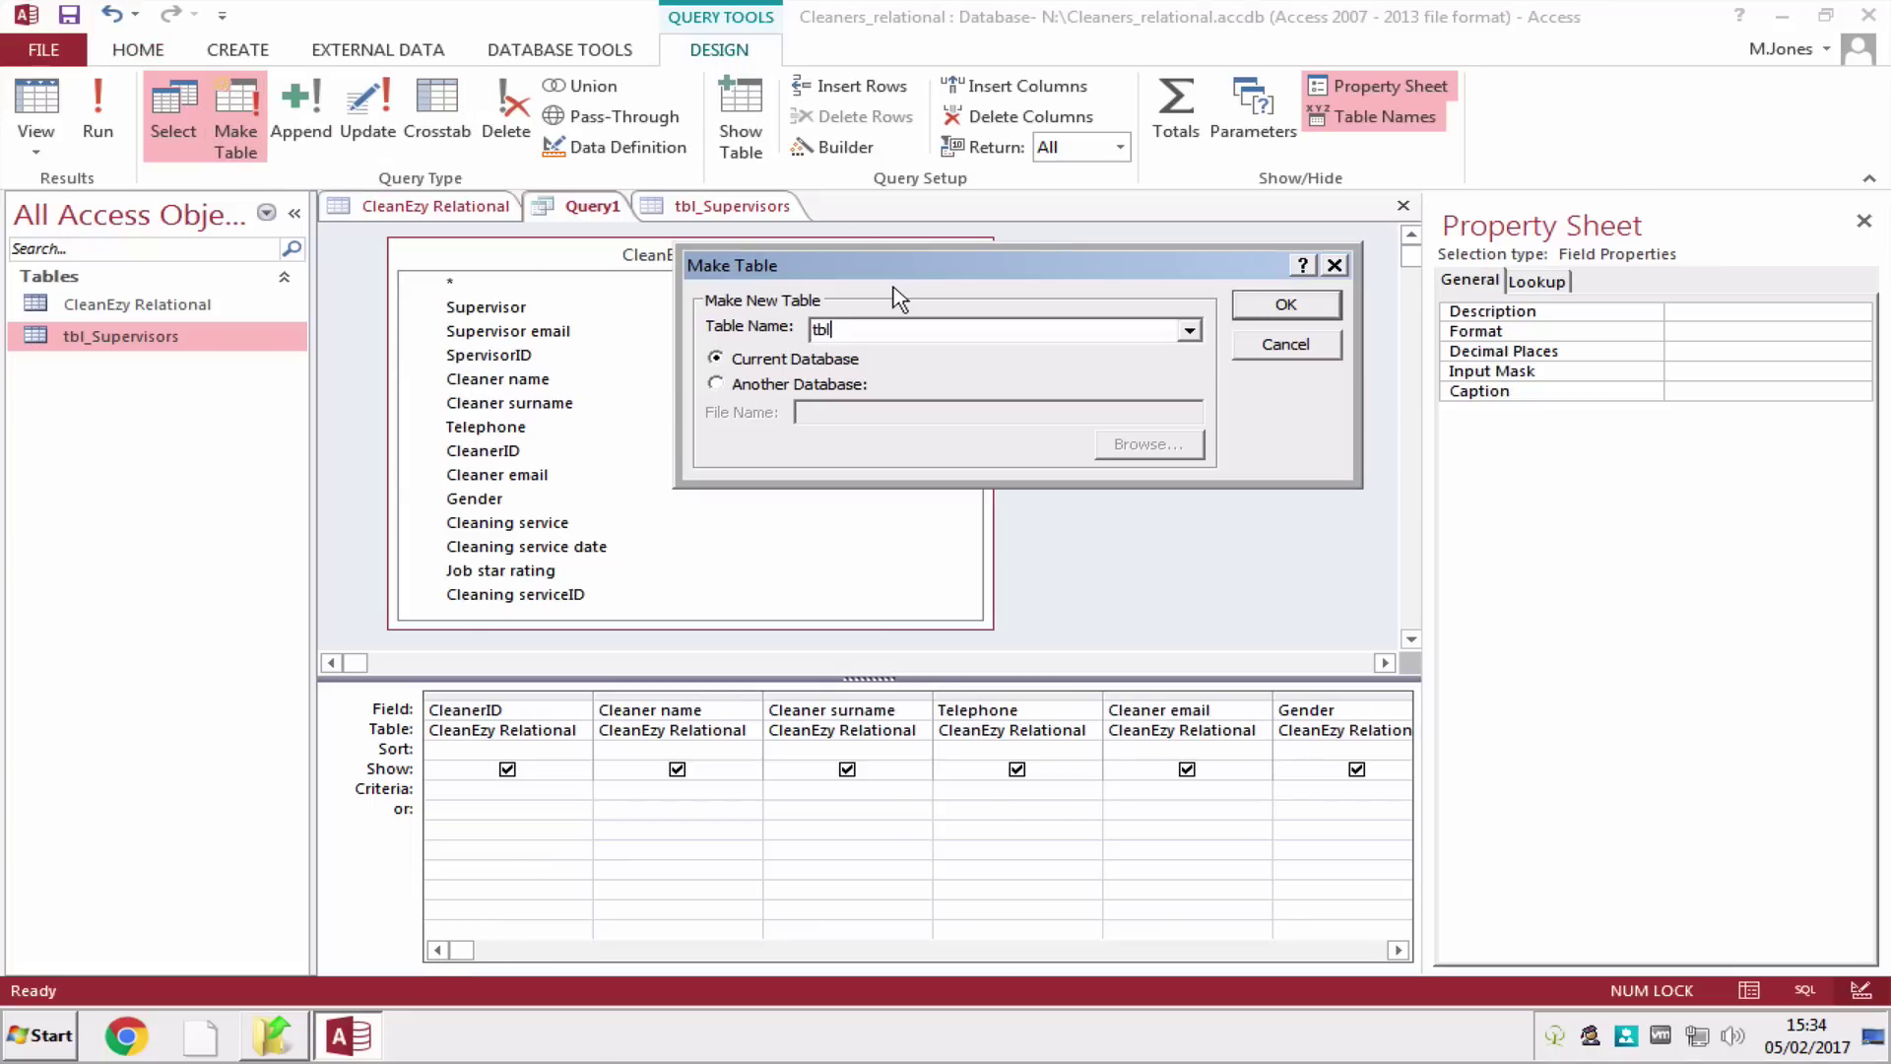
text(tbl_Cleaners)
click(1283, 304)
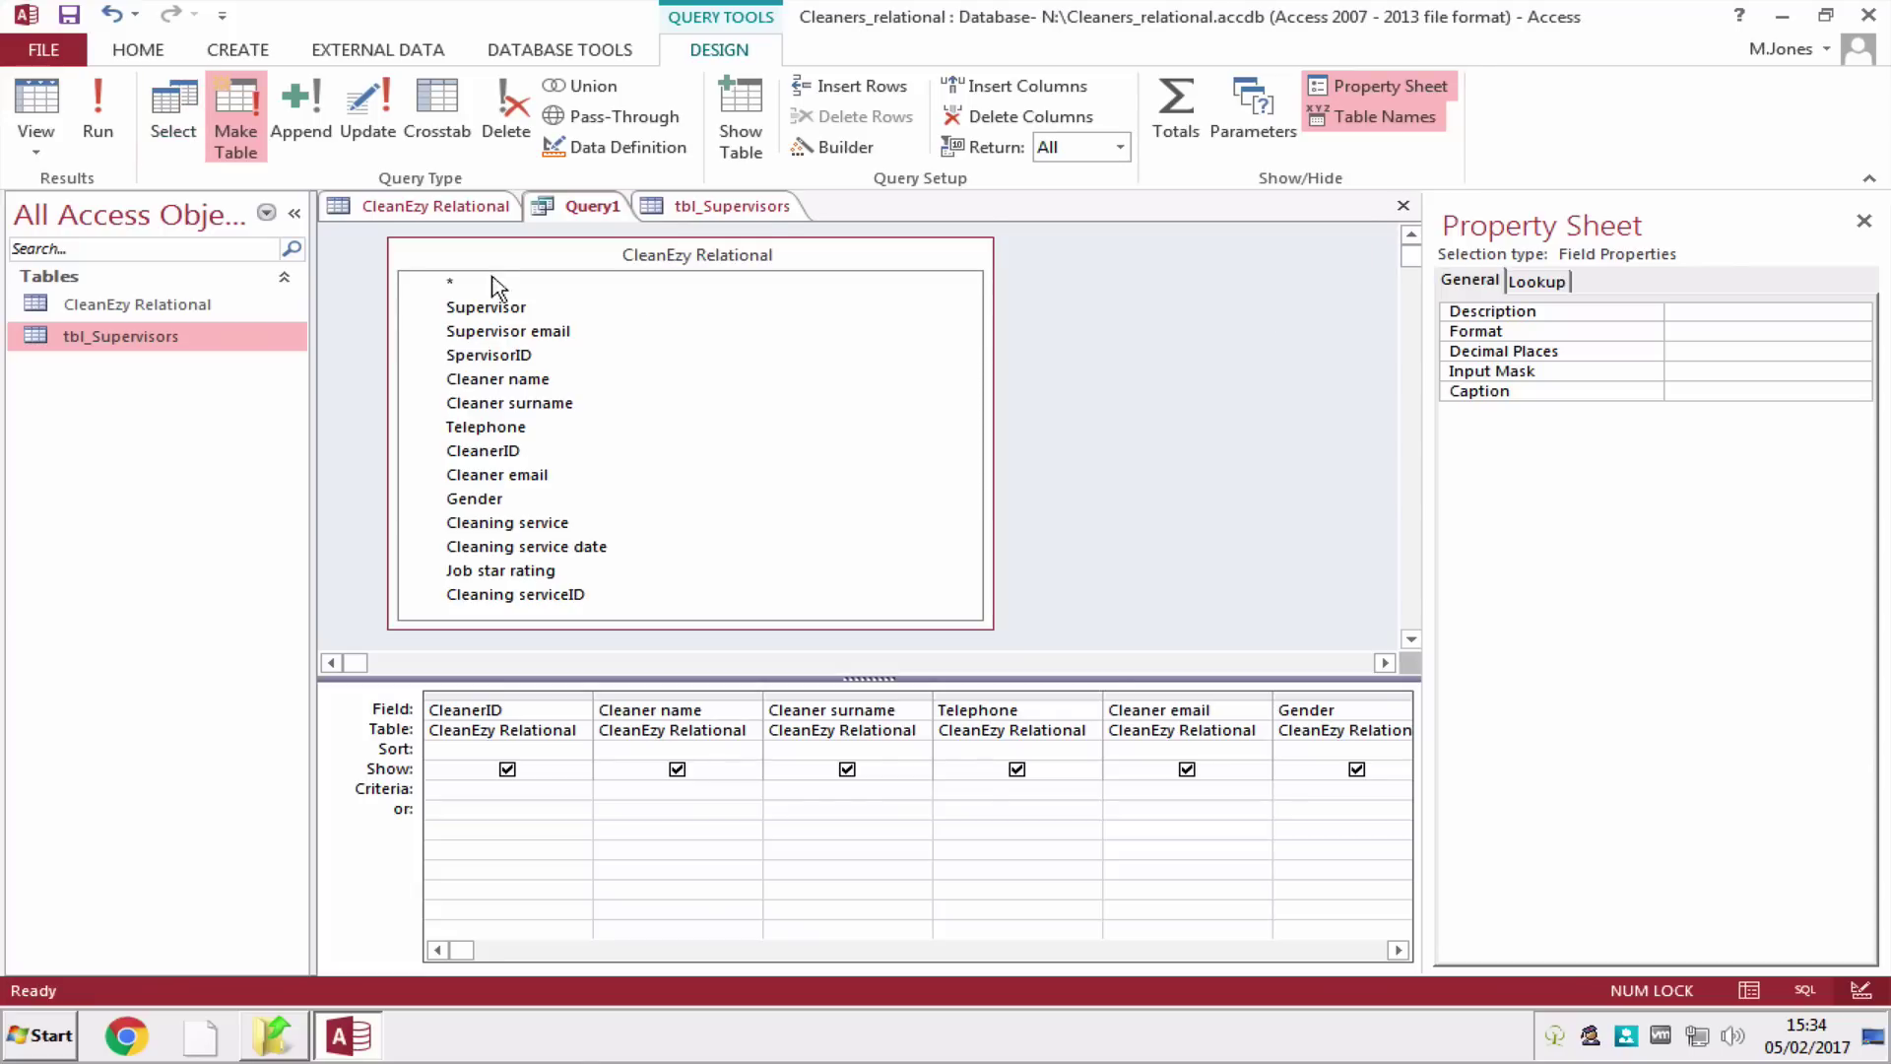
- Set the Unique Values property of Query1 to Yes
click(1397, 95)
click(1398, 96)
click(1332, 406)
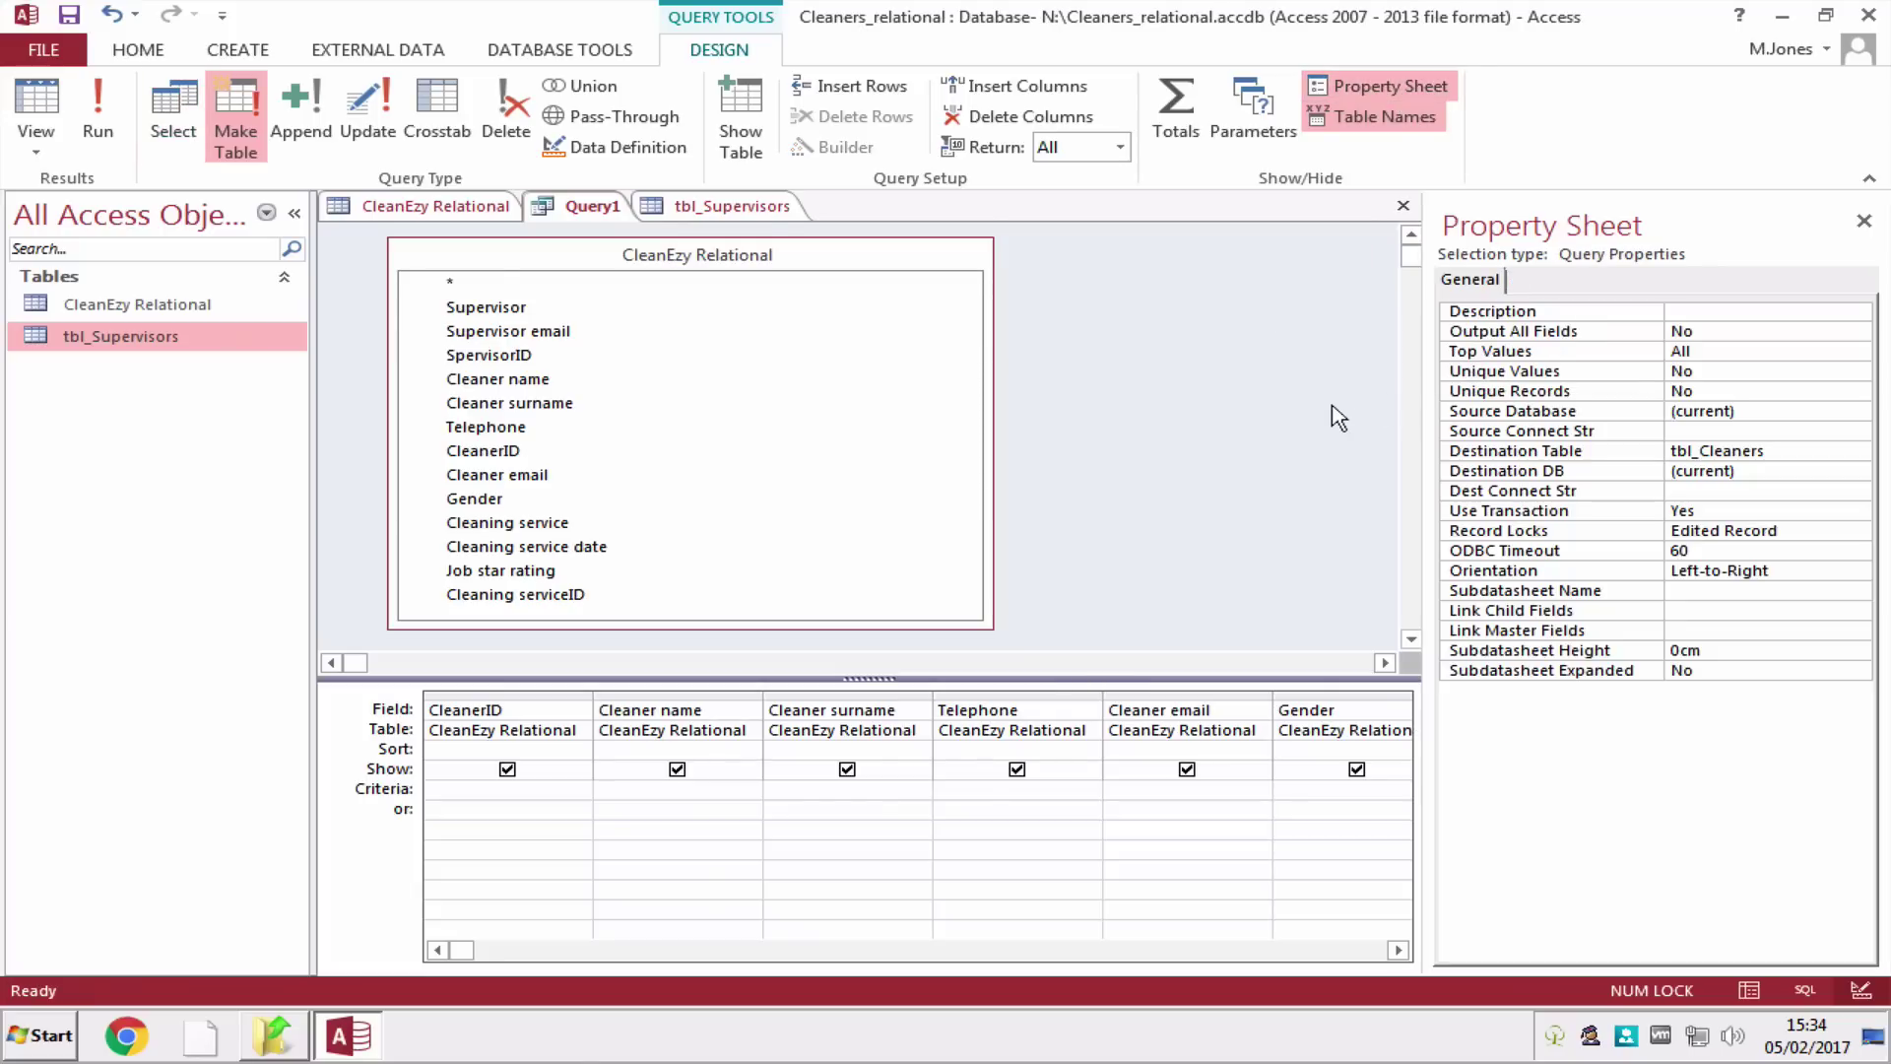
click(1823, 373)
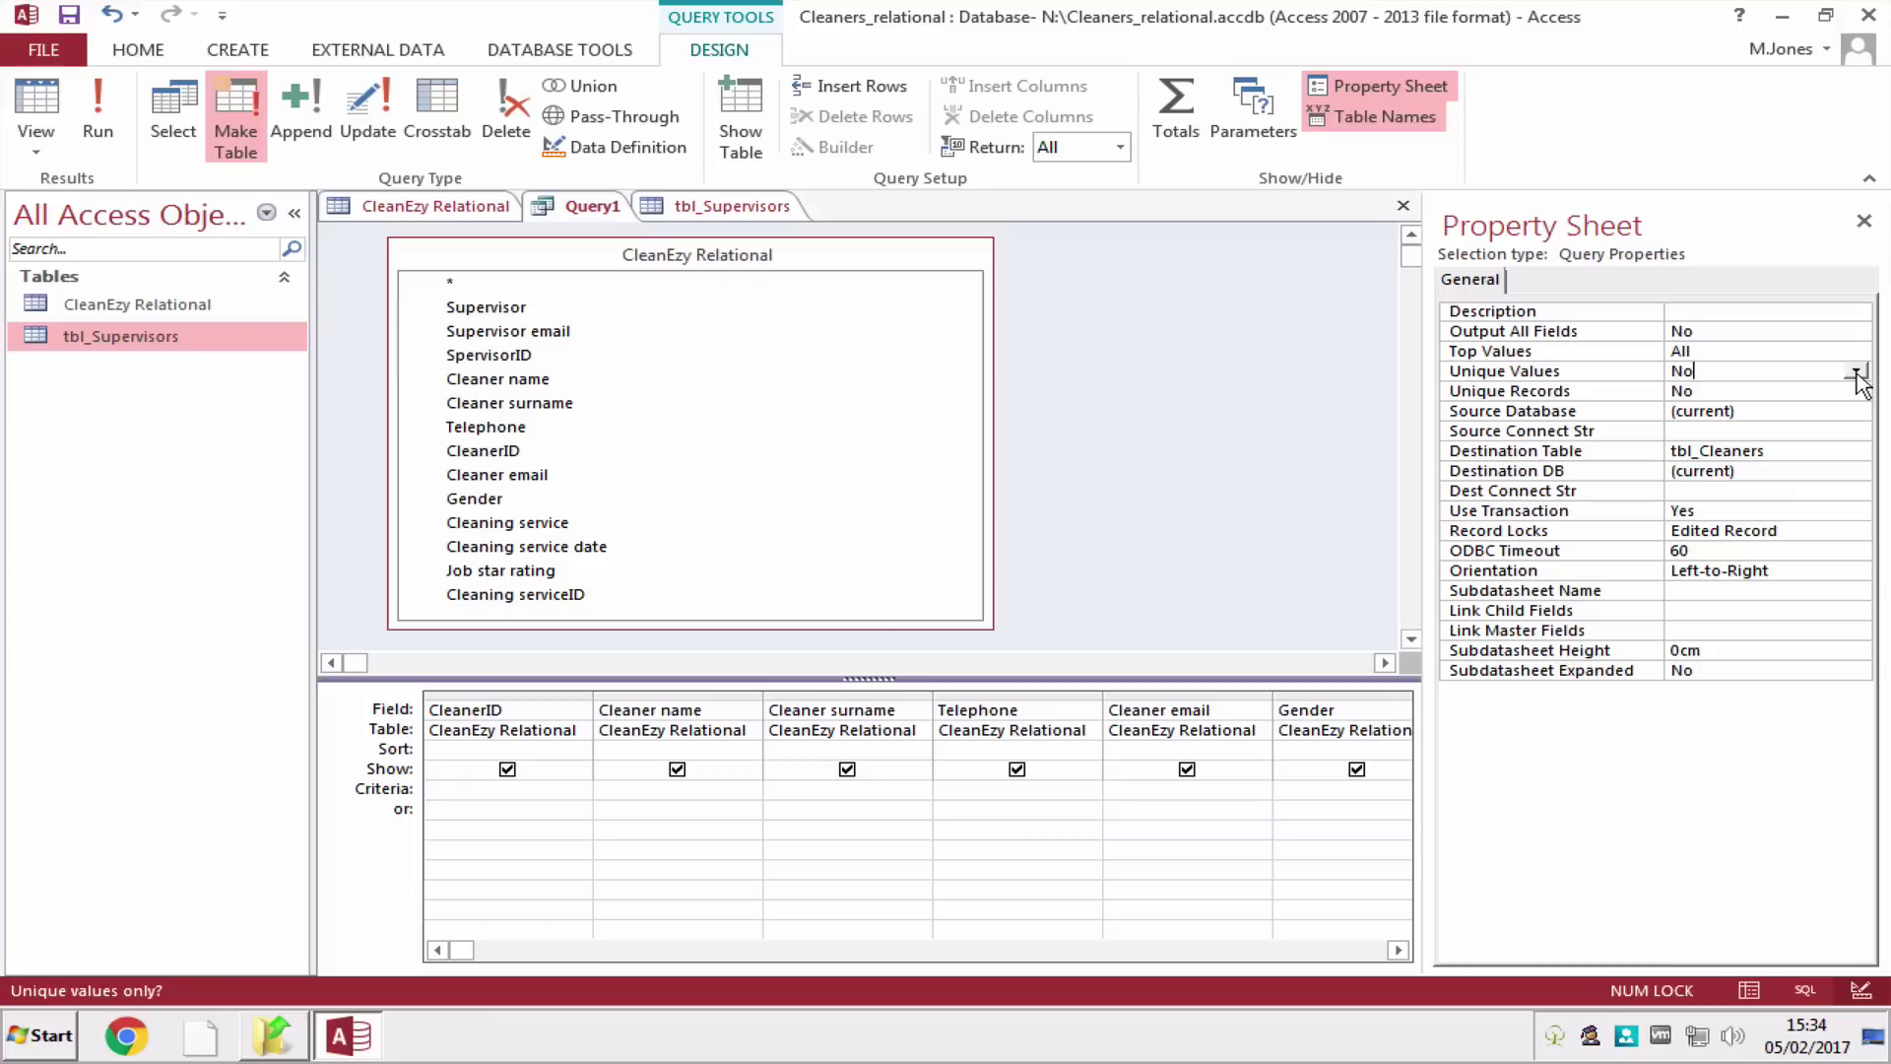
click(1857, 372)
click(1828, 390)
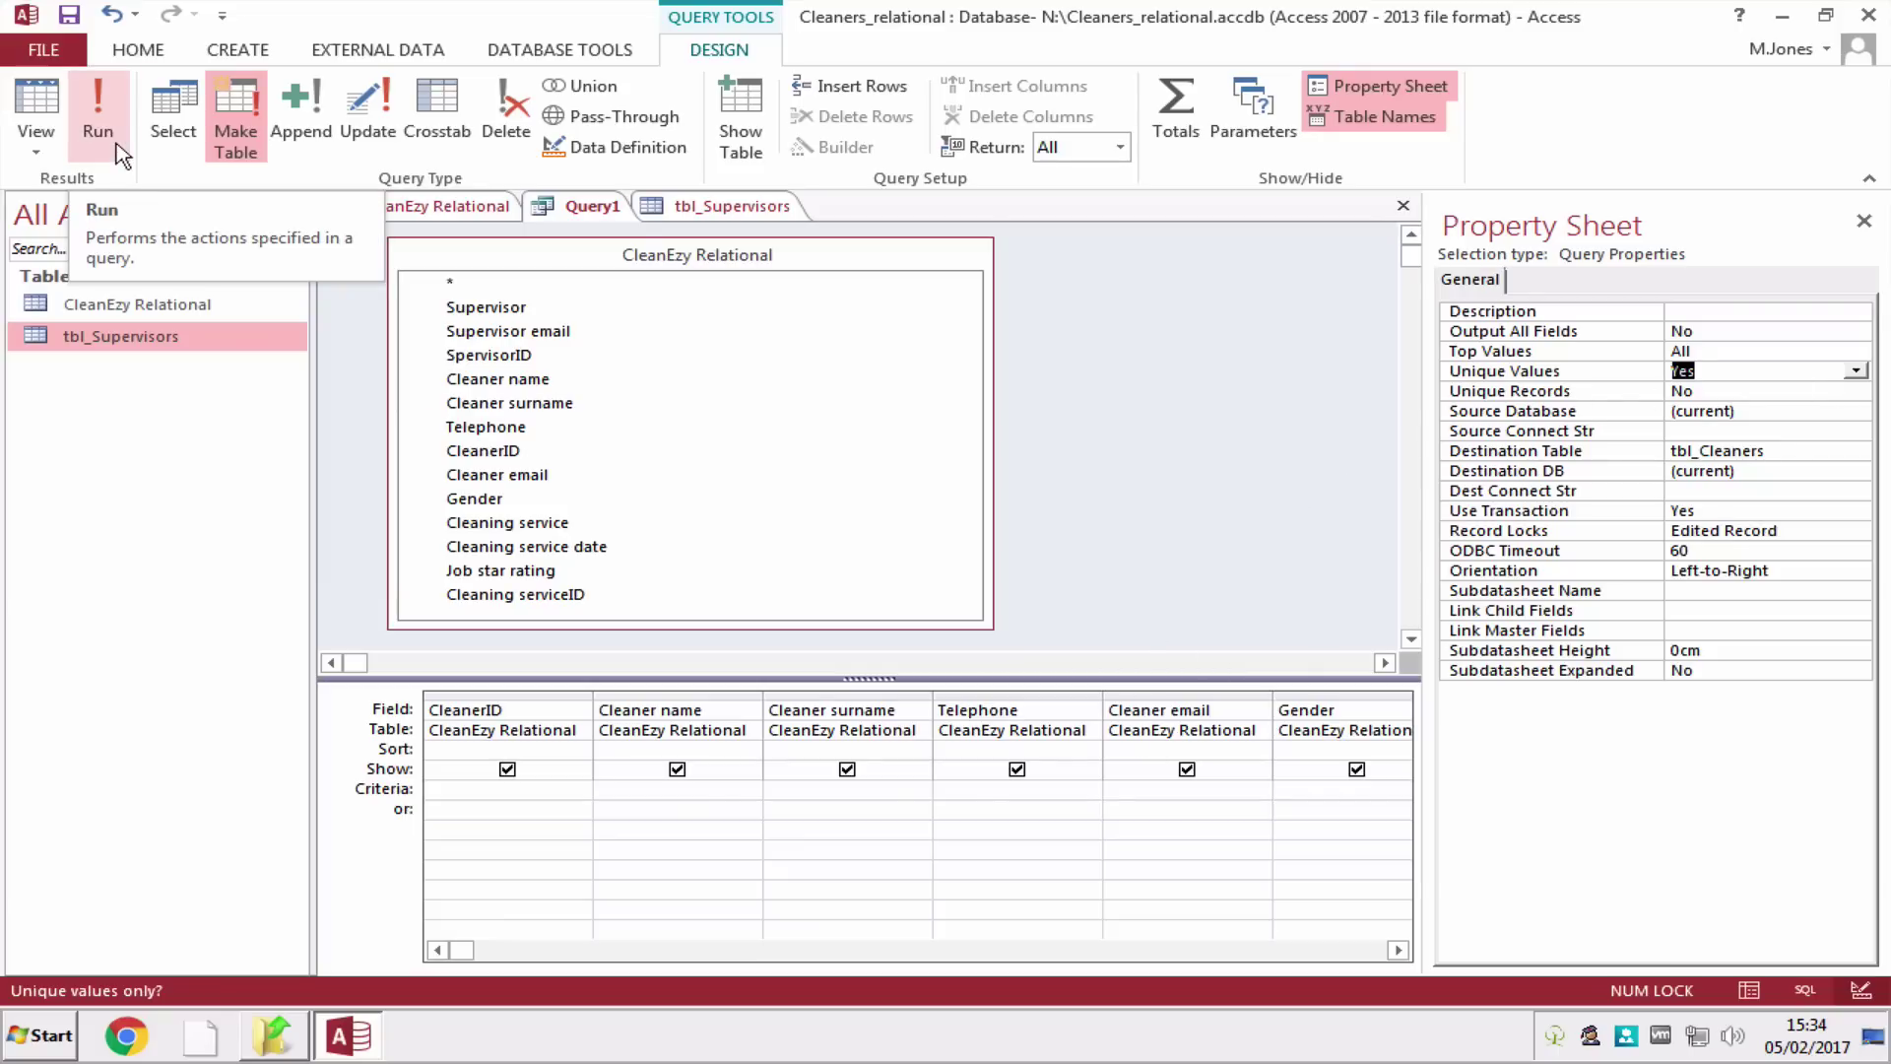
- Run the make-table query, then open tbl_Cleaners and fit the Cleaner email column to its contents
click(97, 118)
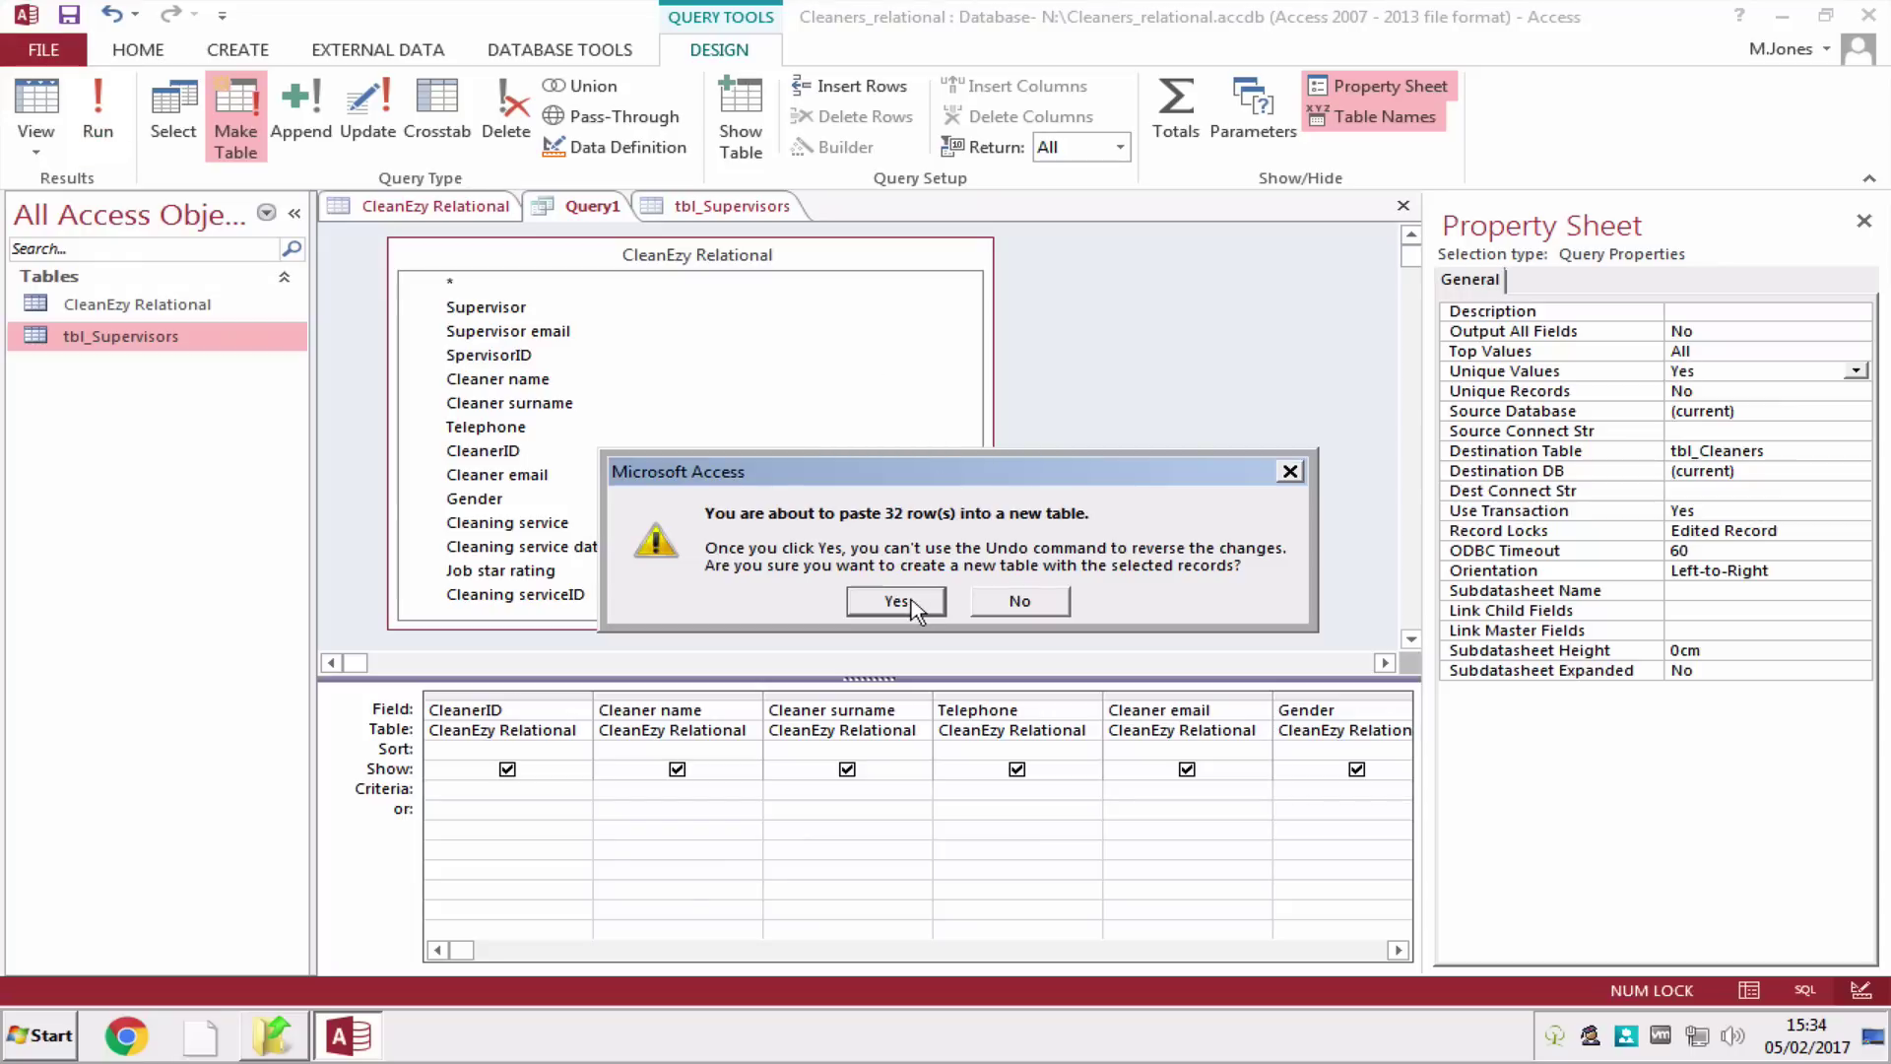
click(896, 603)
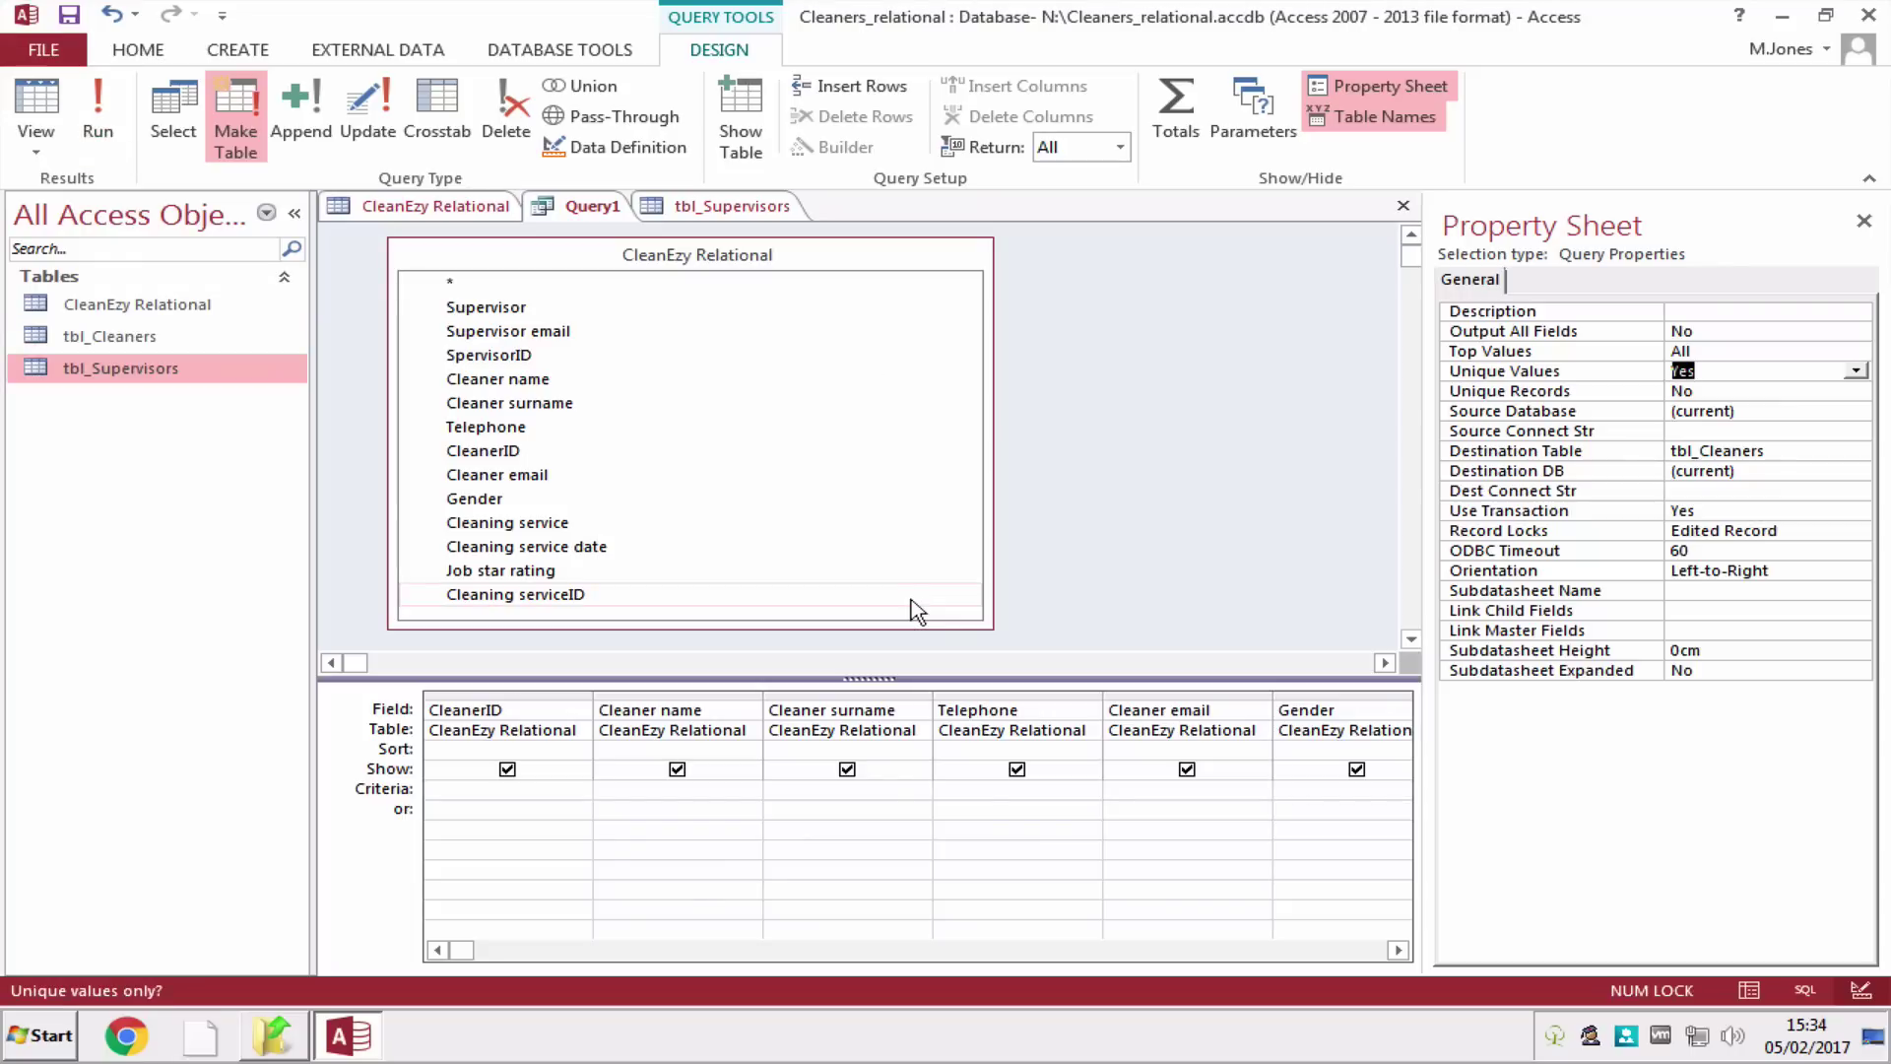
double_click(184, 345)
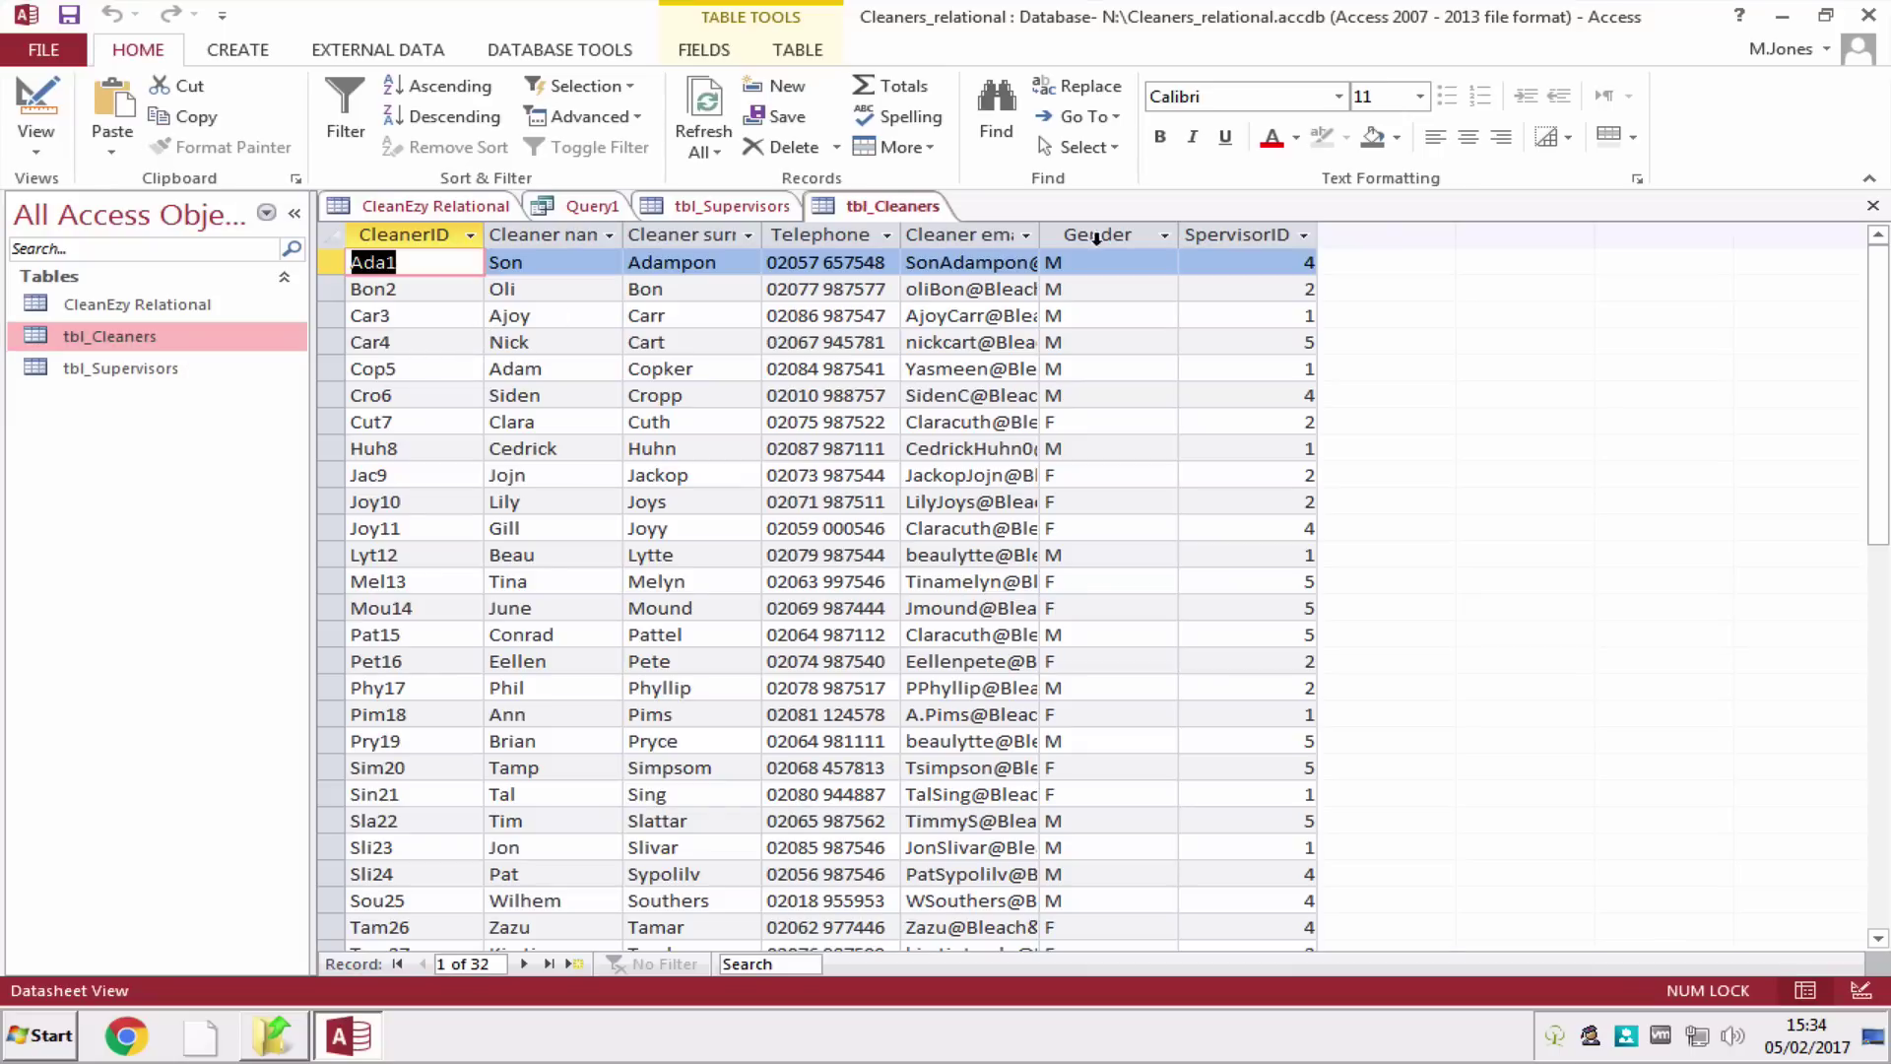
double_click(1040, 234)
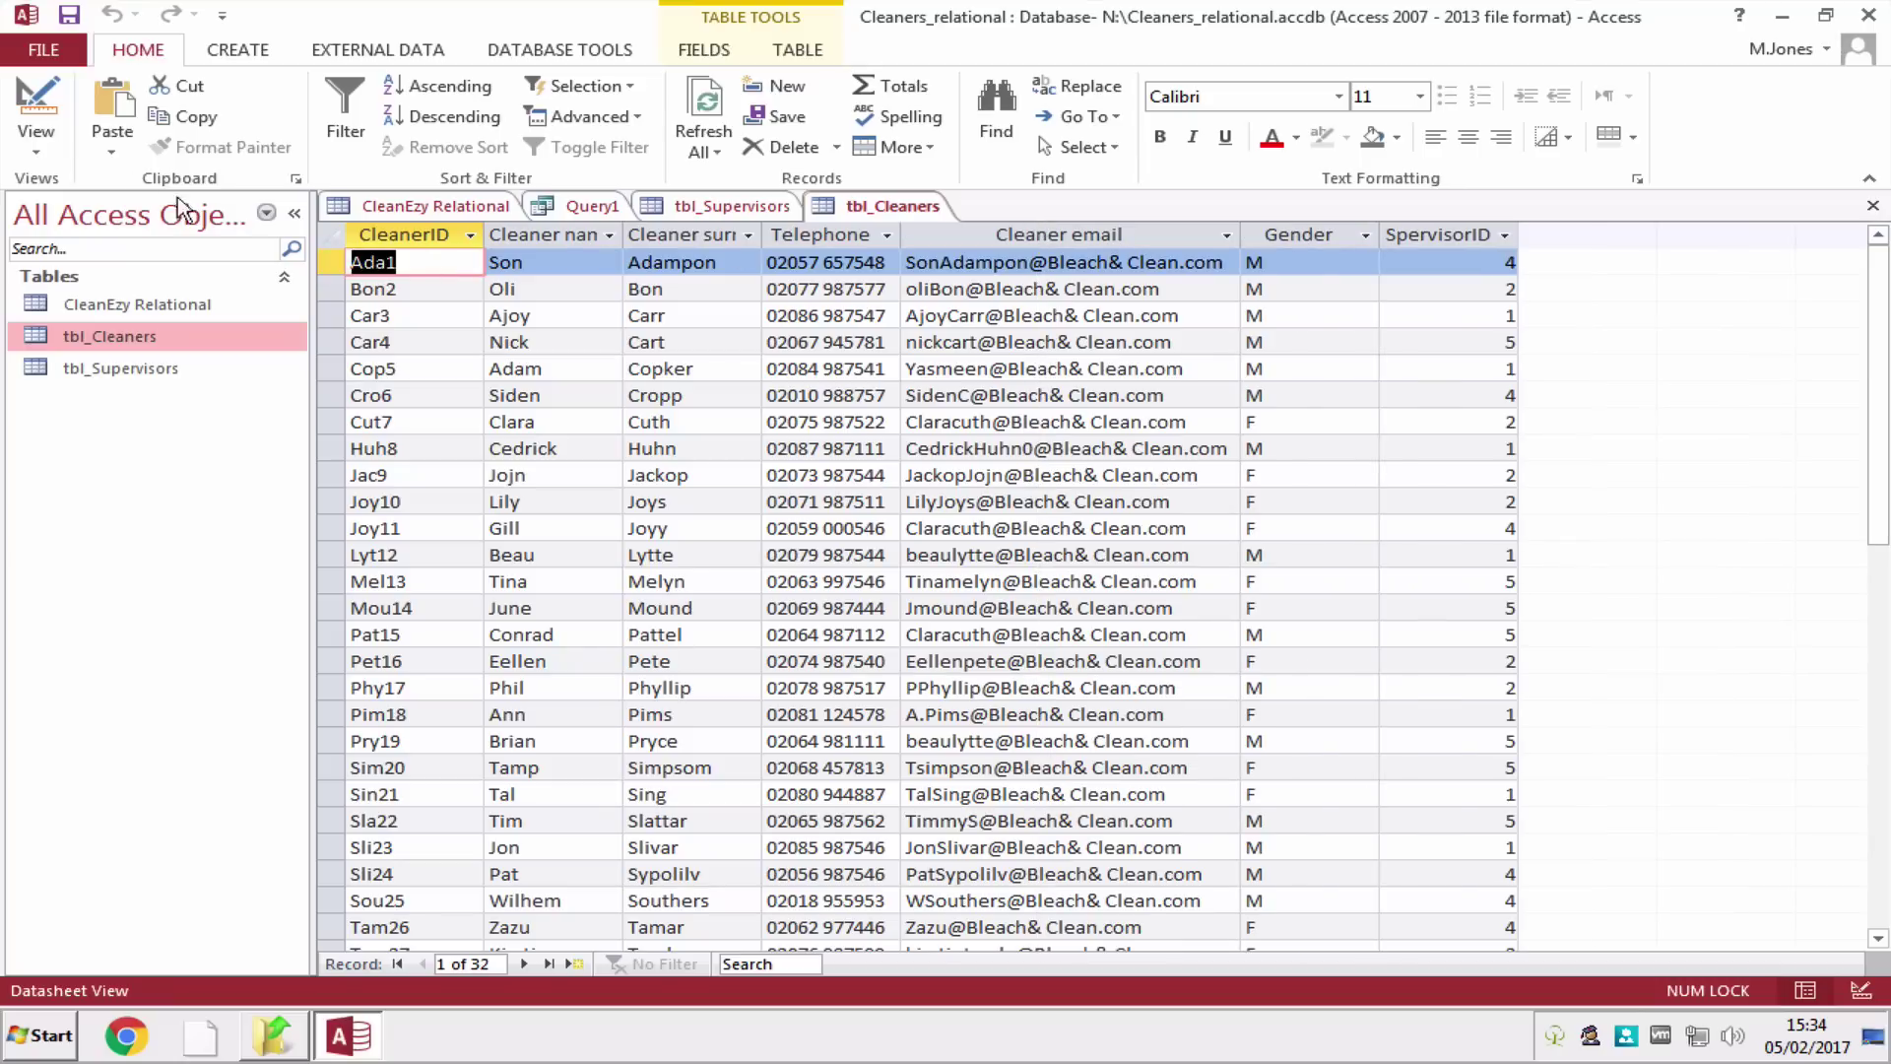
- Make CleanerID the primary key of tbl_Cleaners in Design view, then save the table and return to Datasheet view
click(47, 148)
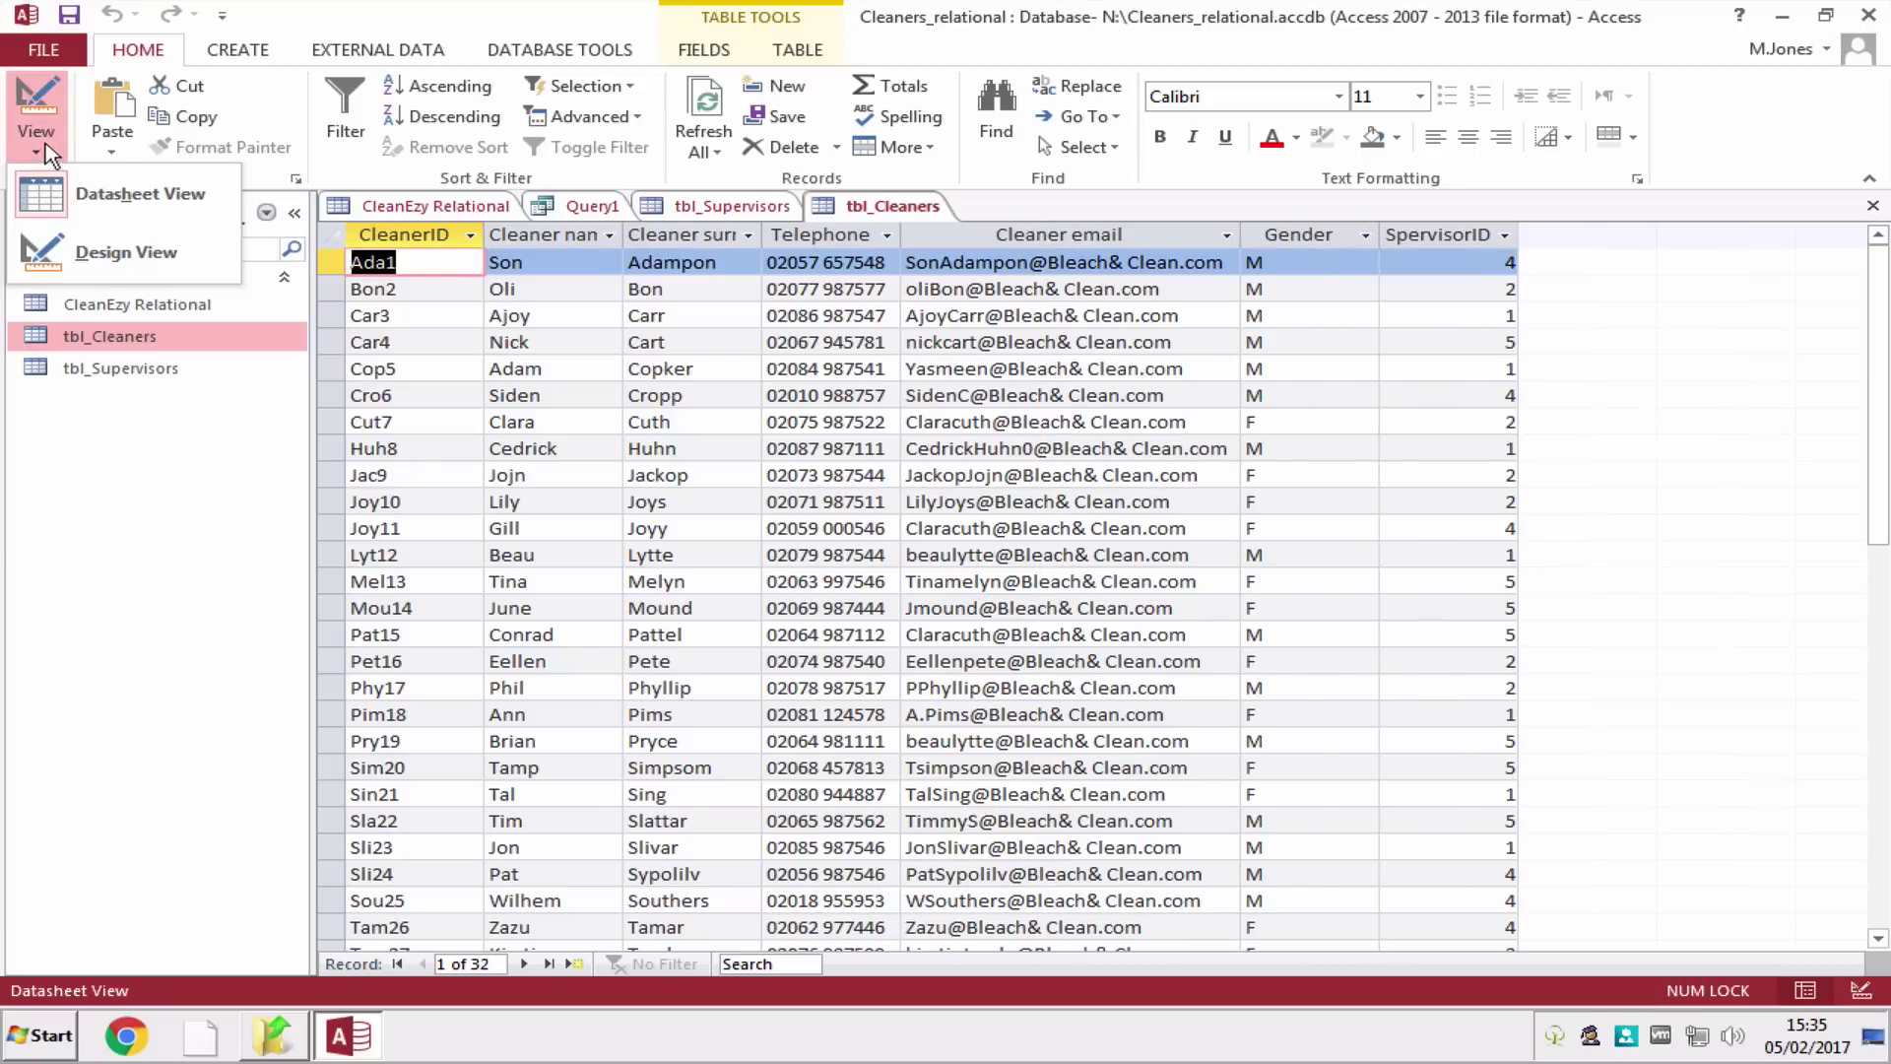
click(90, 253)
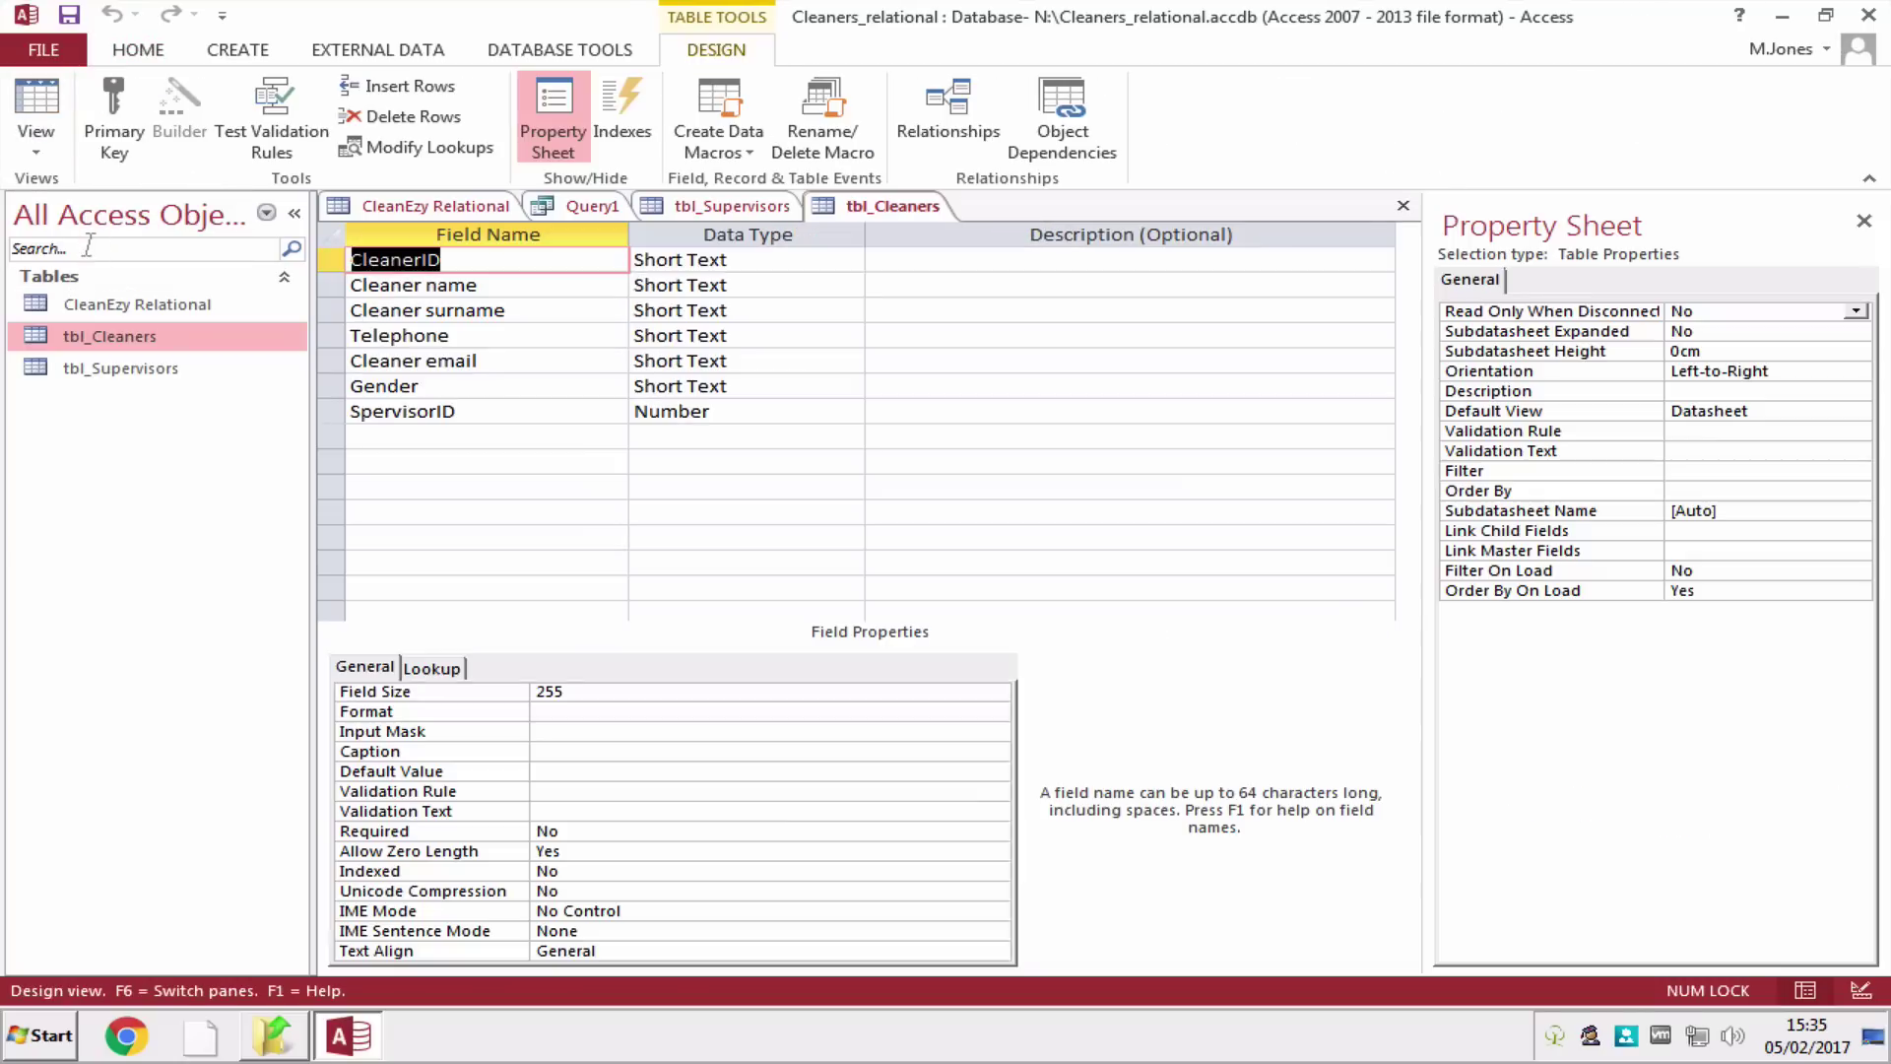
click(332, 259)
click(113, 123)
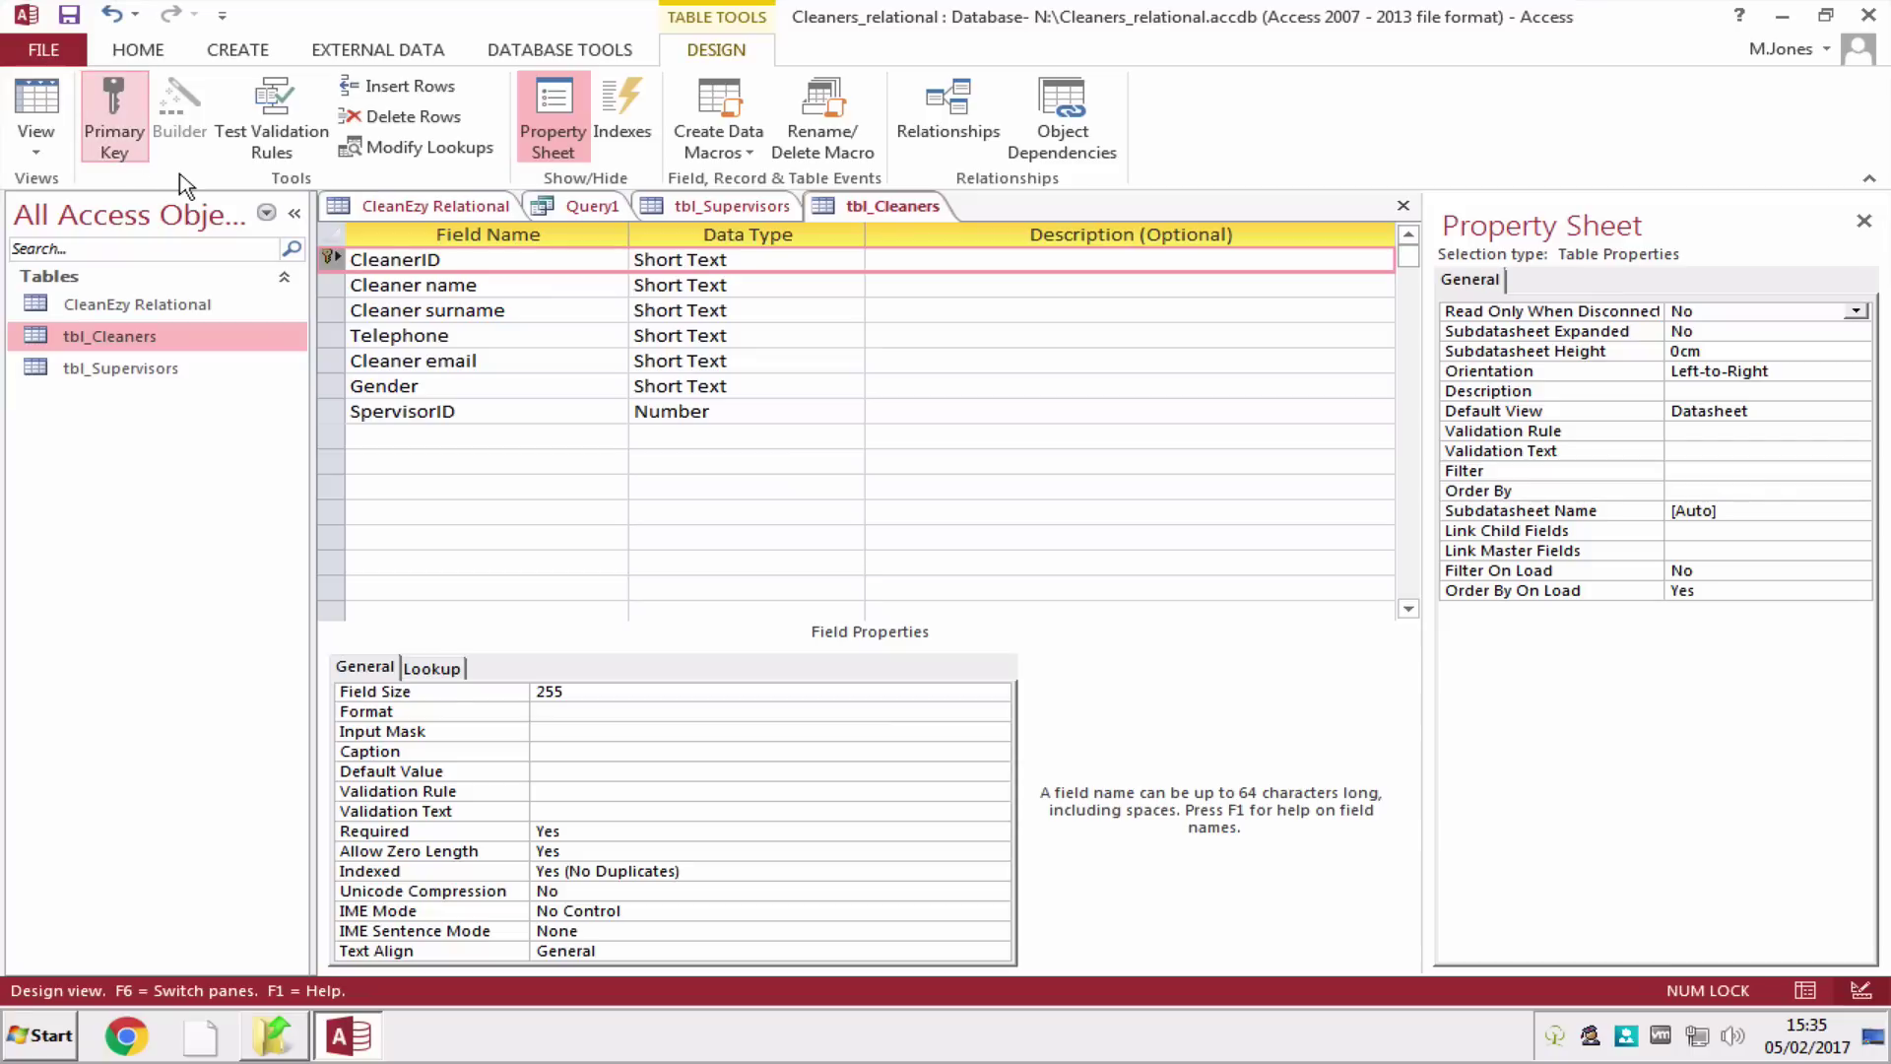
click(29, 157)
click(65, 210)
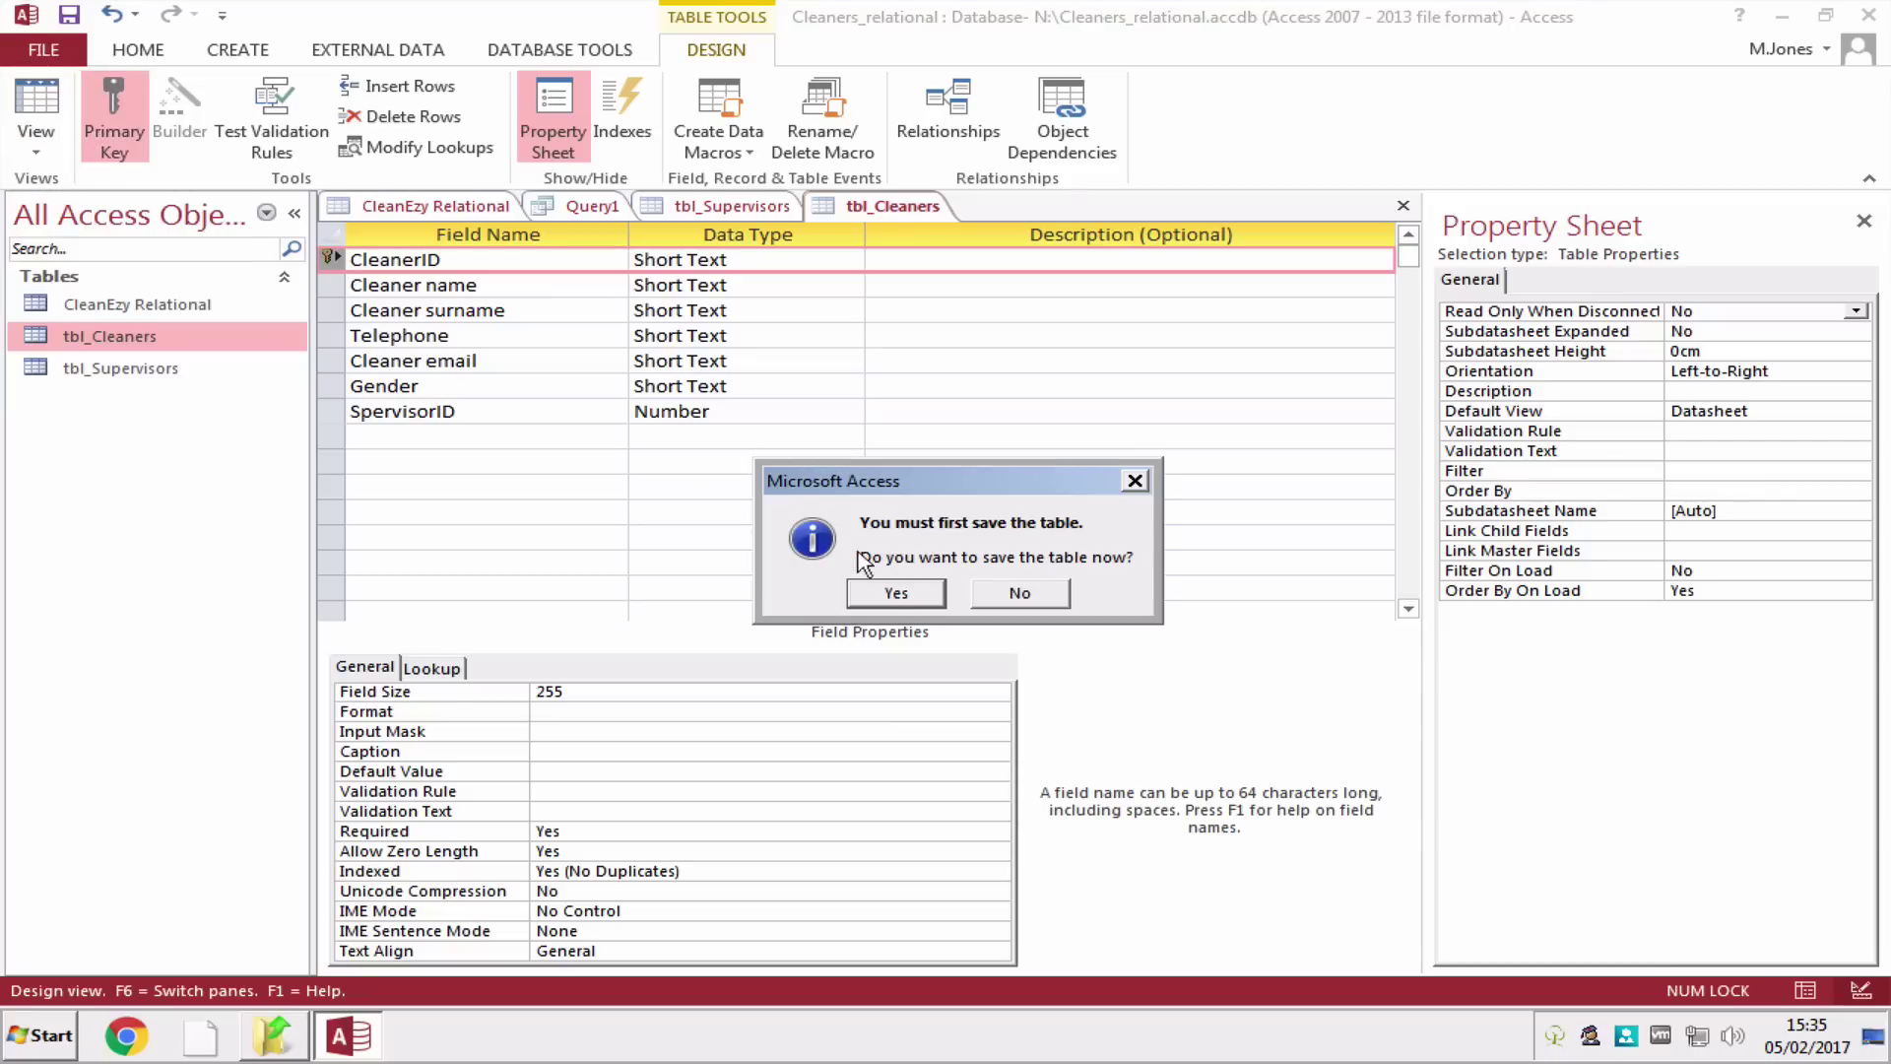
click(891, 589)
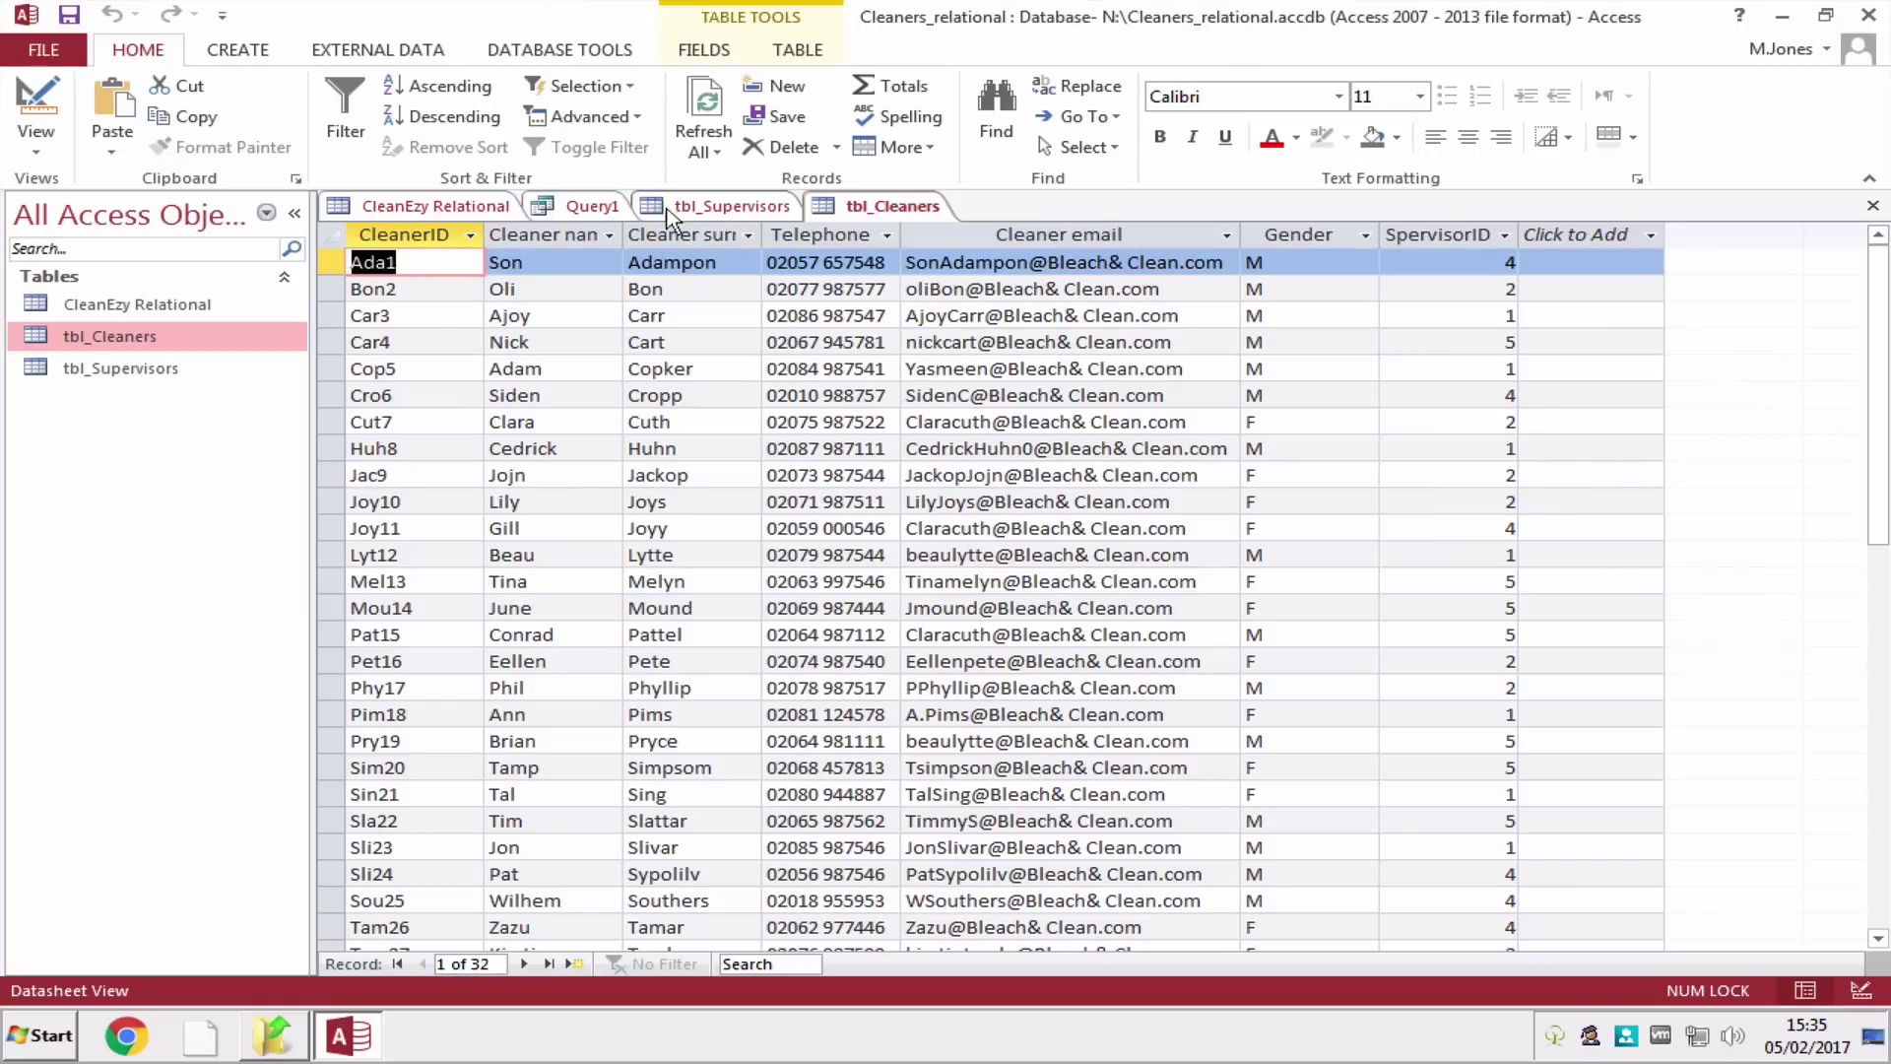
- Remove all the cleaner fields, from CleanerID to SpervisorID, from the Query1 design grid
click(591, 205)
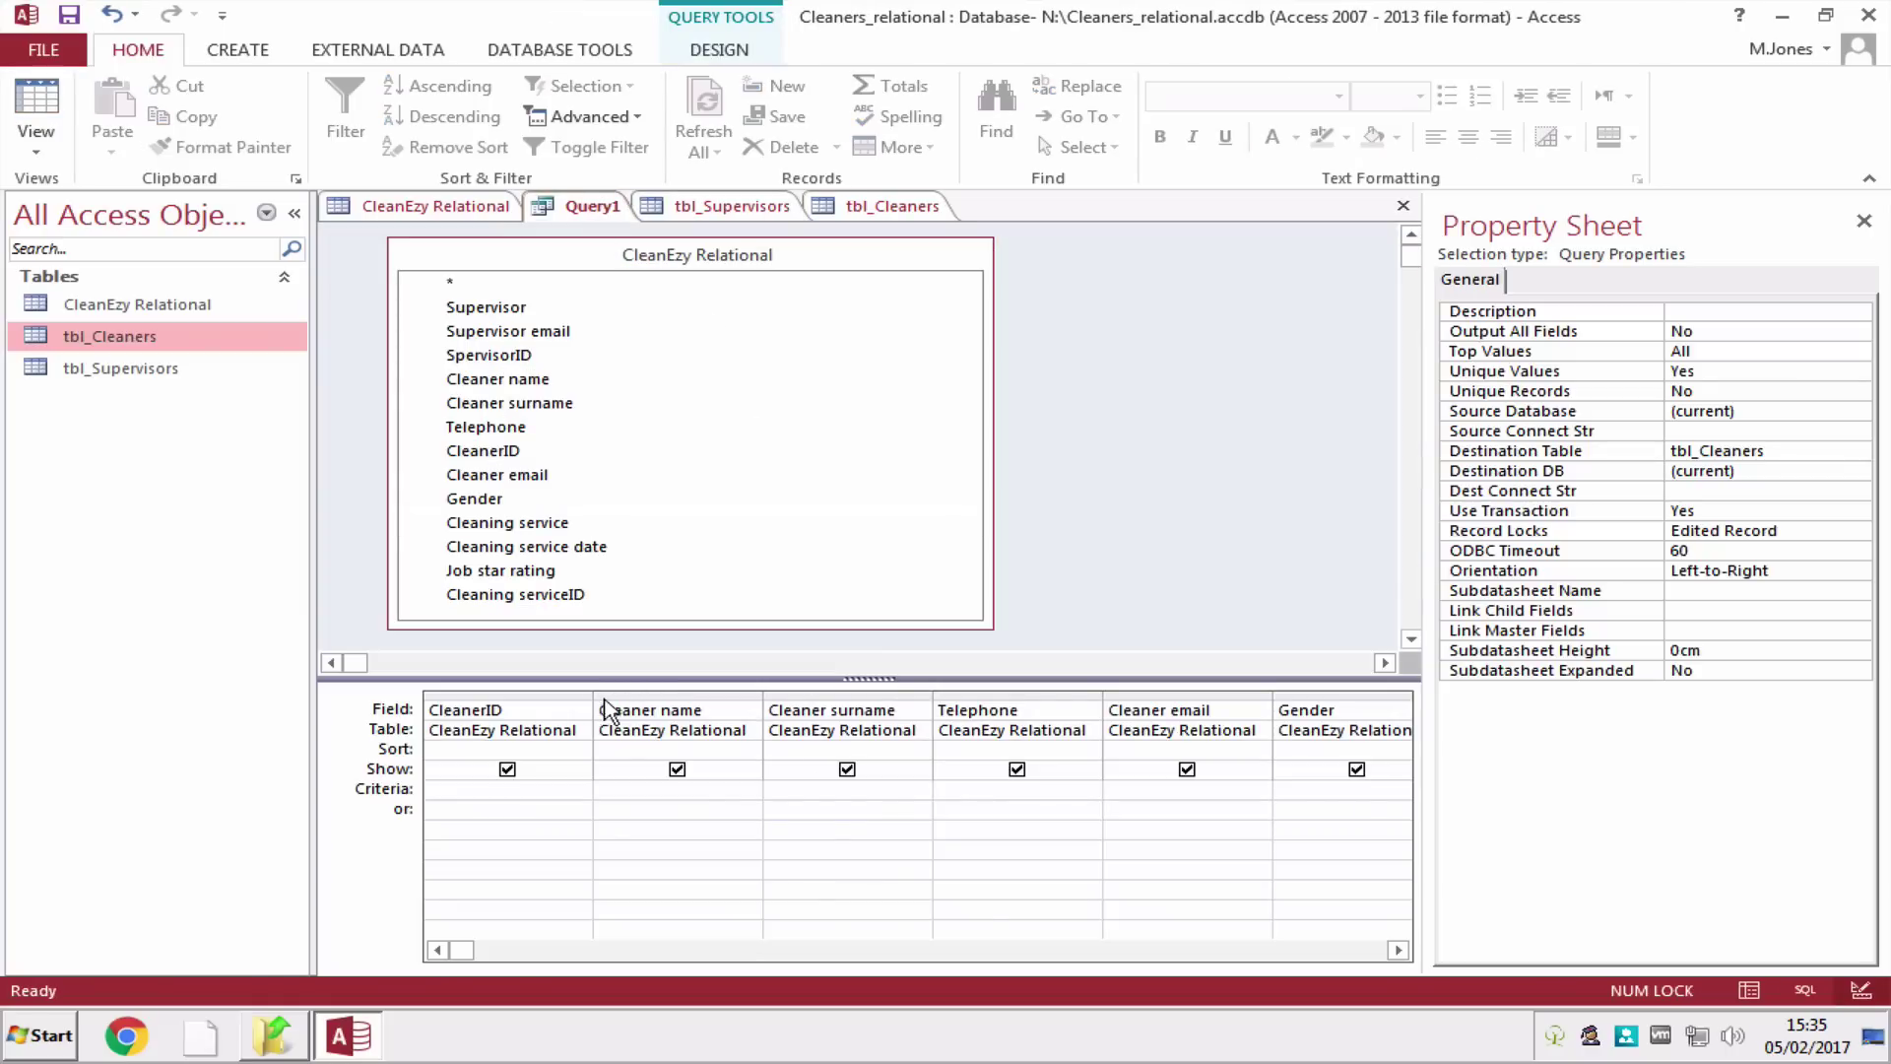
click(553, 694)
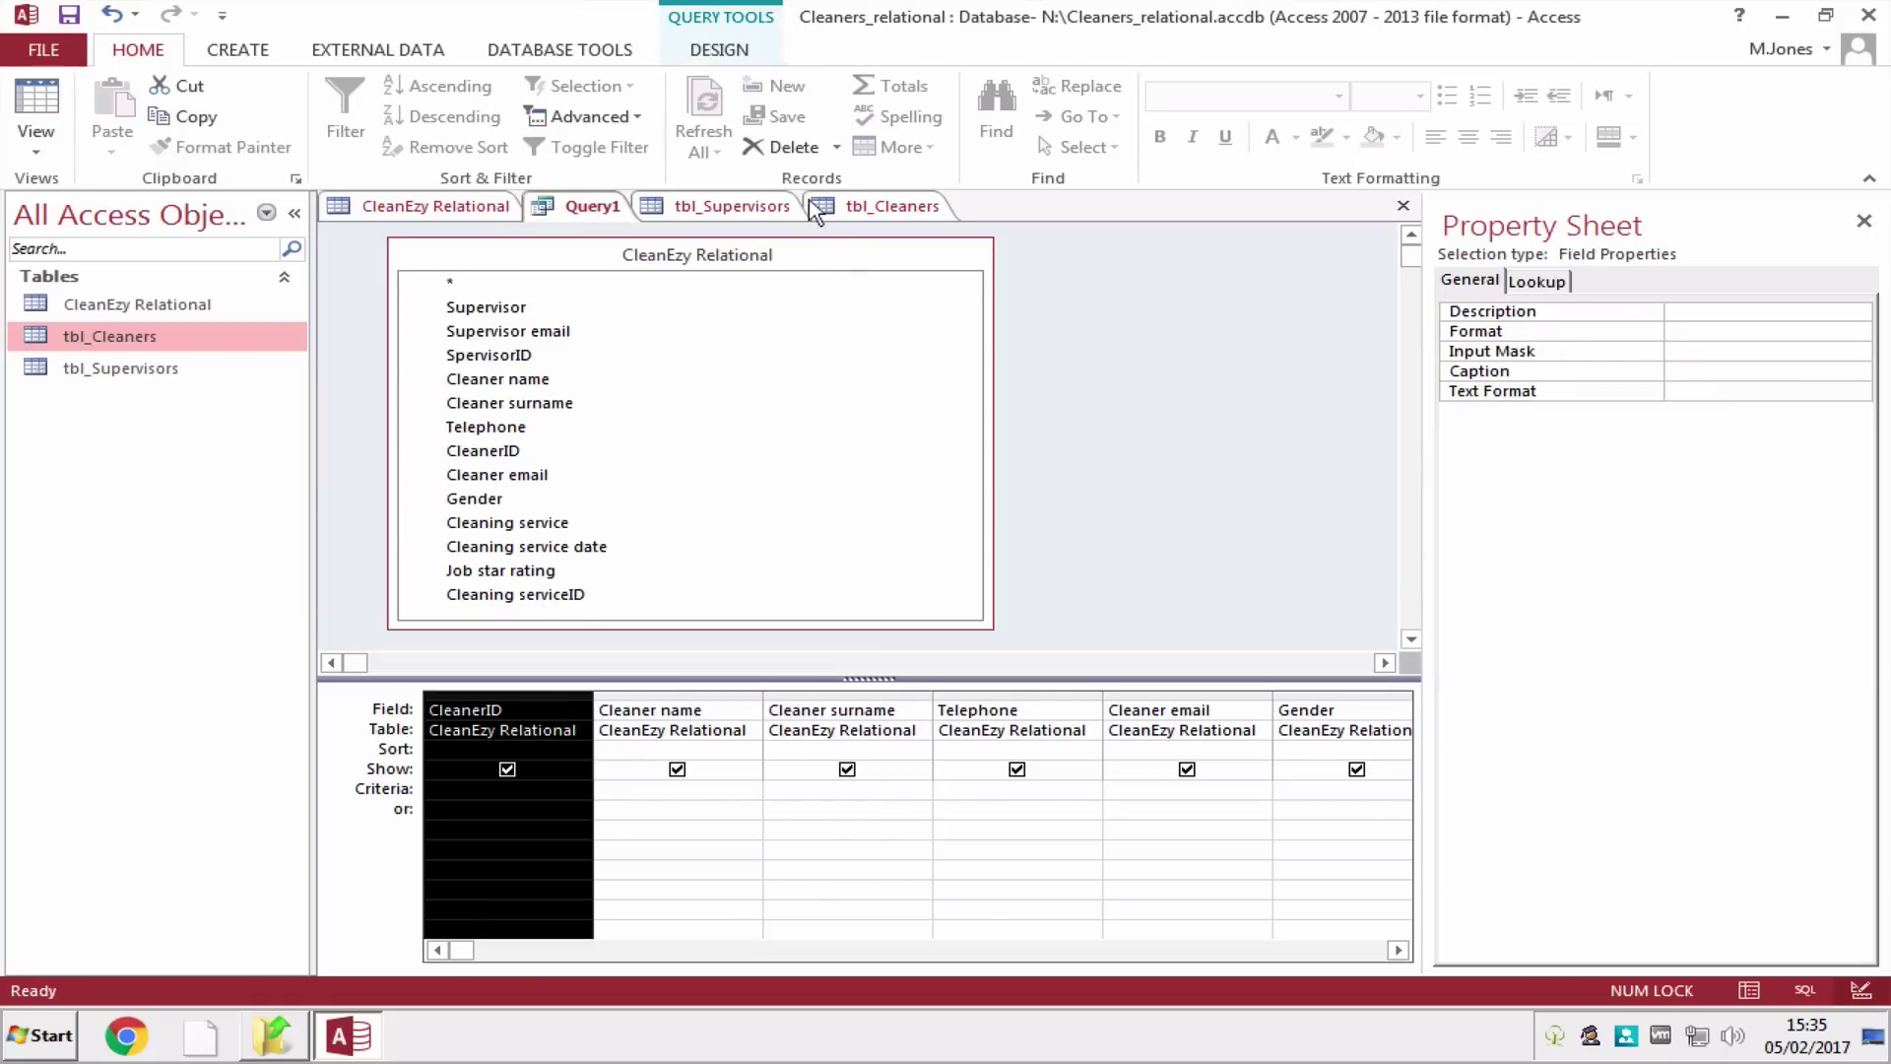
click(788, 147)
click(837, 148)
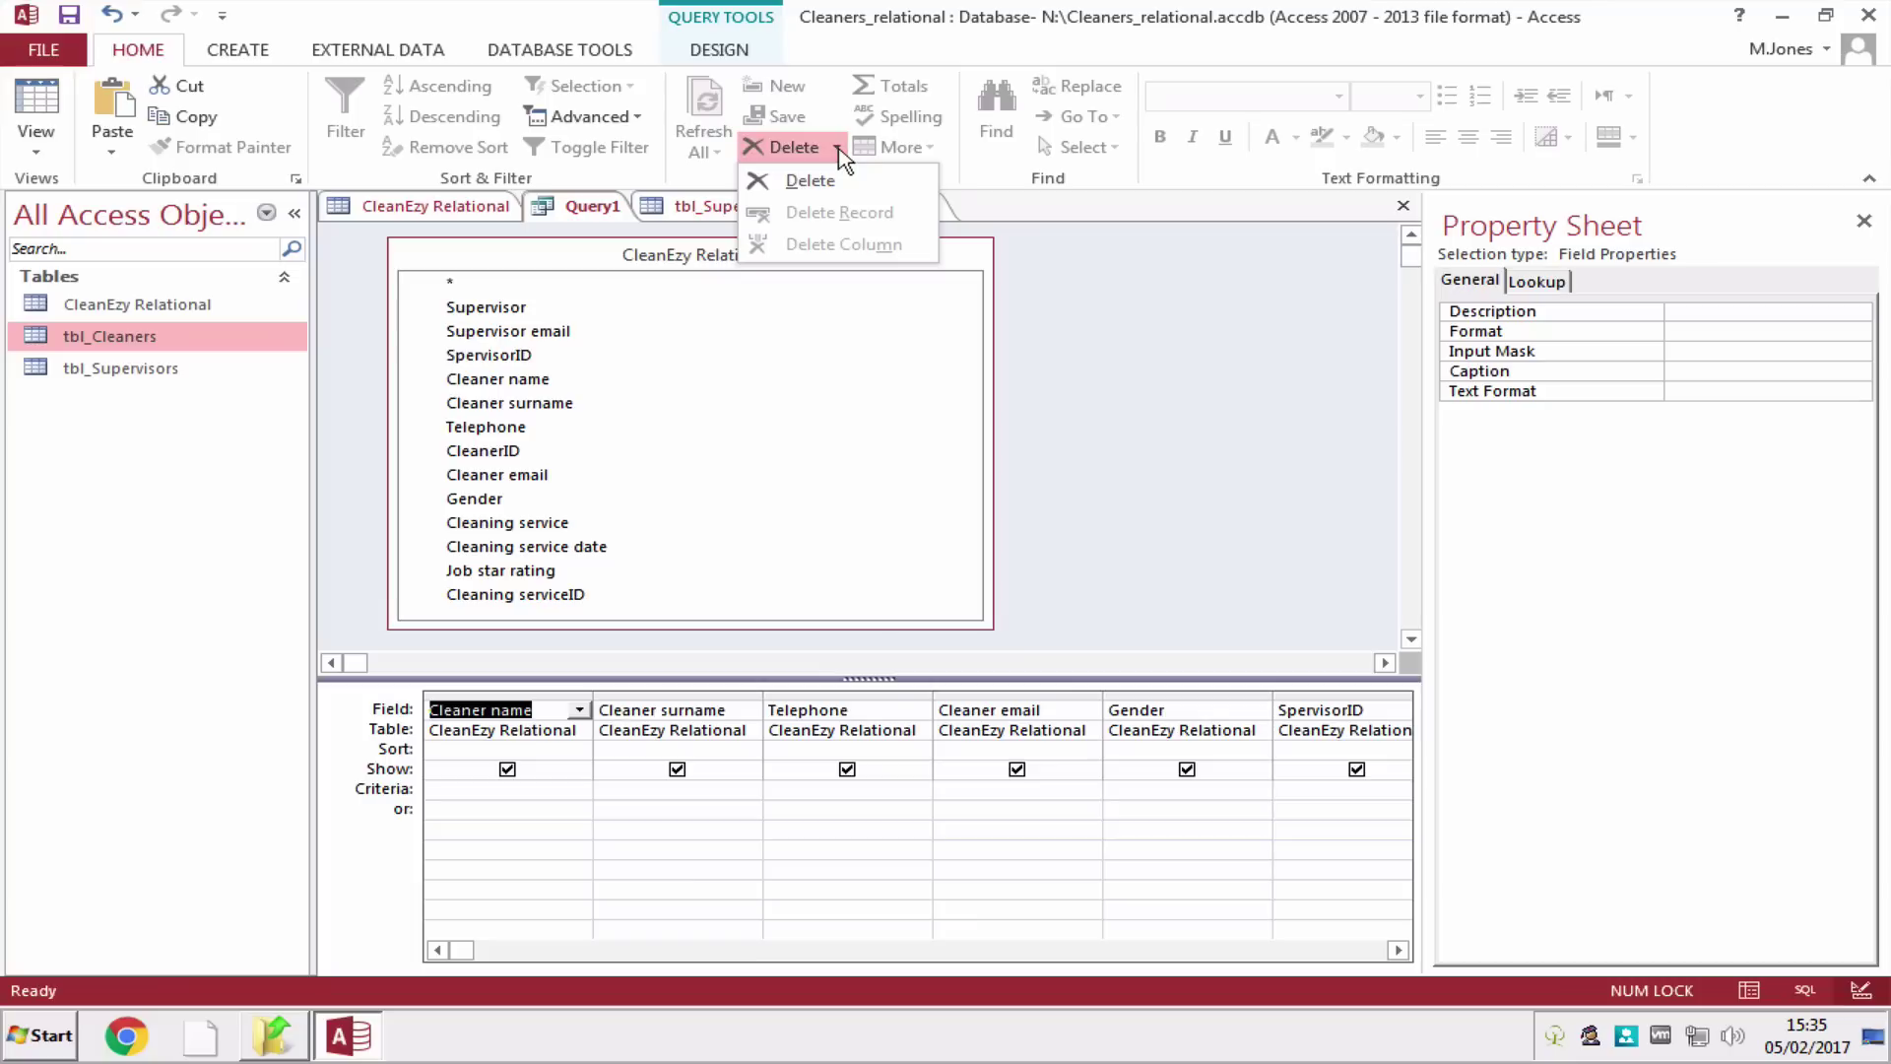
click(837, 147)
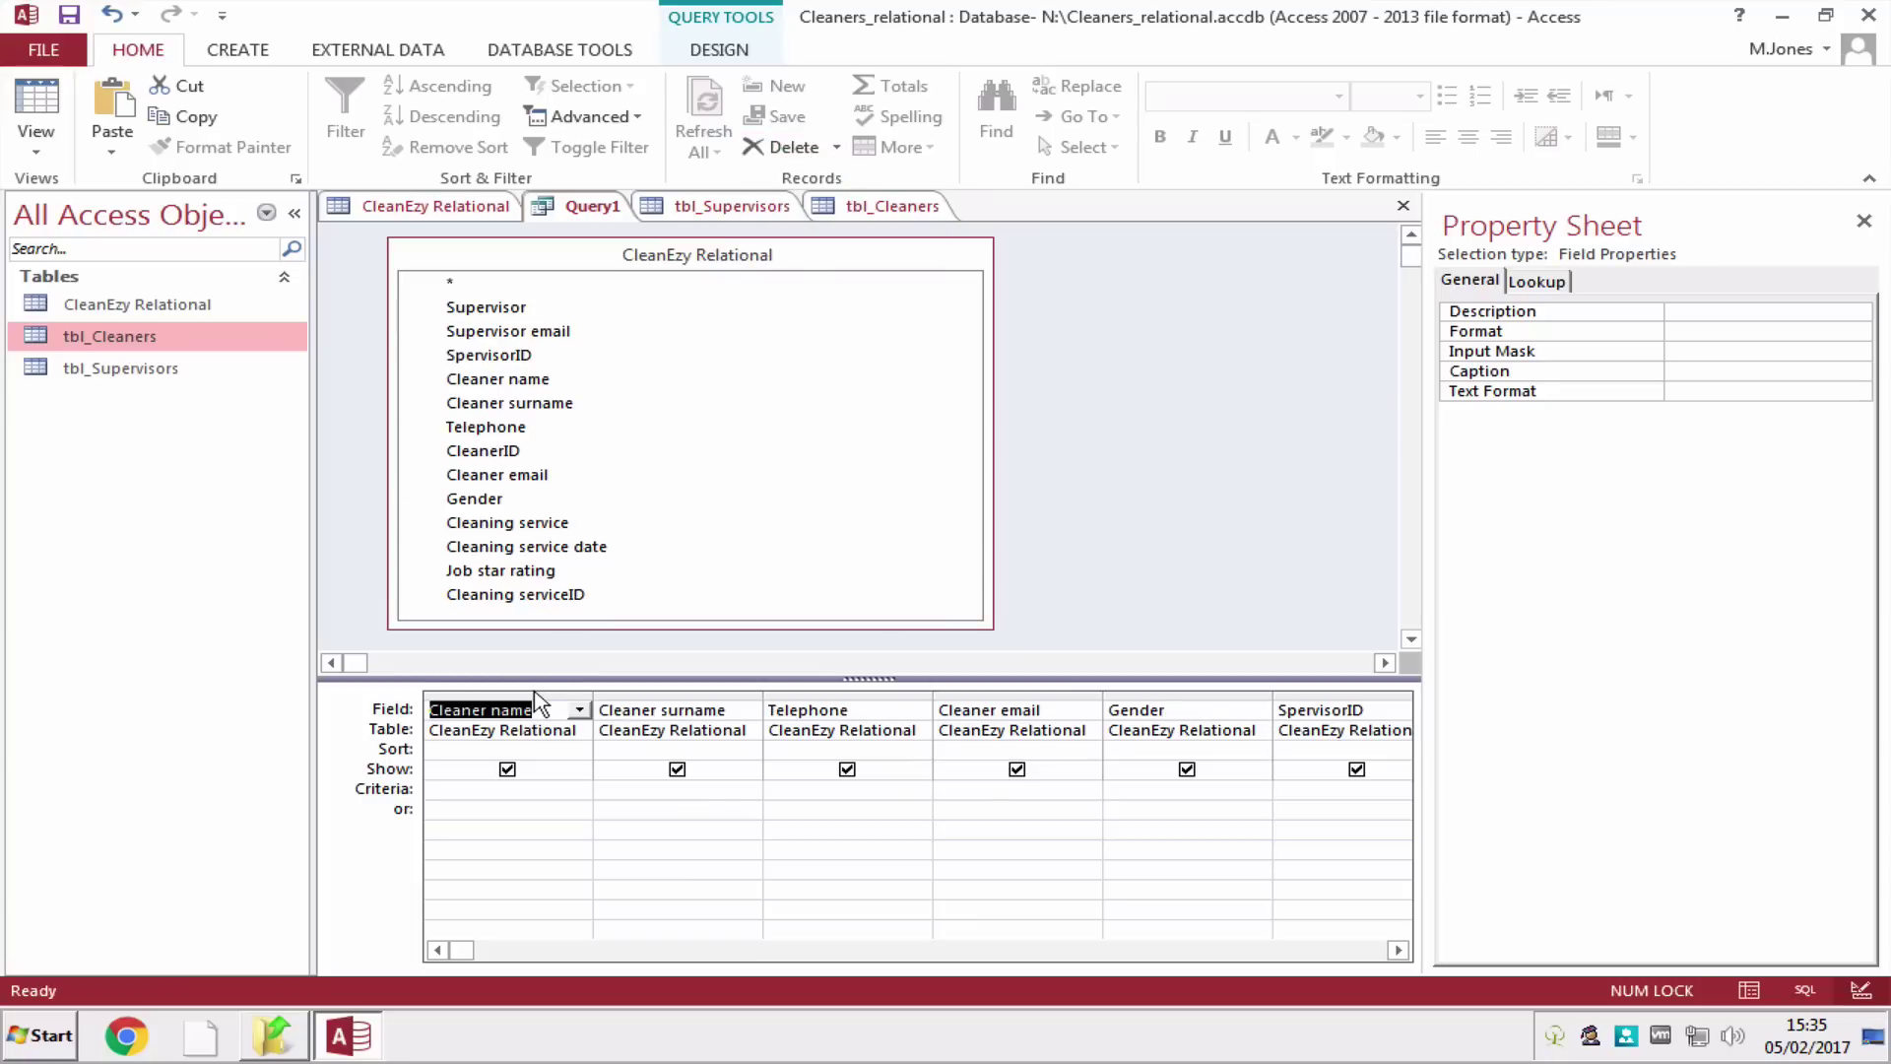
drag(534, 692, 1362, 698)
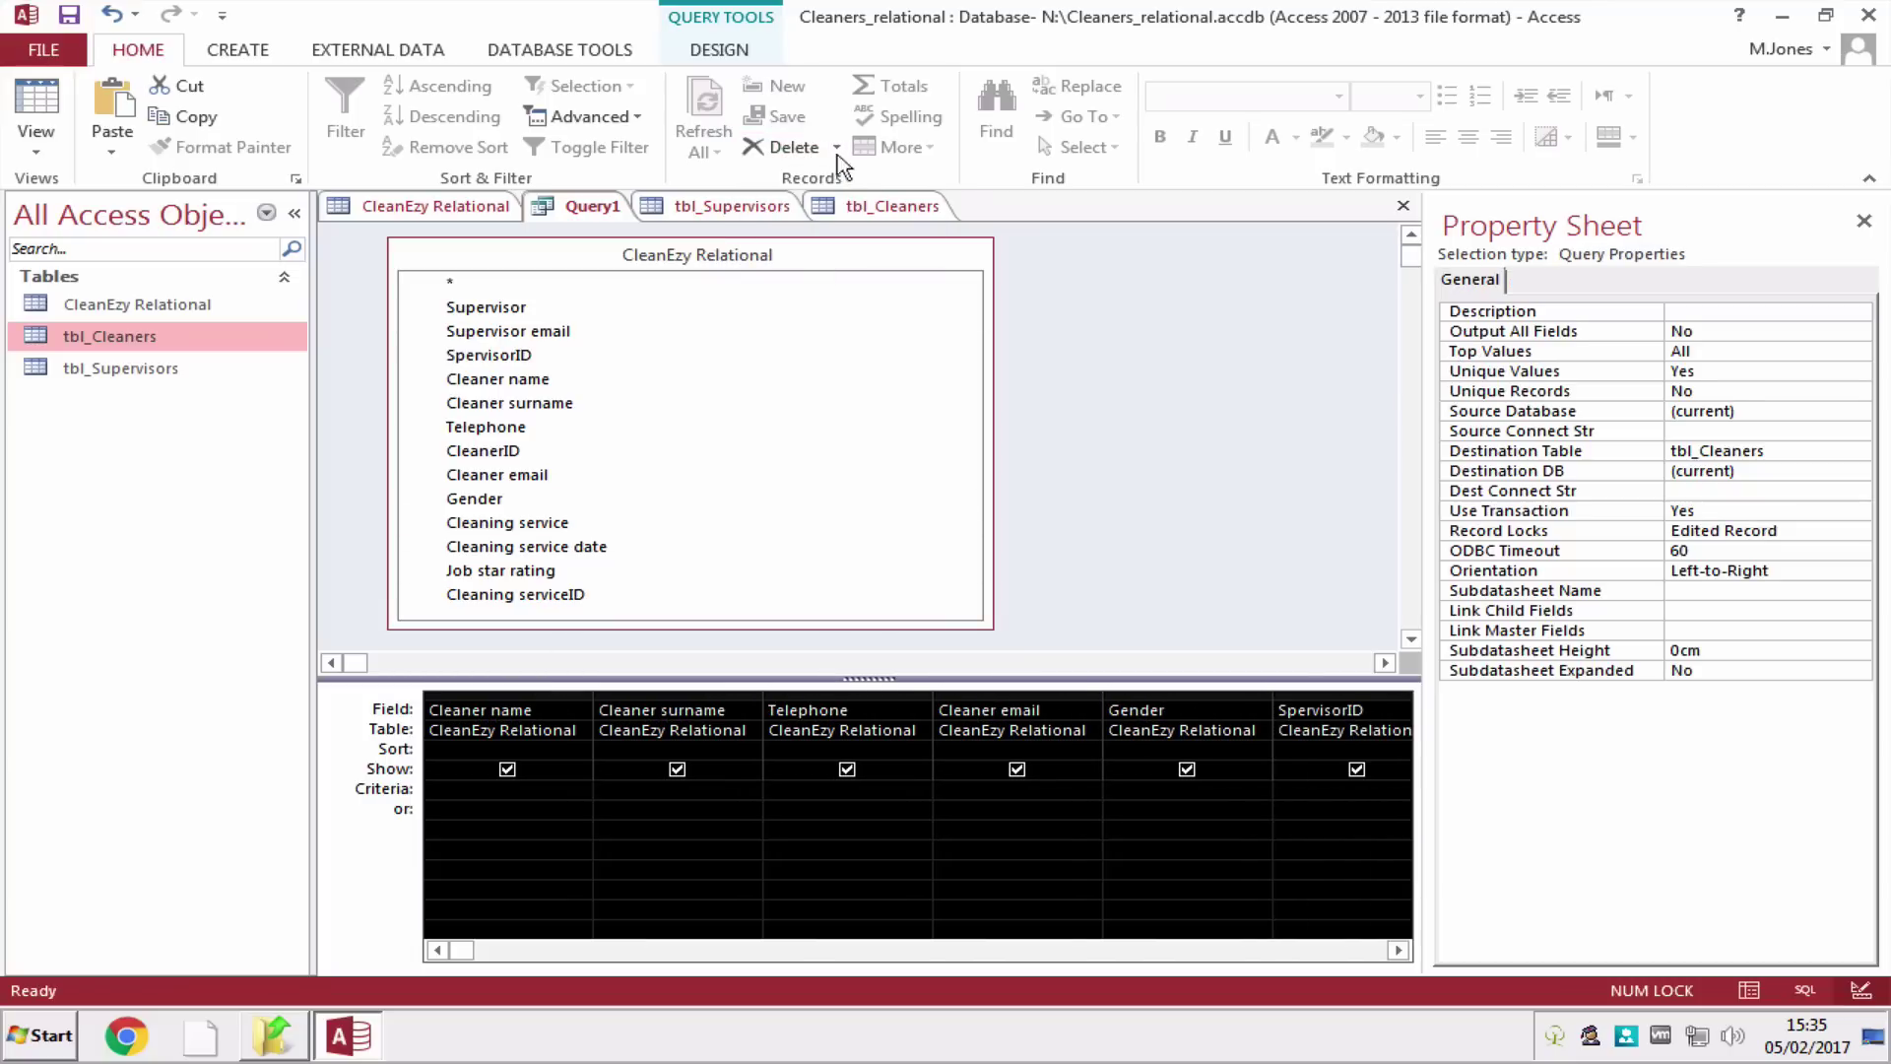
click(780, 147)
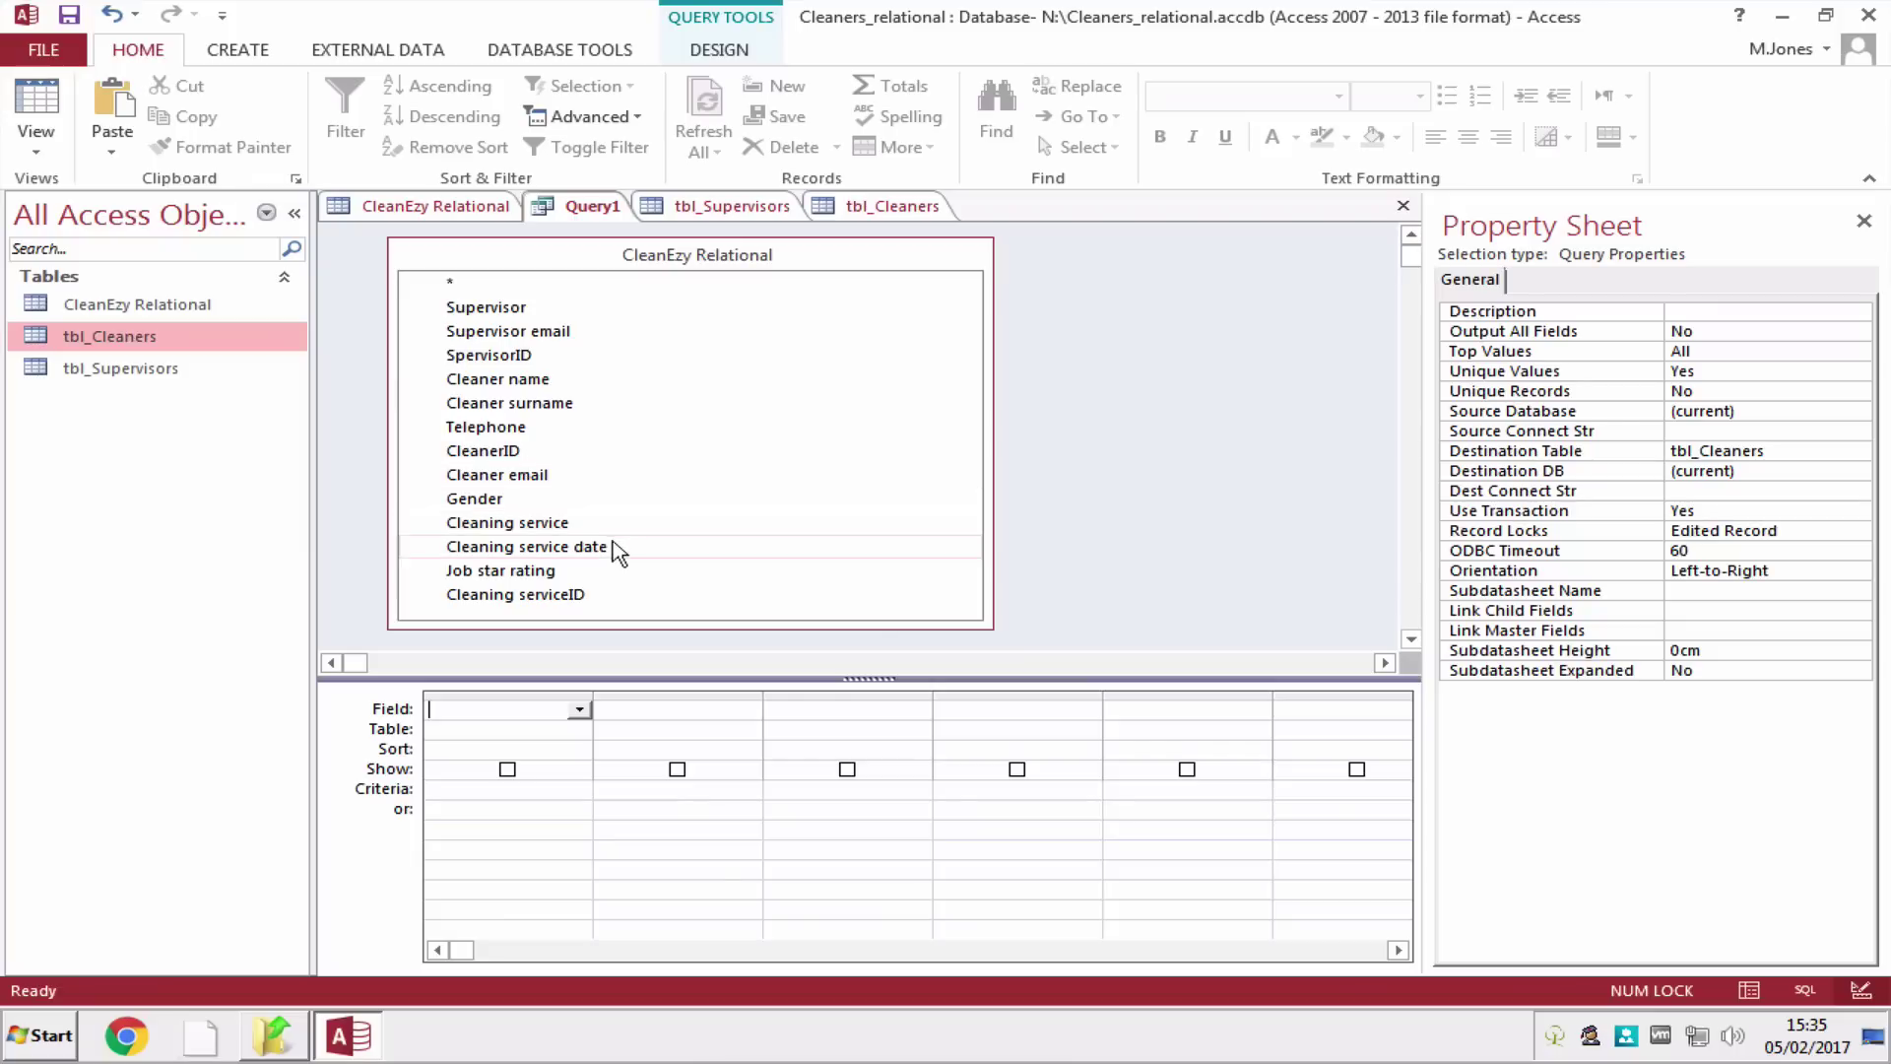
- Add Cleaning serviceID and Cleaning service to the Query1 grid and set the make-table destination to tbl_Cleaning_Service in the current database
double_click(552, 595)
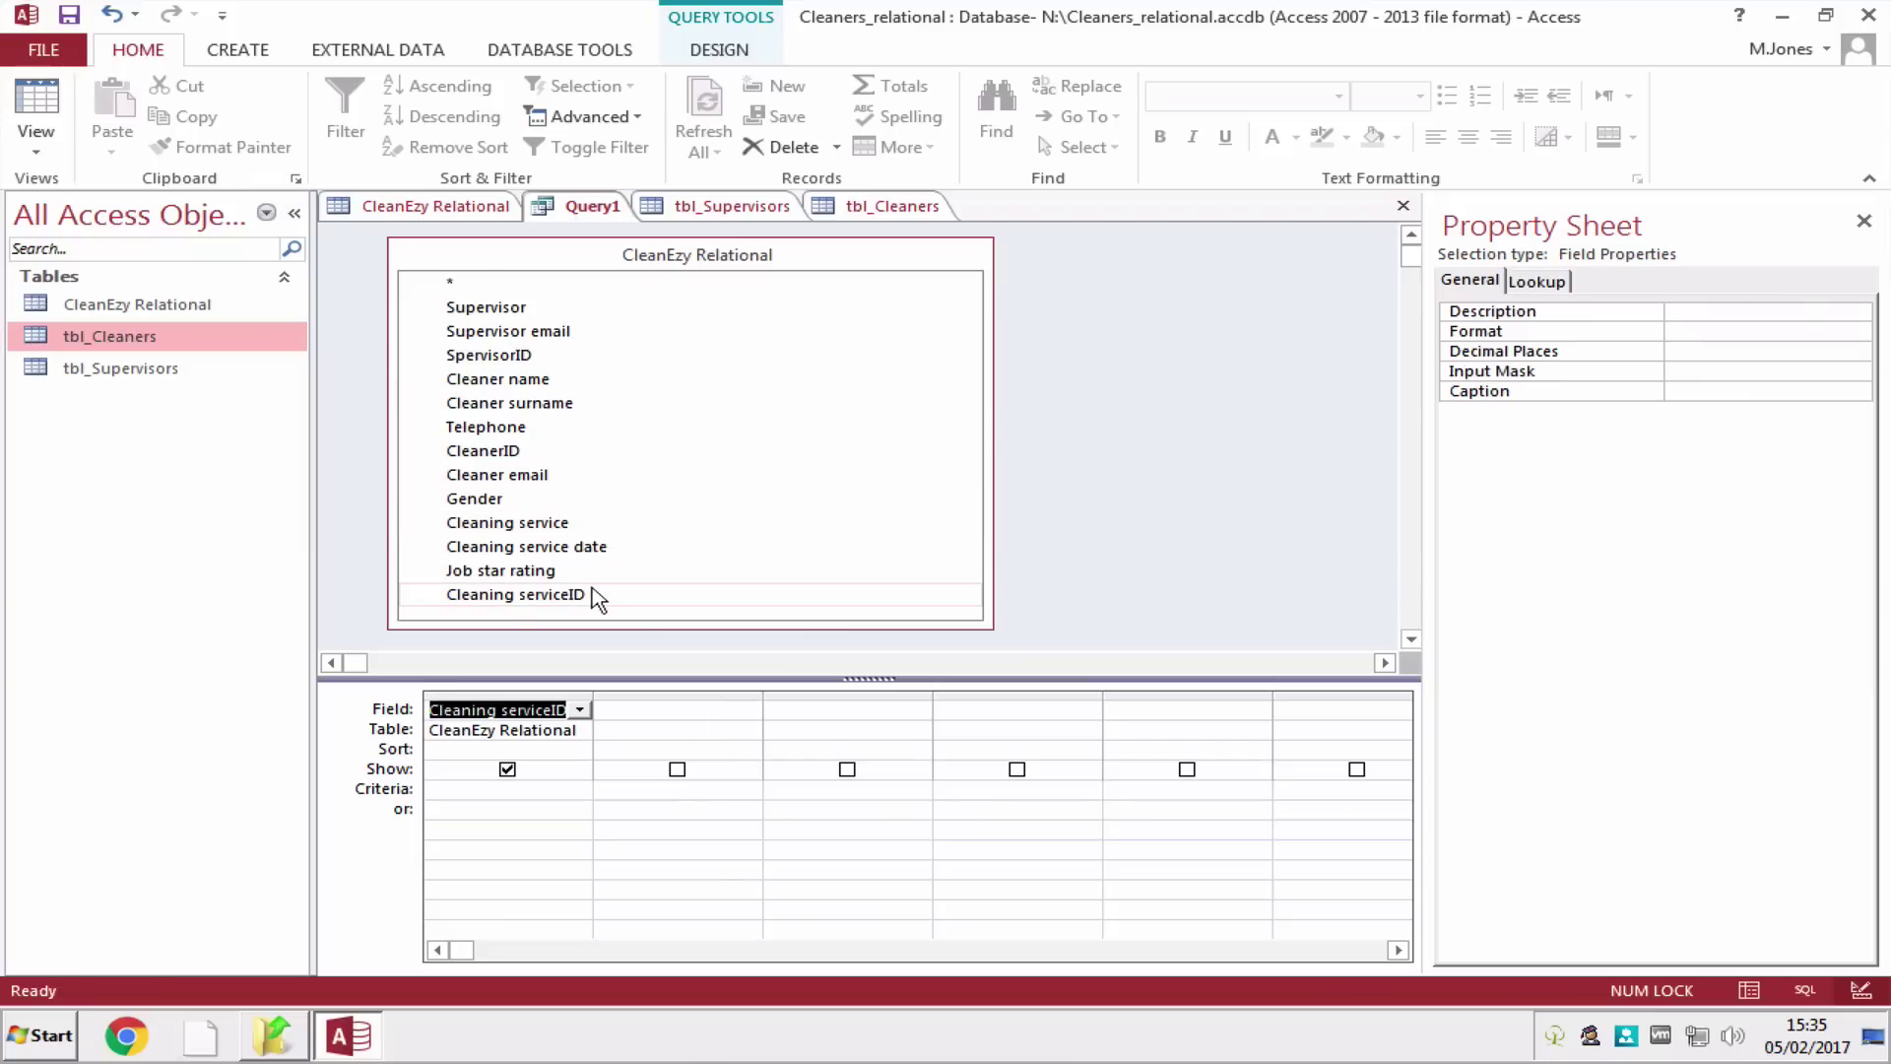
double_click(582, 523)
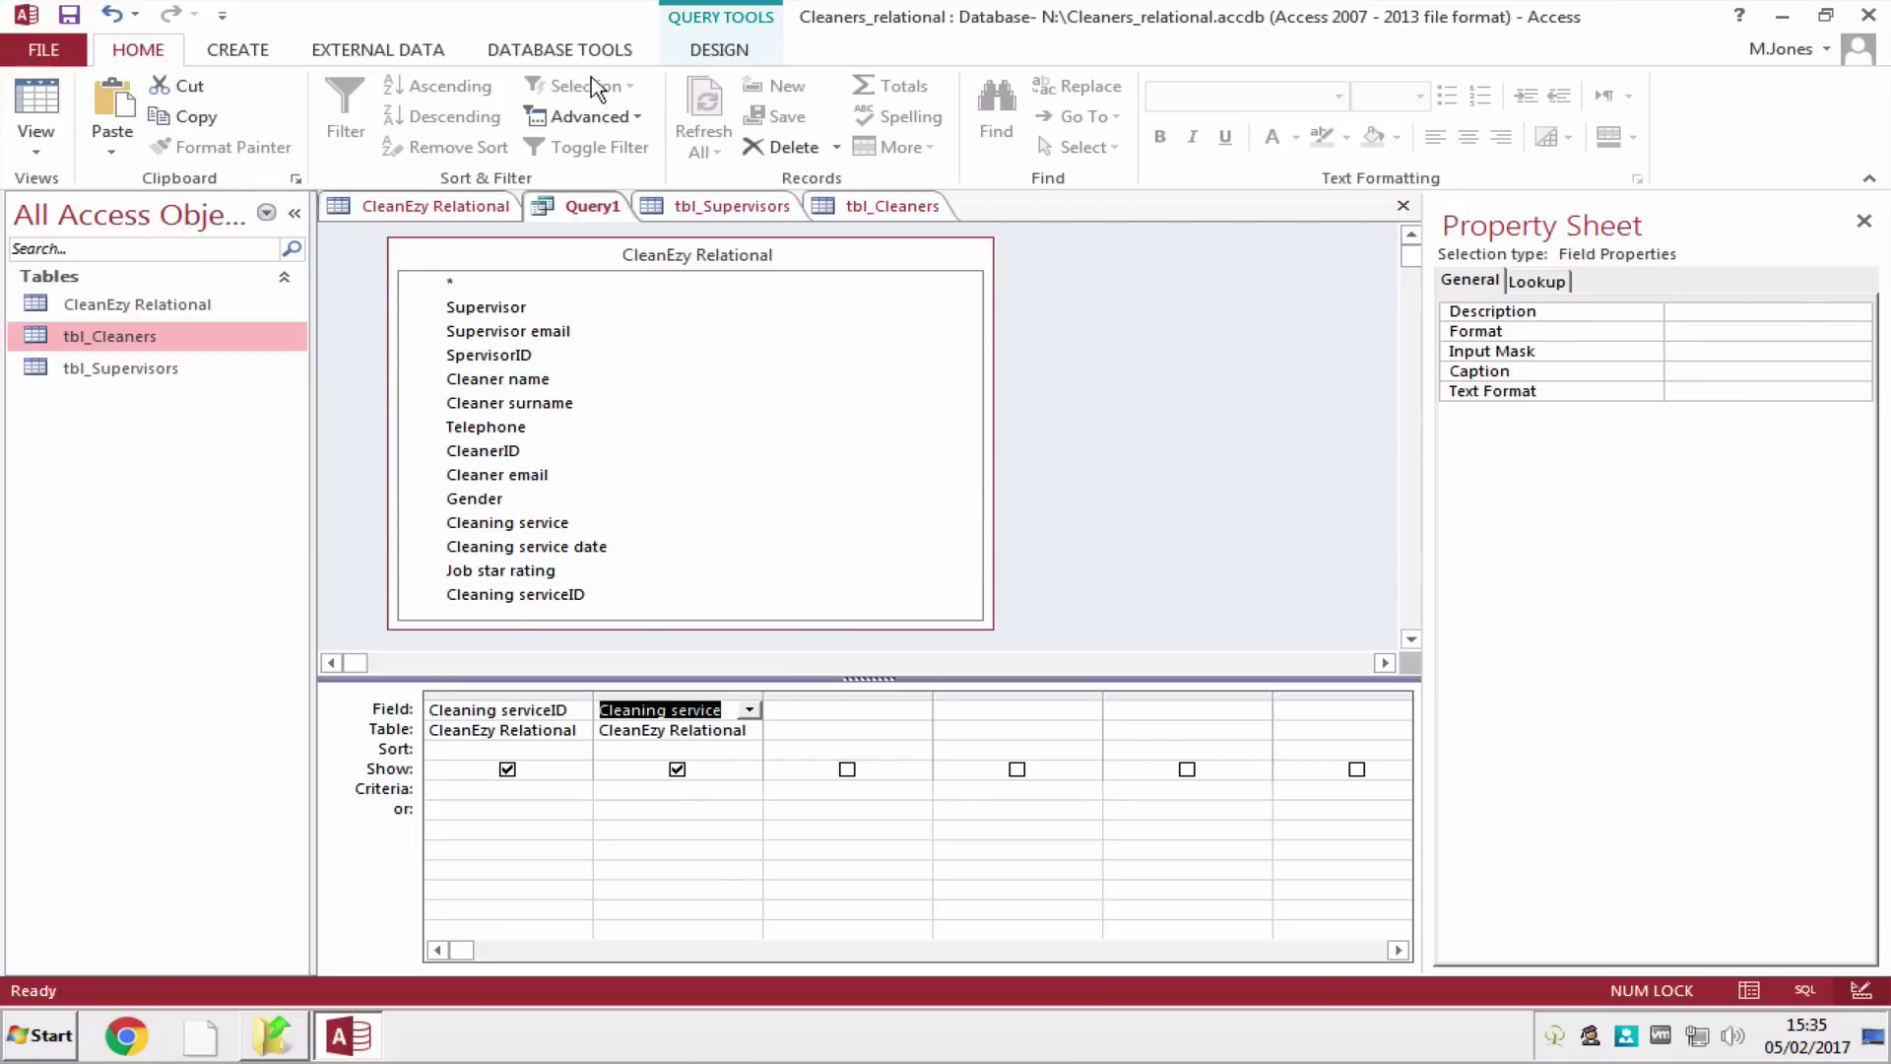
click(718, 50)
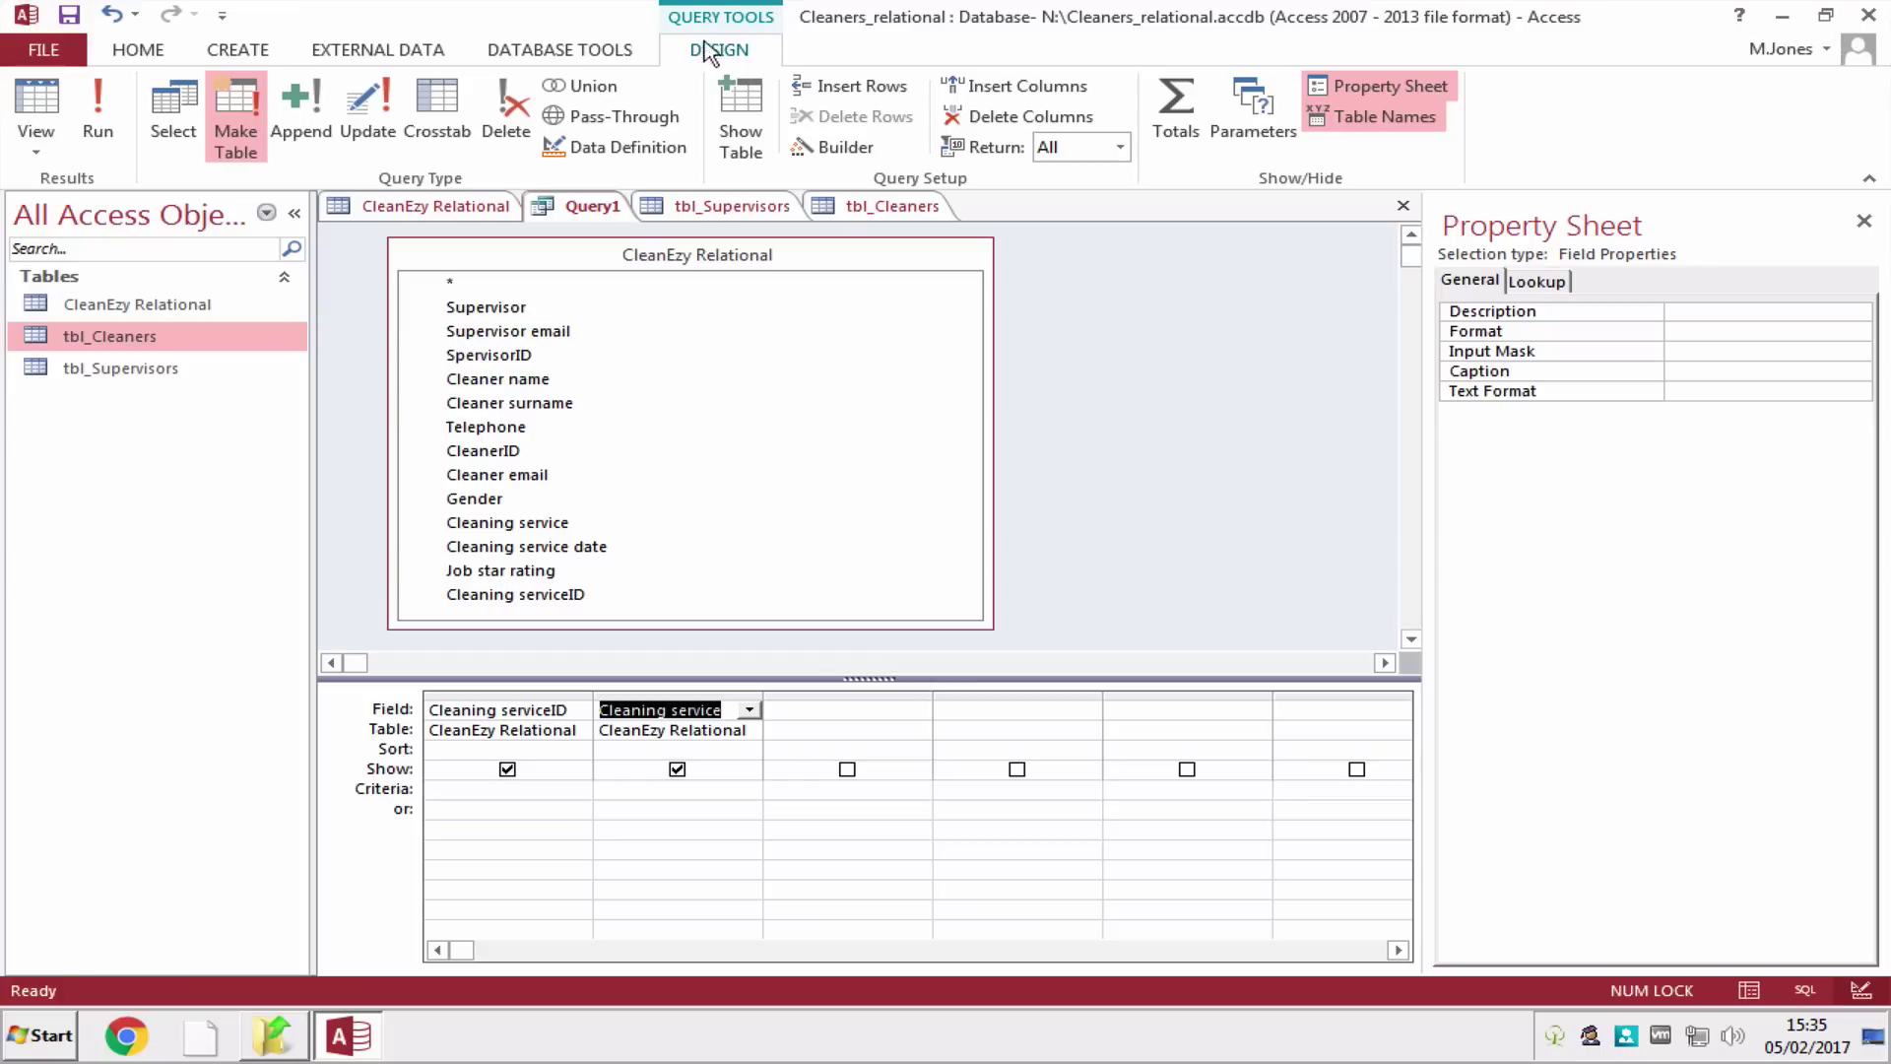
click(236, 138)
click(941, 332)
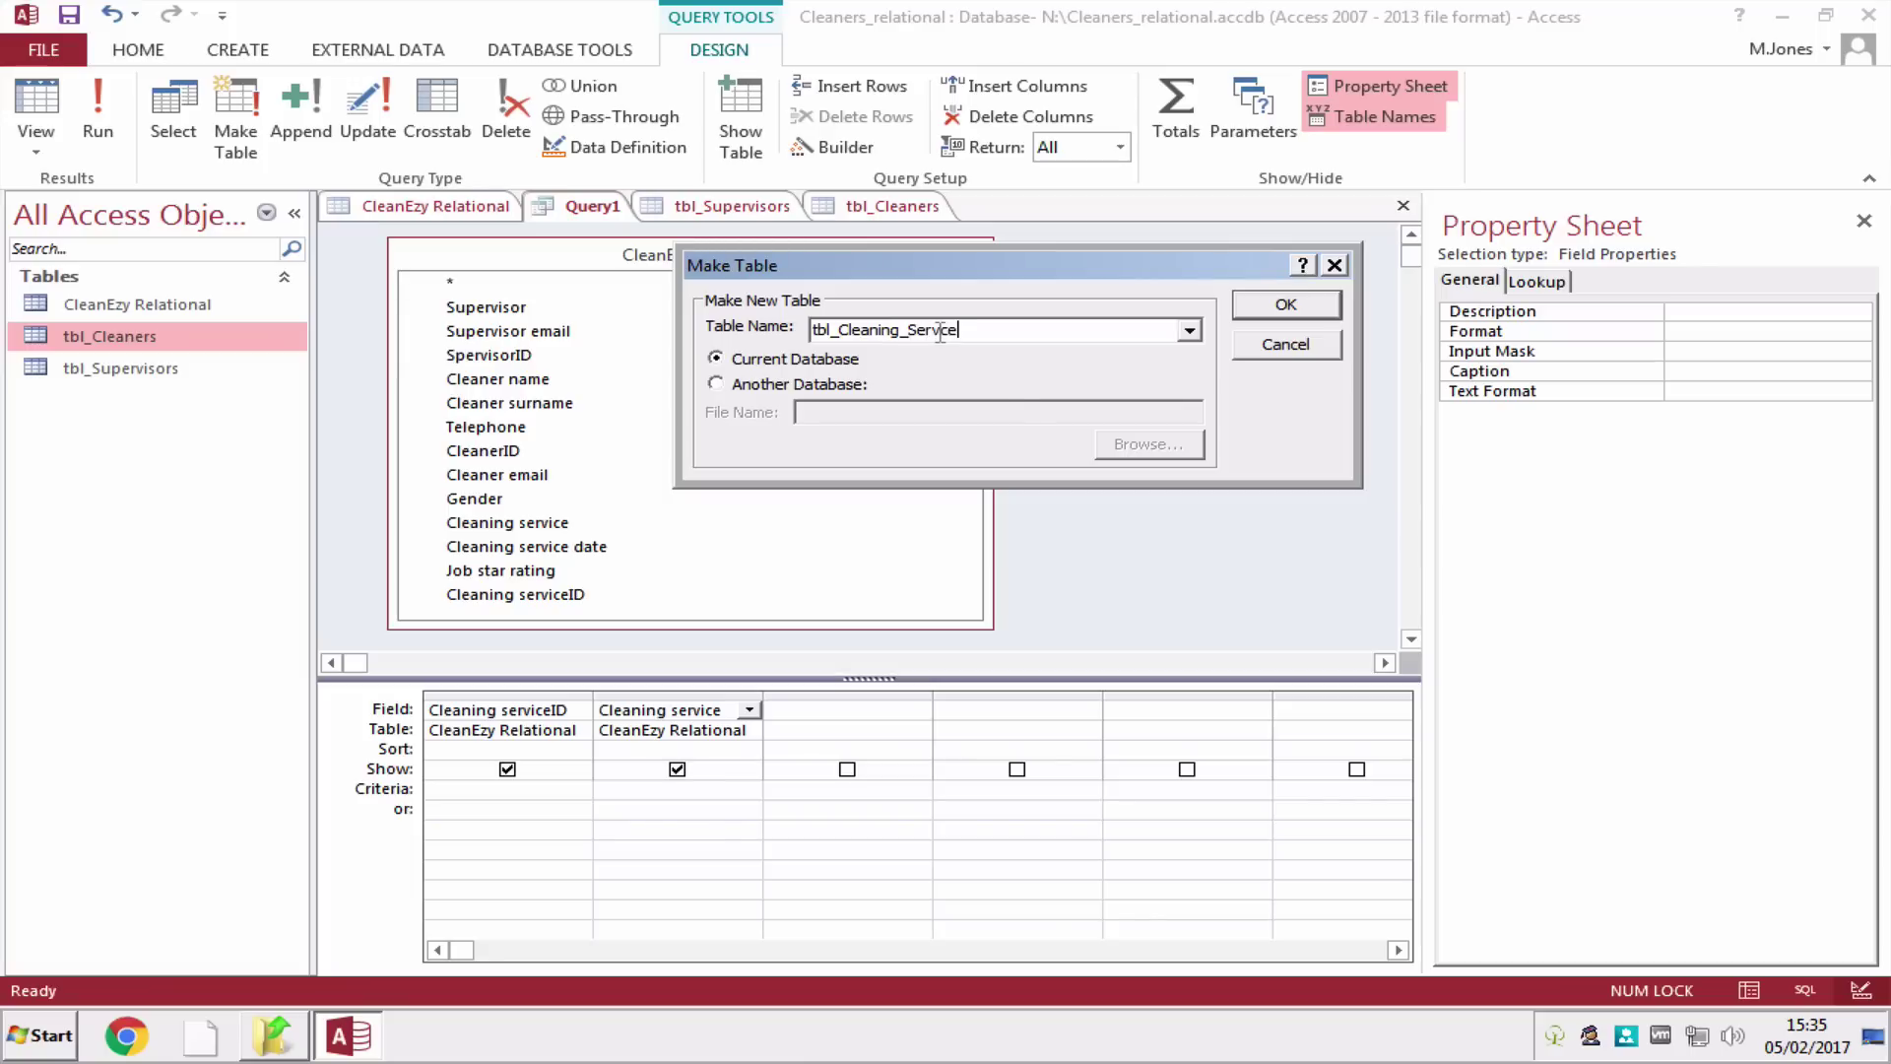
text(ing_Service)
click(1320, 304)
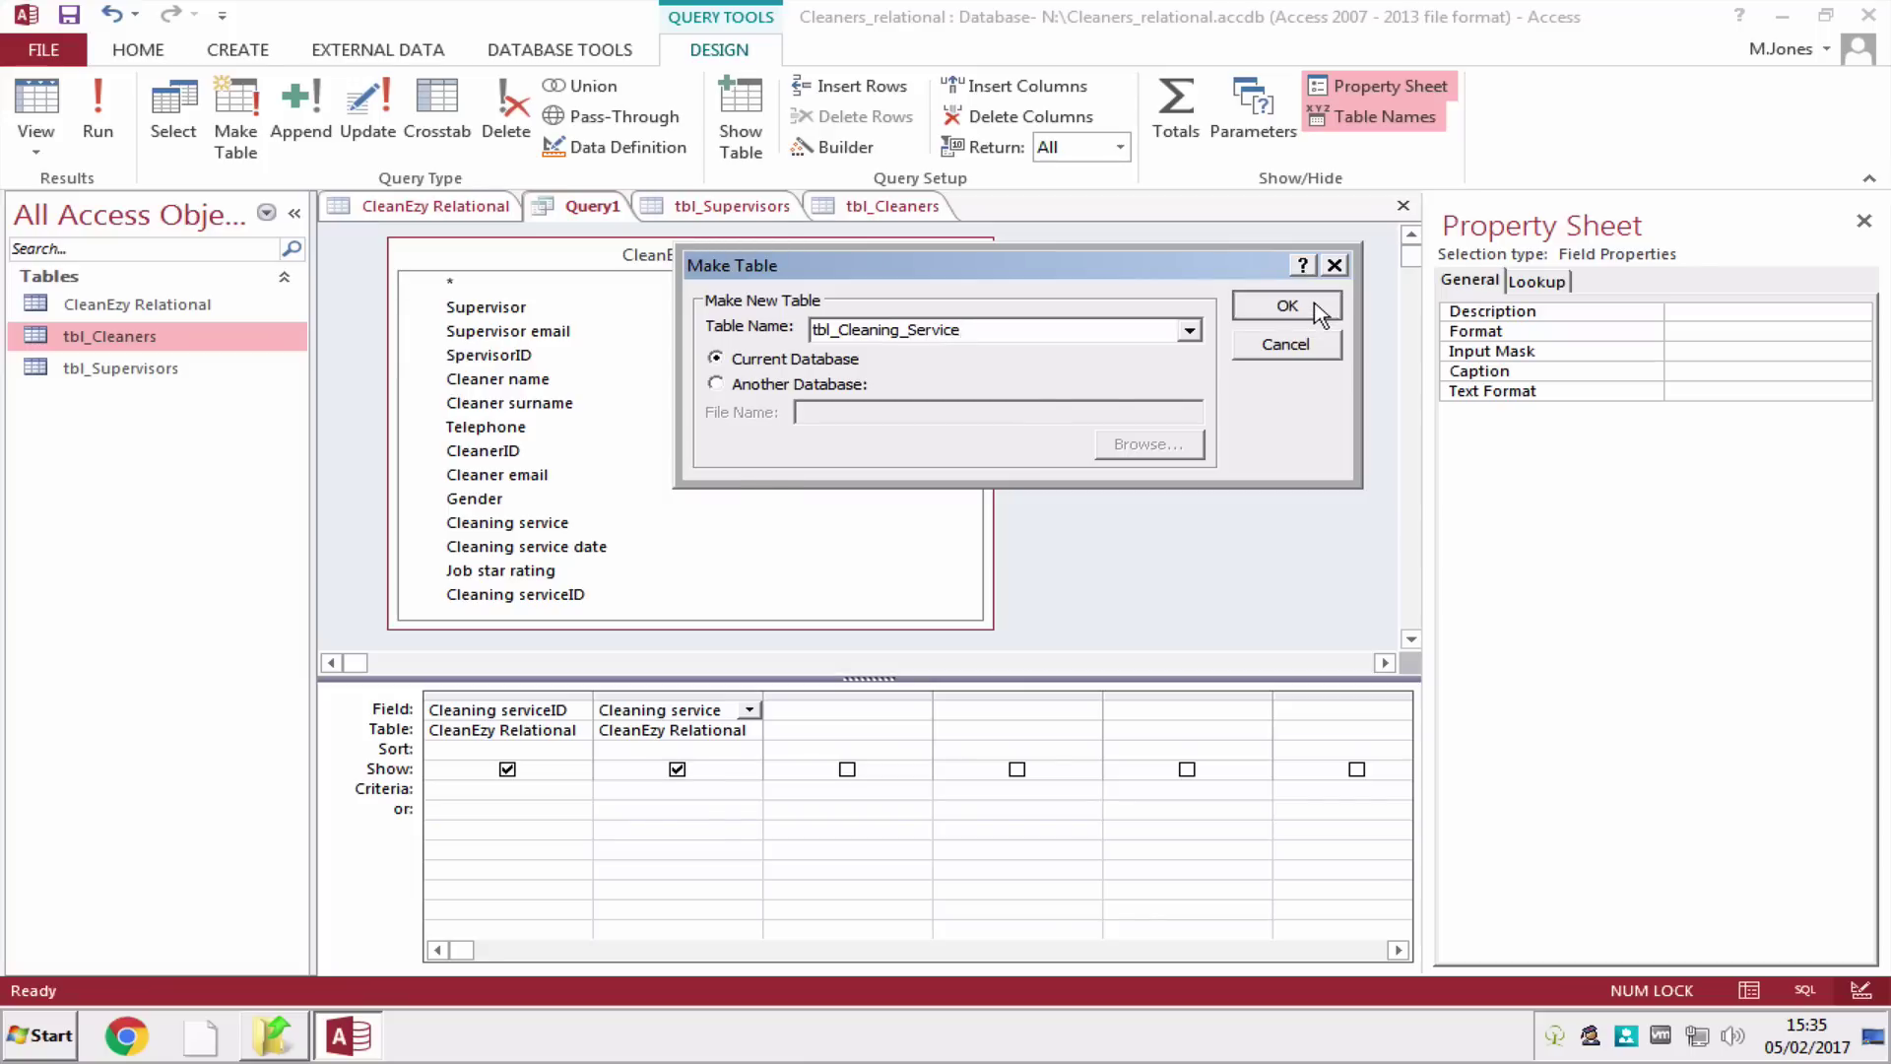
- Run the make-table query, then open tbl_Cleaning_Service and fit the Cleaning service column to its contents
click(96, 123)
click(900, 601)
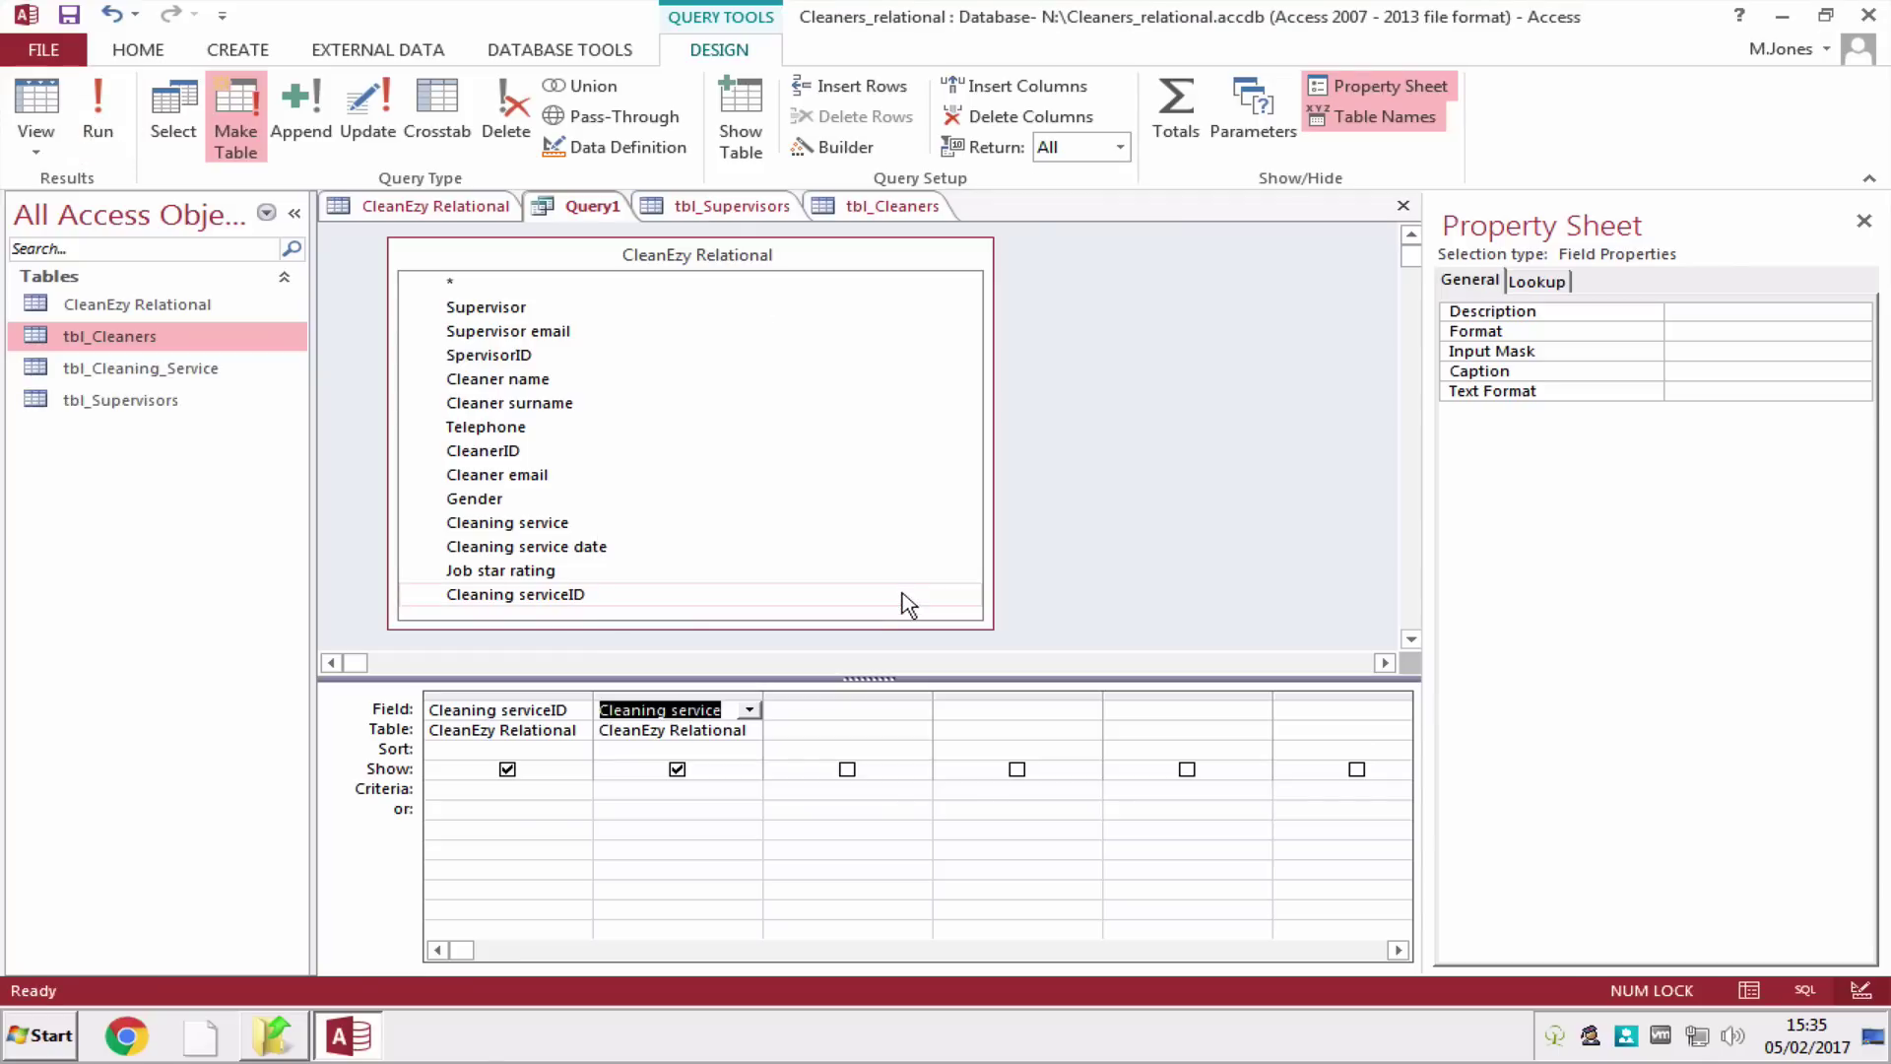
click(207, 377)
double_click(205, 375)
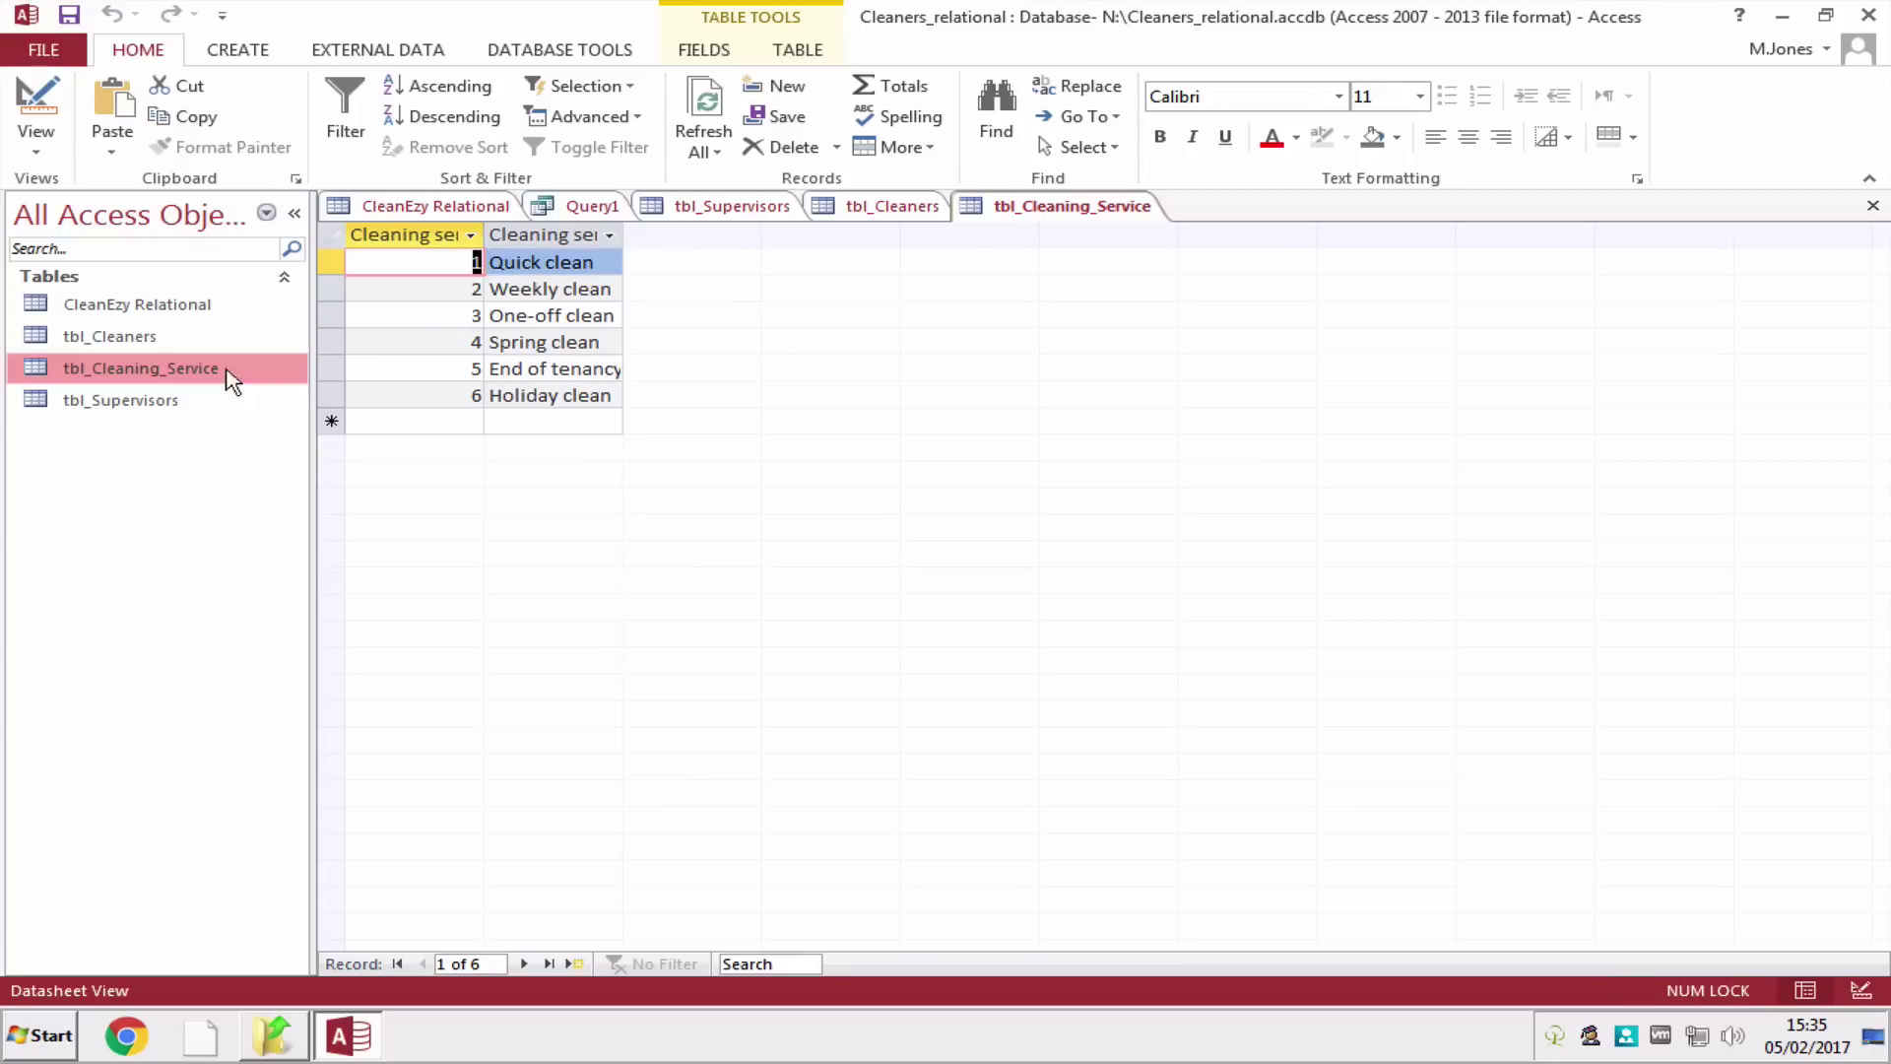
double_click(622, 233)
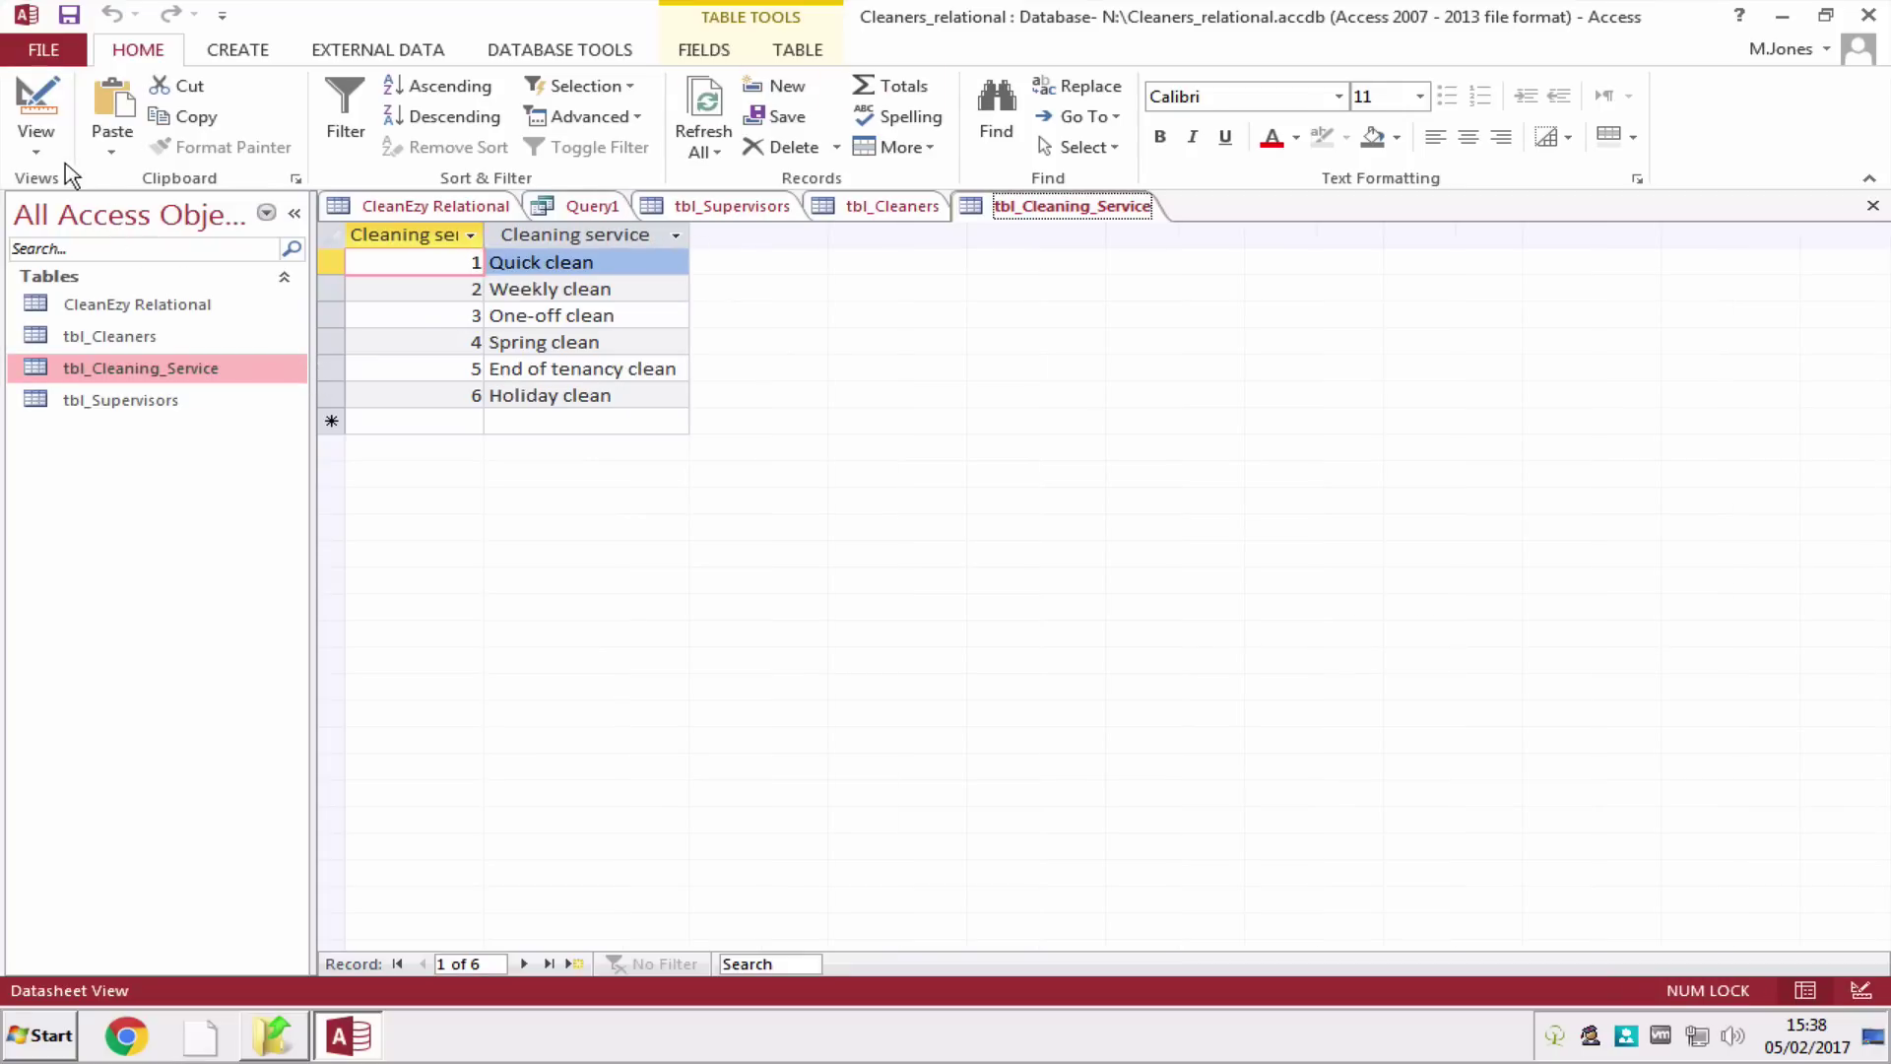
- Make Cleaning serviceID the primary key of tbl_Cleaning_Service in Design view, then save the table and return to Datasheet view
click(38, 143)
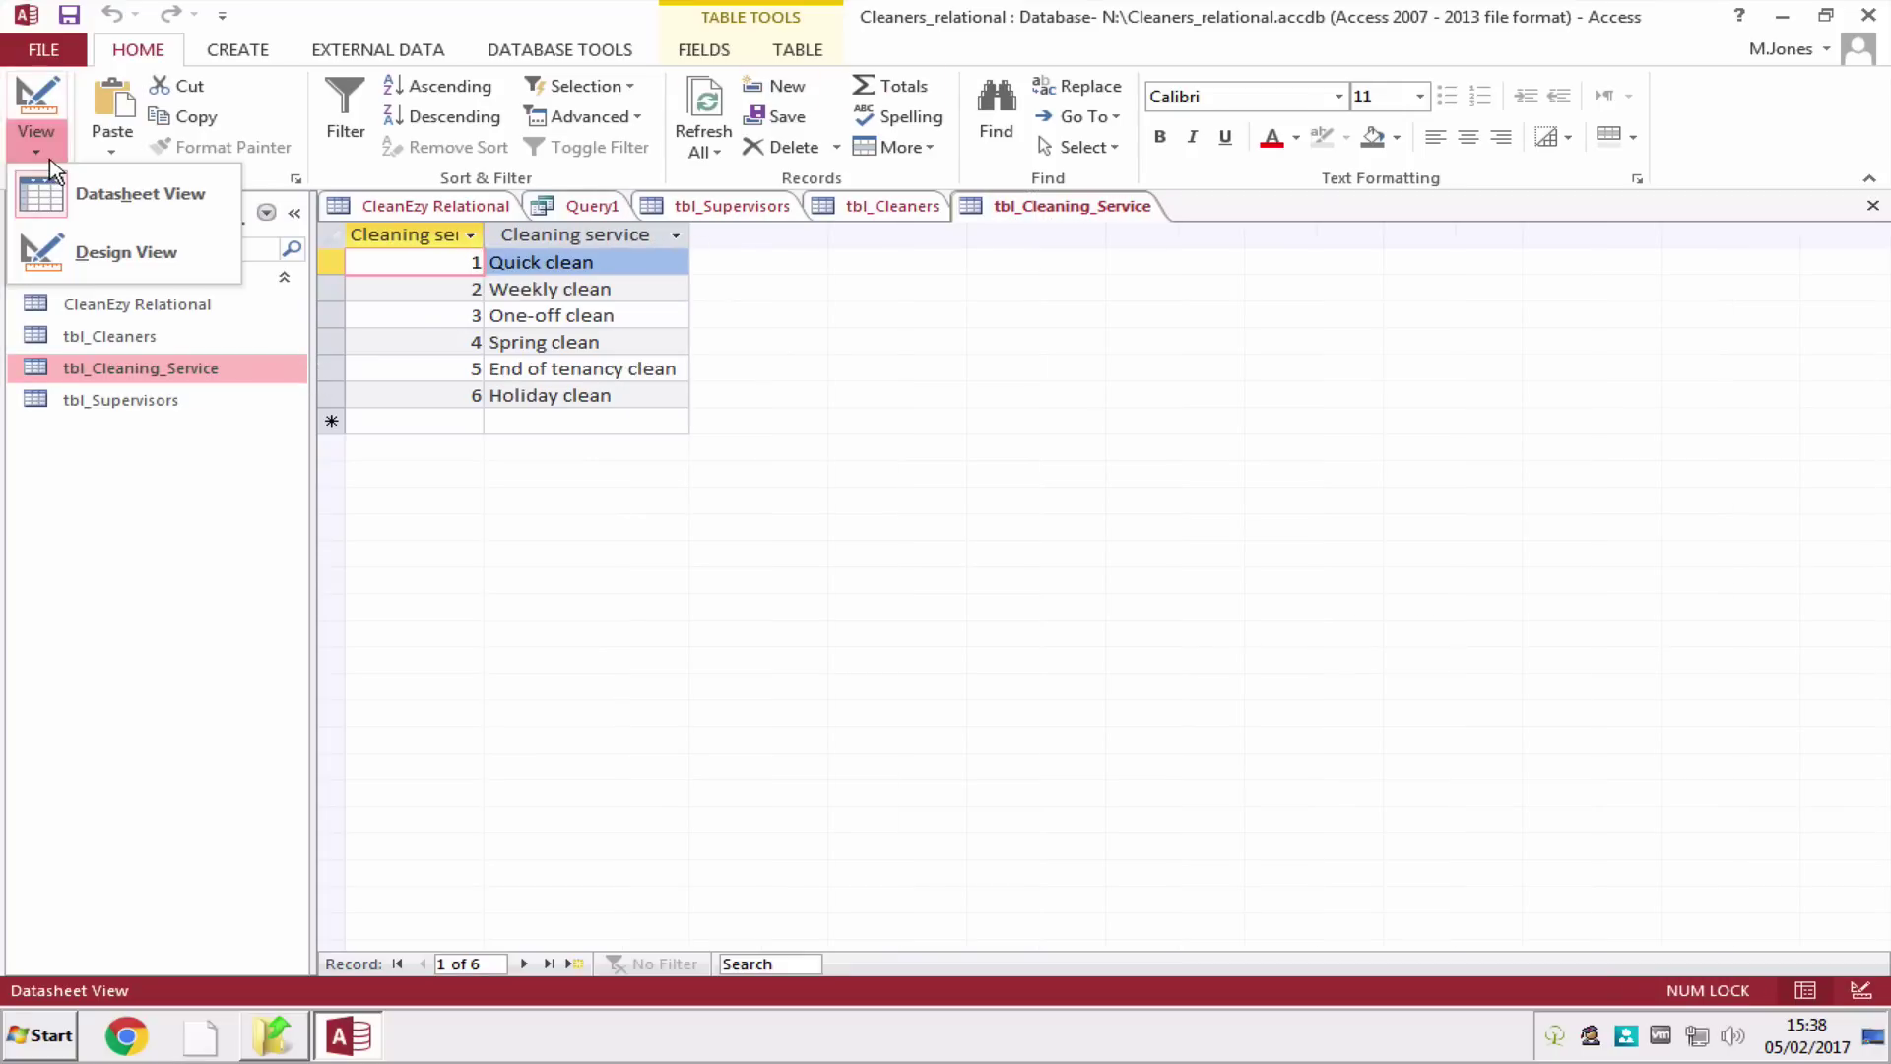
click(79, 249)
click(114, 143)
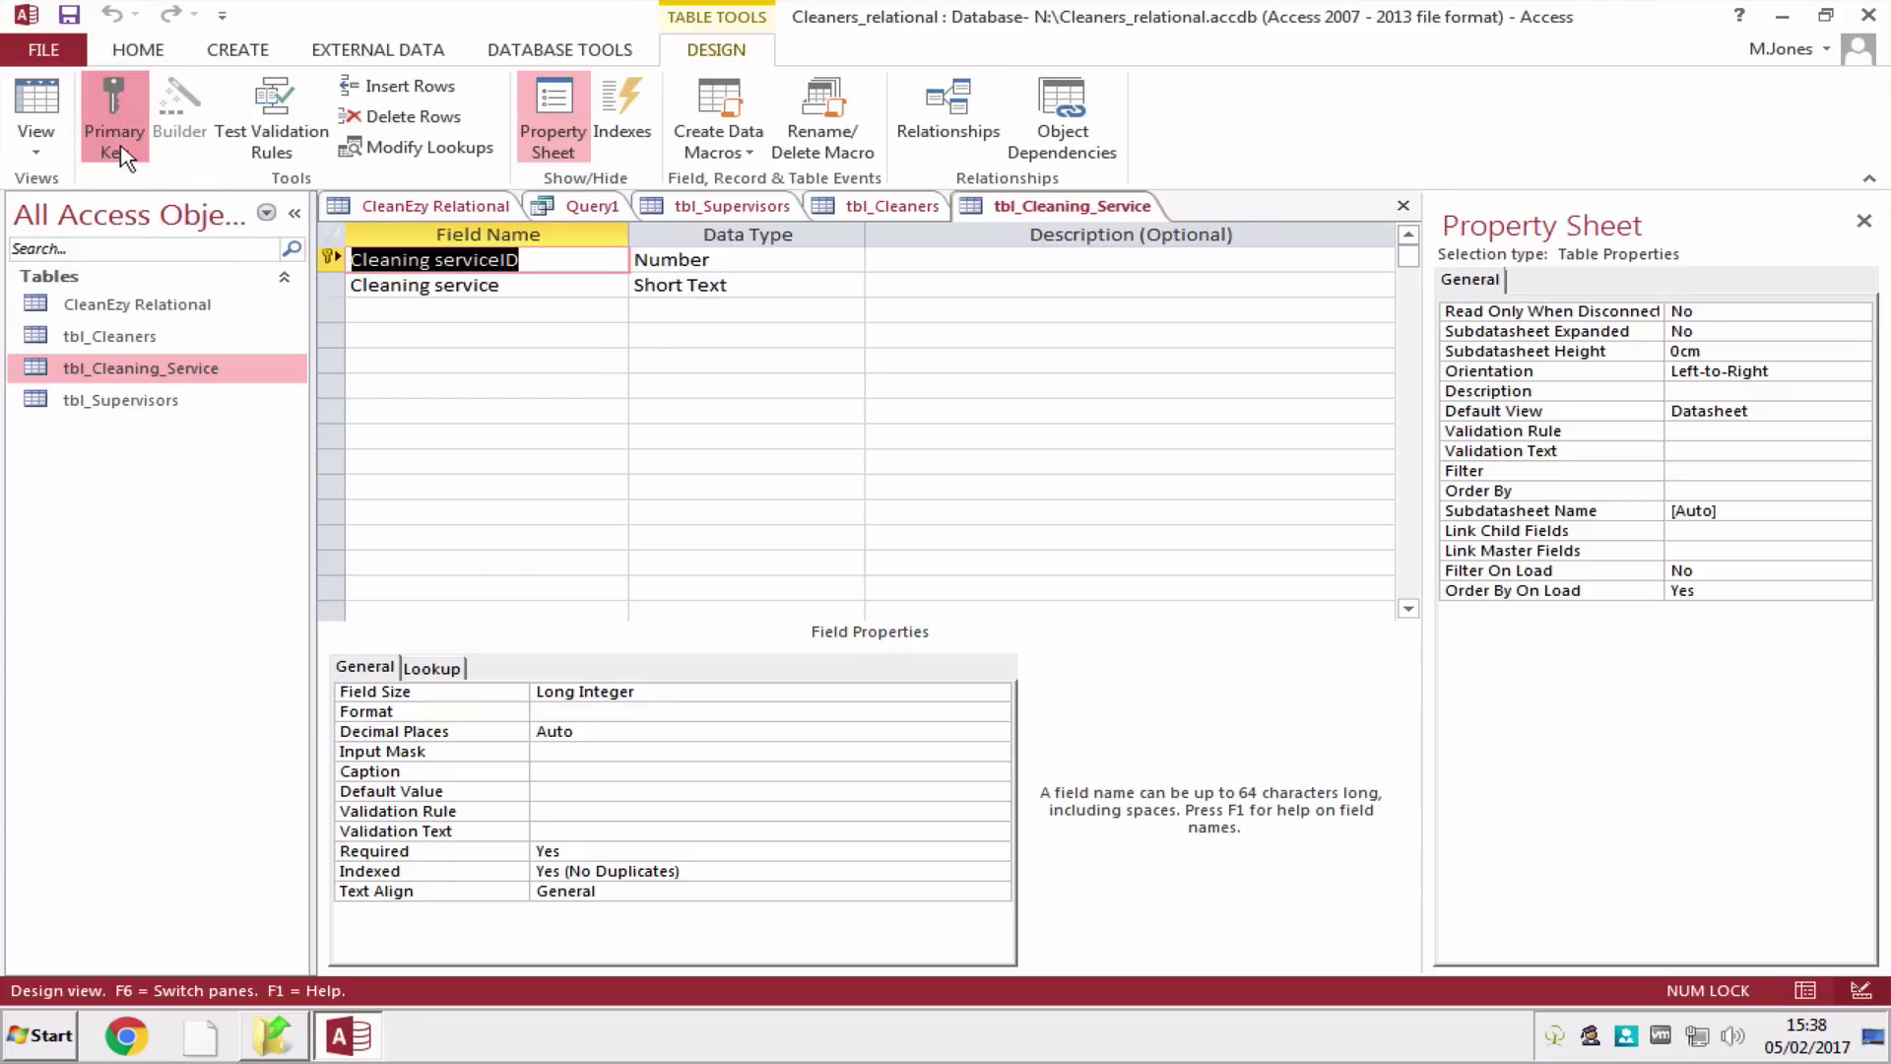
click(37, 150)
click(63, 193)
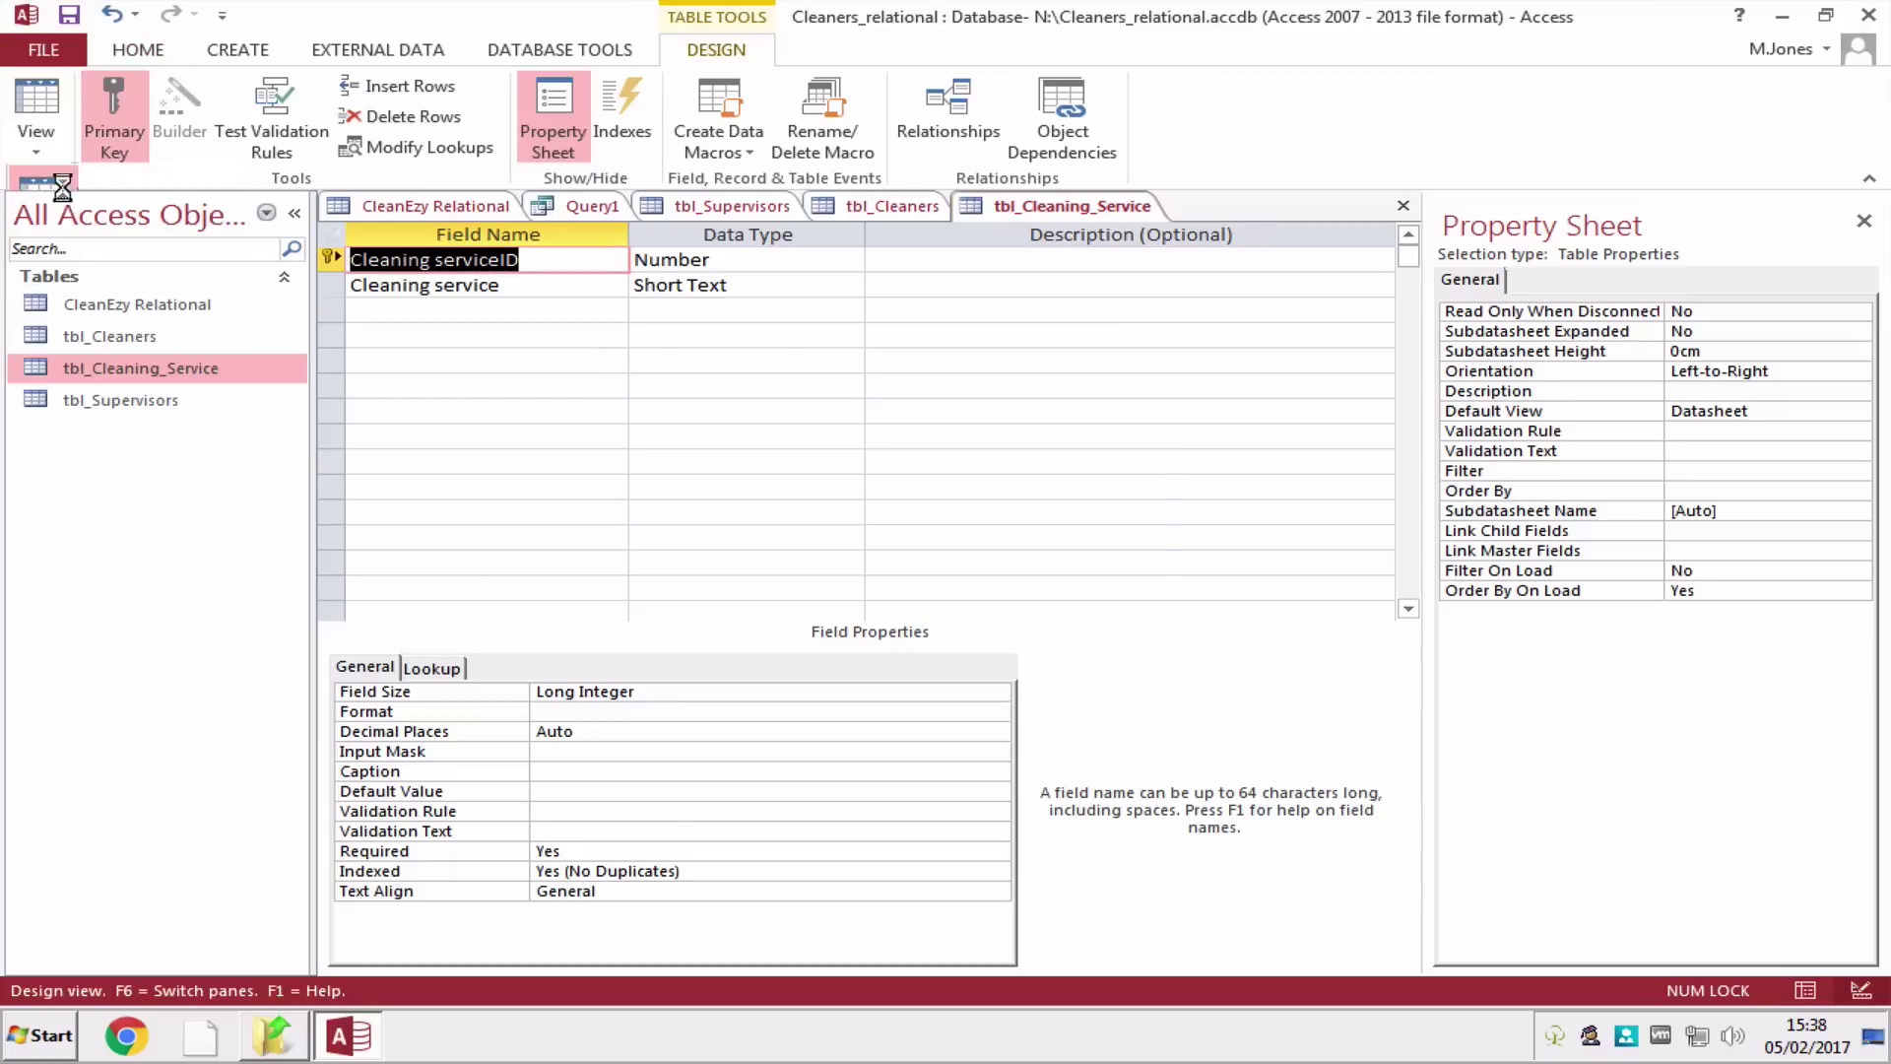
click(890, 589)
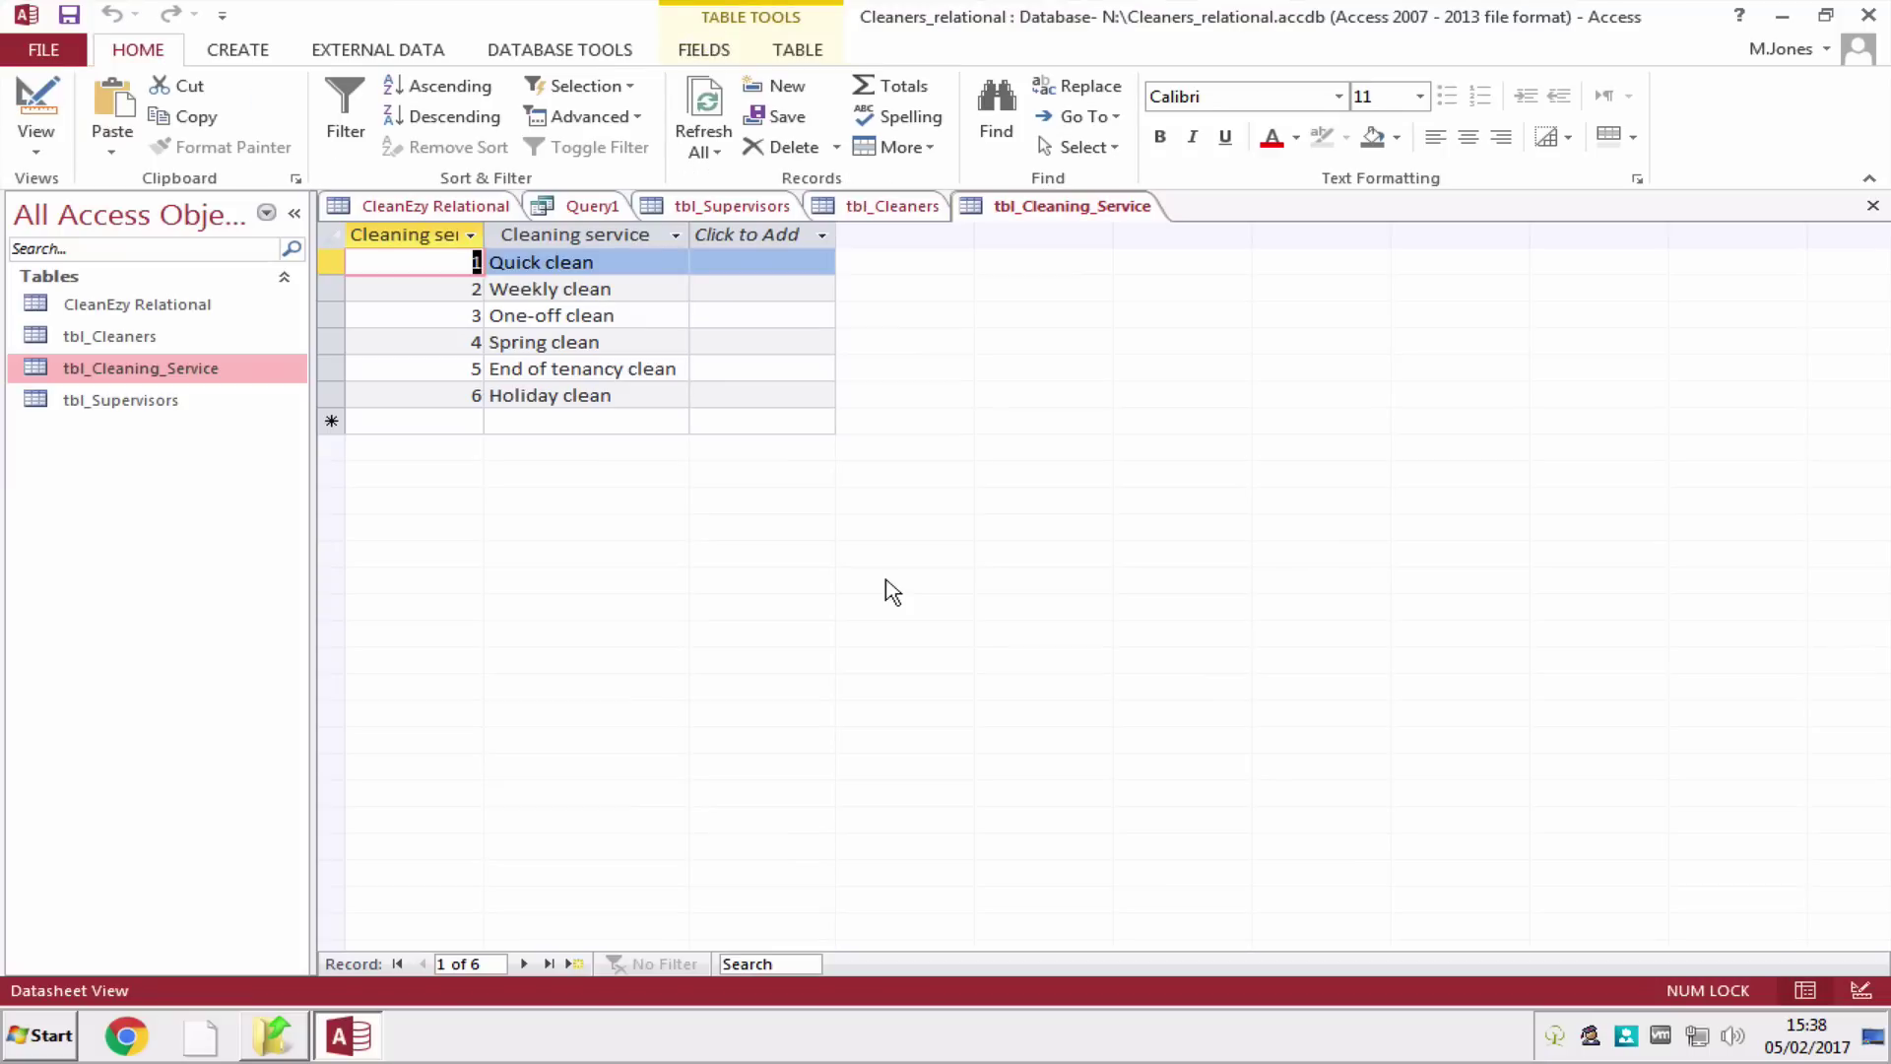
- Return to Query1 and remove the Cleaning serviceID and Cleaning service fields from its design grid
click(583, 205)
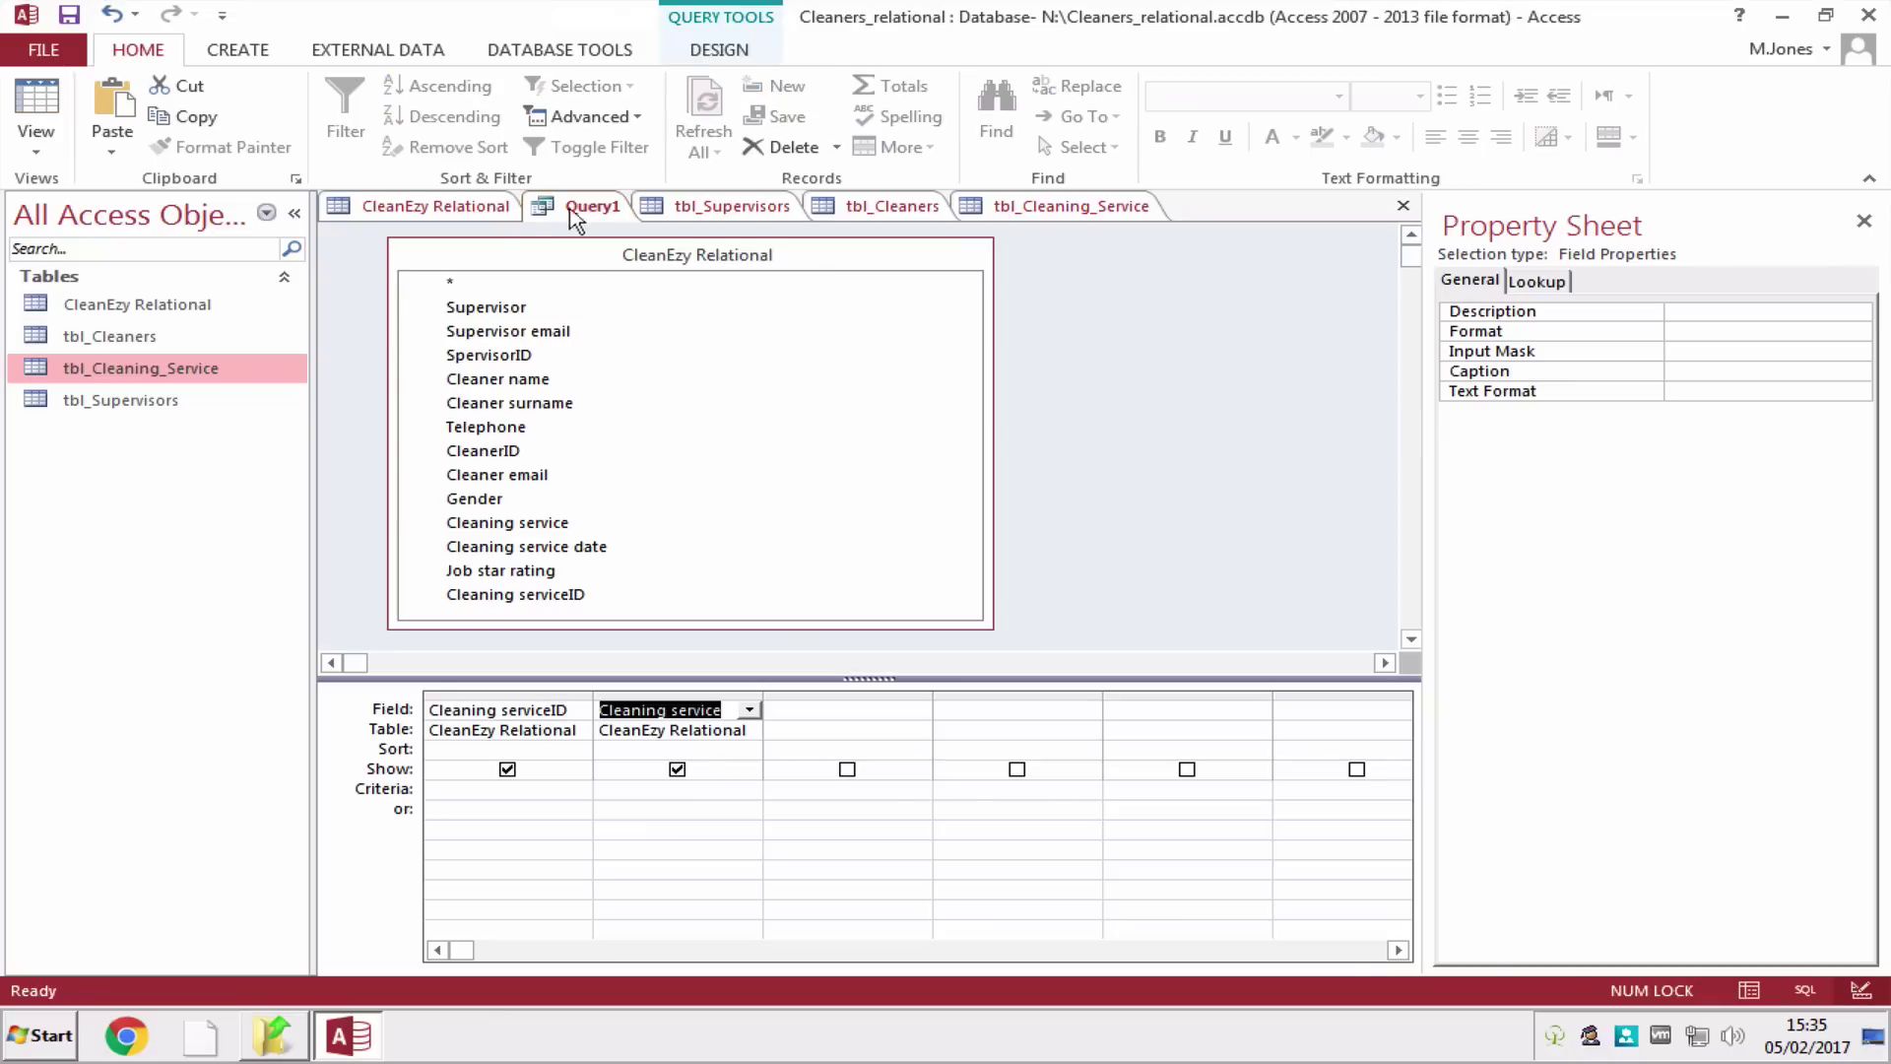
drag(579, 694, 680, 693)
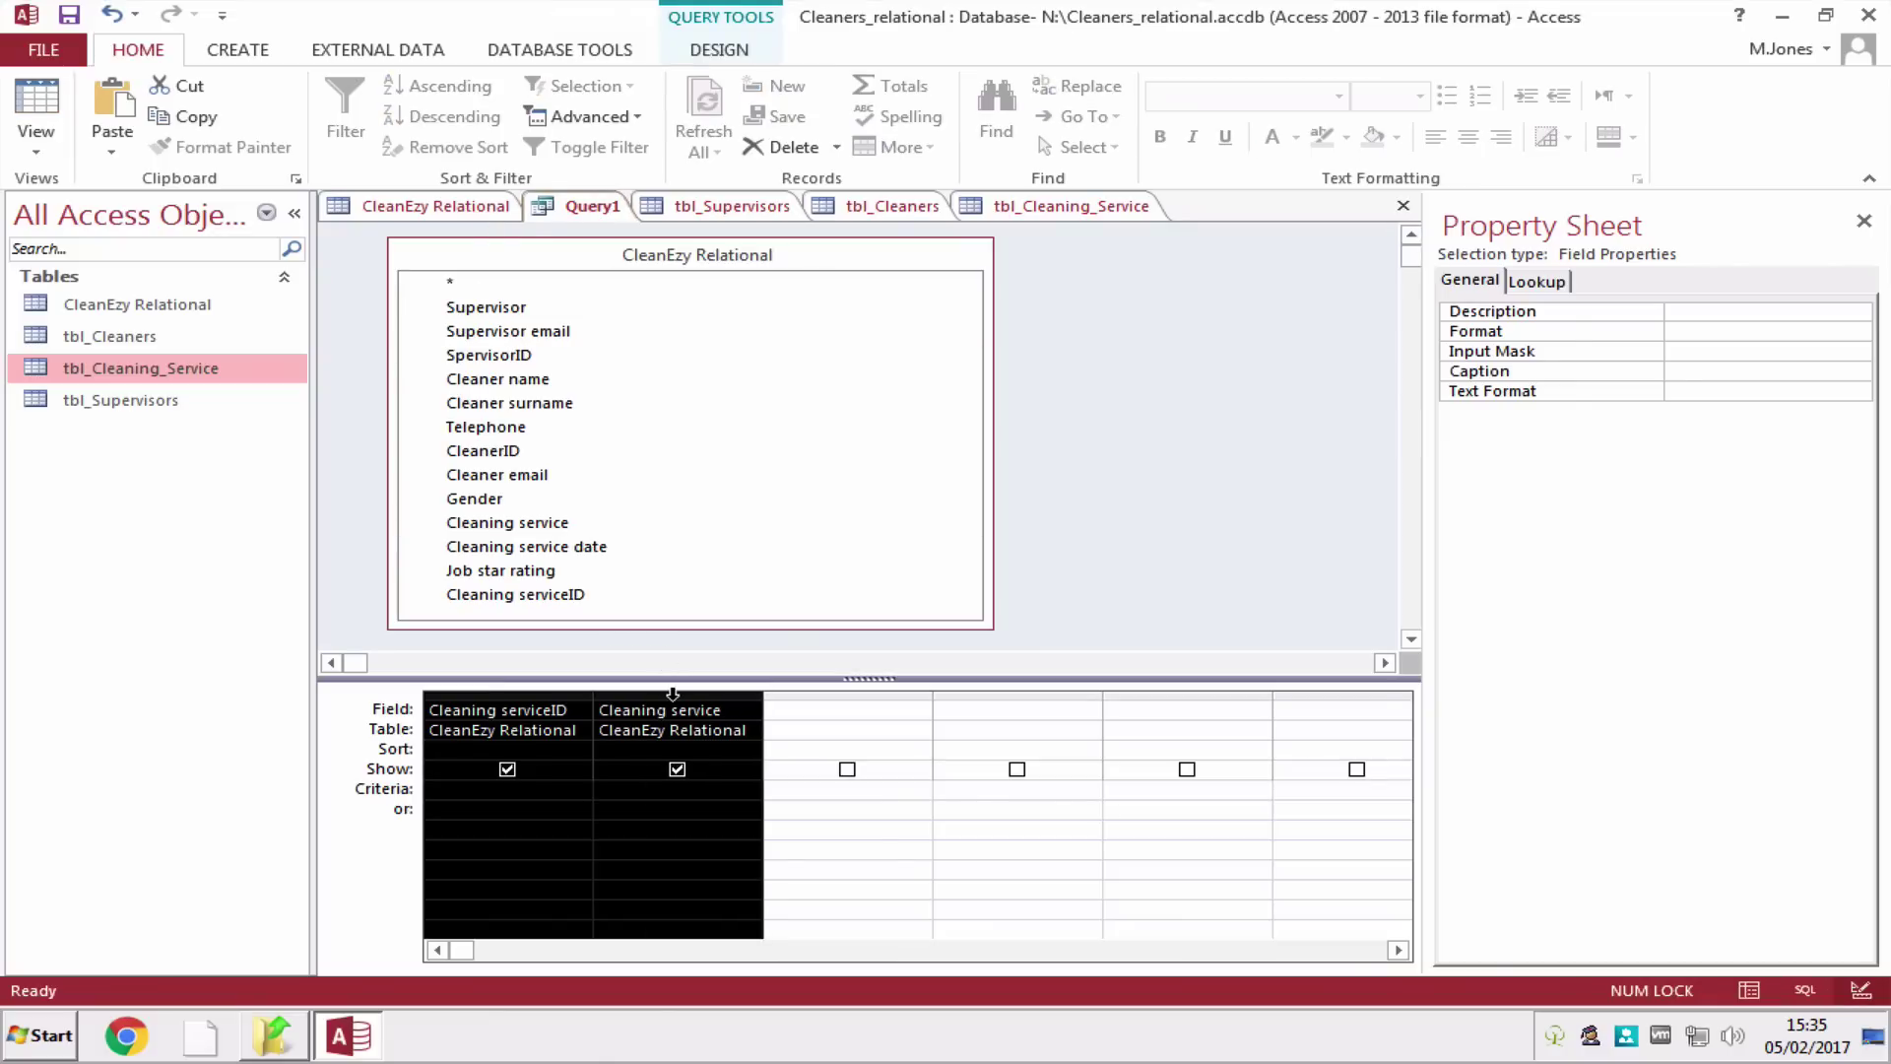
click(781, 147)
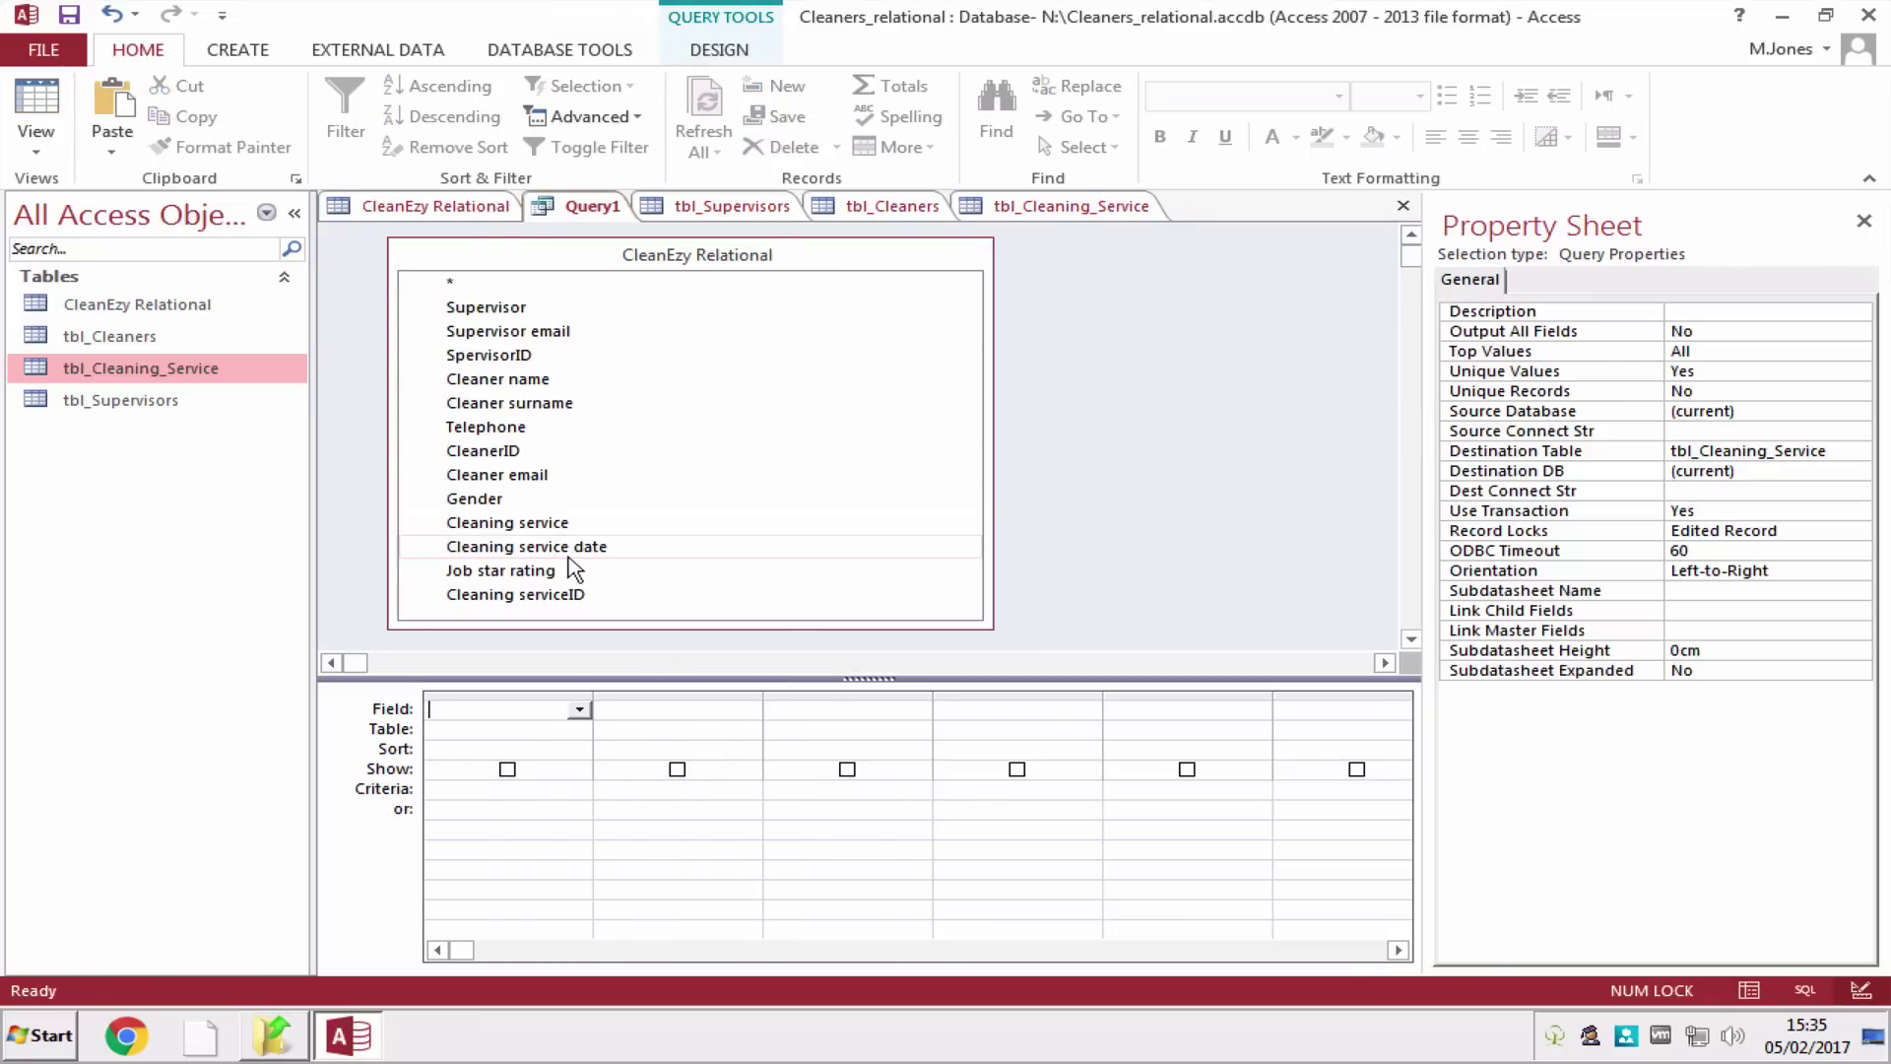
- Add CleanerID, Cleaning serviceID, Cleaning service date and Job star rating, in that order, to the Query1 design grid
double_click(532, 450)
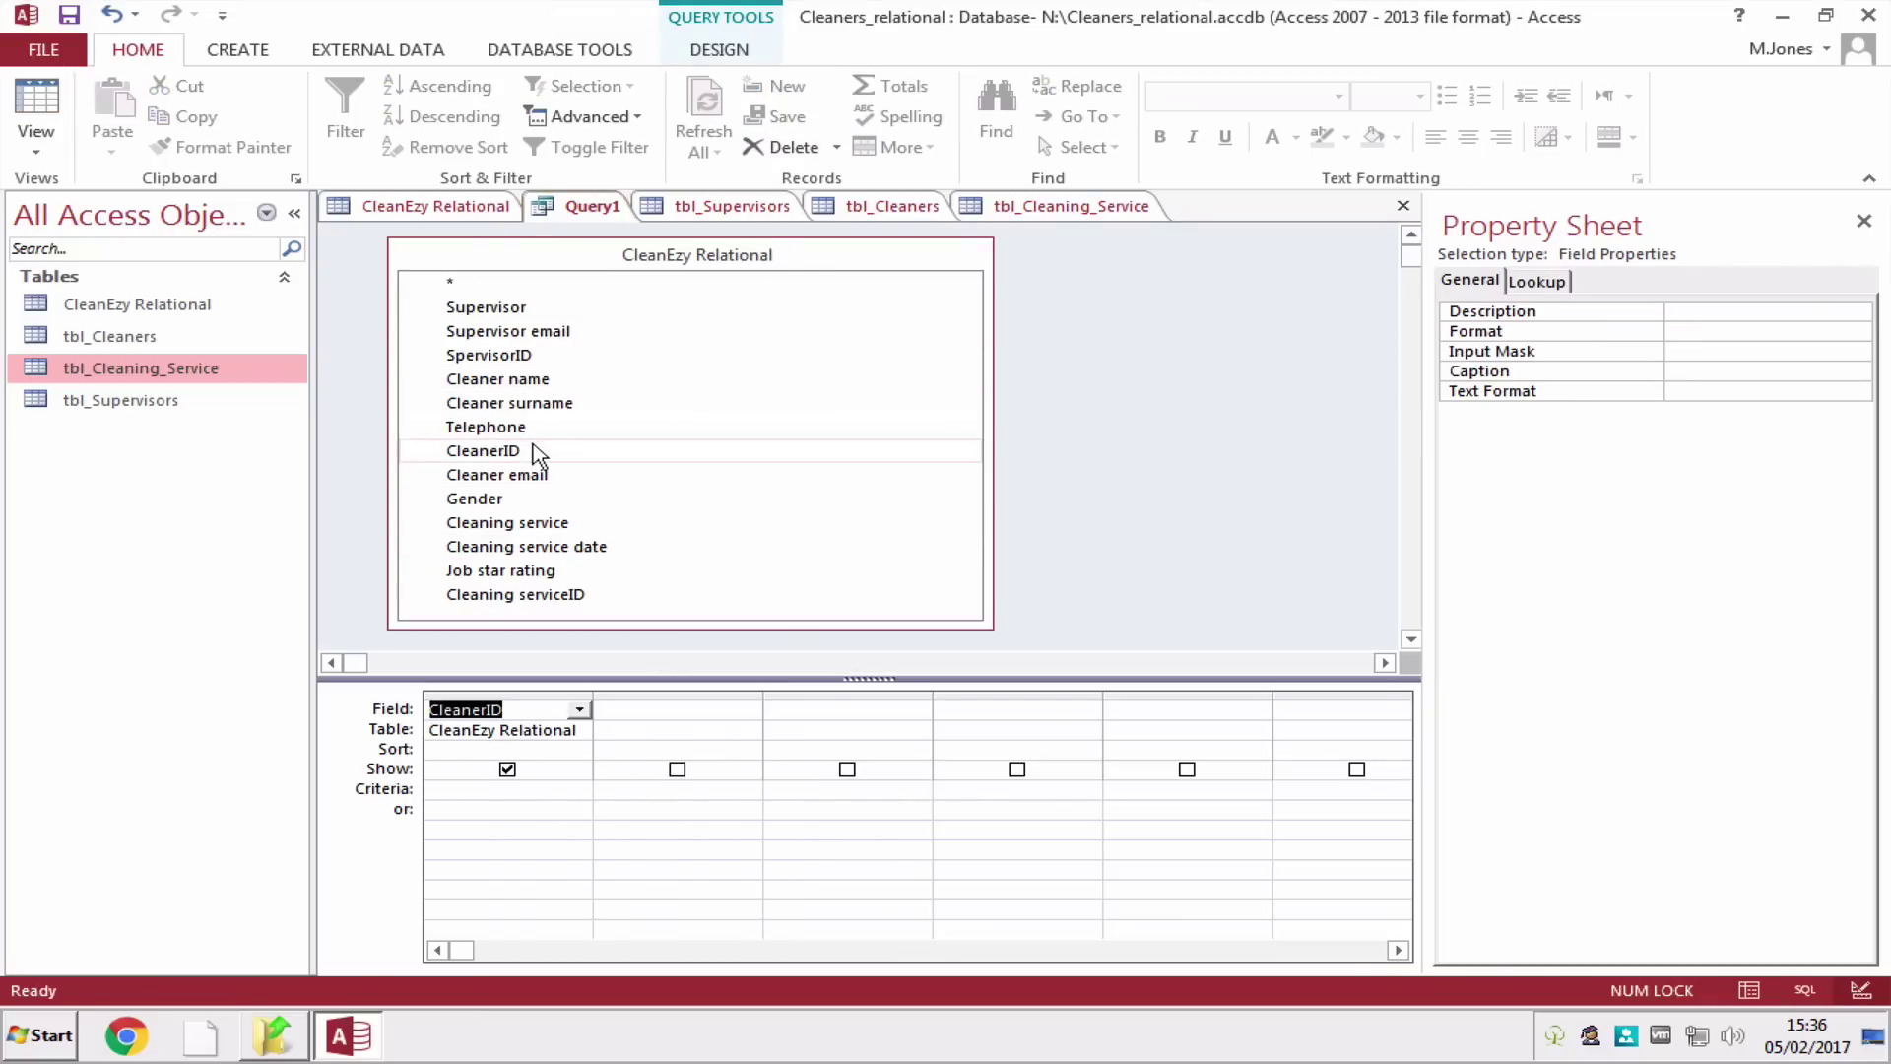
double_click(566, 596)
double_click(560, 549)
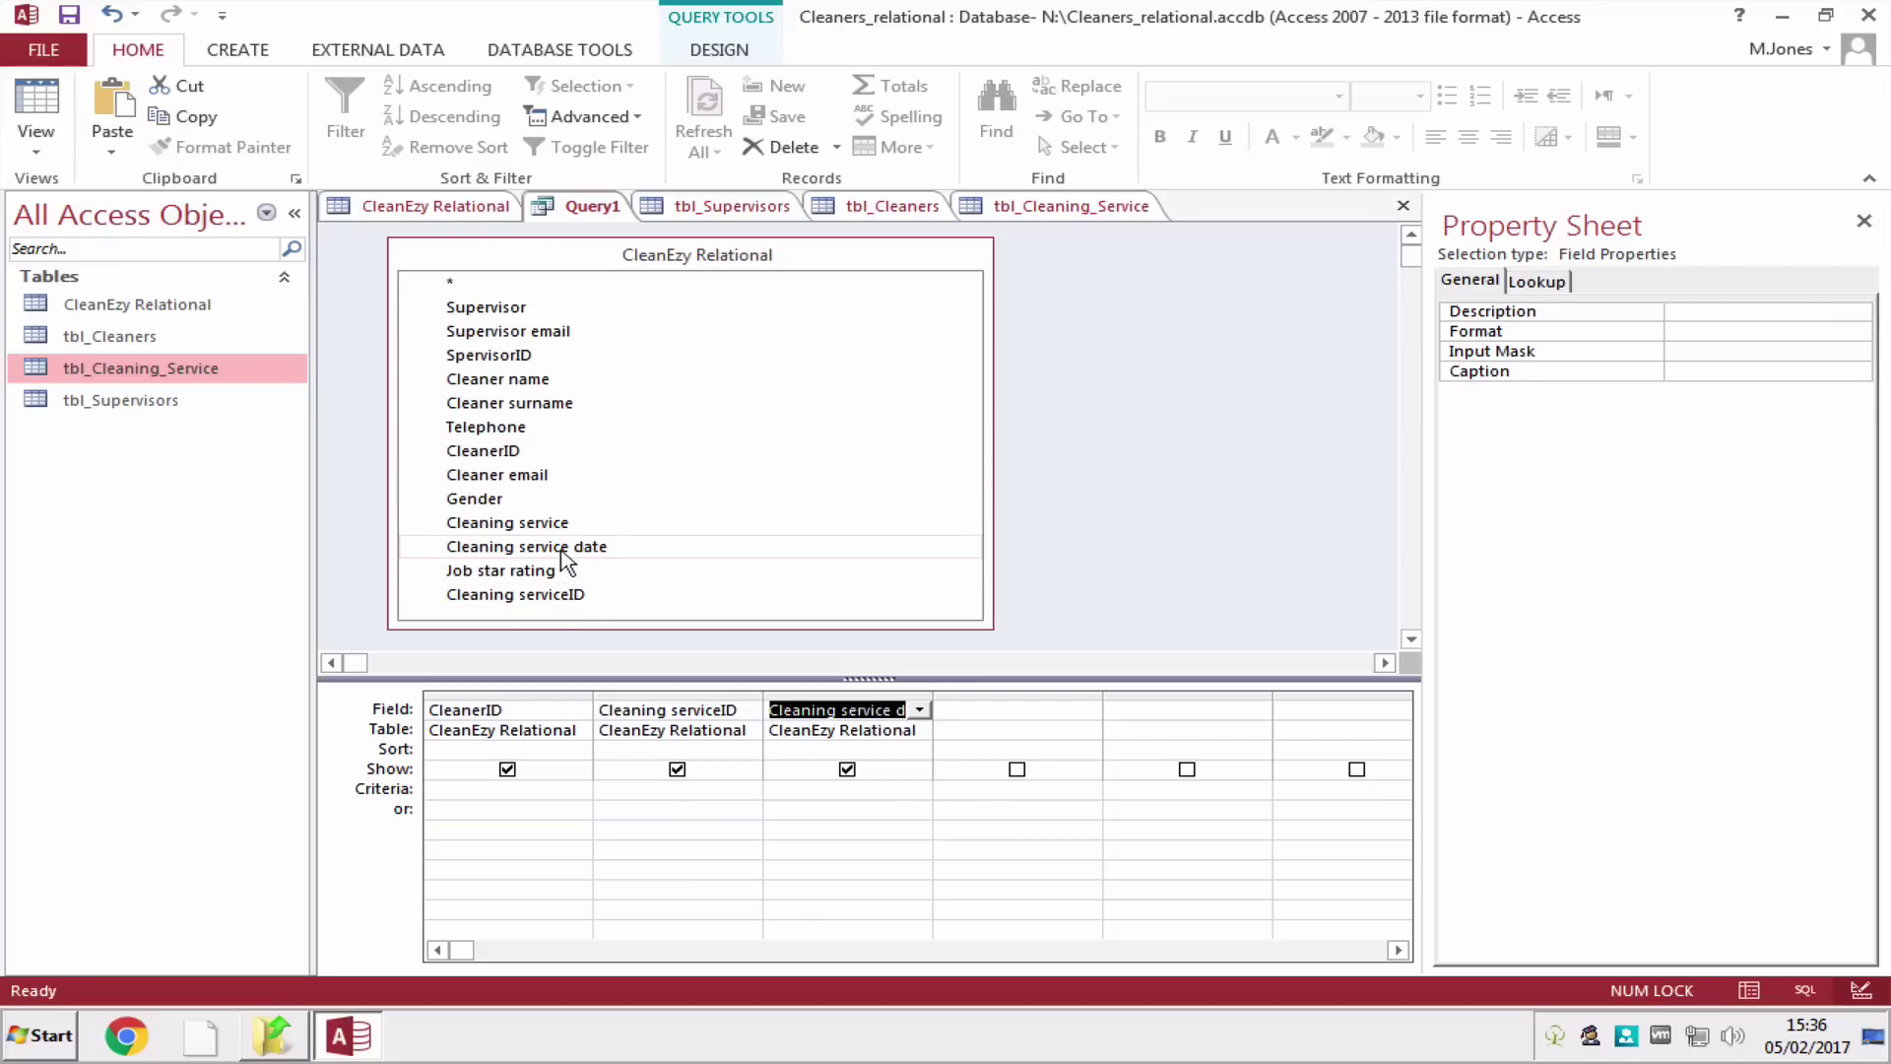
double_click(555, 576)
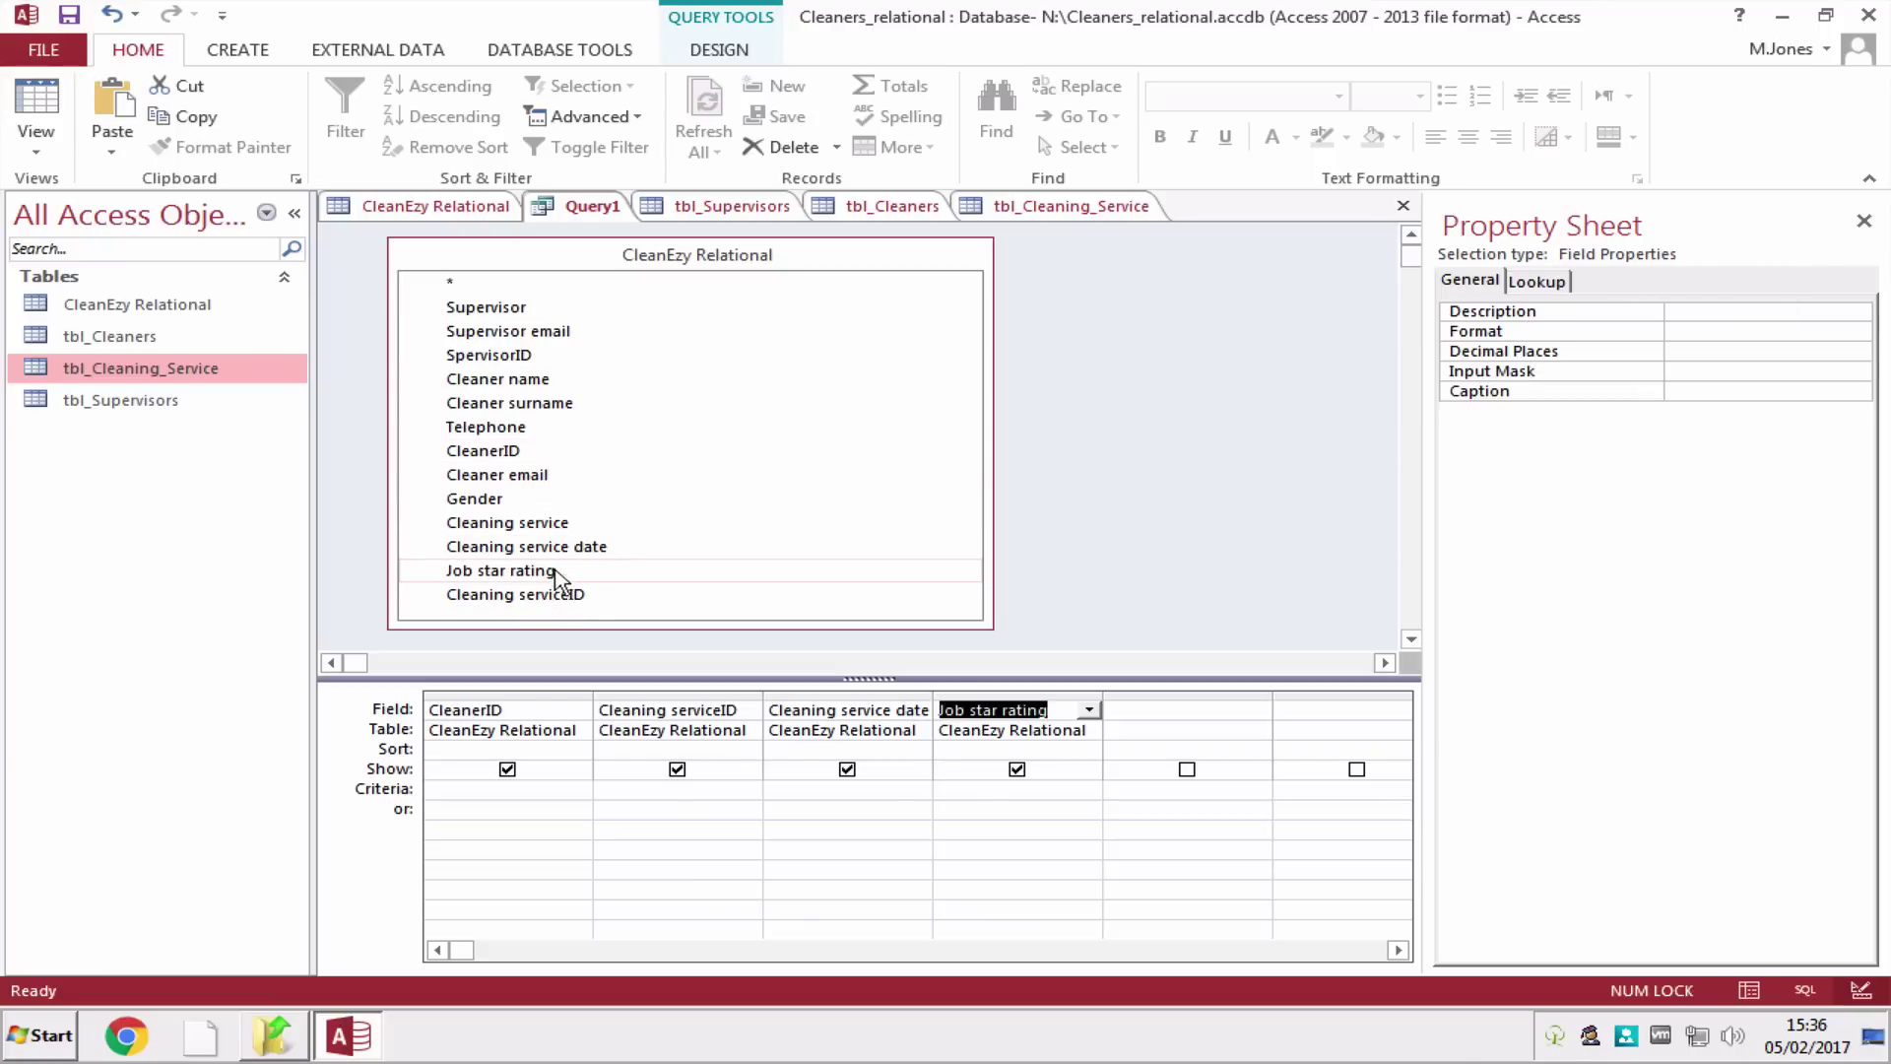
click(557, 555)
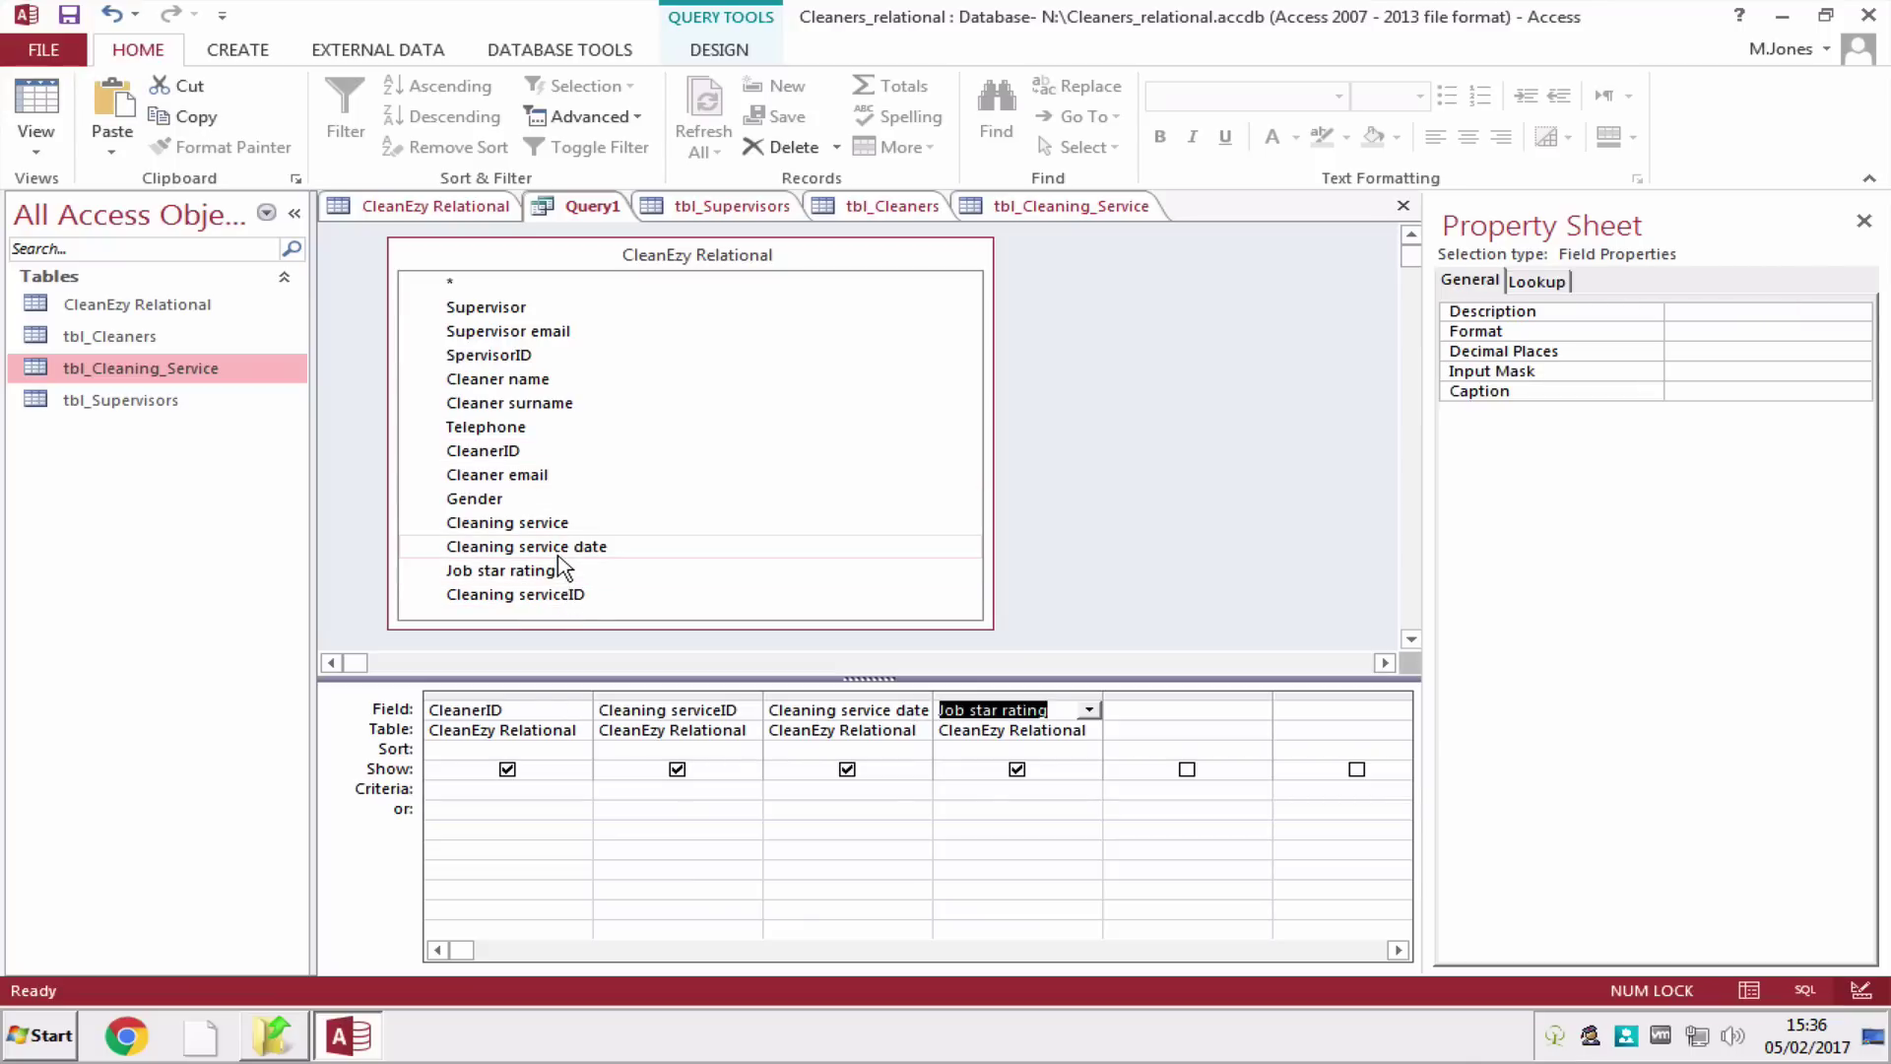
- Set the make-table destination of Query1 to tbl_Cleaning_Job in the current database
click(719, 49)
click(236, 128)
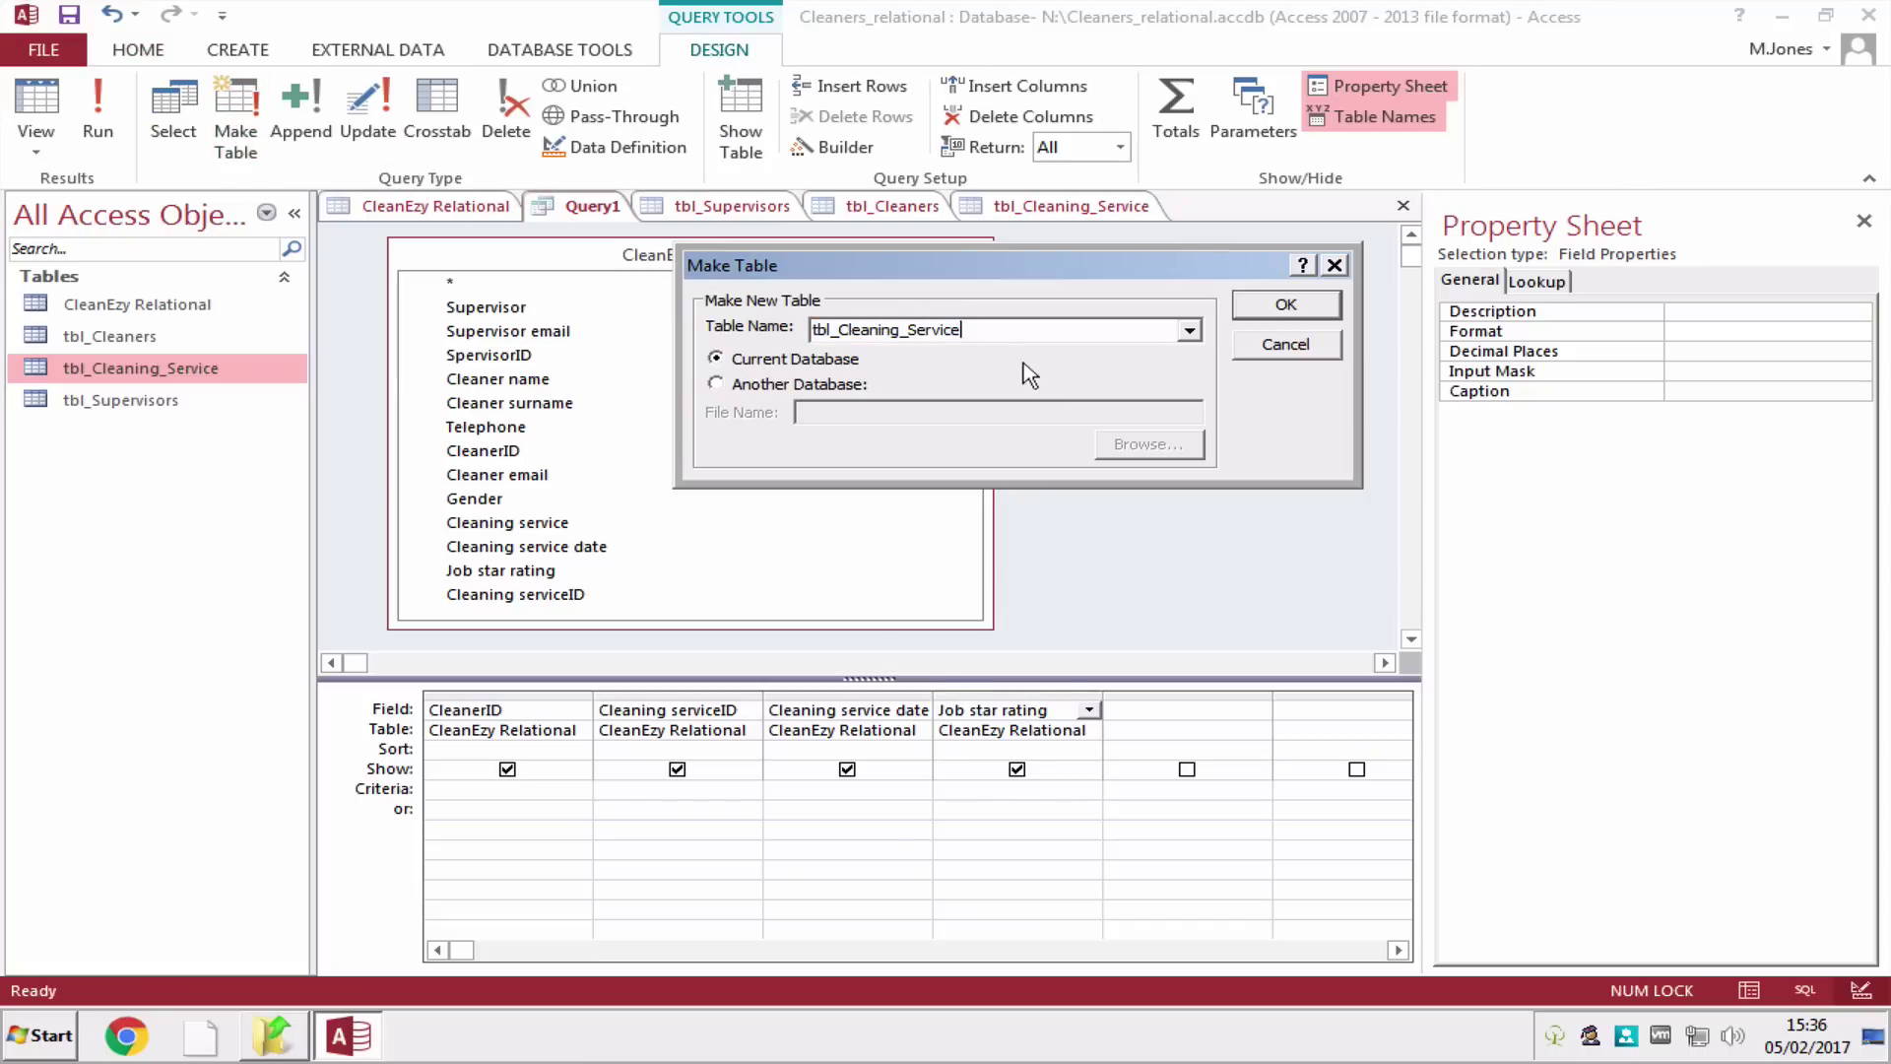
drag(958, 335, 910, 339)
key(BackSpace)
text(Job)
click(1310, 308)
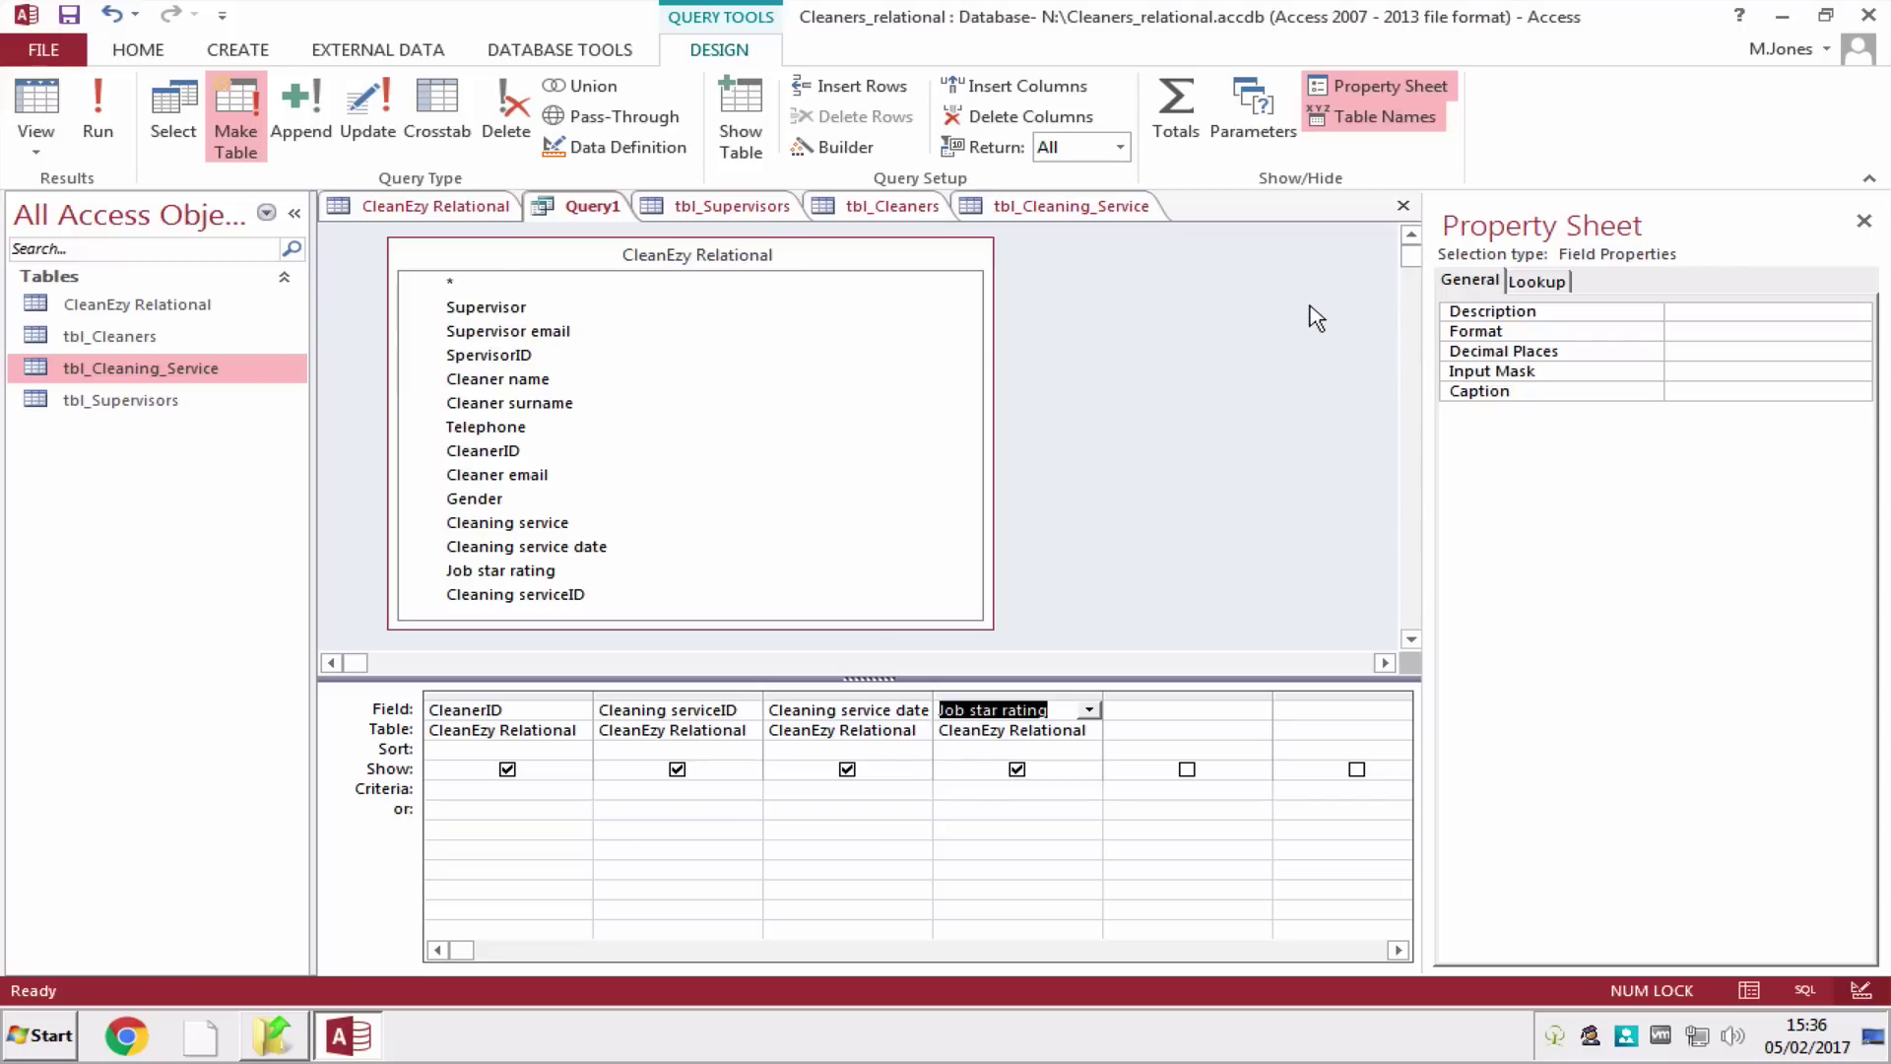
- Run the make-table query, accept pasting the rows into the new table, and open tbl_Cleaning_Job
click(95, 131)
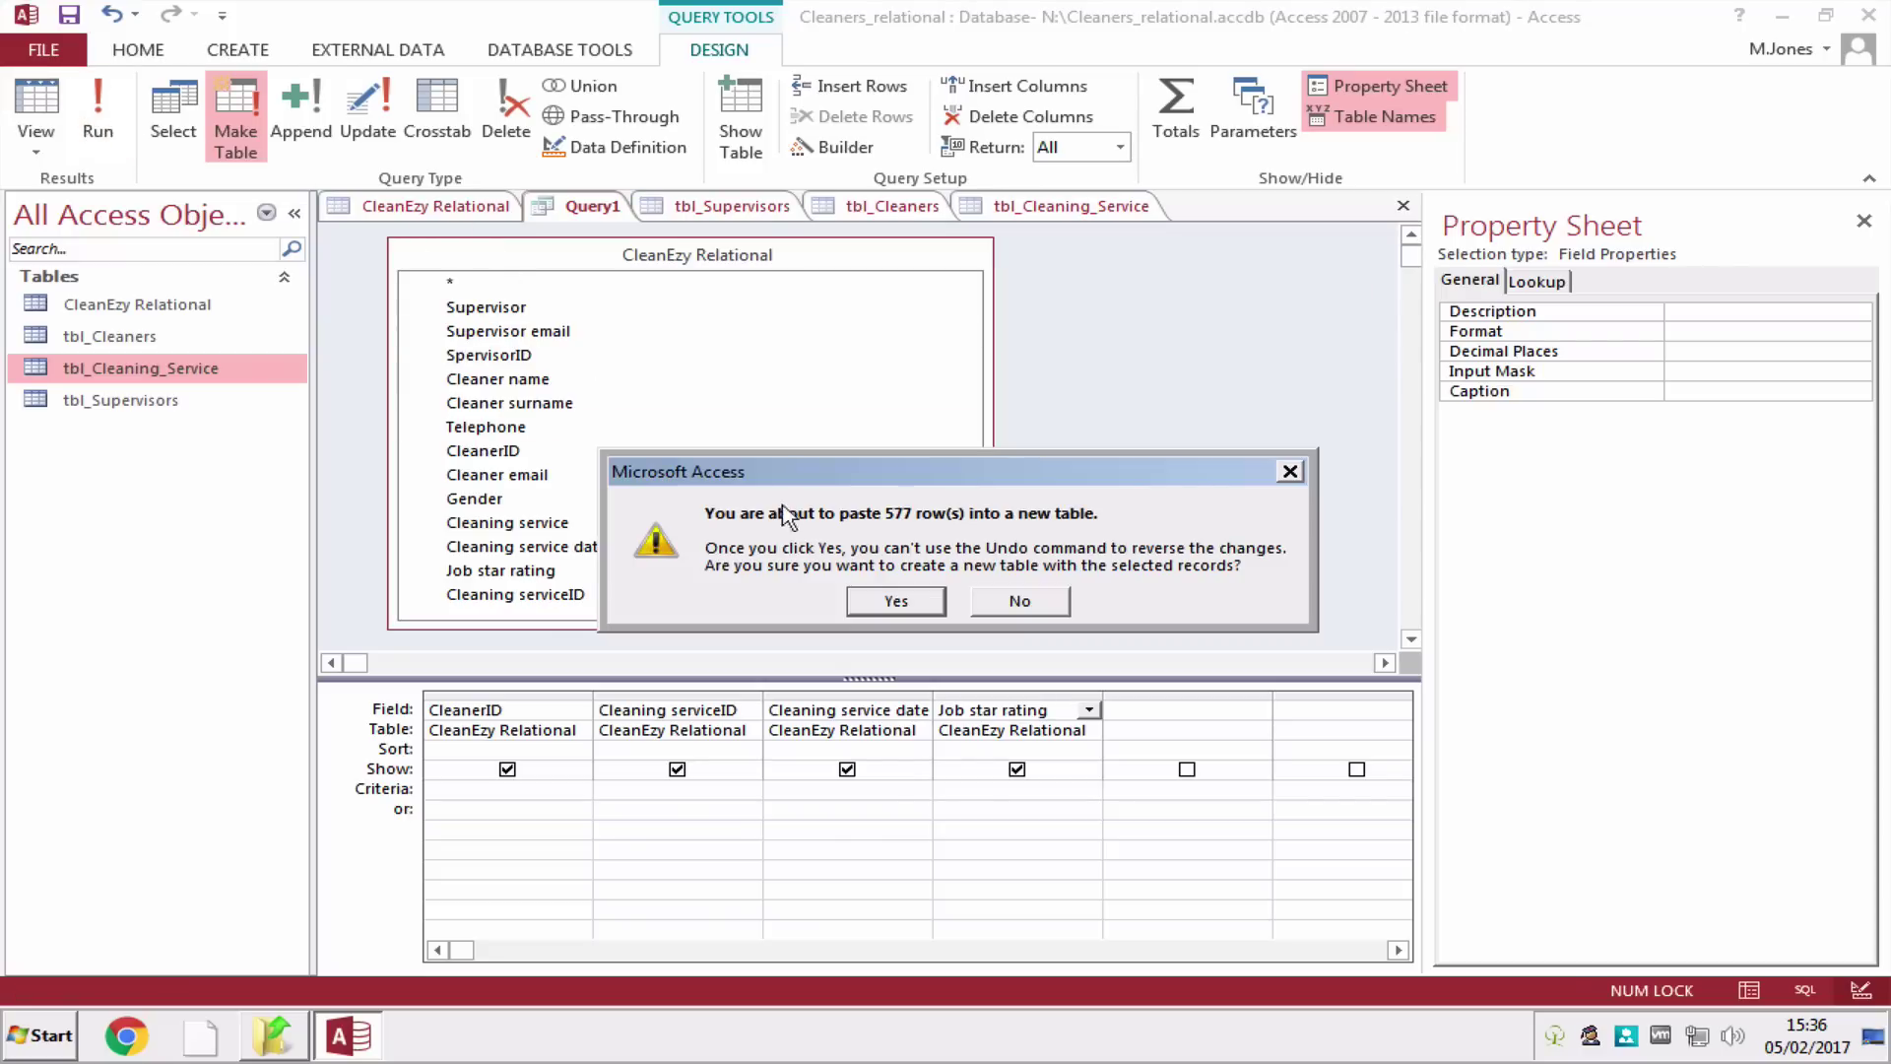
click(896, 599)
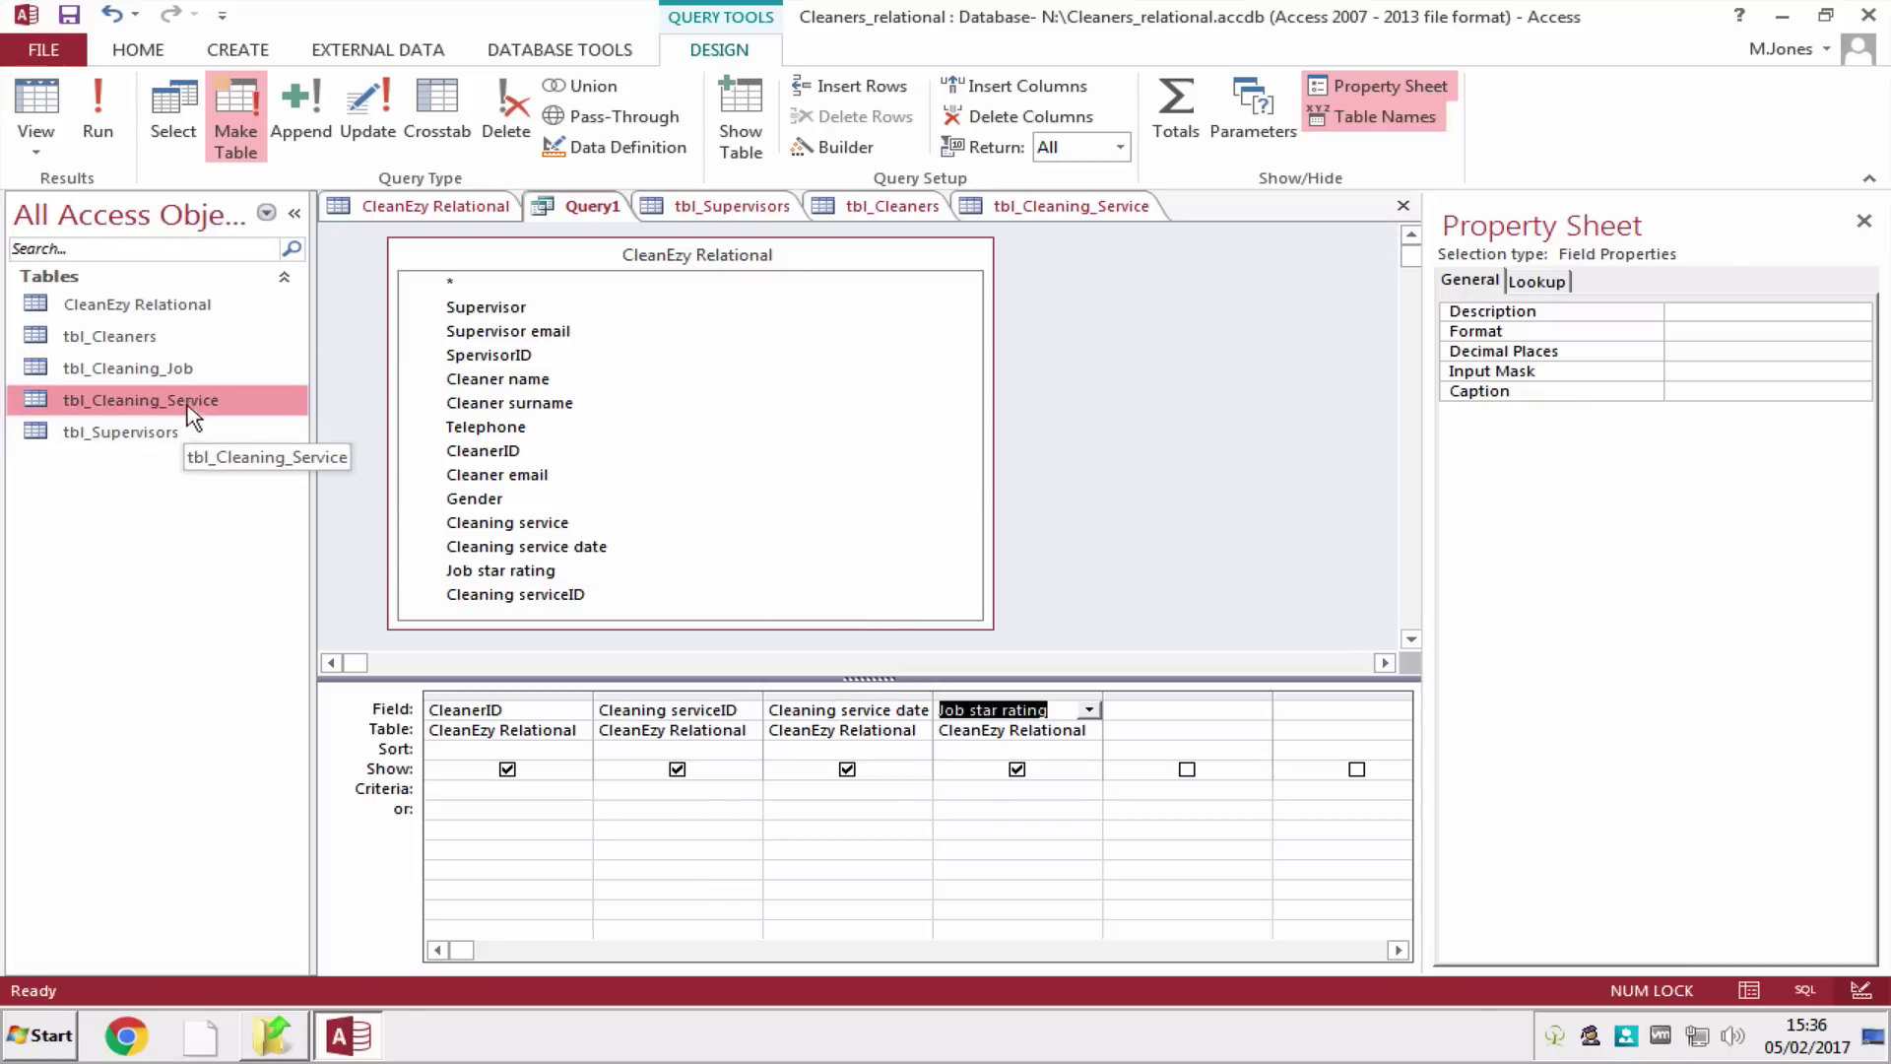
double_click(200, 370)
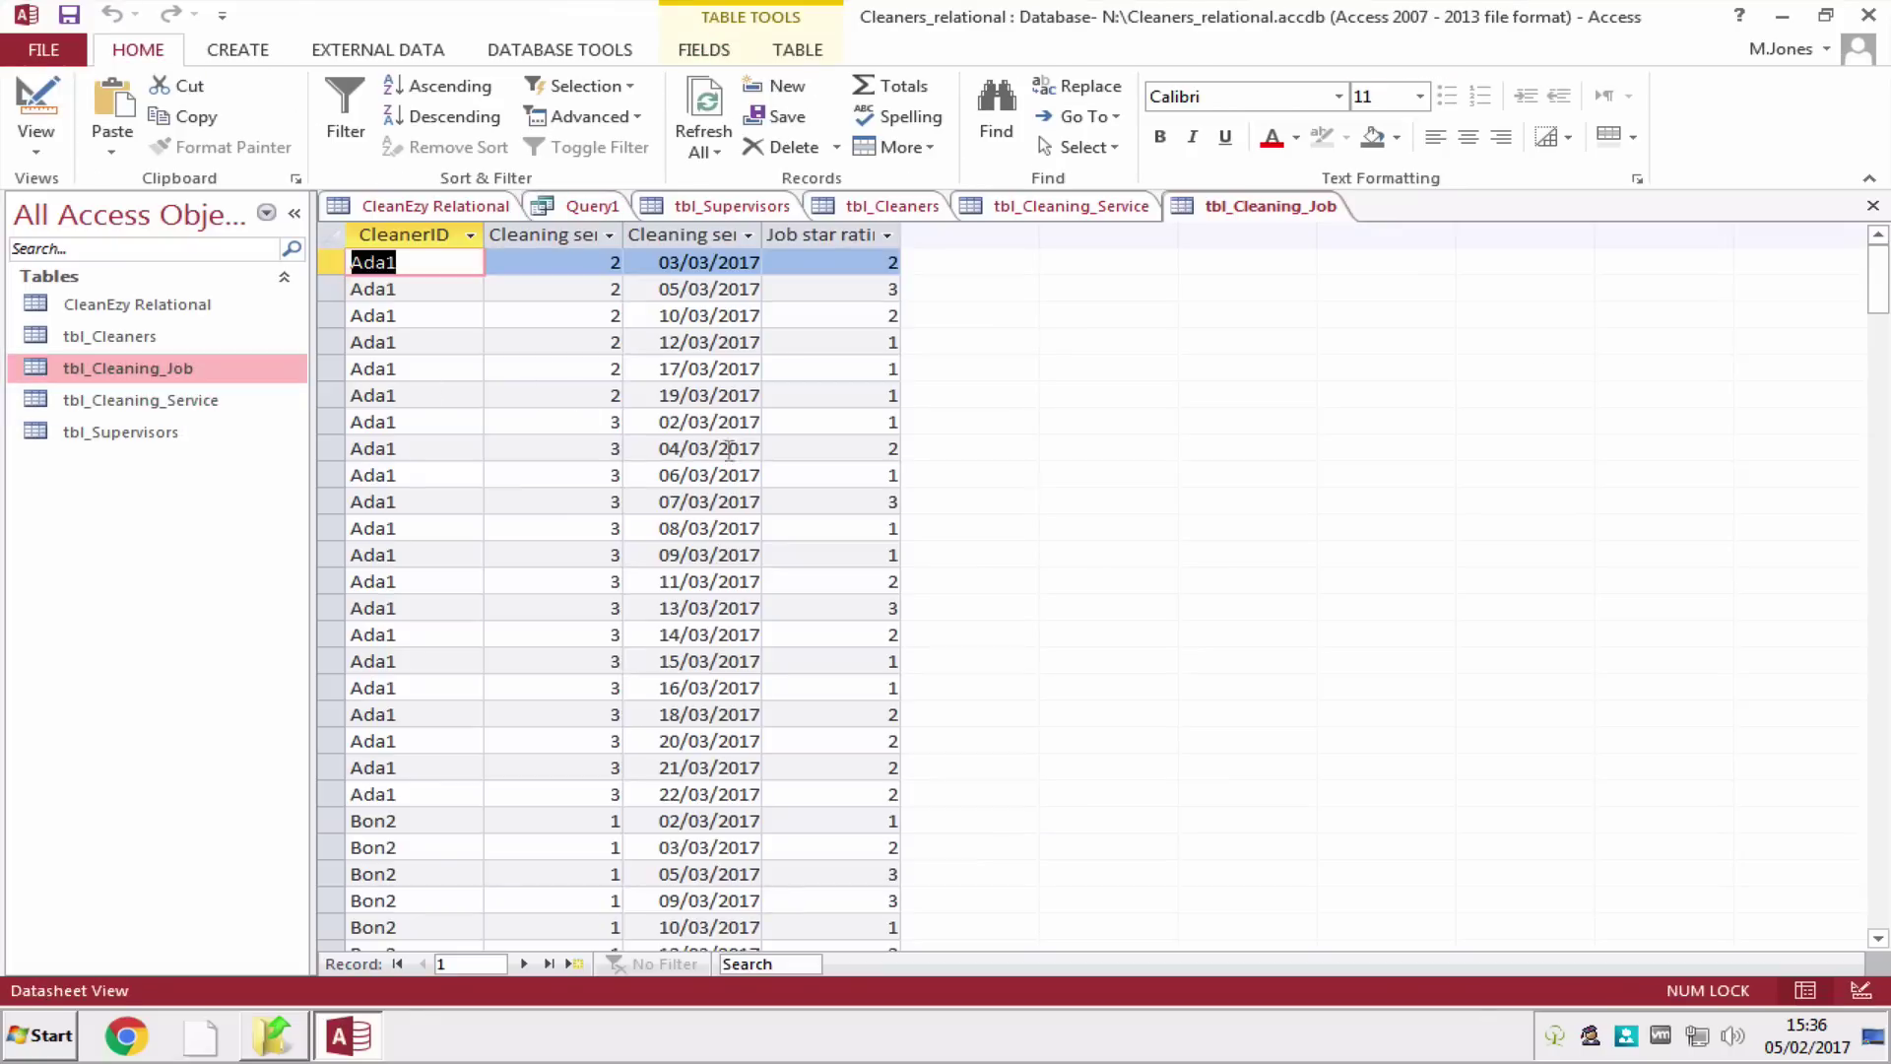